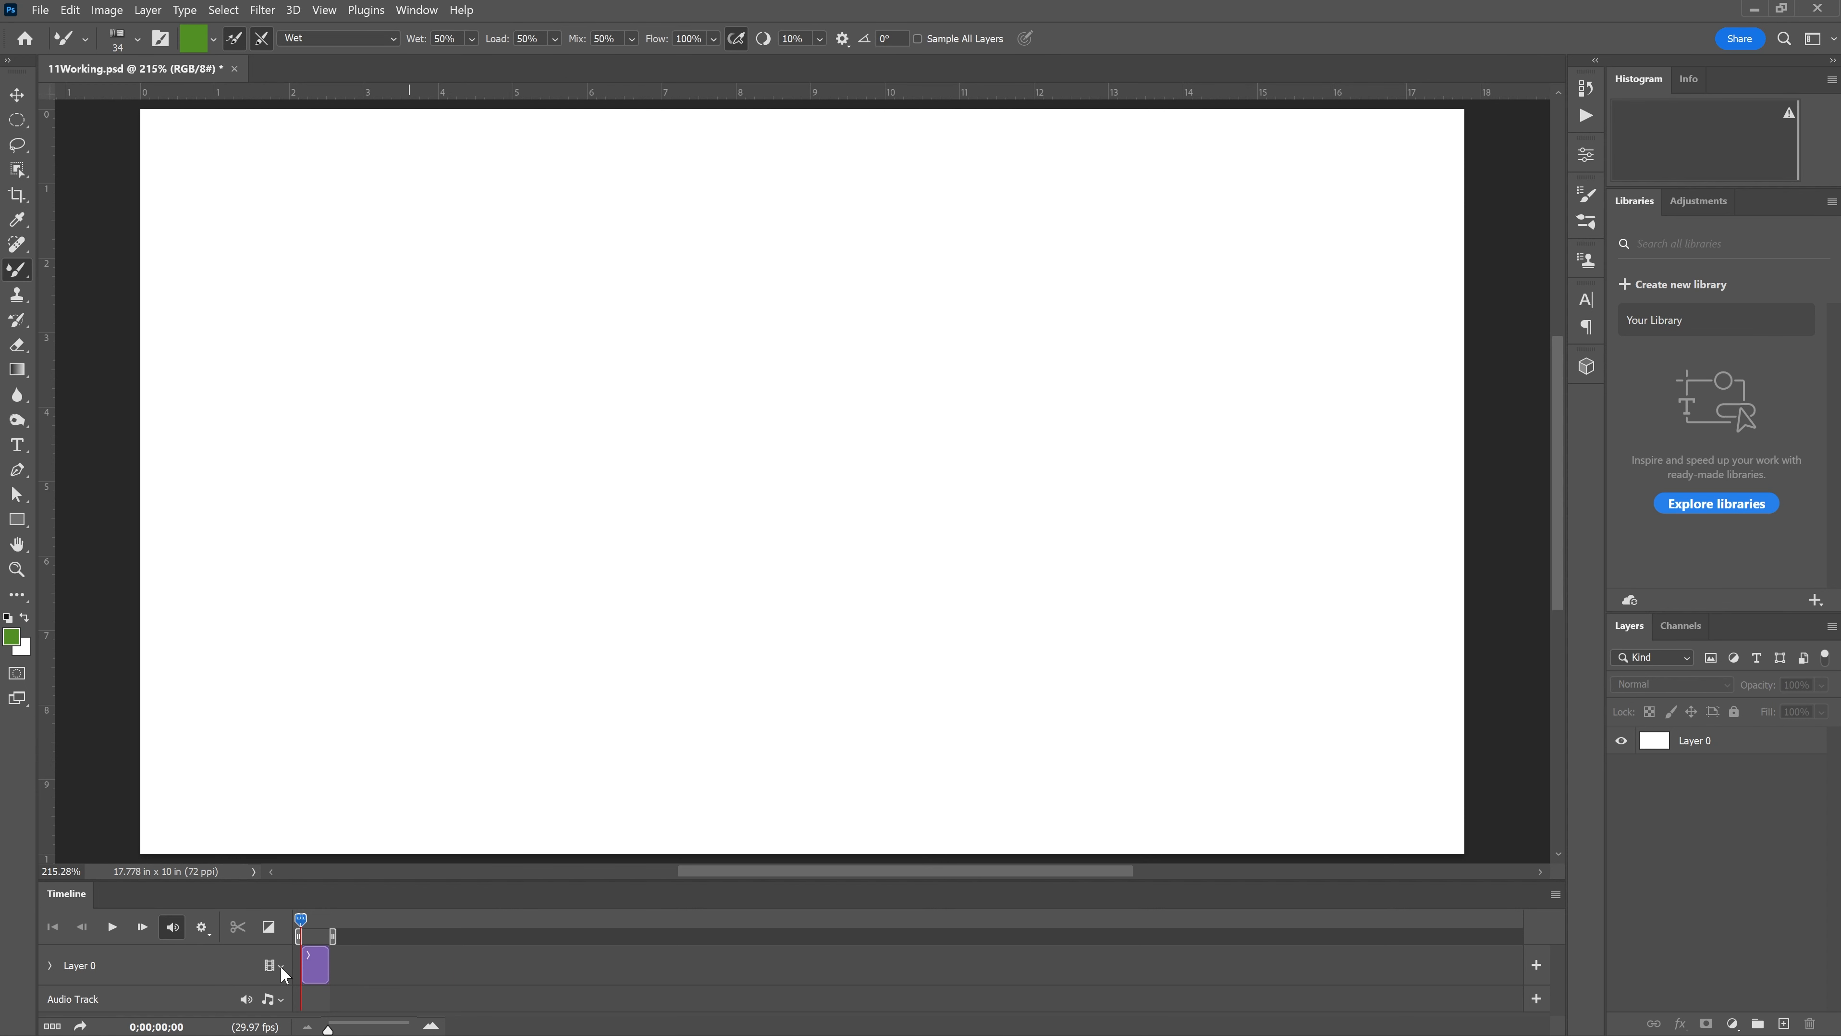
# Add the six media files from 1_Family.jpg through 6_Sunset.jpg in the Lesson11 folder to the Layer 0 video track
pyautogui.click(280, 966)
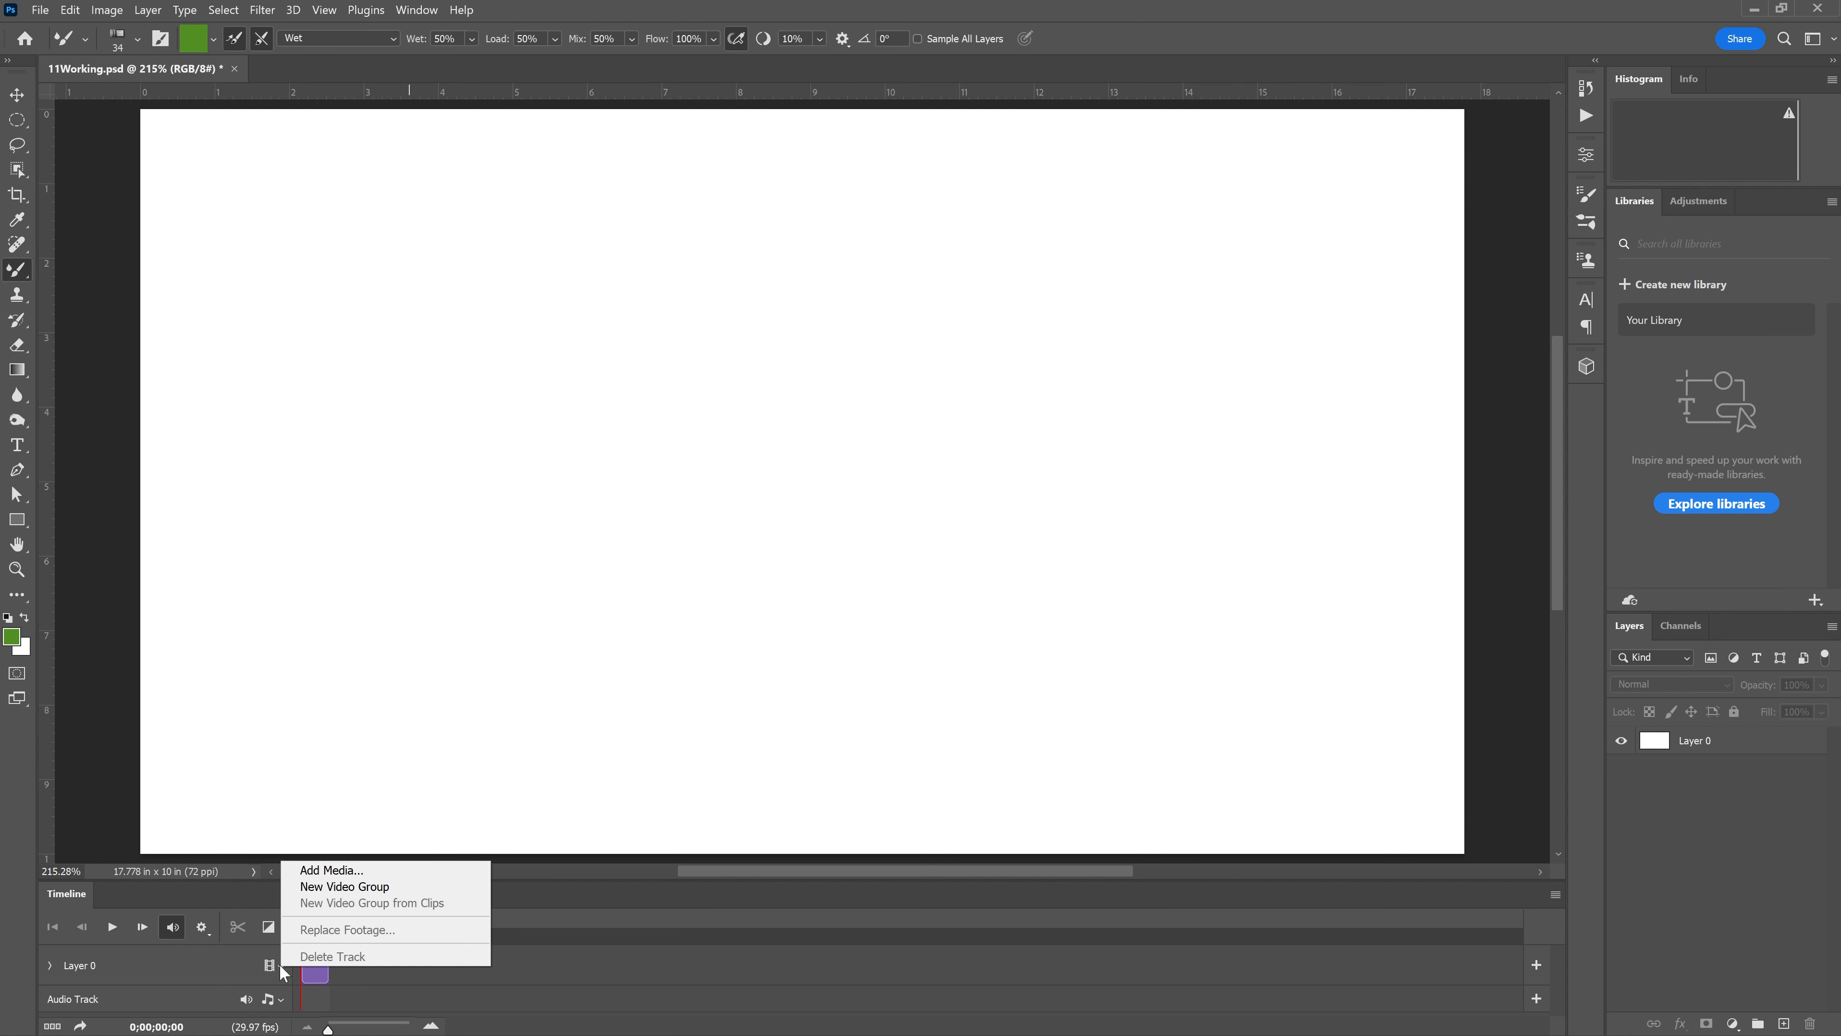
pyautogui.click(335, 869)
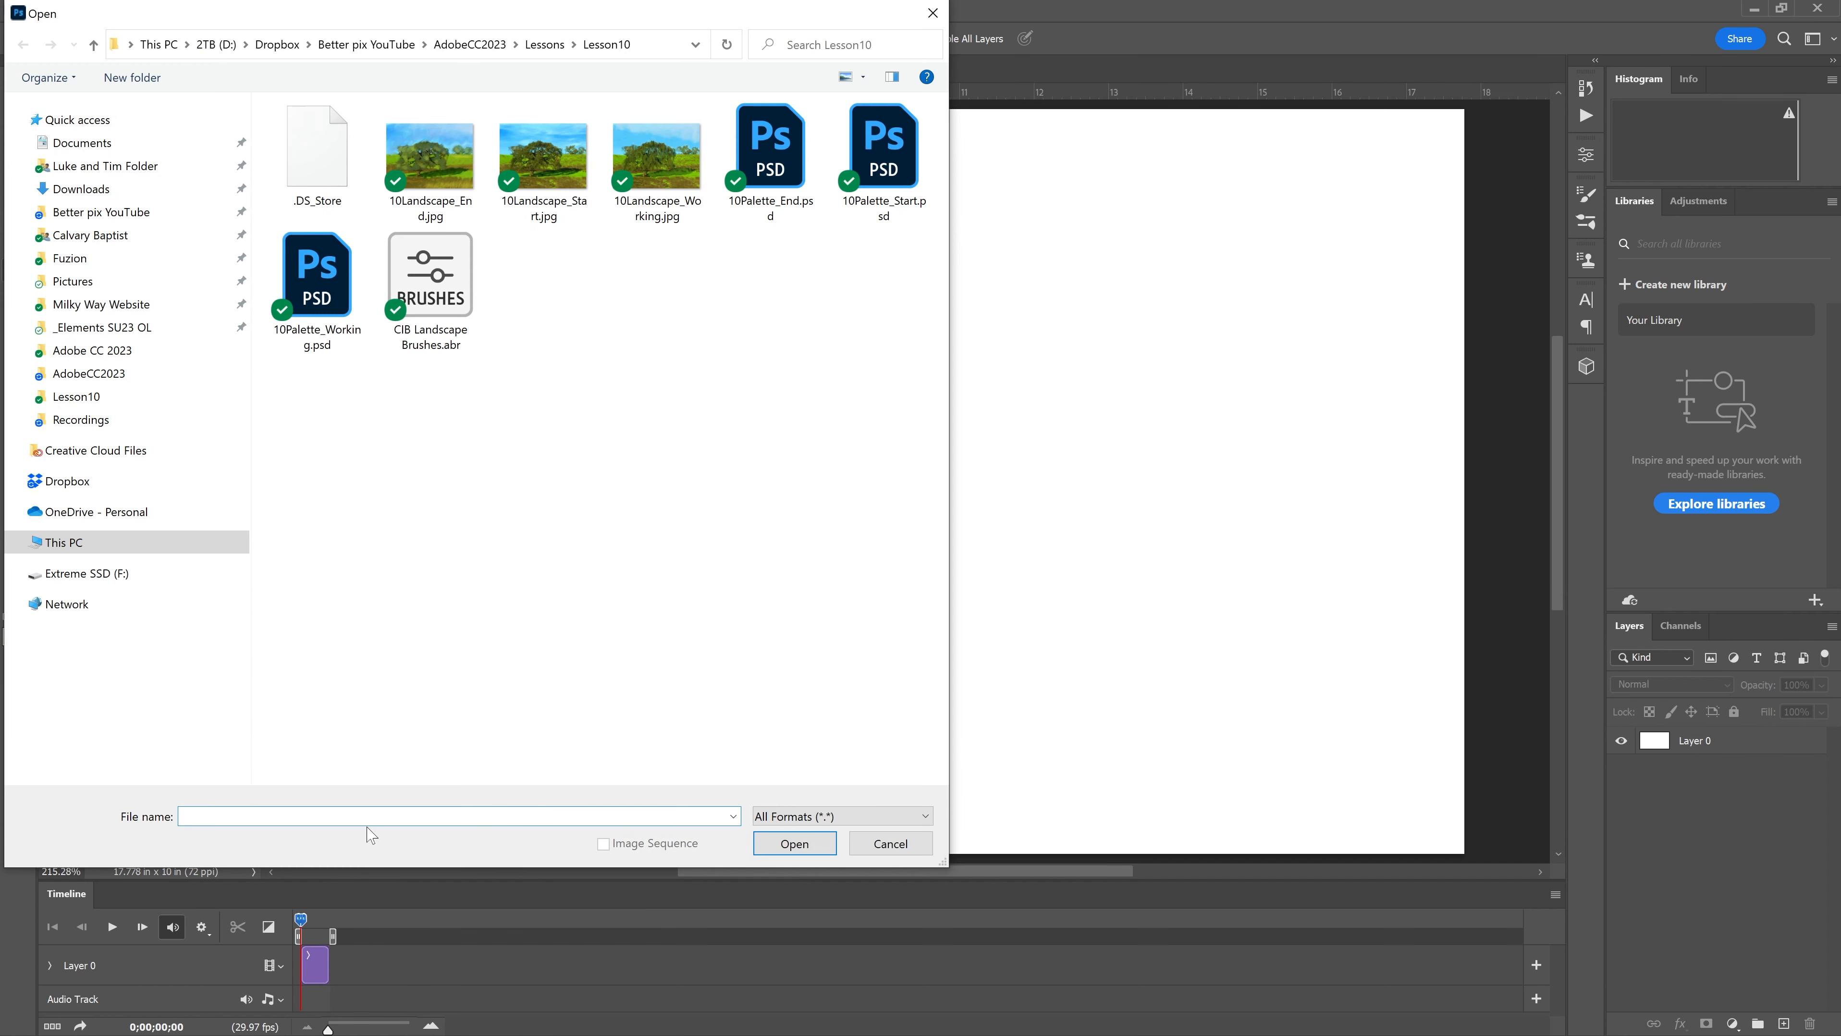
pyautogui.click(547, 48)
pyautogui.doubleClick(444, 310)
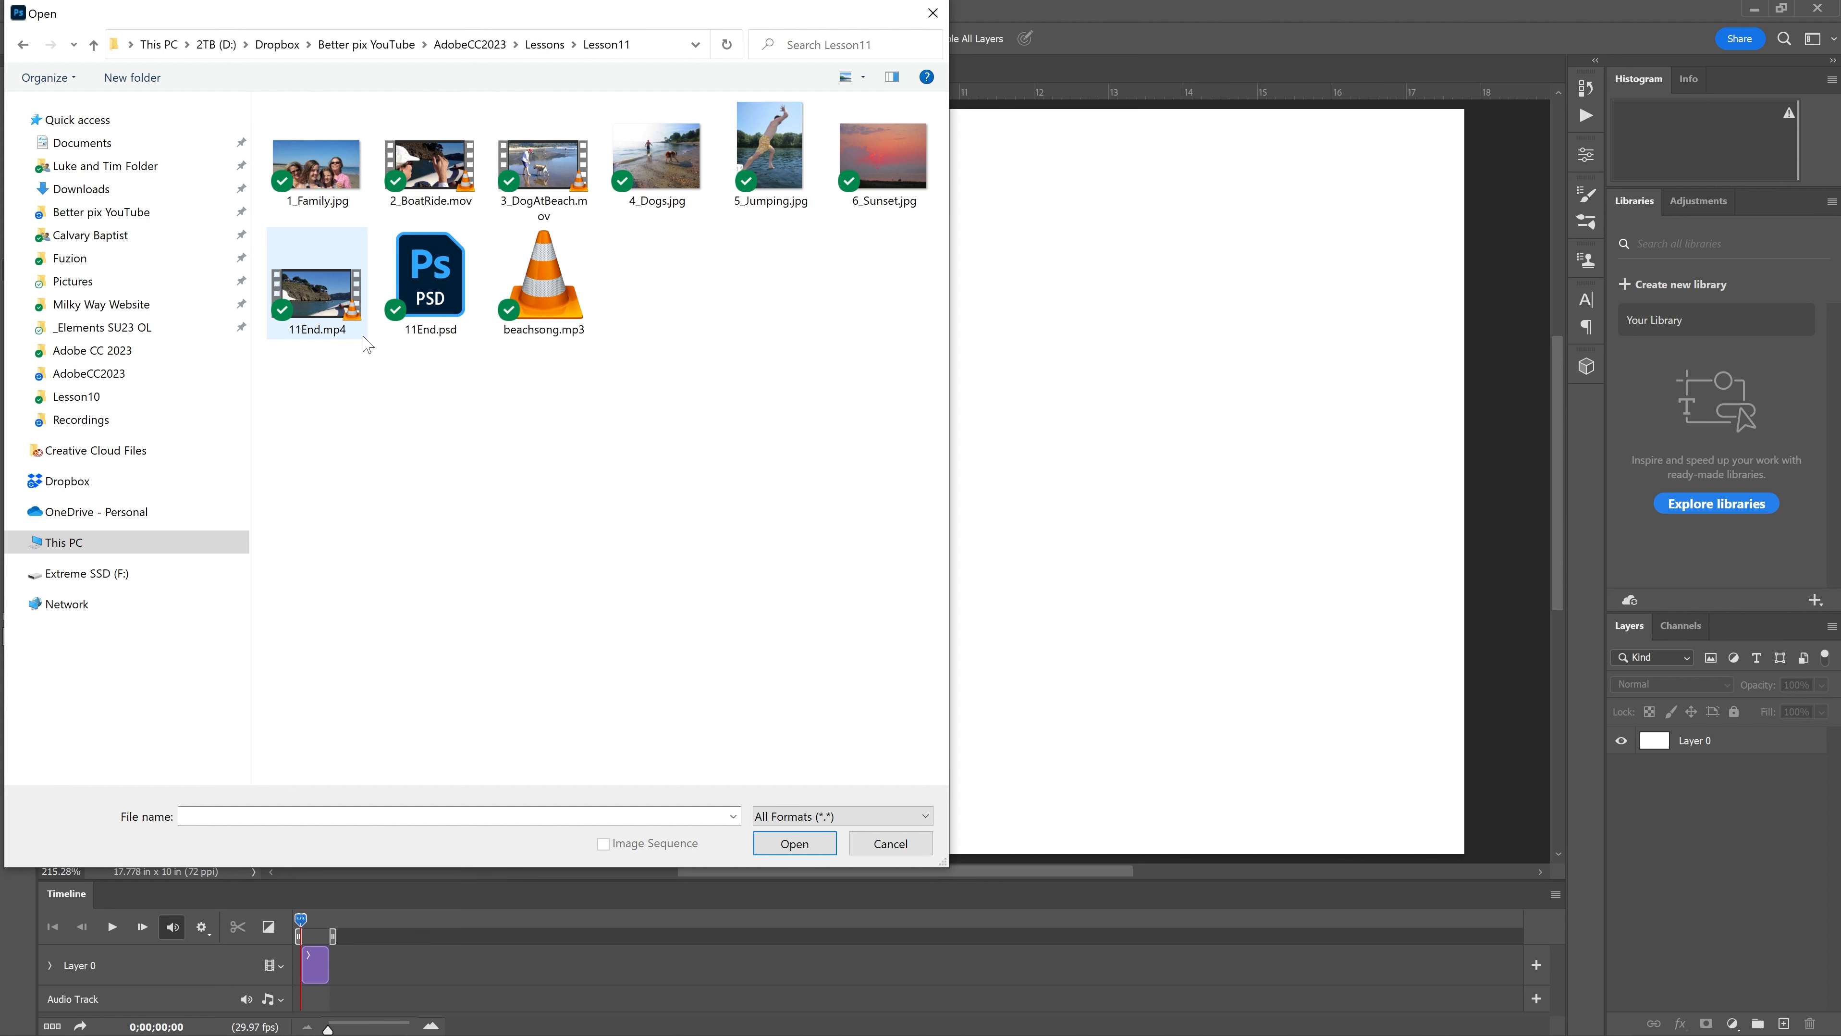
pyautogui.click(330, 181)
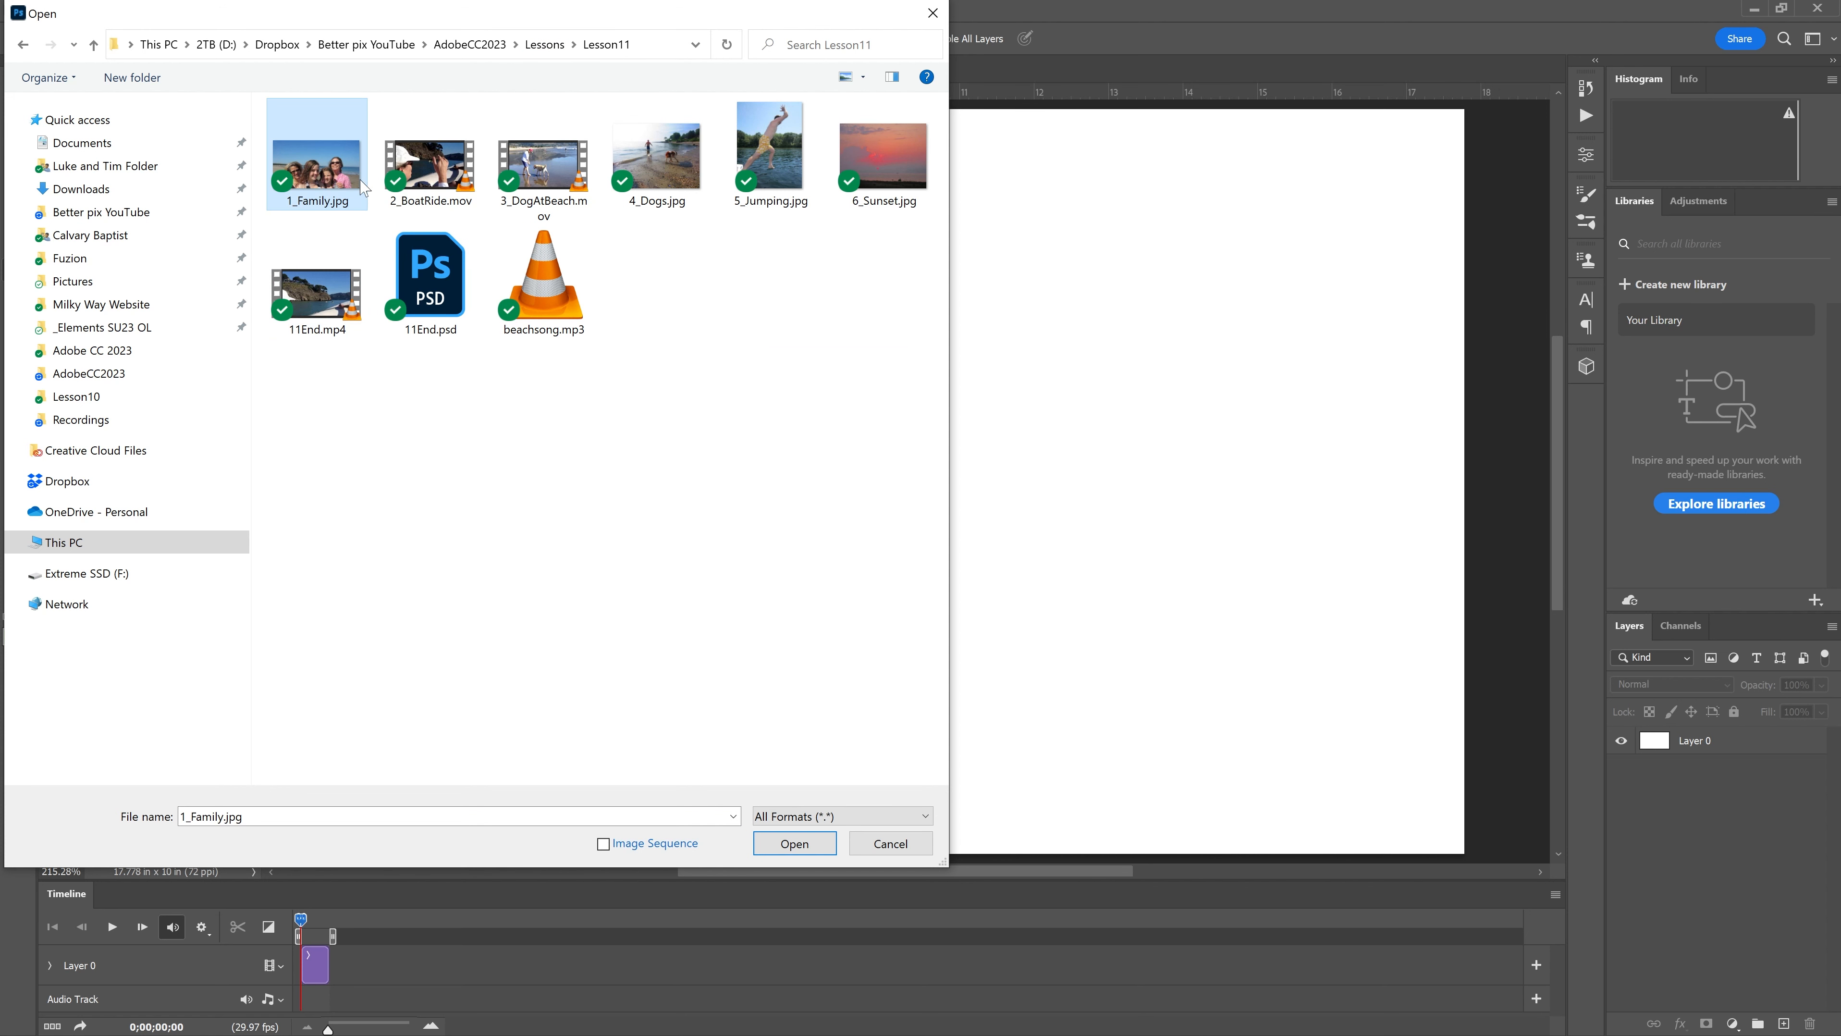
pyautogui.keyDown('shift'); pyautogui.click(897, 148); pyautogui.keyUp('shift')
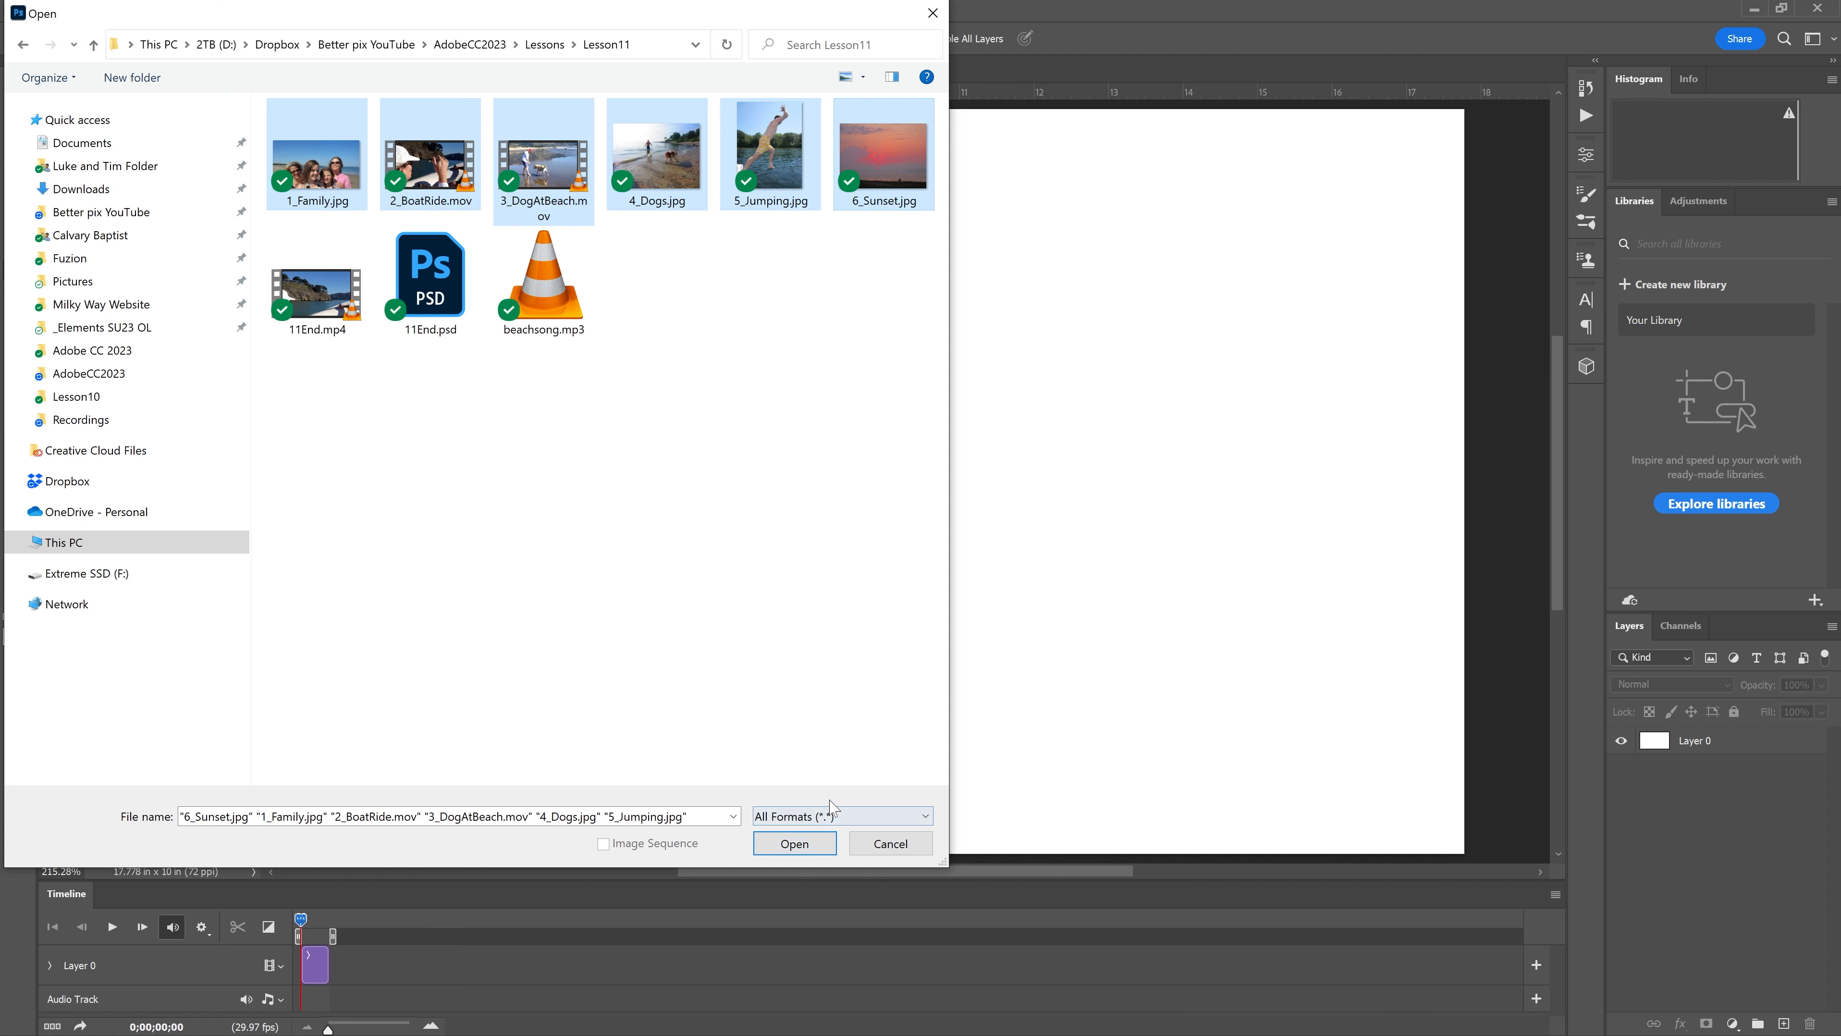
pyautogui.click(824, 835)
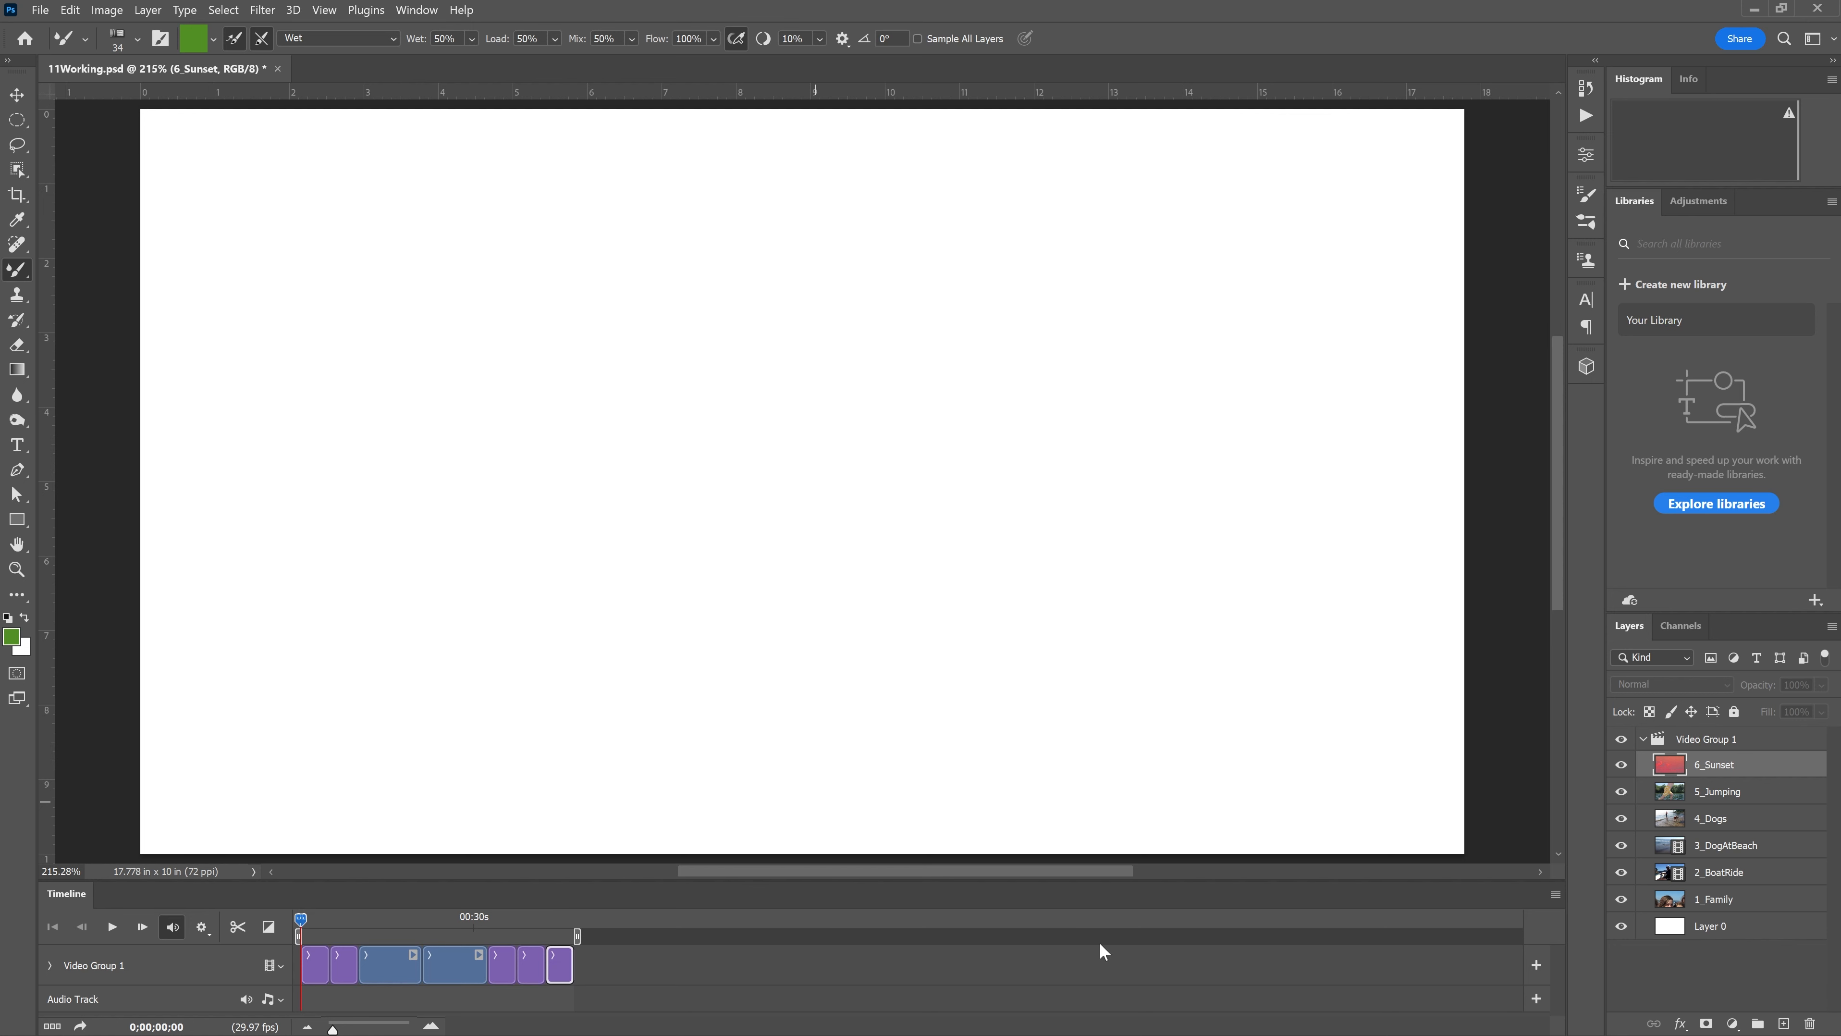
# Delete the blank Layer 0 and save the document as 11Working.psd in the Lesson11 folder
pyautogui.click(1670, 927)
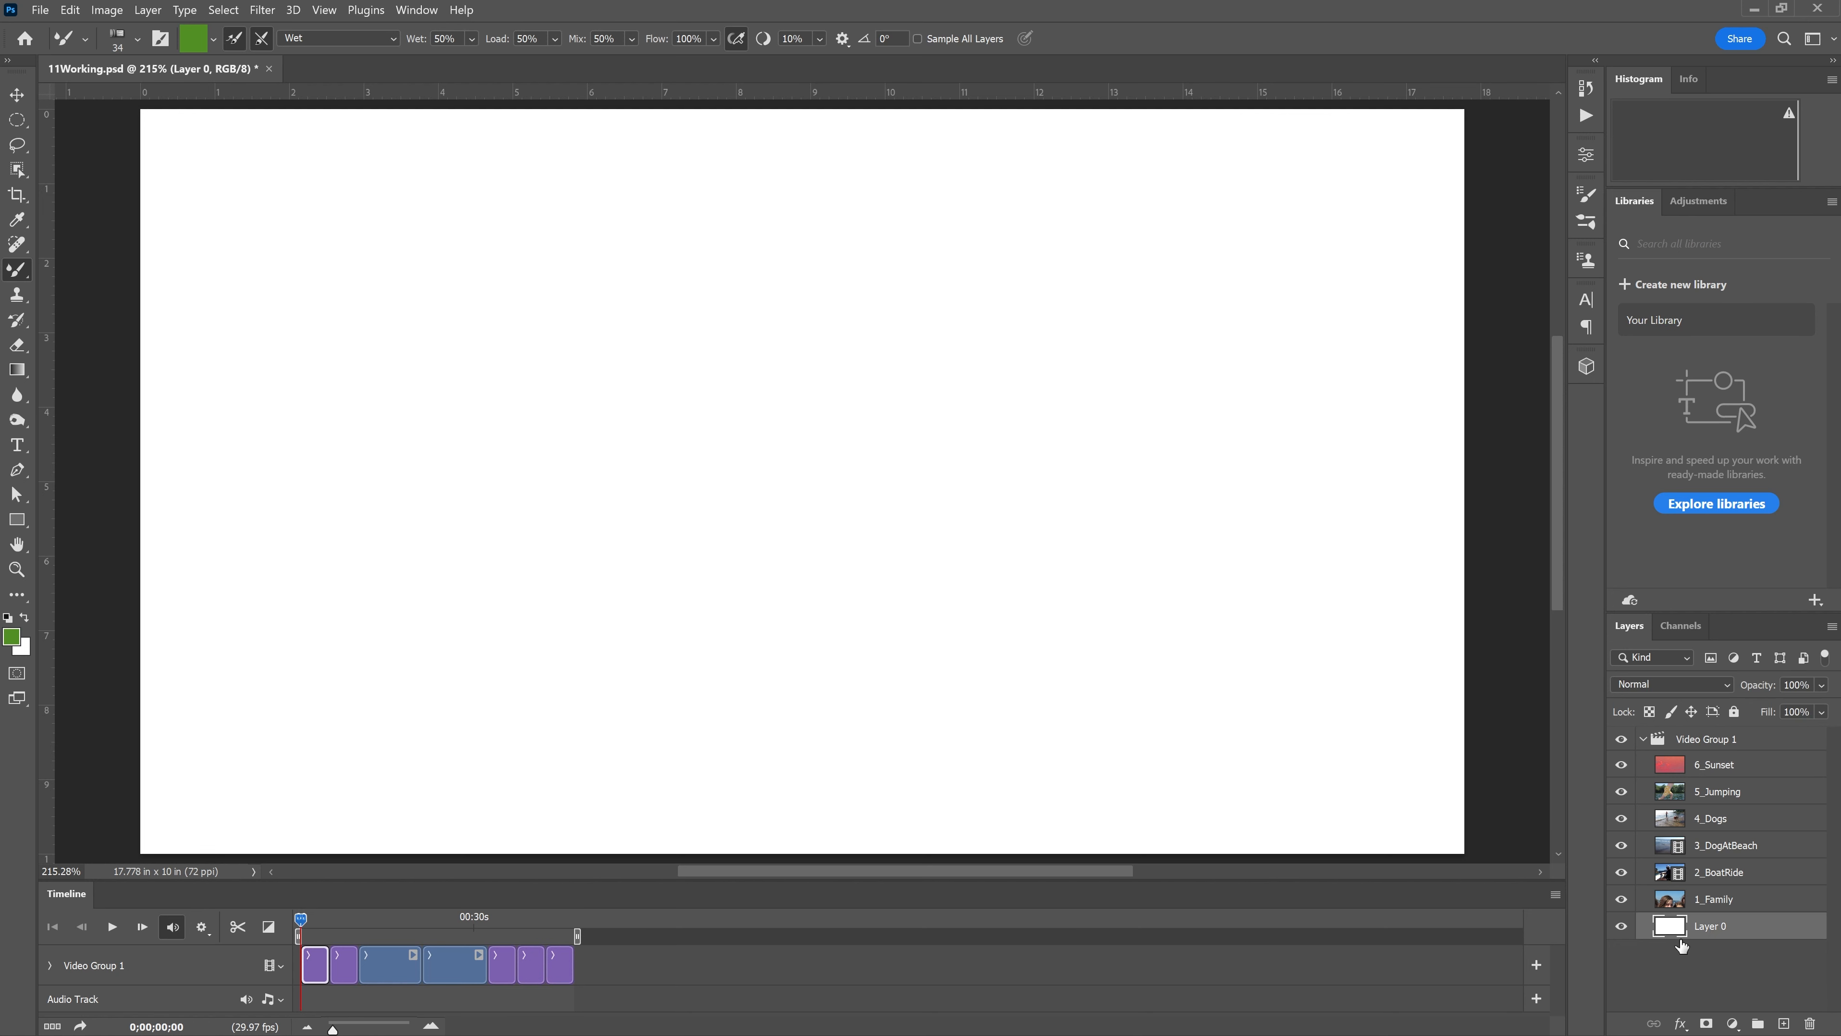
pyautogui.click(1811, 1022)
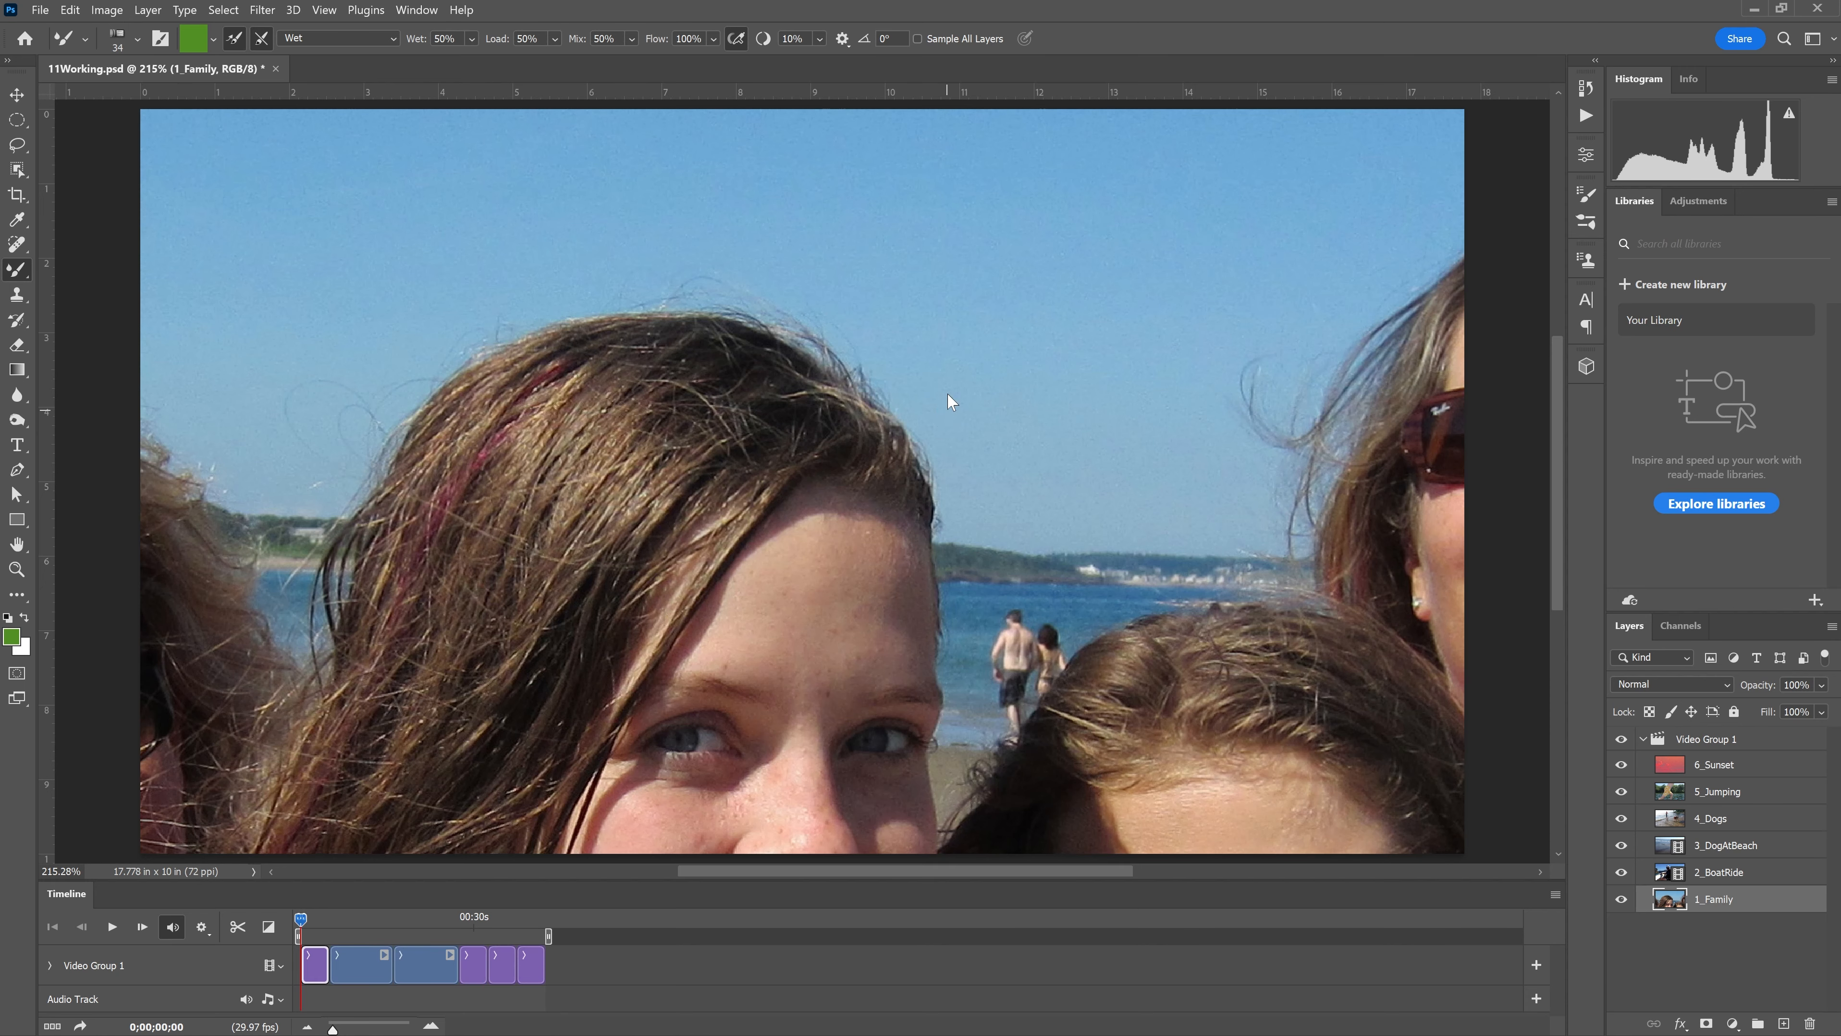
pyautogui.hotkey('ctrl', 'shift', 's')
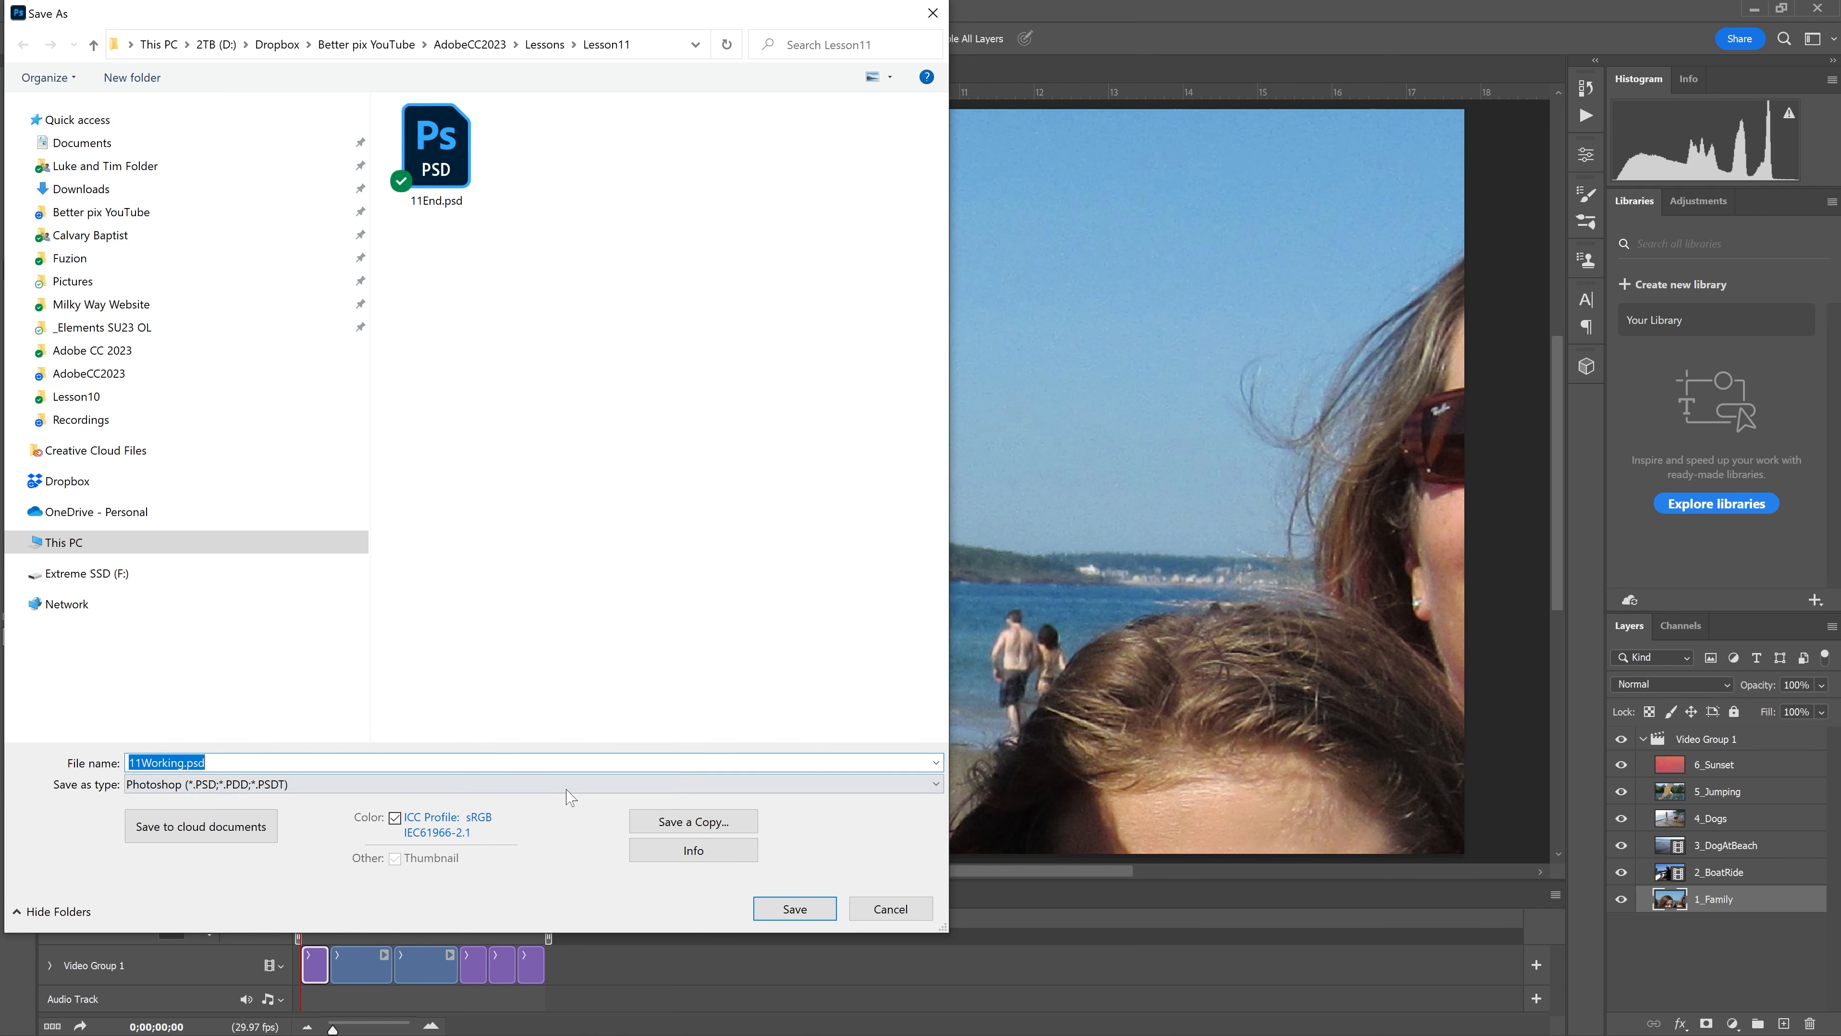
pyautogui.click(794, 909)
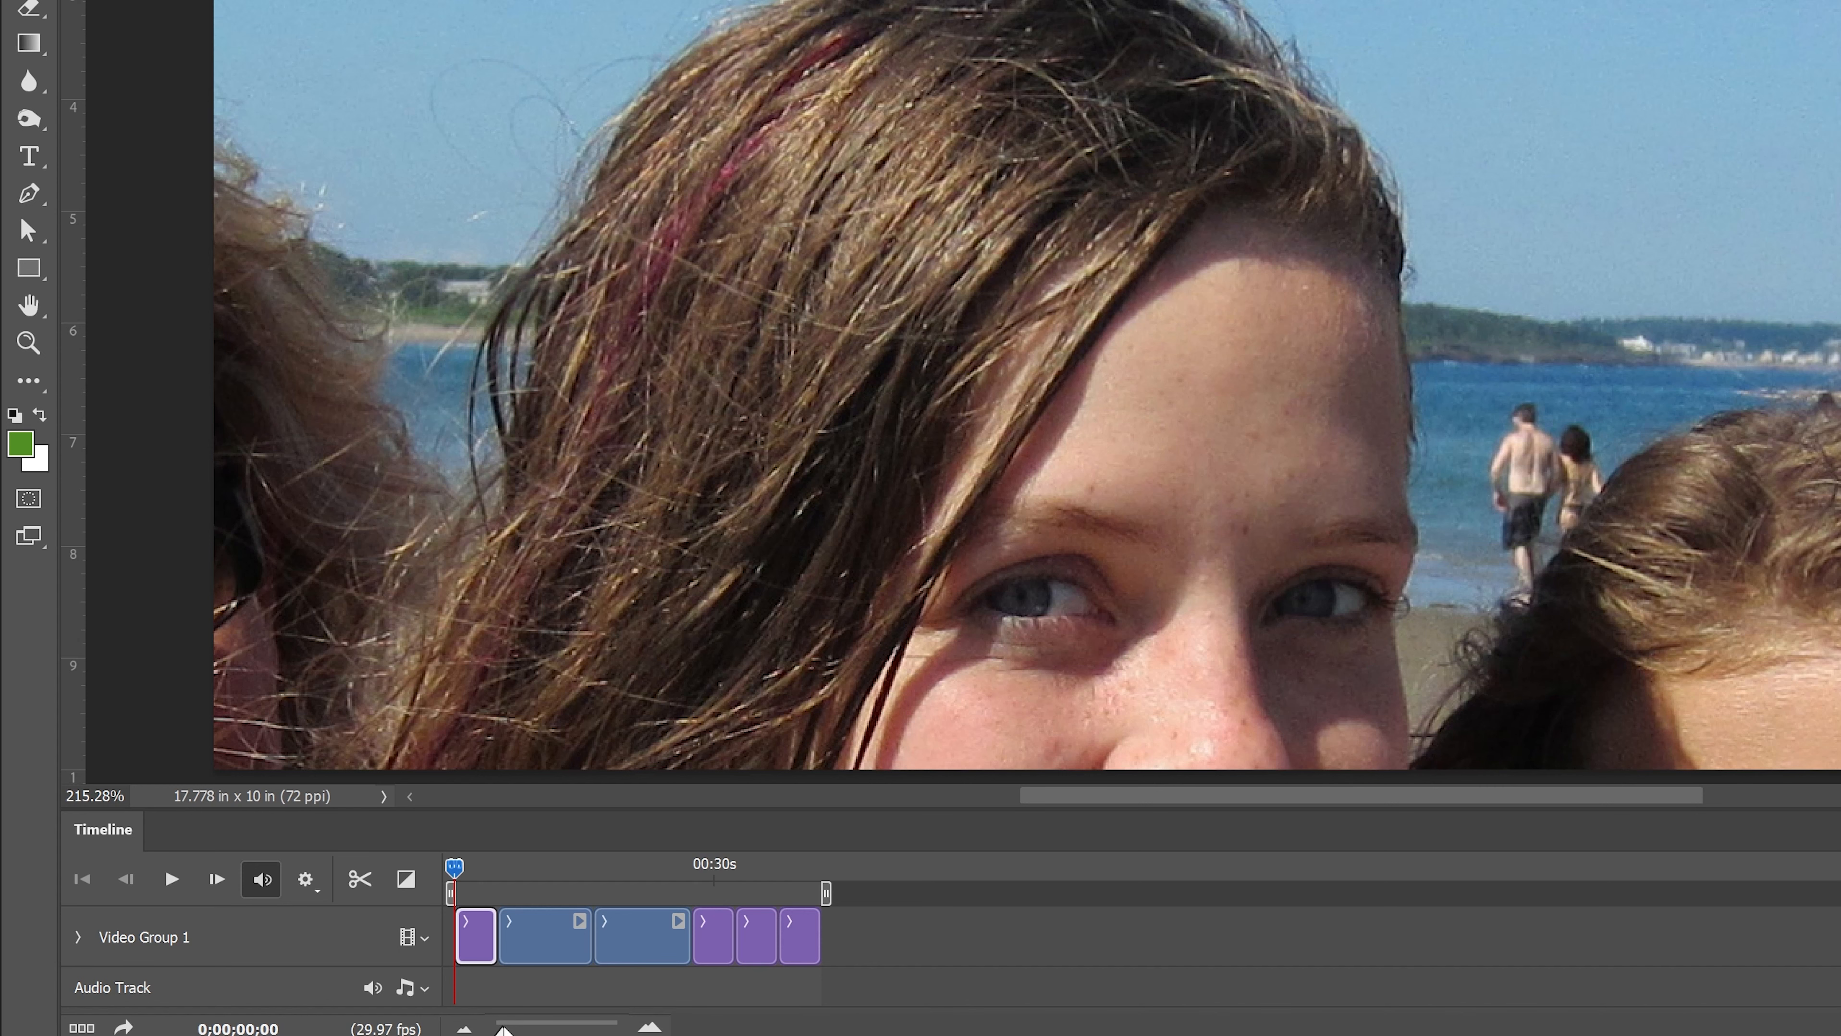
# Trim the 1_Family and 2_BoatRide clips to three seconds each, ending them at 03:00 and 06:00
pyautogui.moveTo(503, 1028); pyautogui.dragTo(517, 1028)
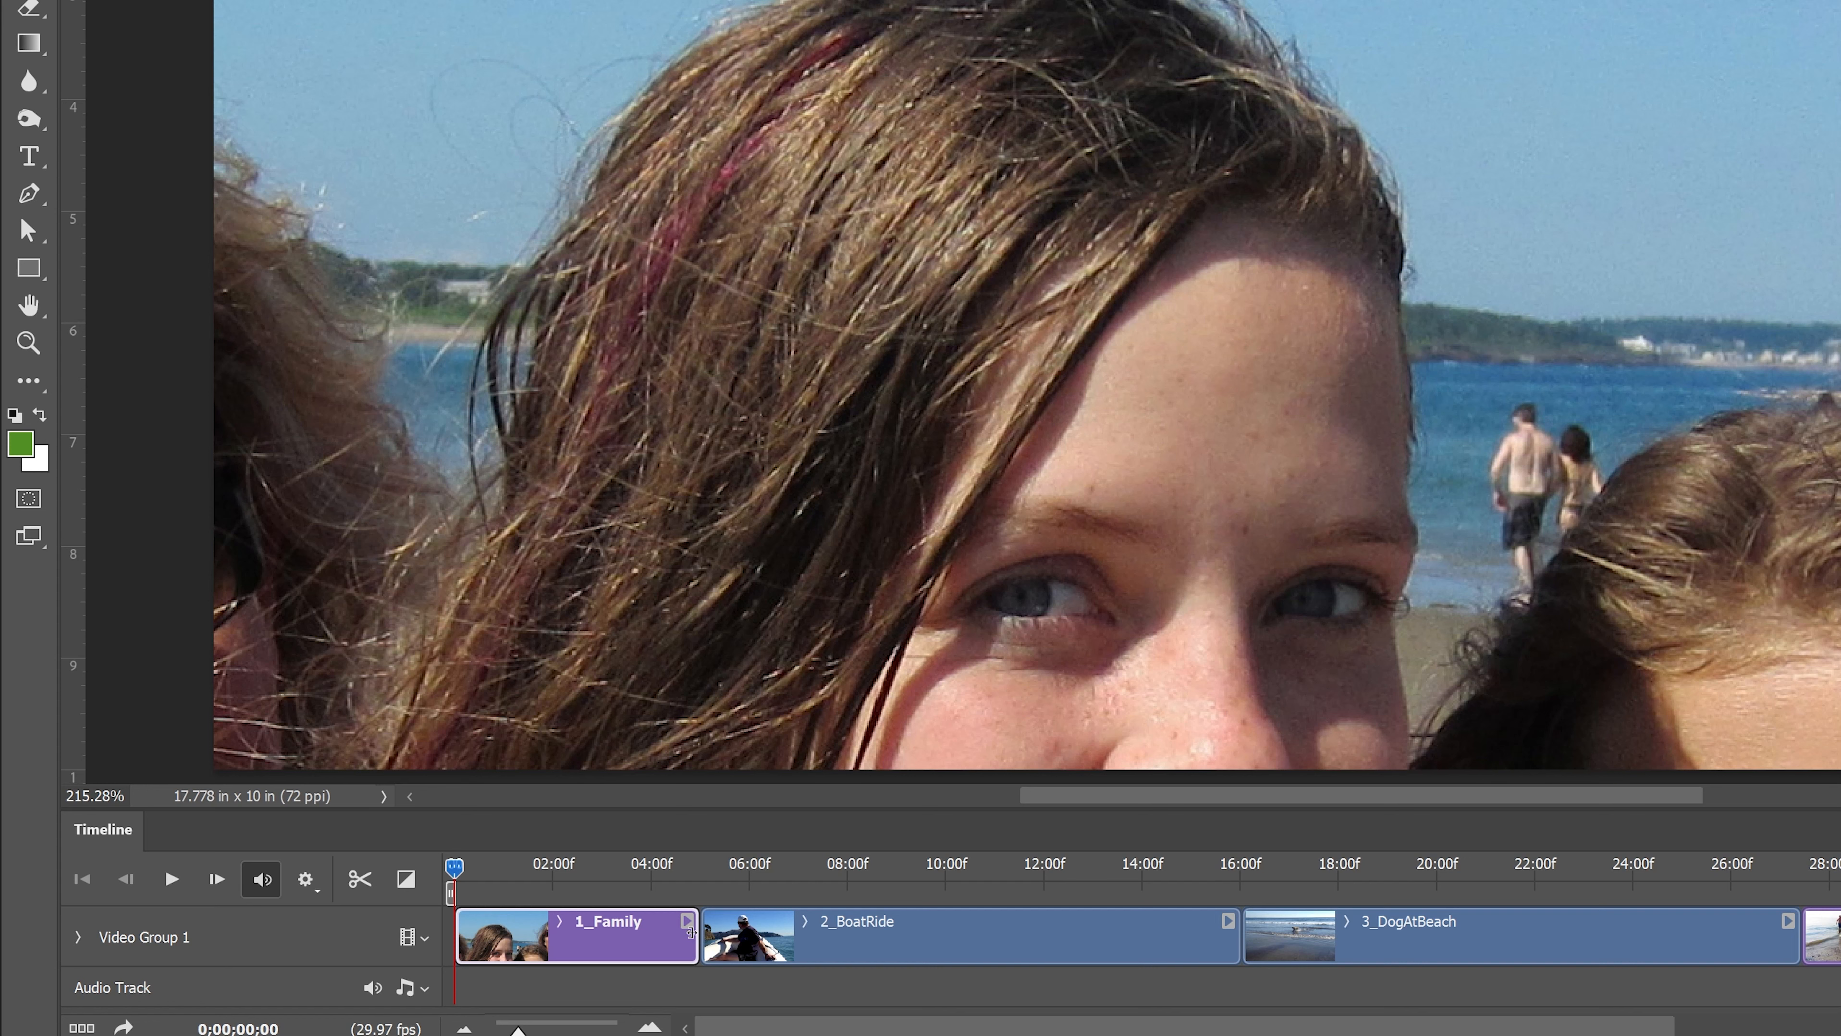
pyautogui.moveTo(690, 932); pyautogui.dragTo(599, 953)
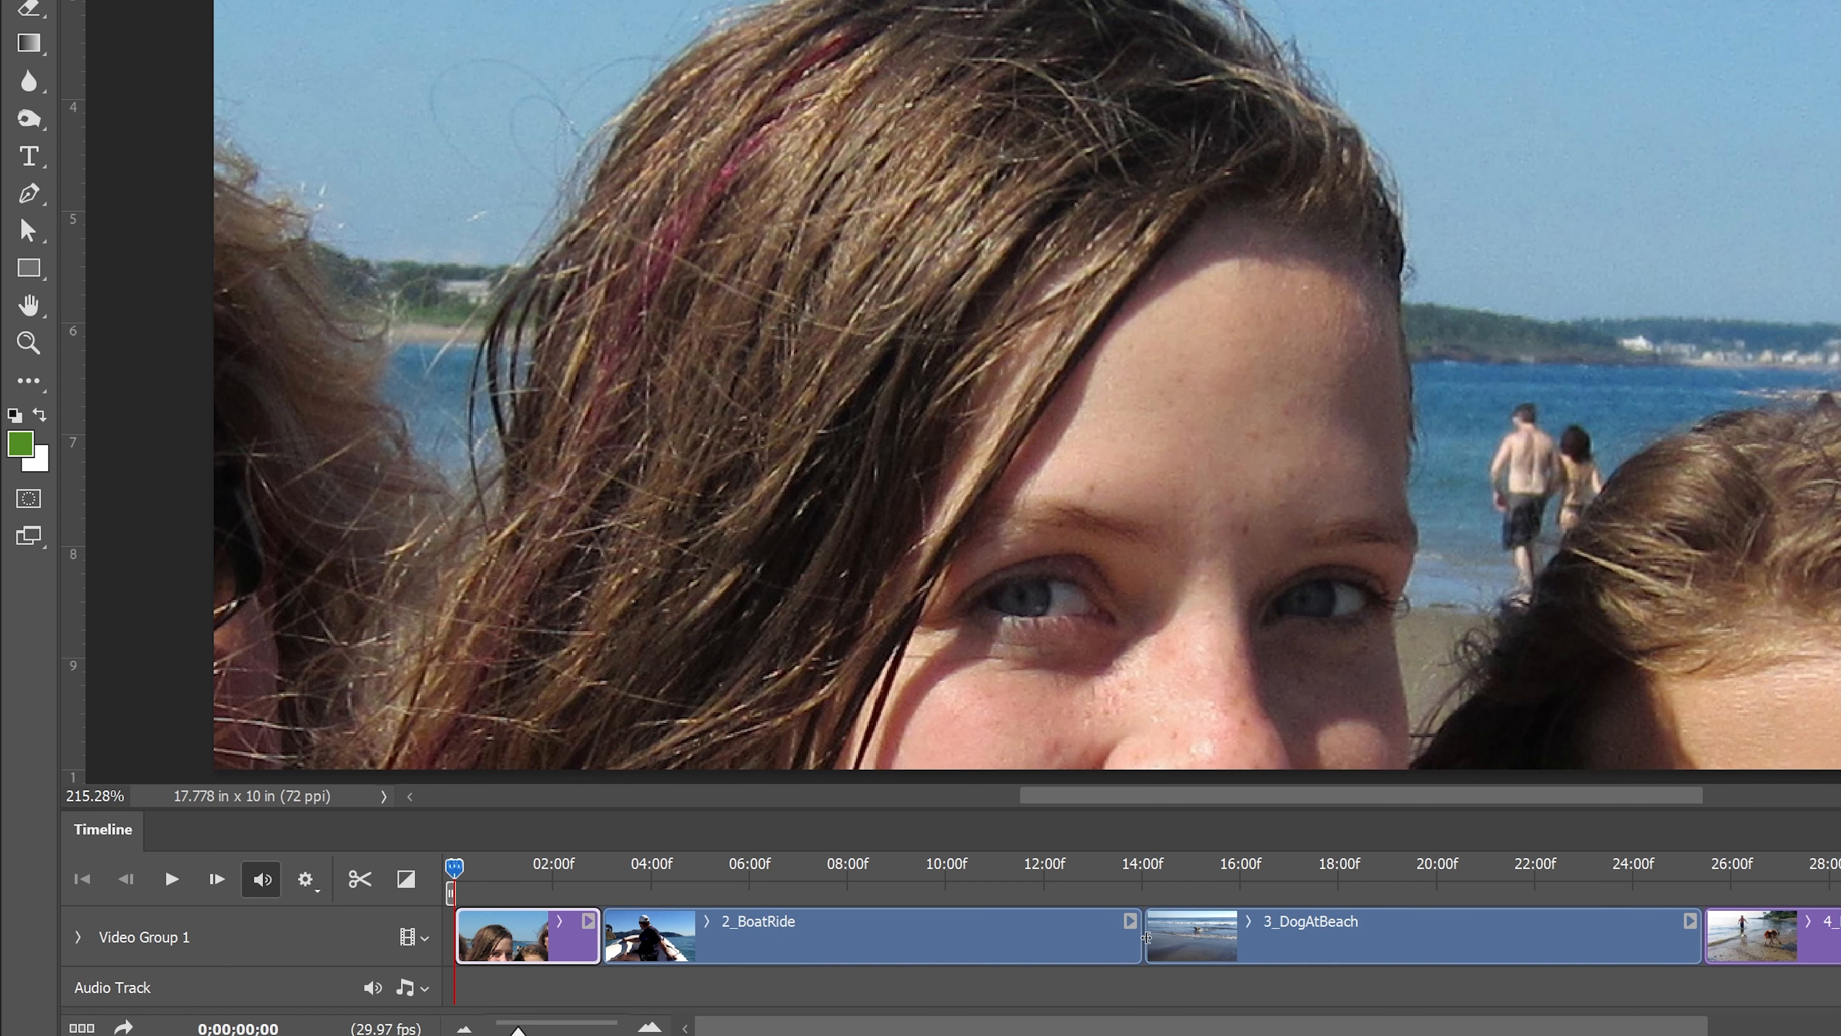
pyautogui.click(1133, 937)
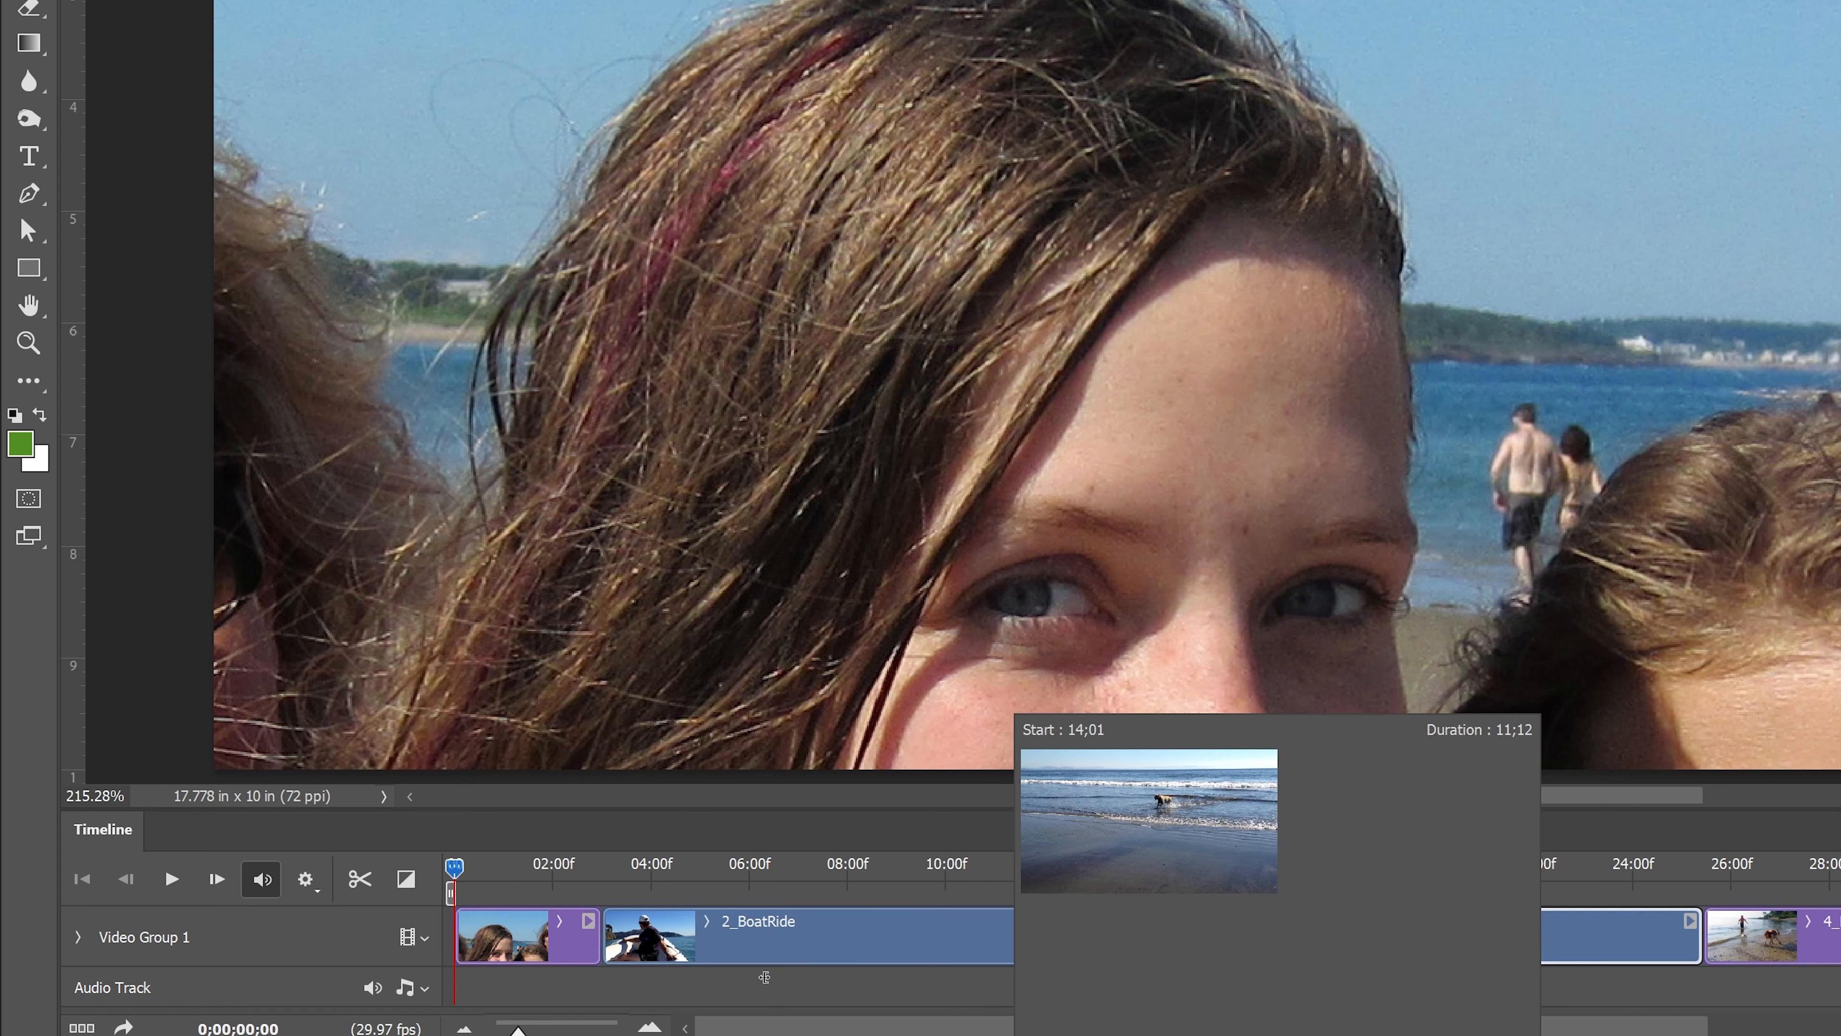
pyautogui.moveTo(1137, 930); pyautogui.dragTo(741, 932)
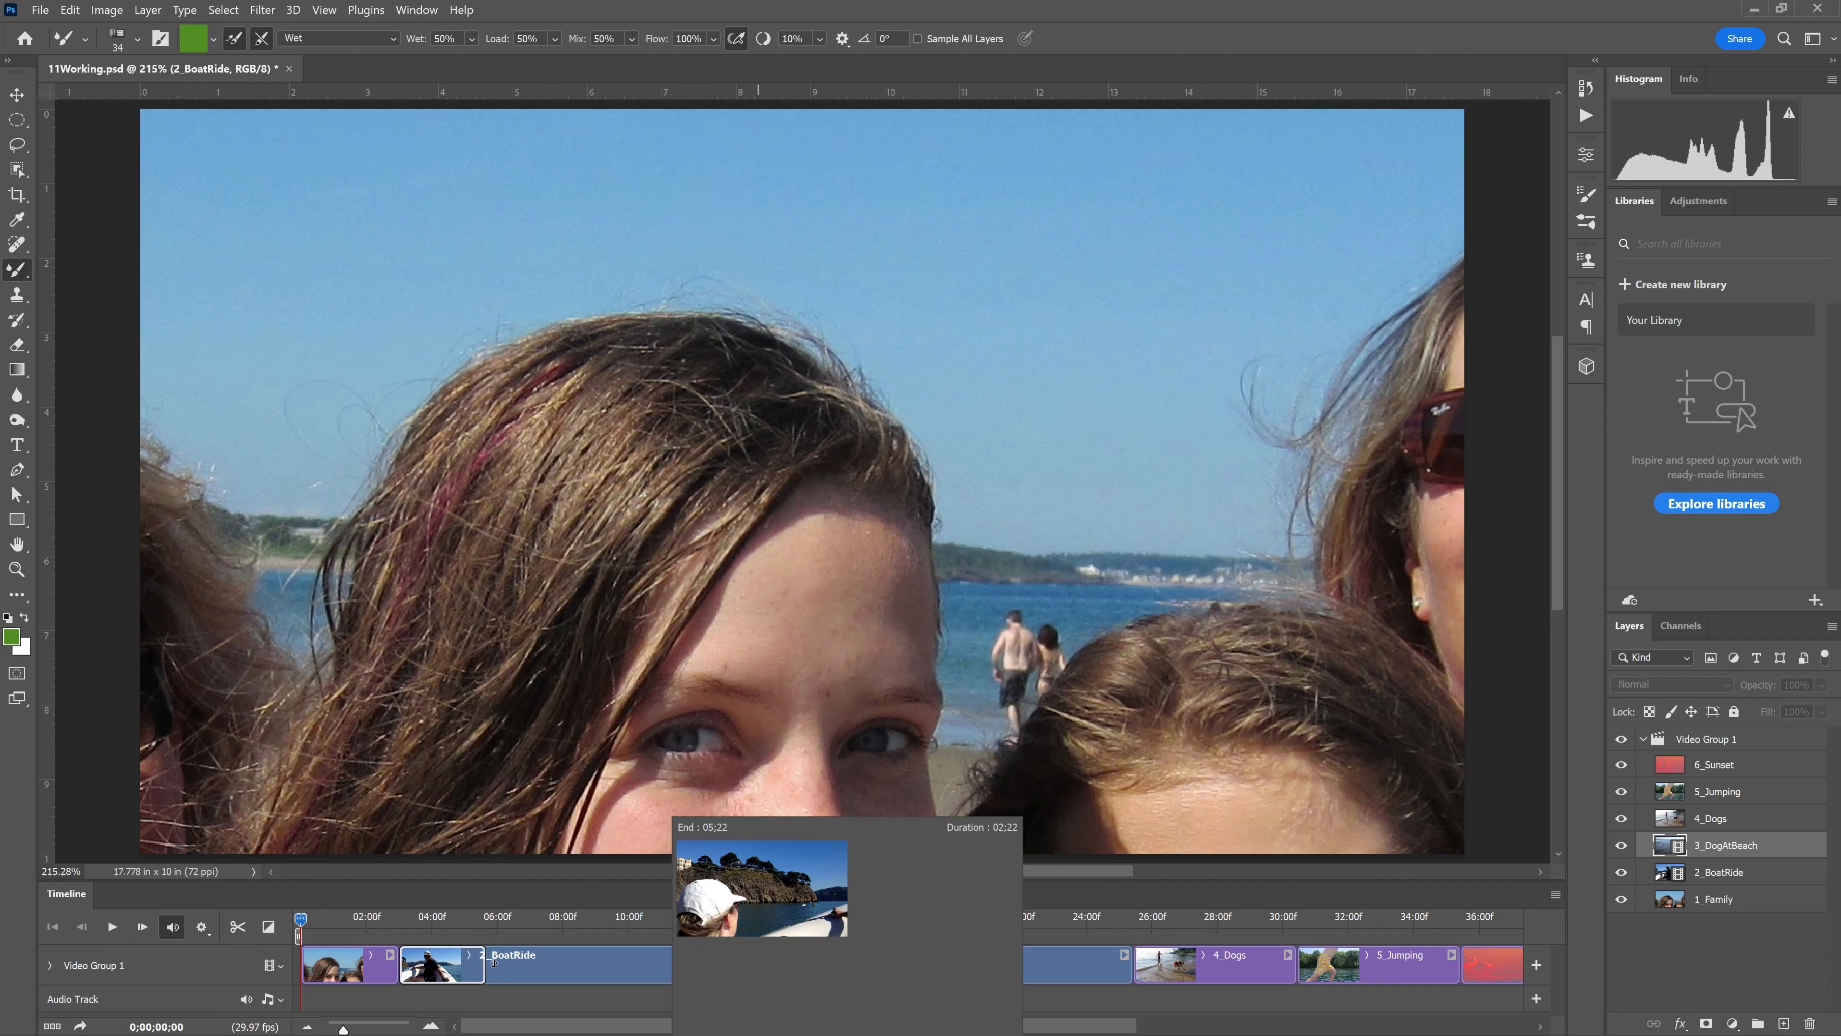
pyautogui.moveTo(493, 961); pyautogui.dragTo(498, 961)
# Trim the 3_DogAtBeach, 4_Dogs, 5_Jumping and 6_Sunset clips to three seconds each, ending the sequence at 18:00
pyautogui.moveTo(886, 962); pyautogui.dragTo(596, 962)
pyautogui.moveTo(729, 959); pyautogui.dragTo(761, 958)
pyautogui.moveTo(757, 957); pyautogui.dragTo(693, 954)
pyautogui.moveTo(841, 967); pyautogui.dragTo(791, 967)
pyautogui.moveTo(946, 974); pyautogui.dragTo(886, 961)
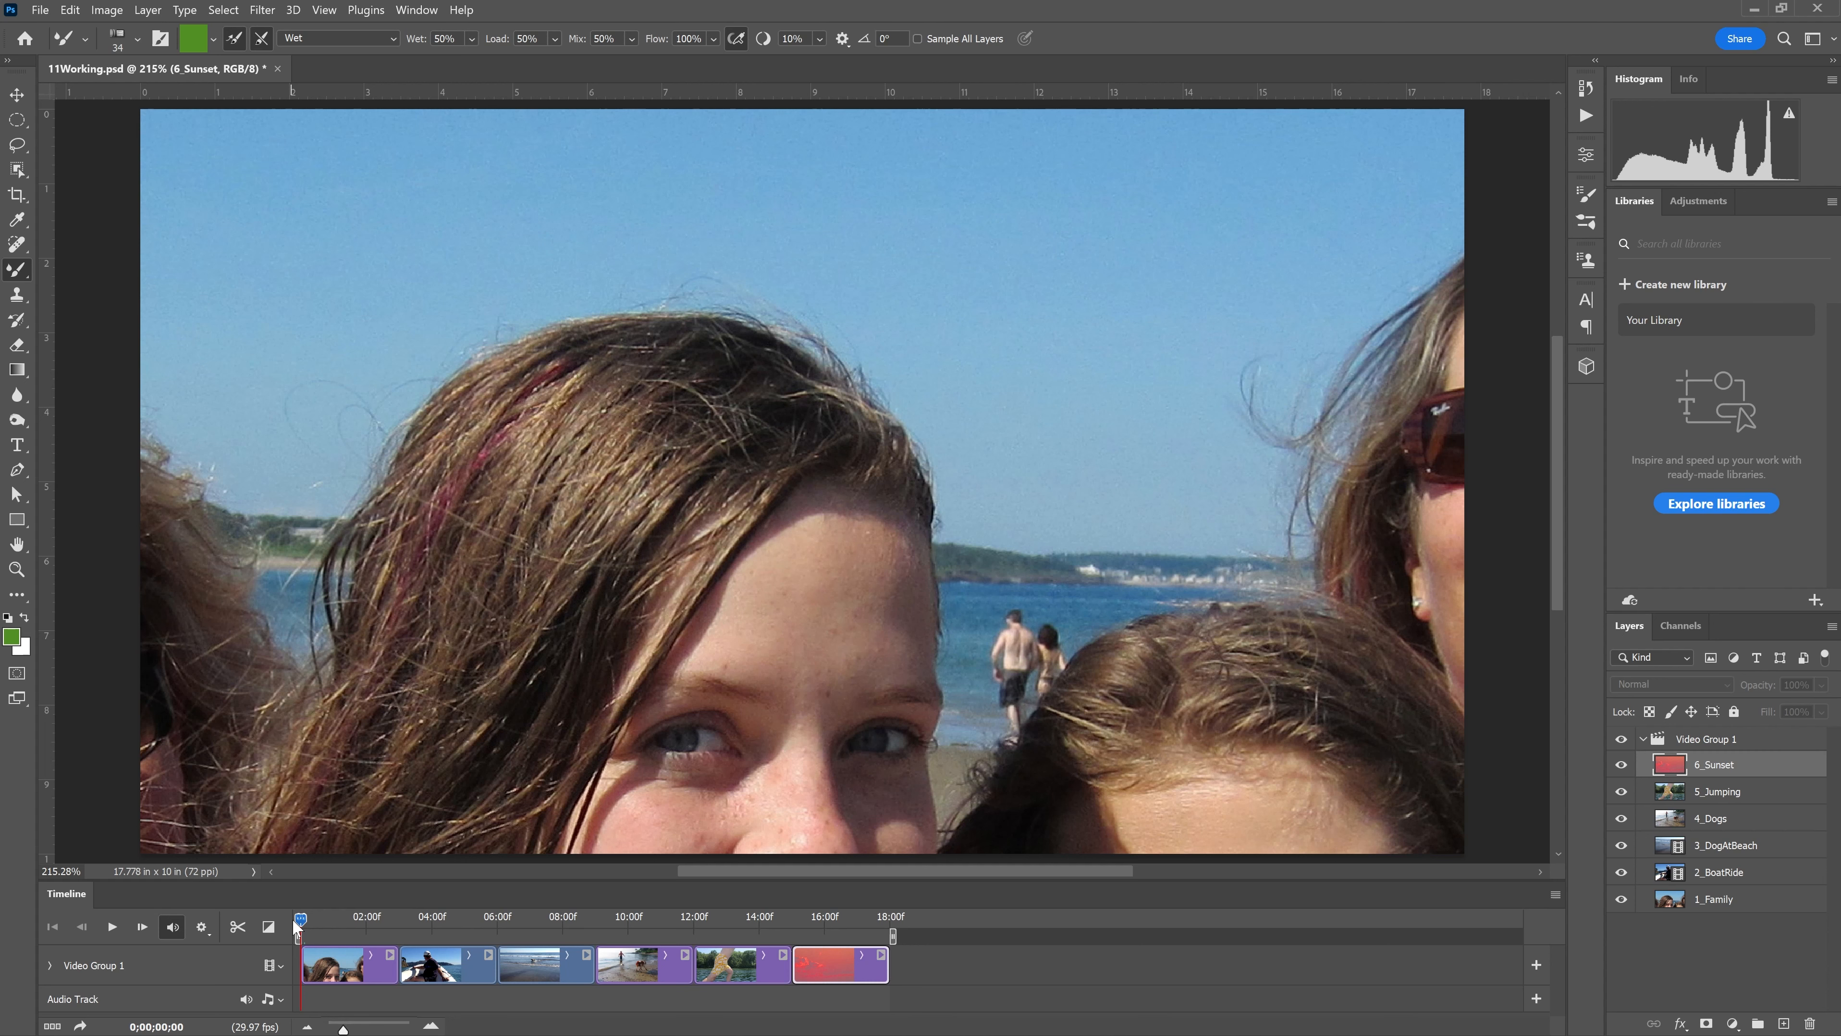
# Select the 1_Family clip, expand the video track's attributes, and enlarge the timeline to display the Position, Opacity and Style rows
pyautogui.click(1757, 908)
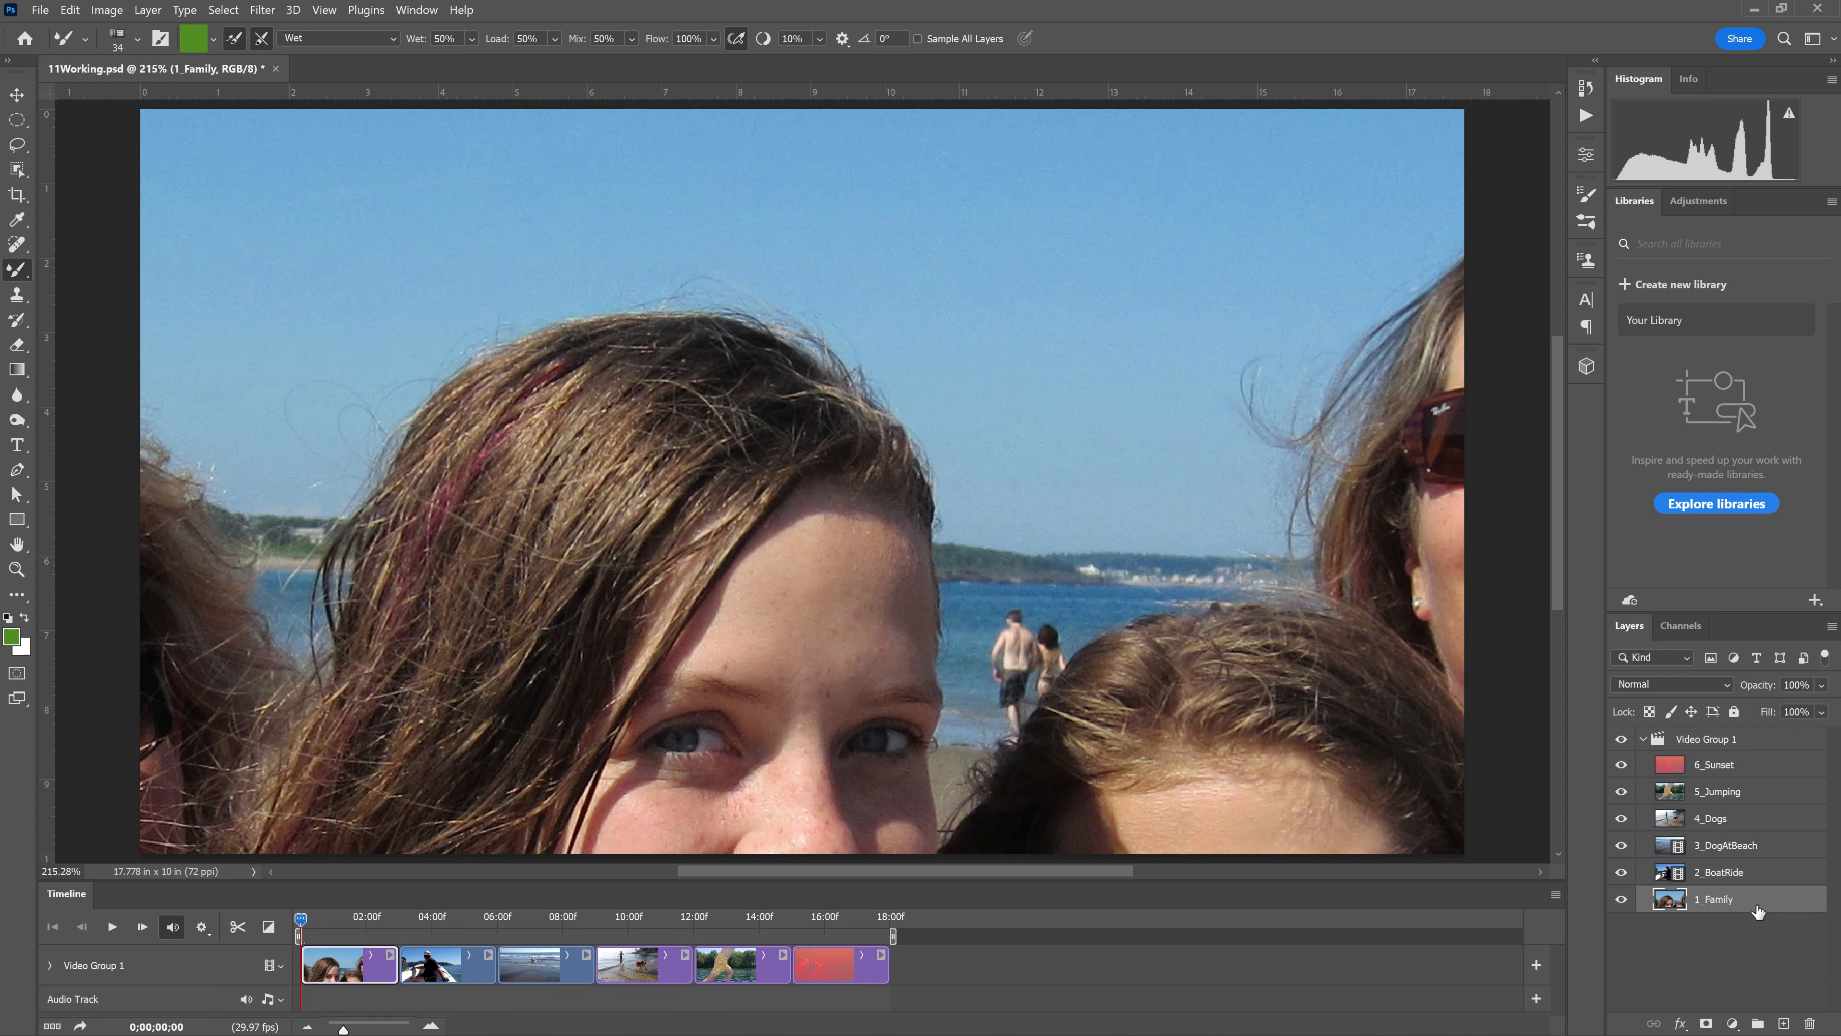
pyautogui.click(49, 965)
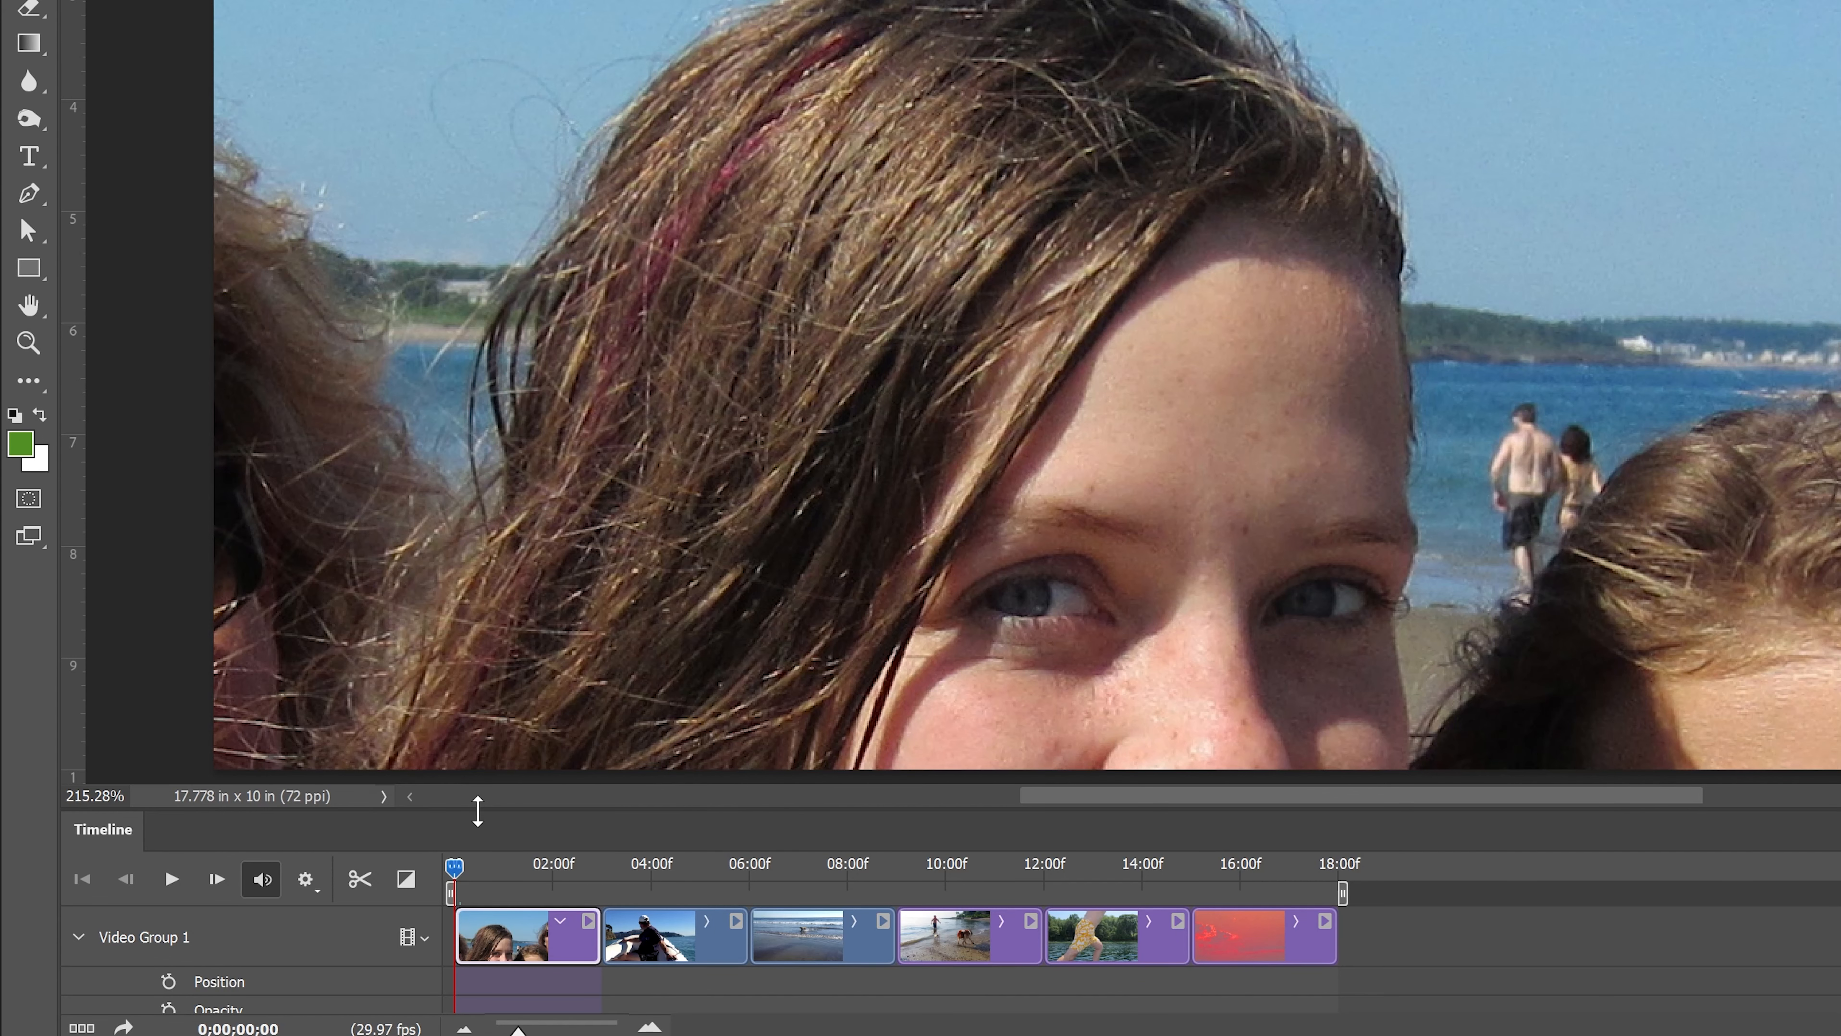
pyautogui.moveTo(478, 811); pyautogui.dragTo(480, 609)
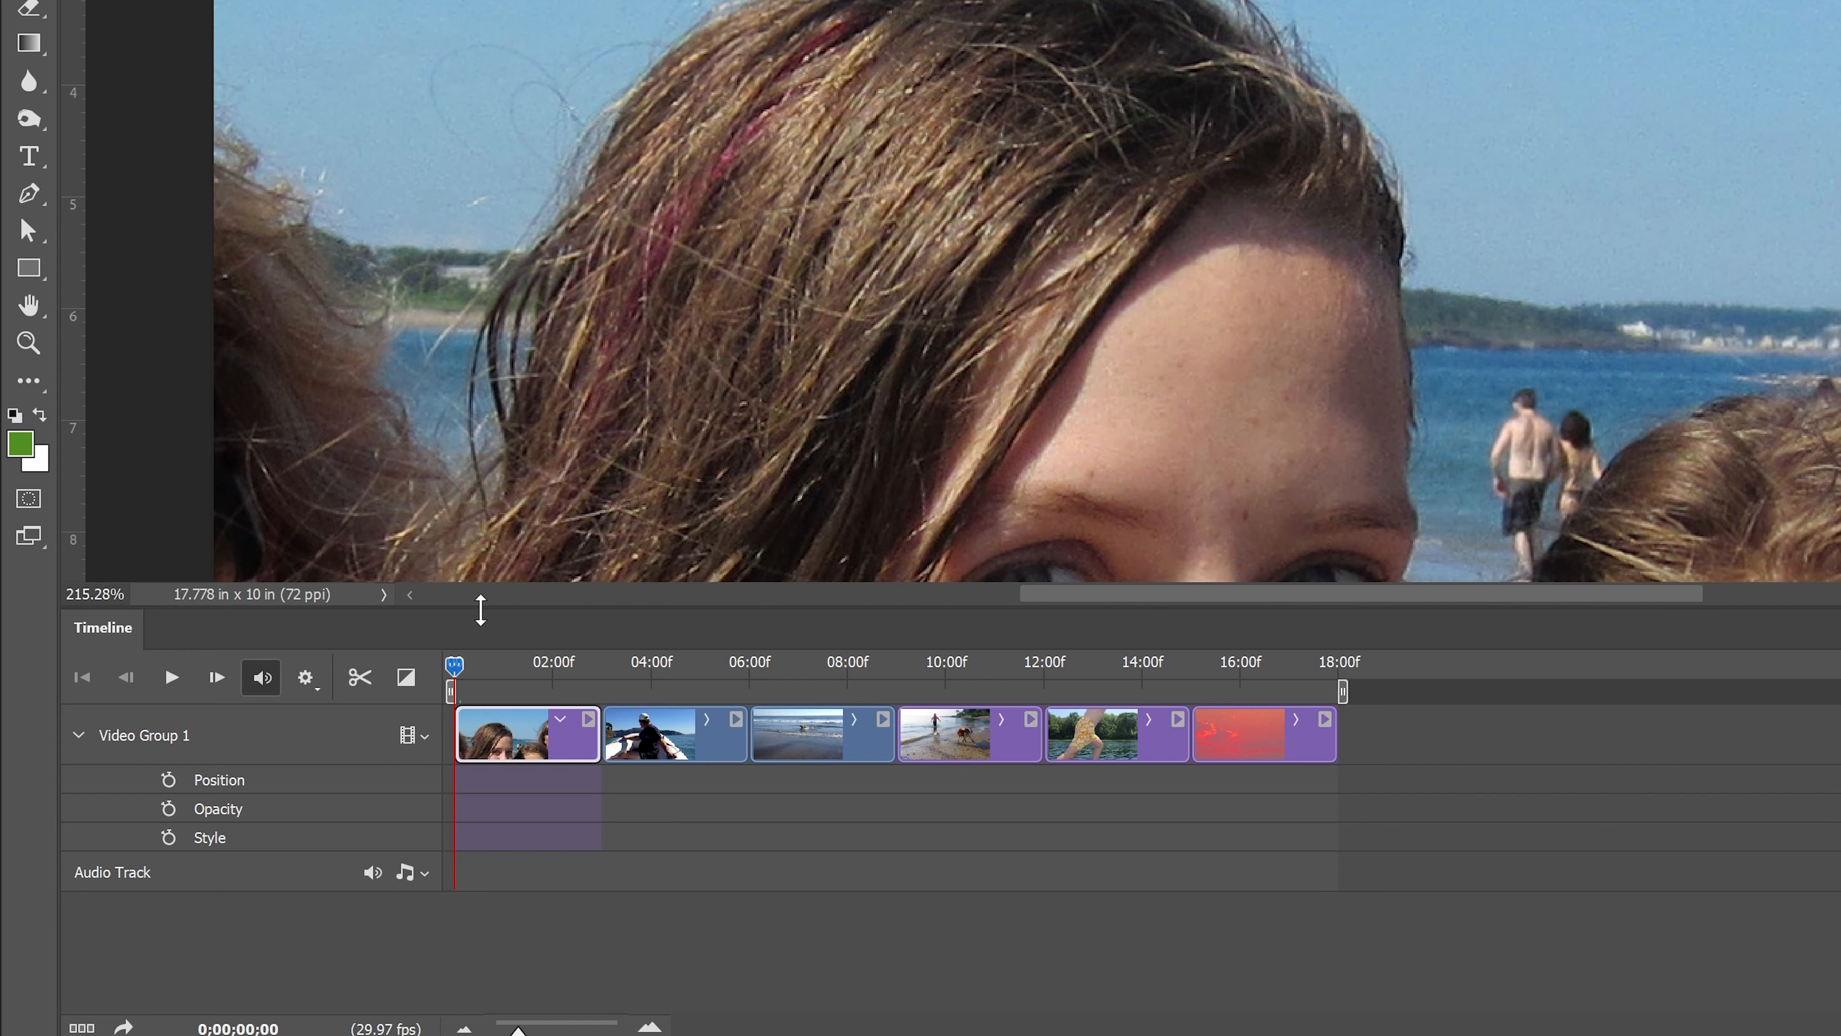
pyautogui.hotkey('ctrl', '0')
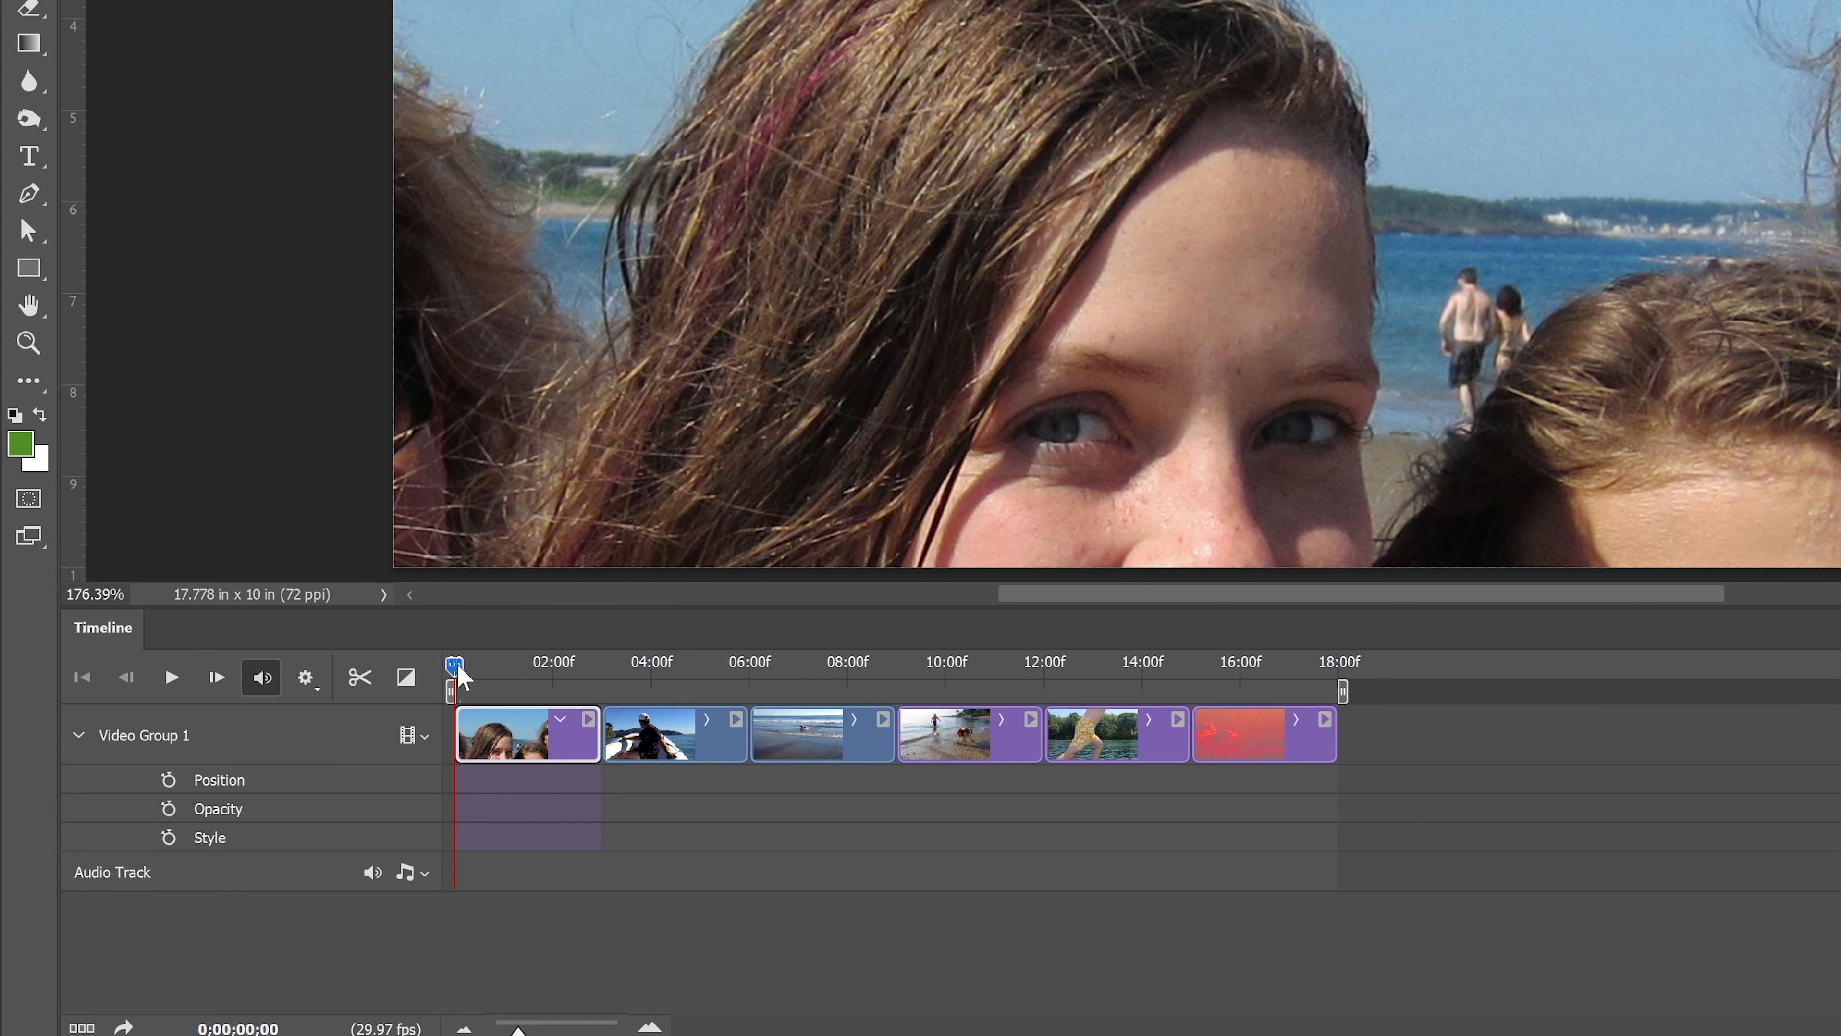
pyautogui.moveTo(540, 1029)
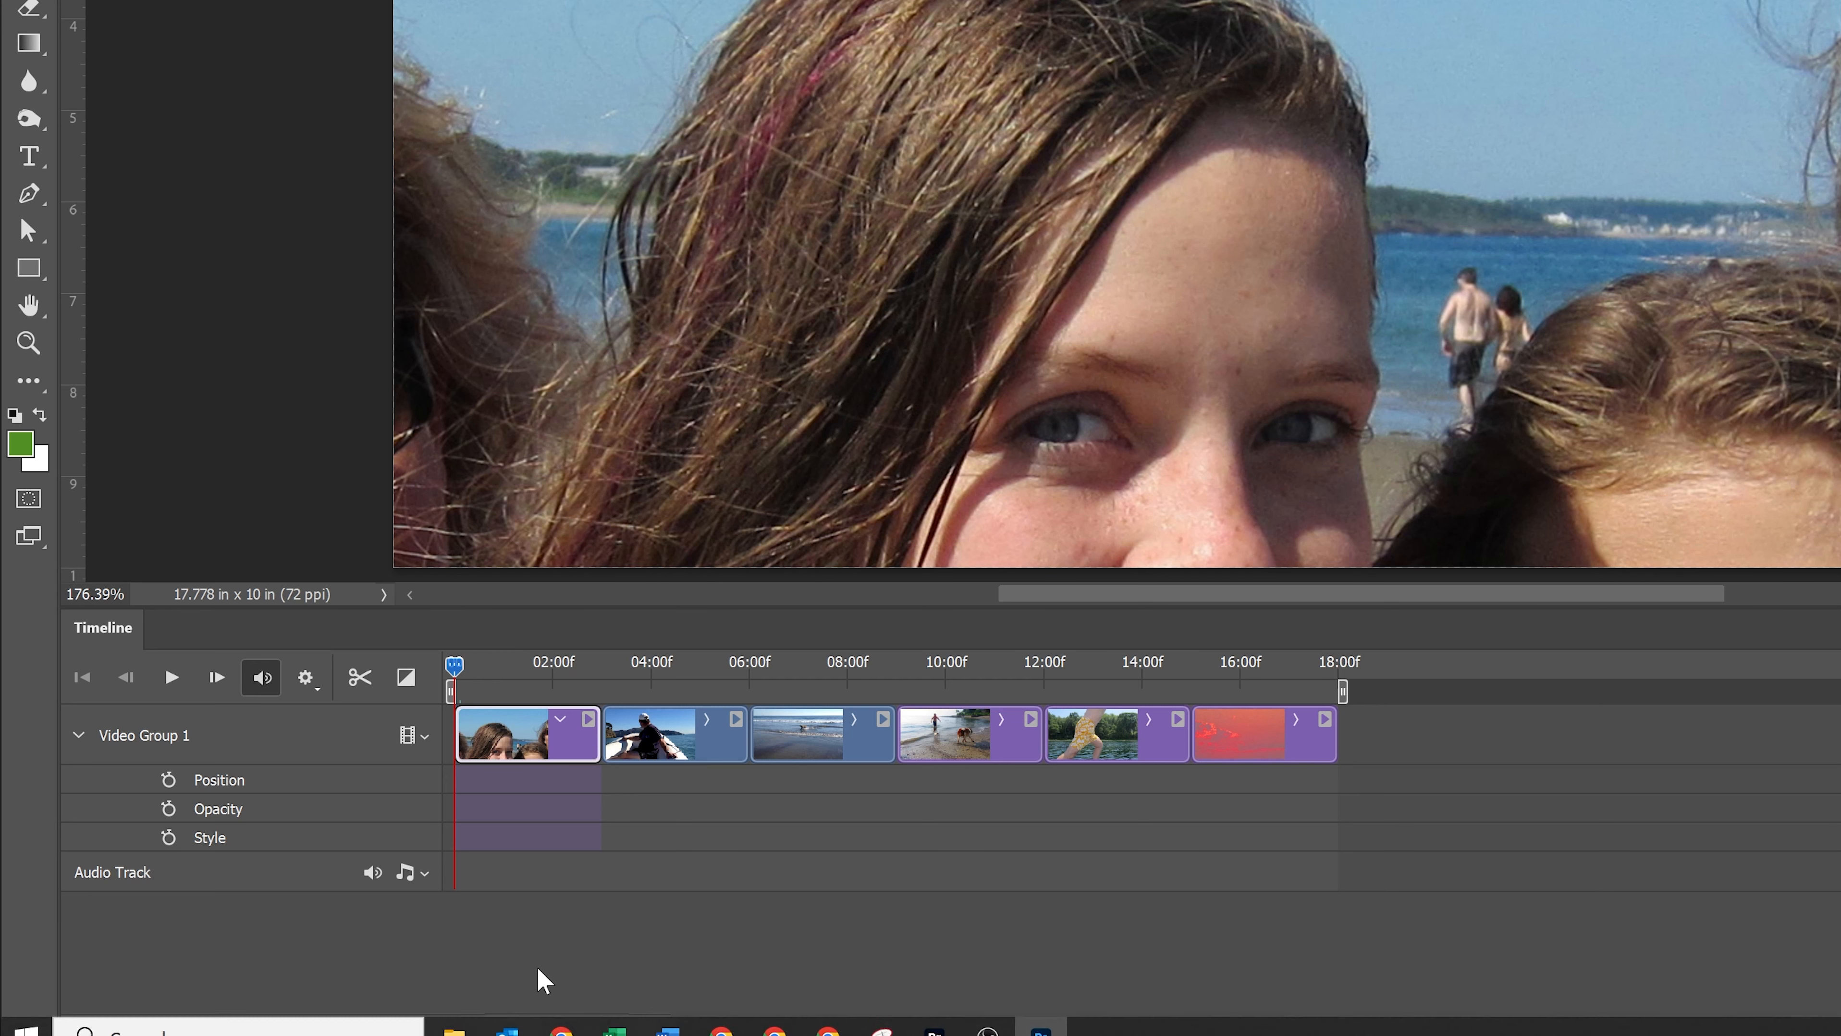
pyautogui.moveTo(522, 1027); pyautogui.dragTo(536, 1028)
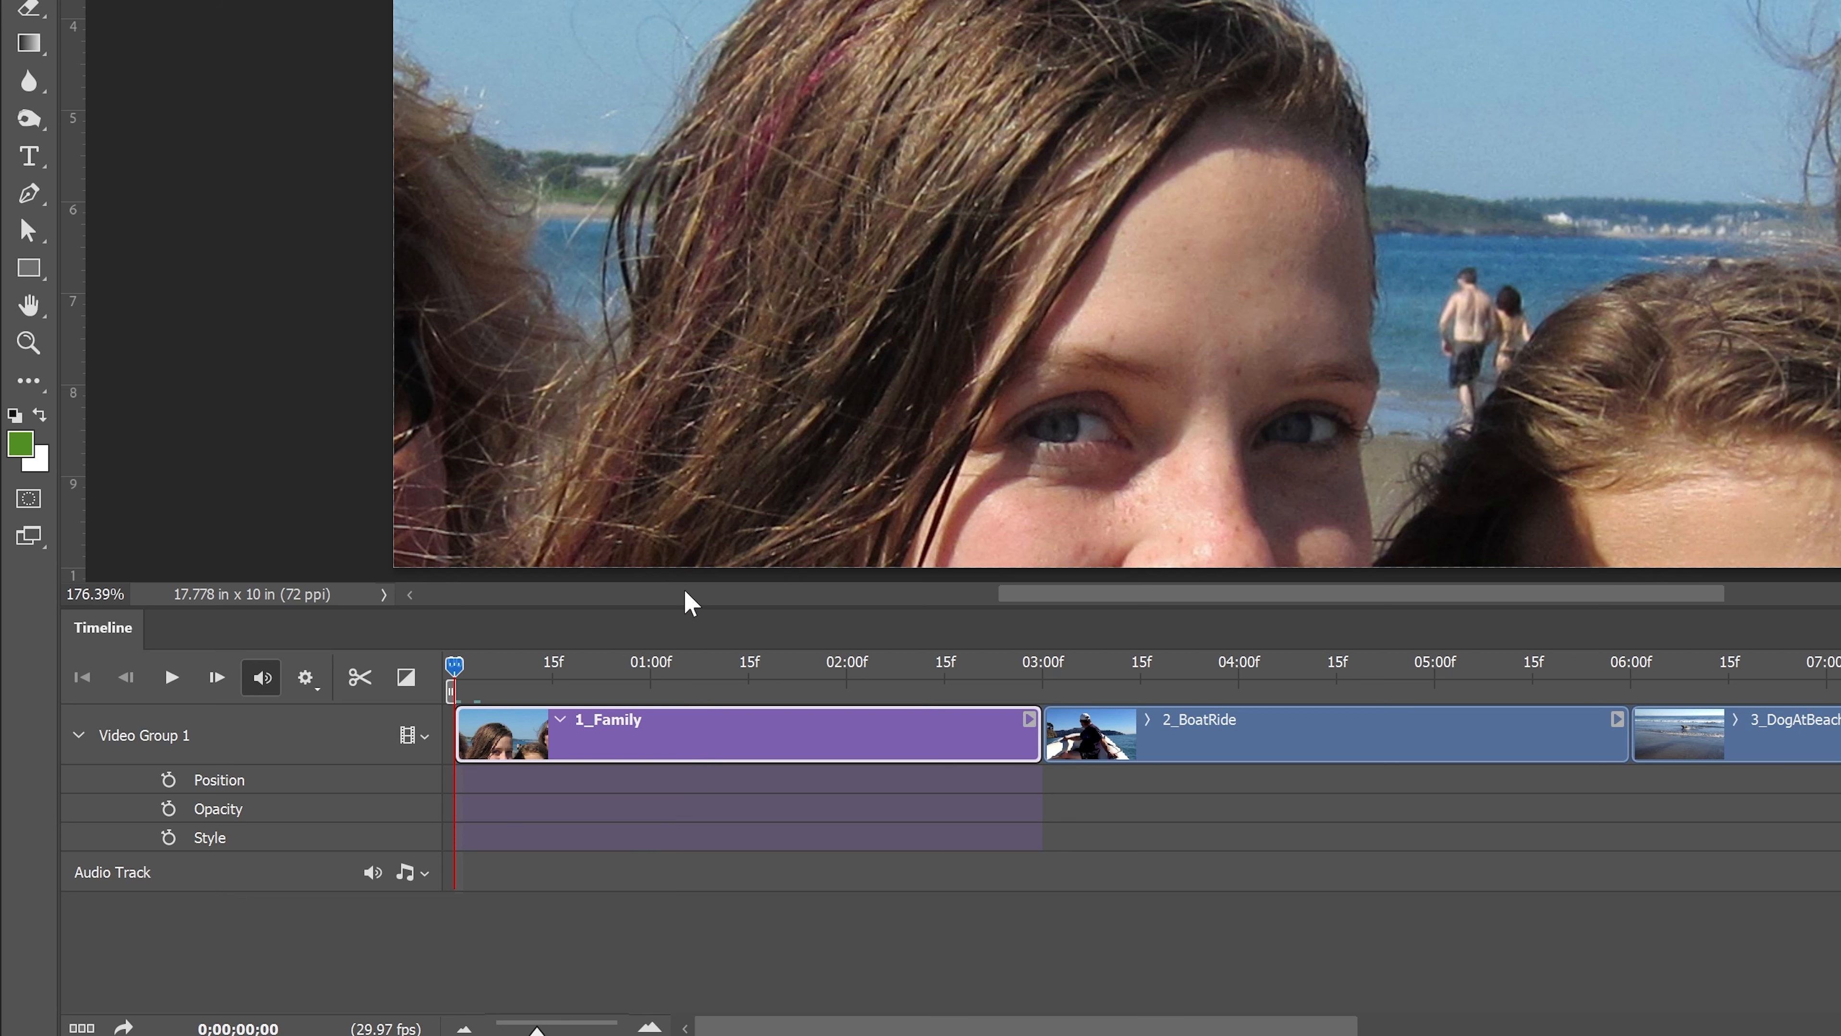
# Apply Pan & Zoom motion to the 1_Family clip with Pan 0, Zoom In and Resize to Fill Canvas
pyautogui.click(1069, 799)
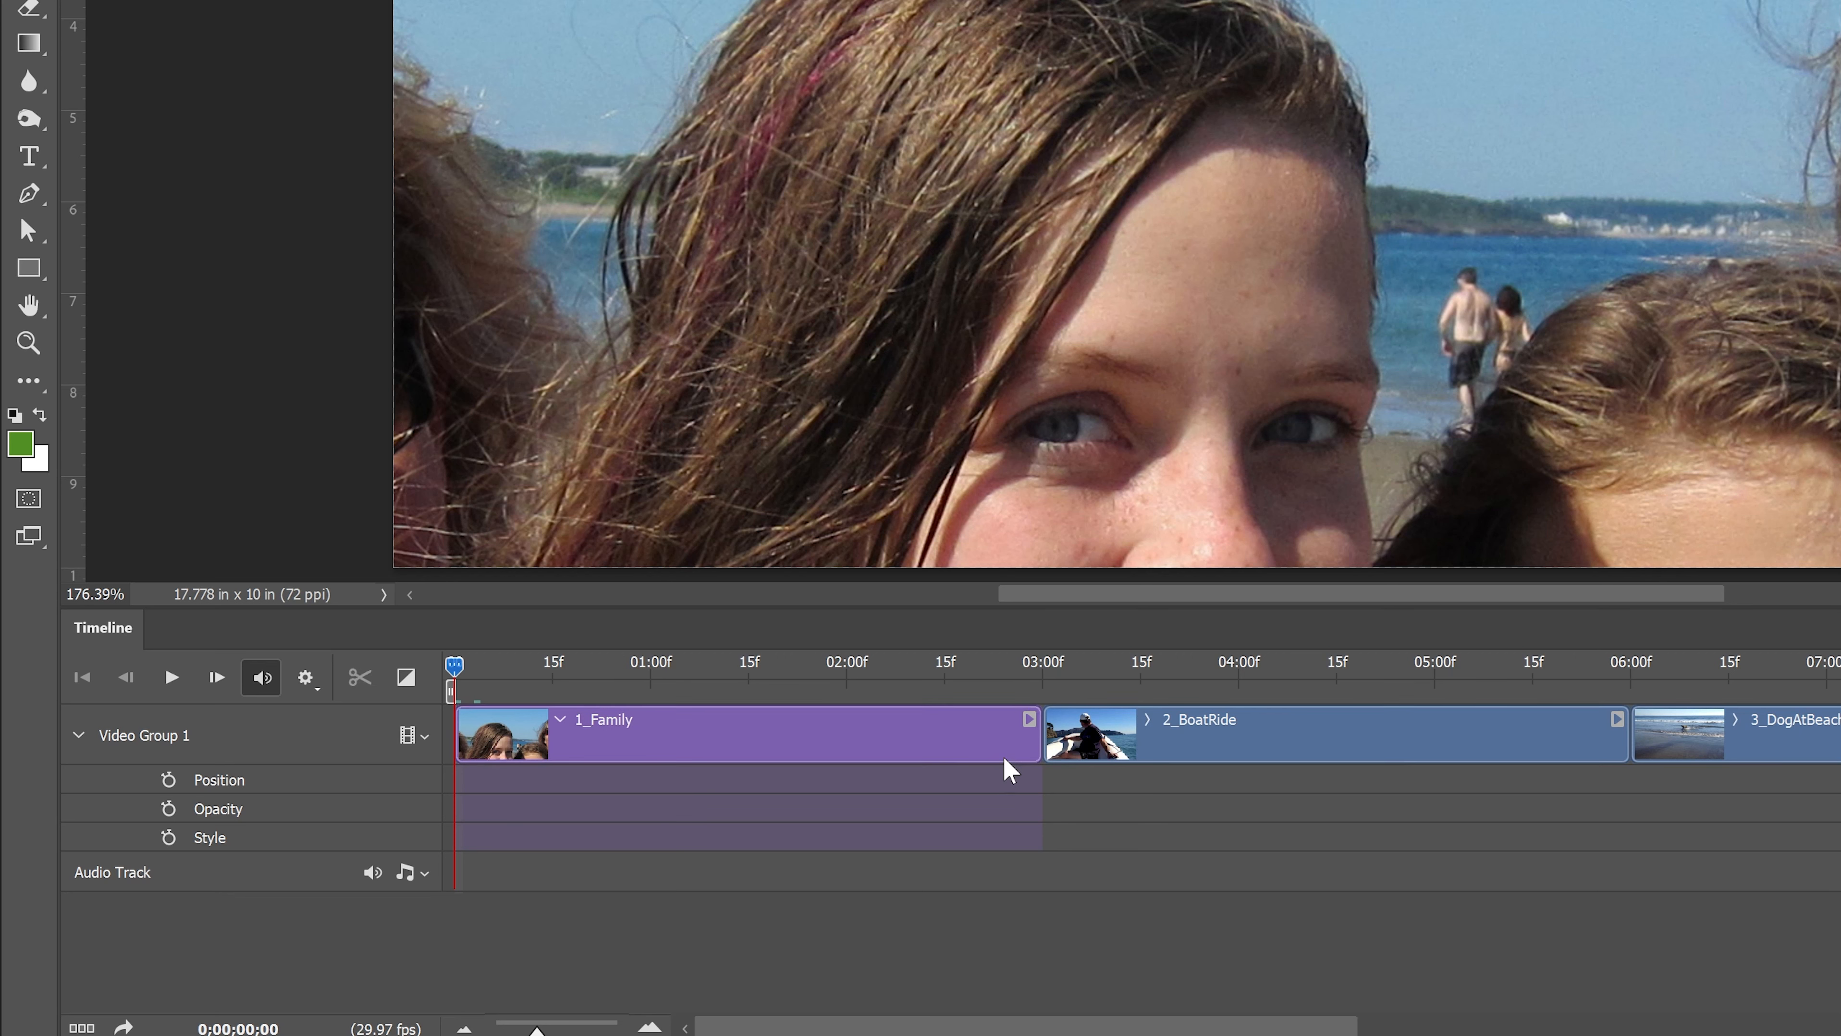
pyautogui.click(1030, 721)
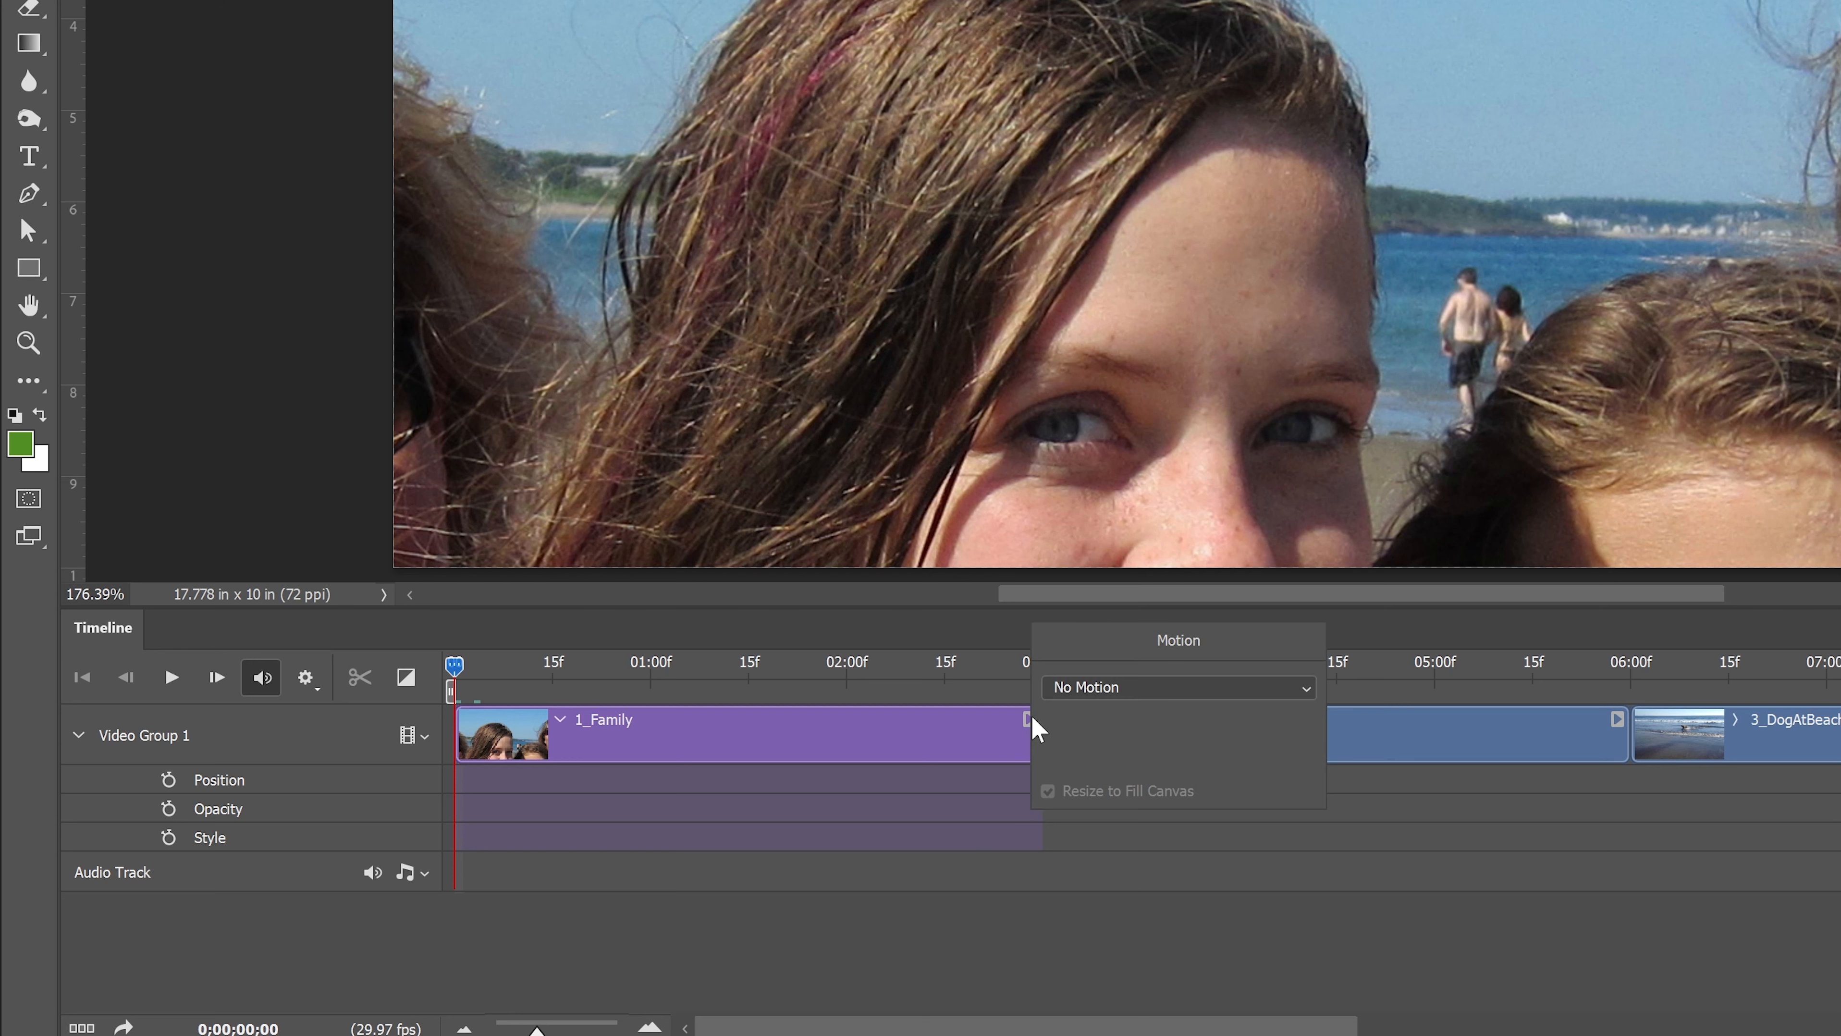
pyautogui.click(1156, 697)
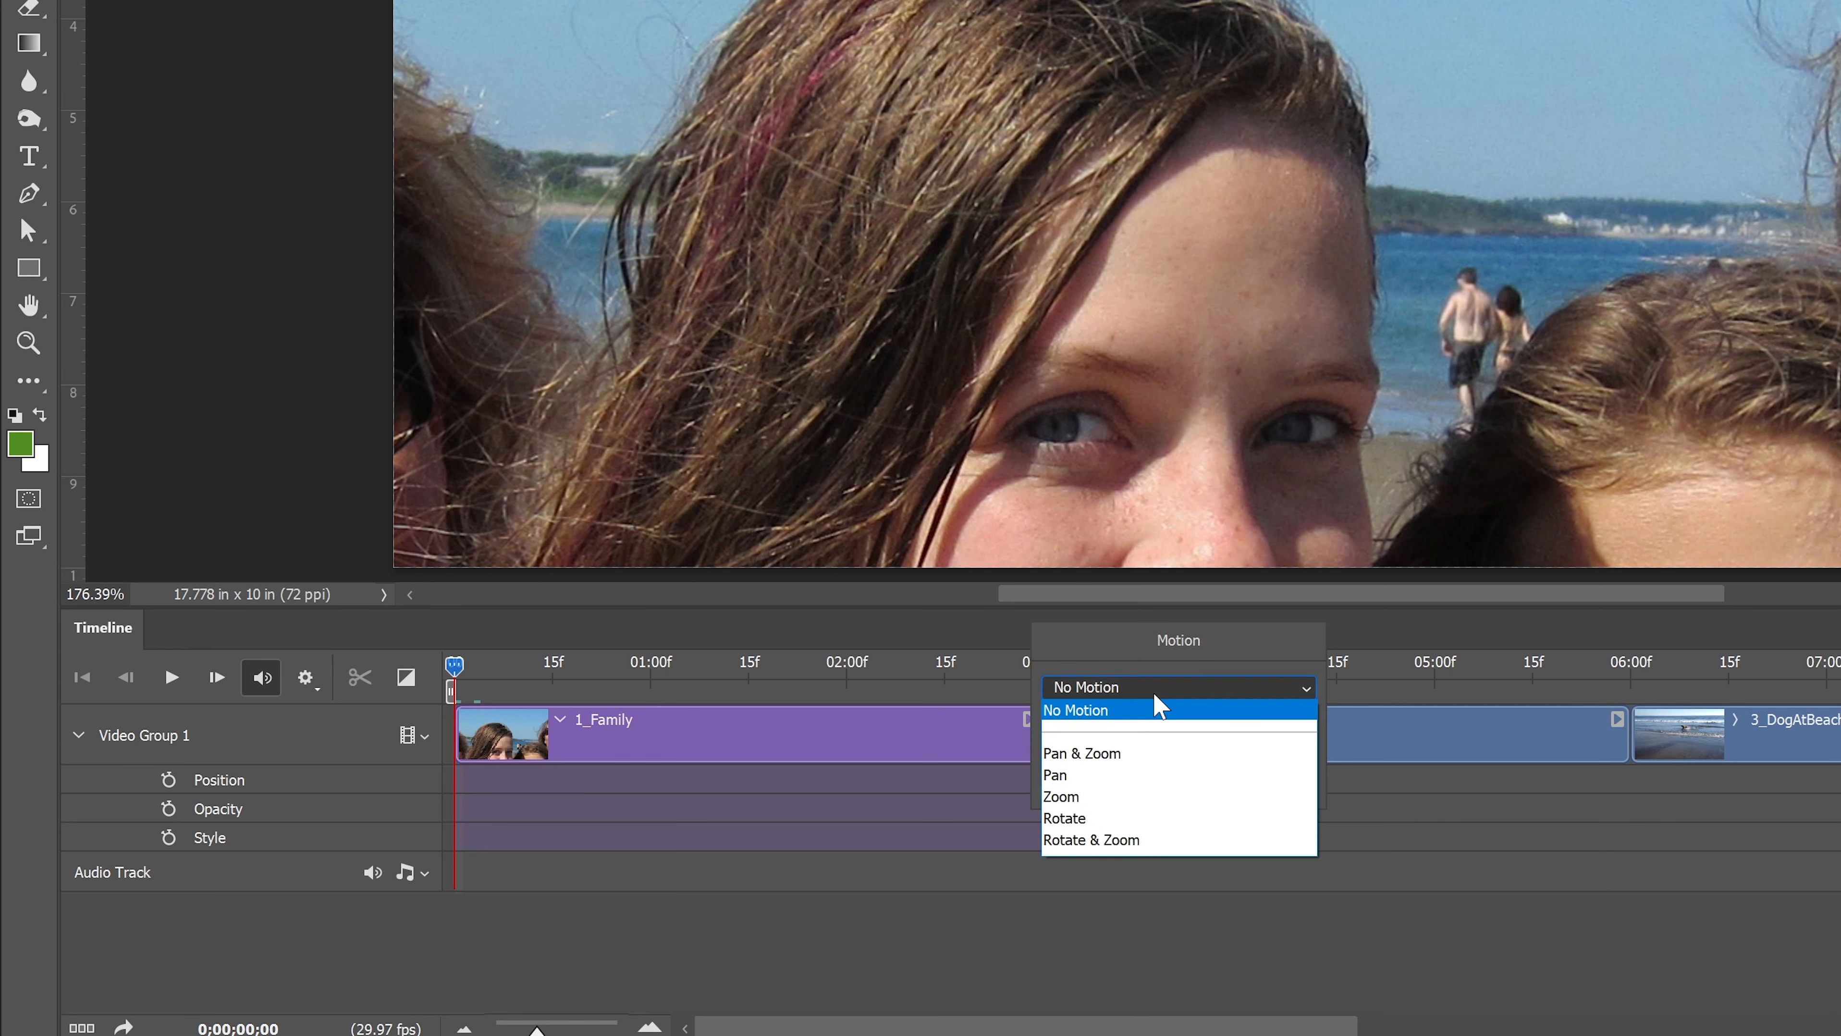
pyautogui.click(1130, 755)
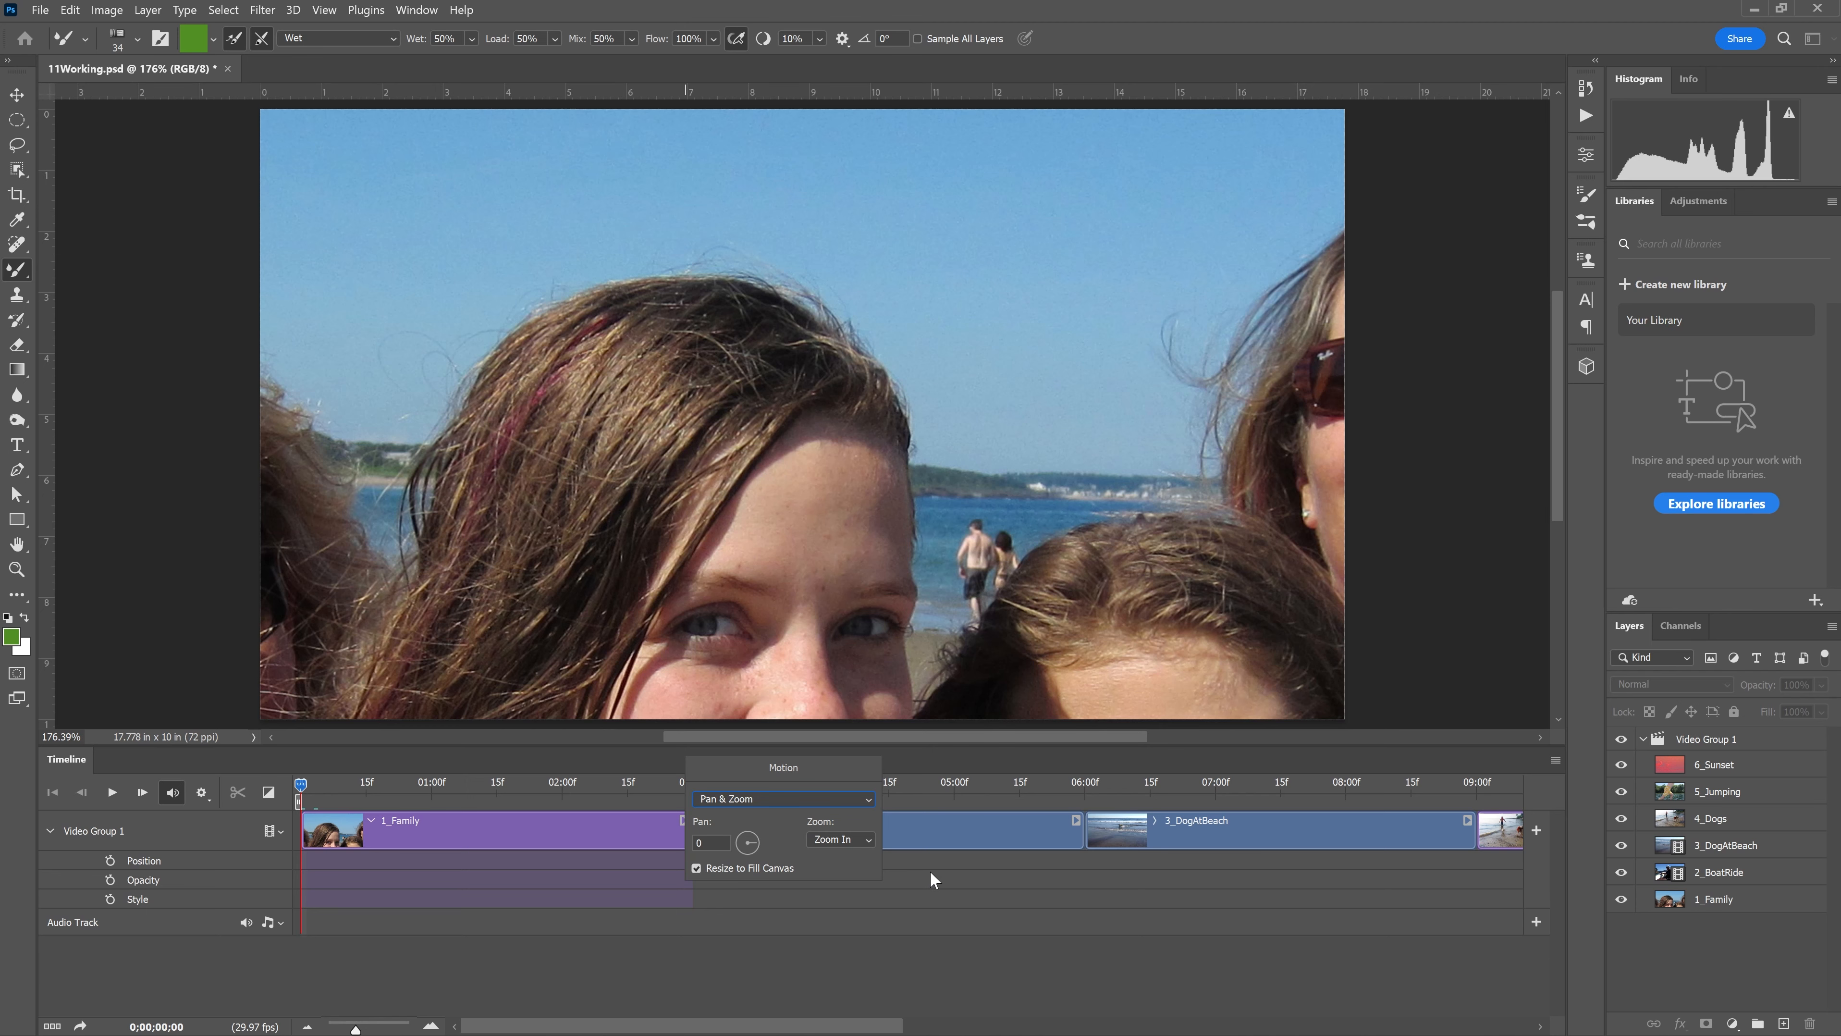
pyautogui.click(929, 871)
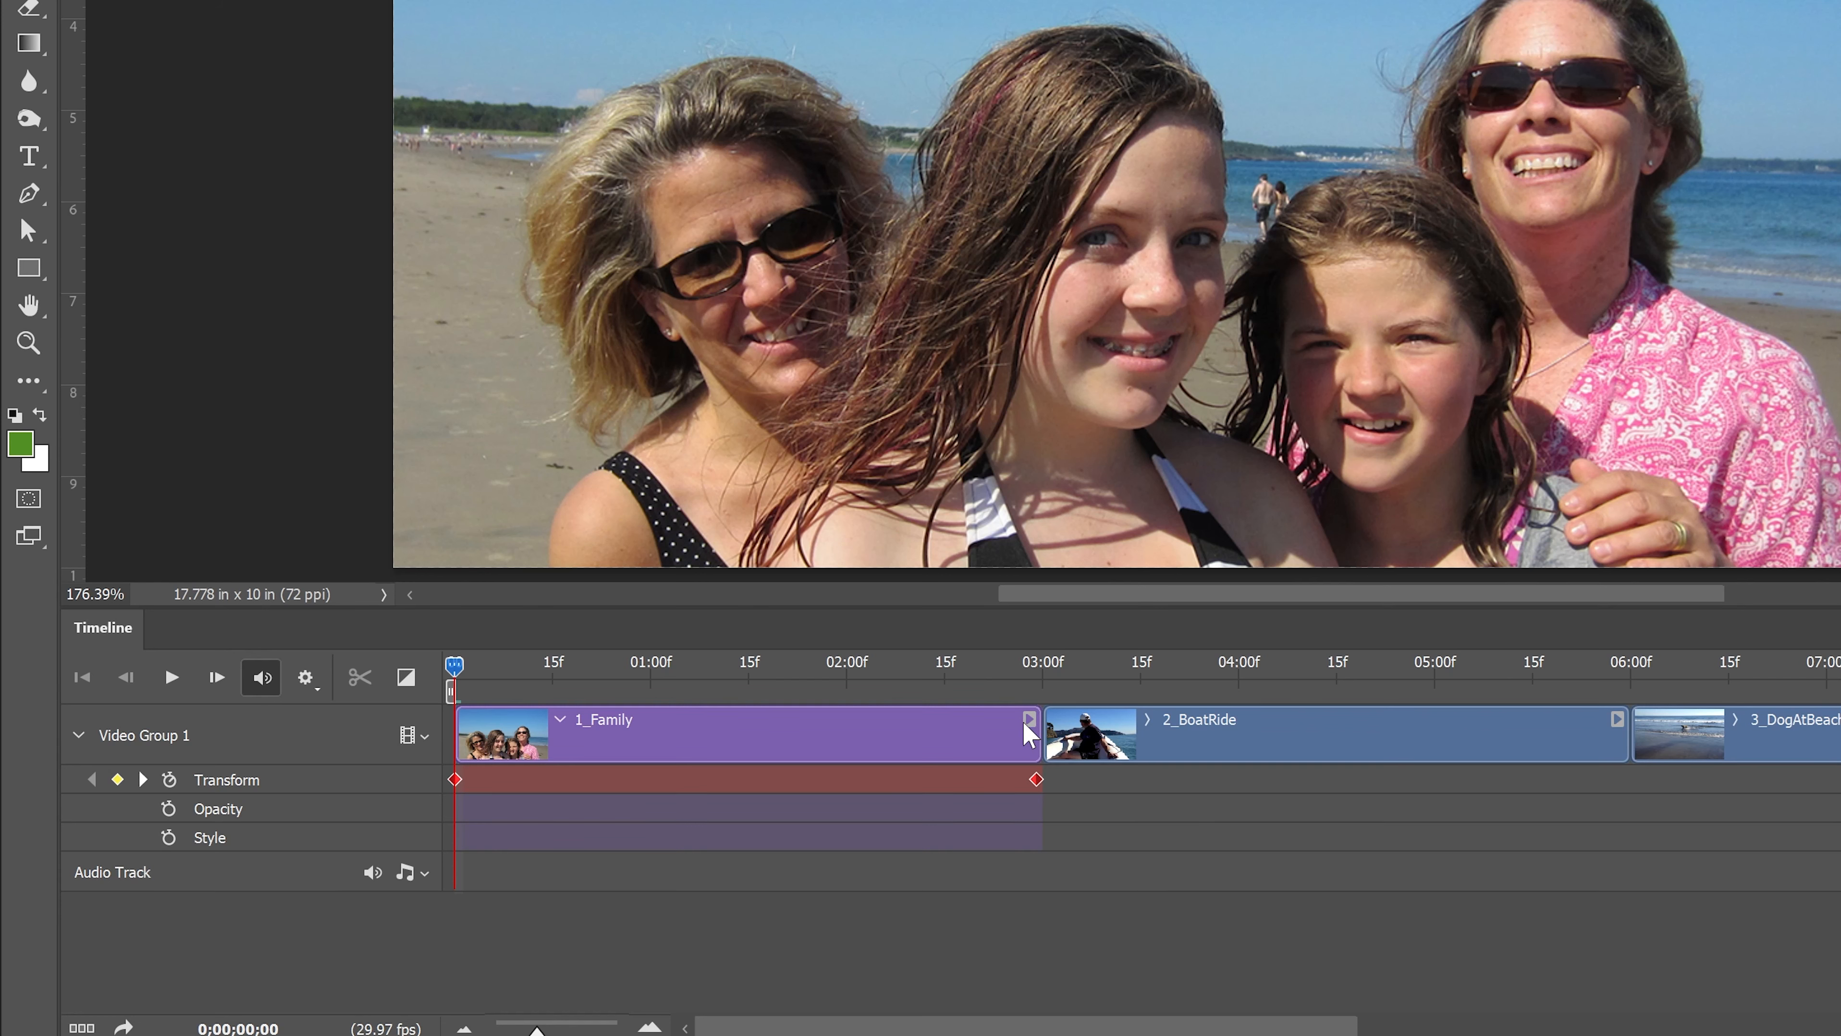
# Remove the 1_Family clip's motion effect by changing it to No Motion
pyautogui.click(1026, 721)
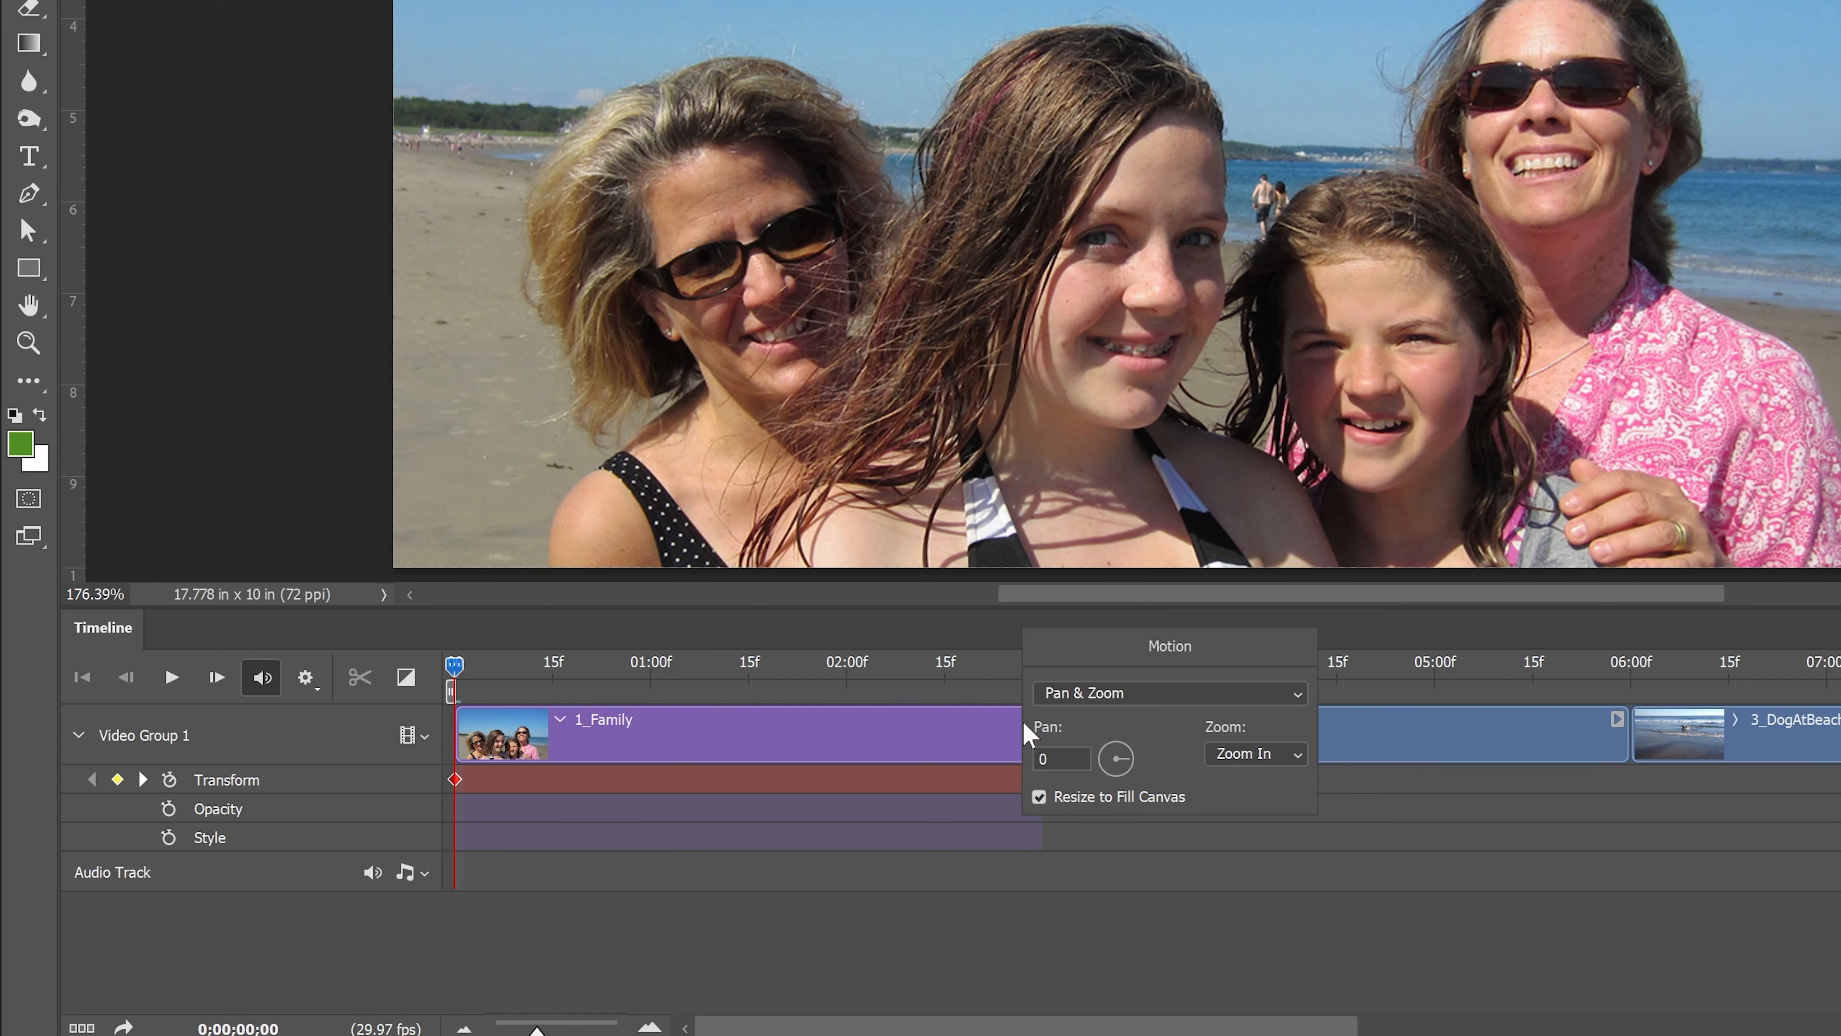
pyautogui.click(1110, 702)
pyautogui.click(1073, 724)
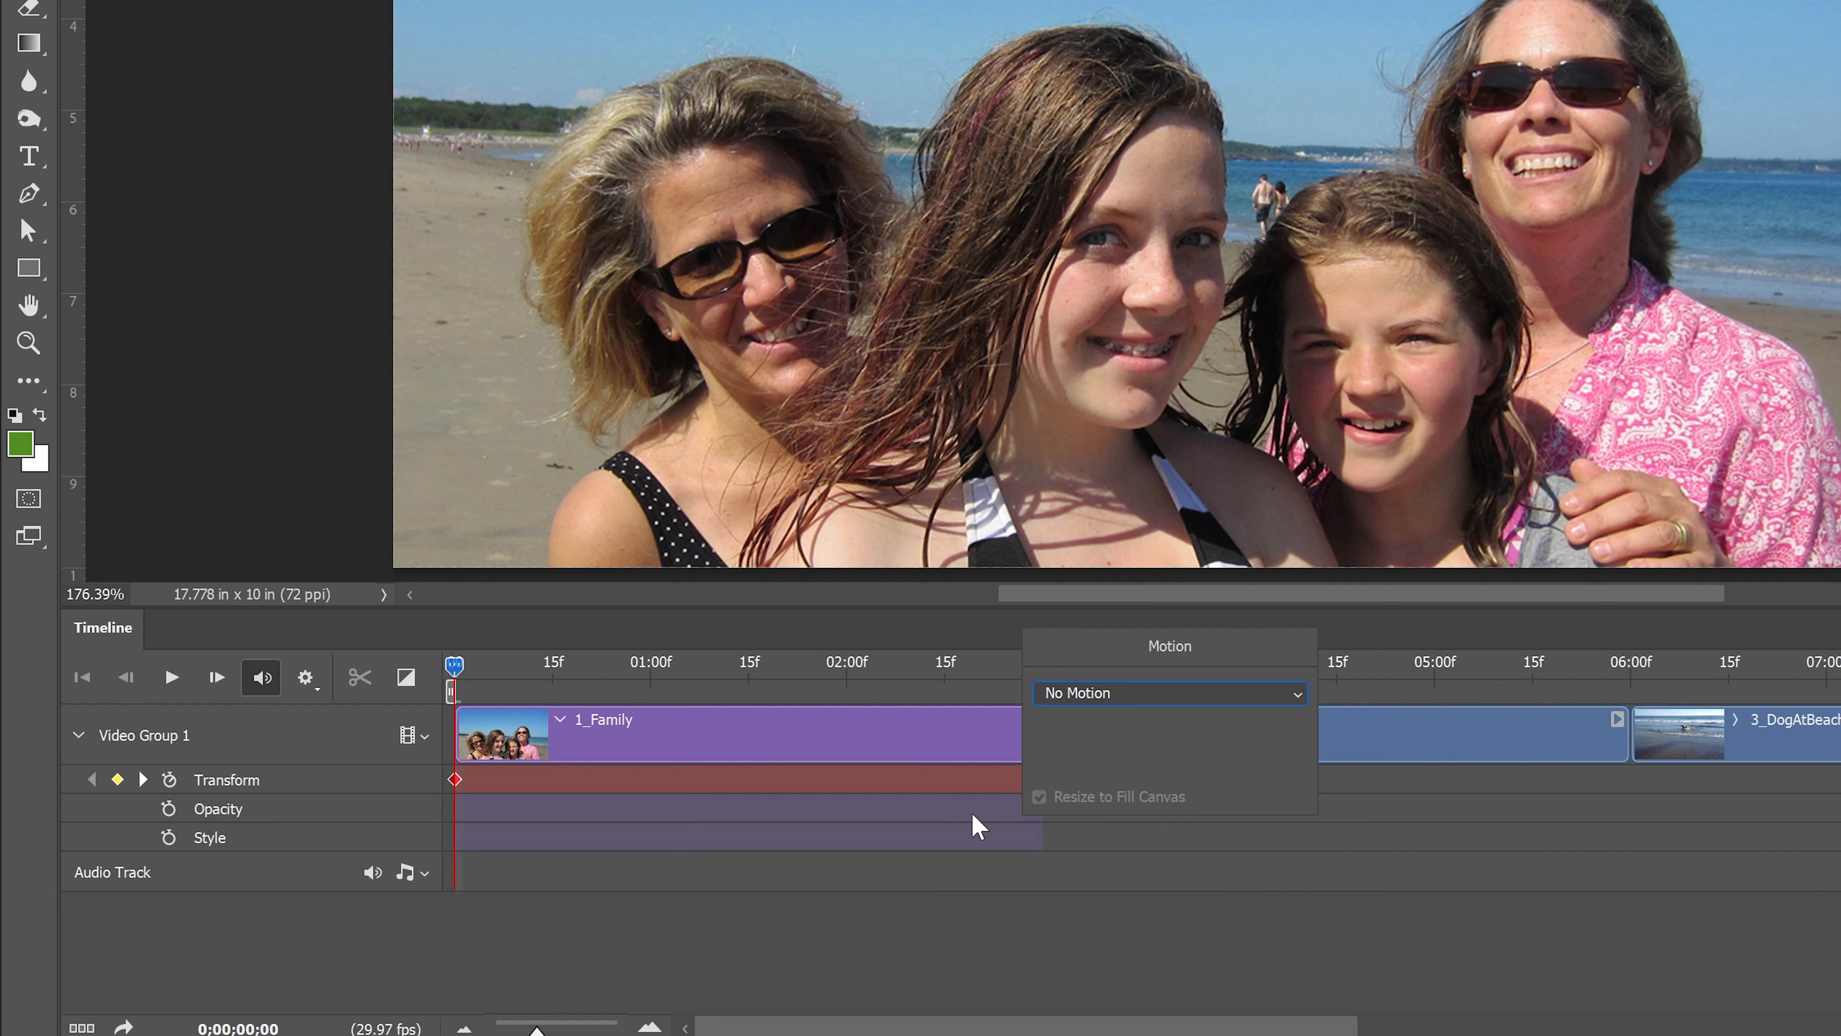
pyautogui.click(979, 839)
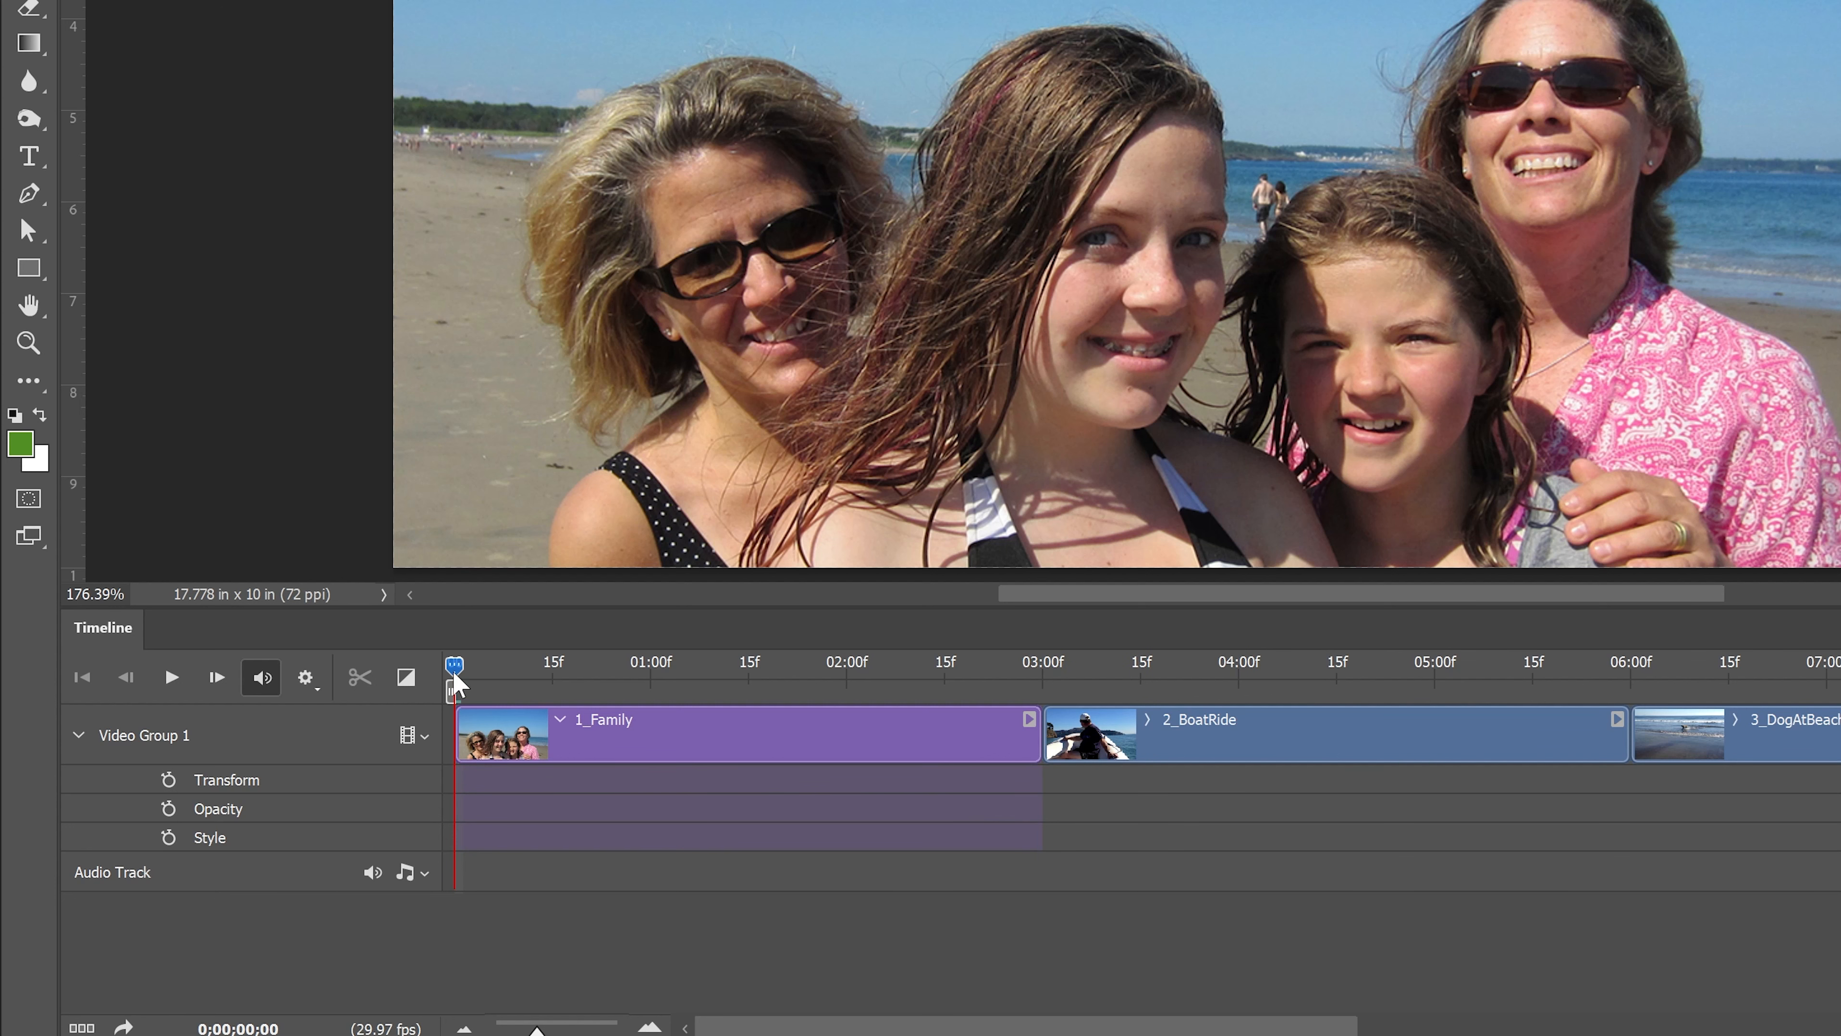
# Move the playhead to 0;00;00;15 and save the document
pyautogui.moveTo(453, 681); pyautogui.dragTo(555, 693)
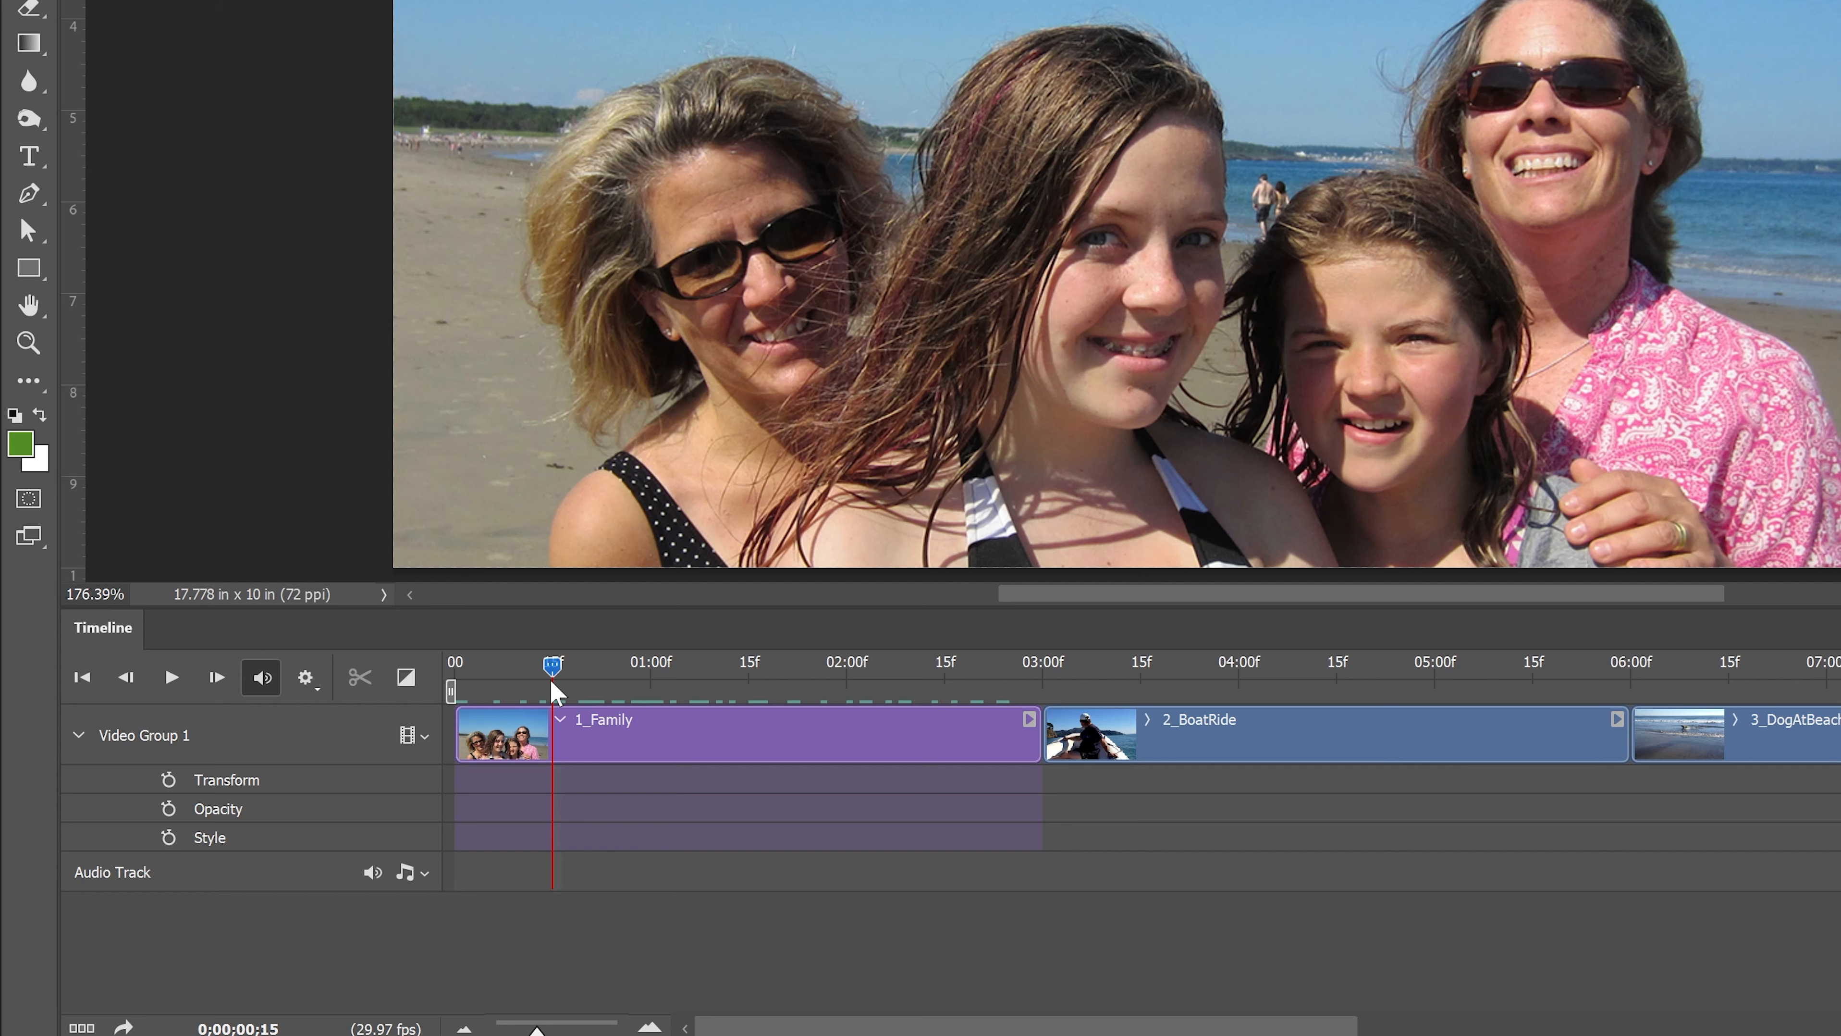
pyautogui.hotkey('ctrl', 's')
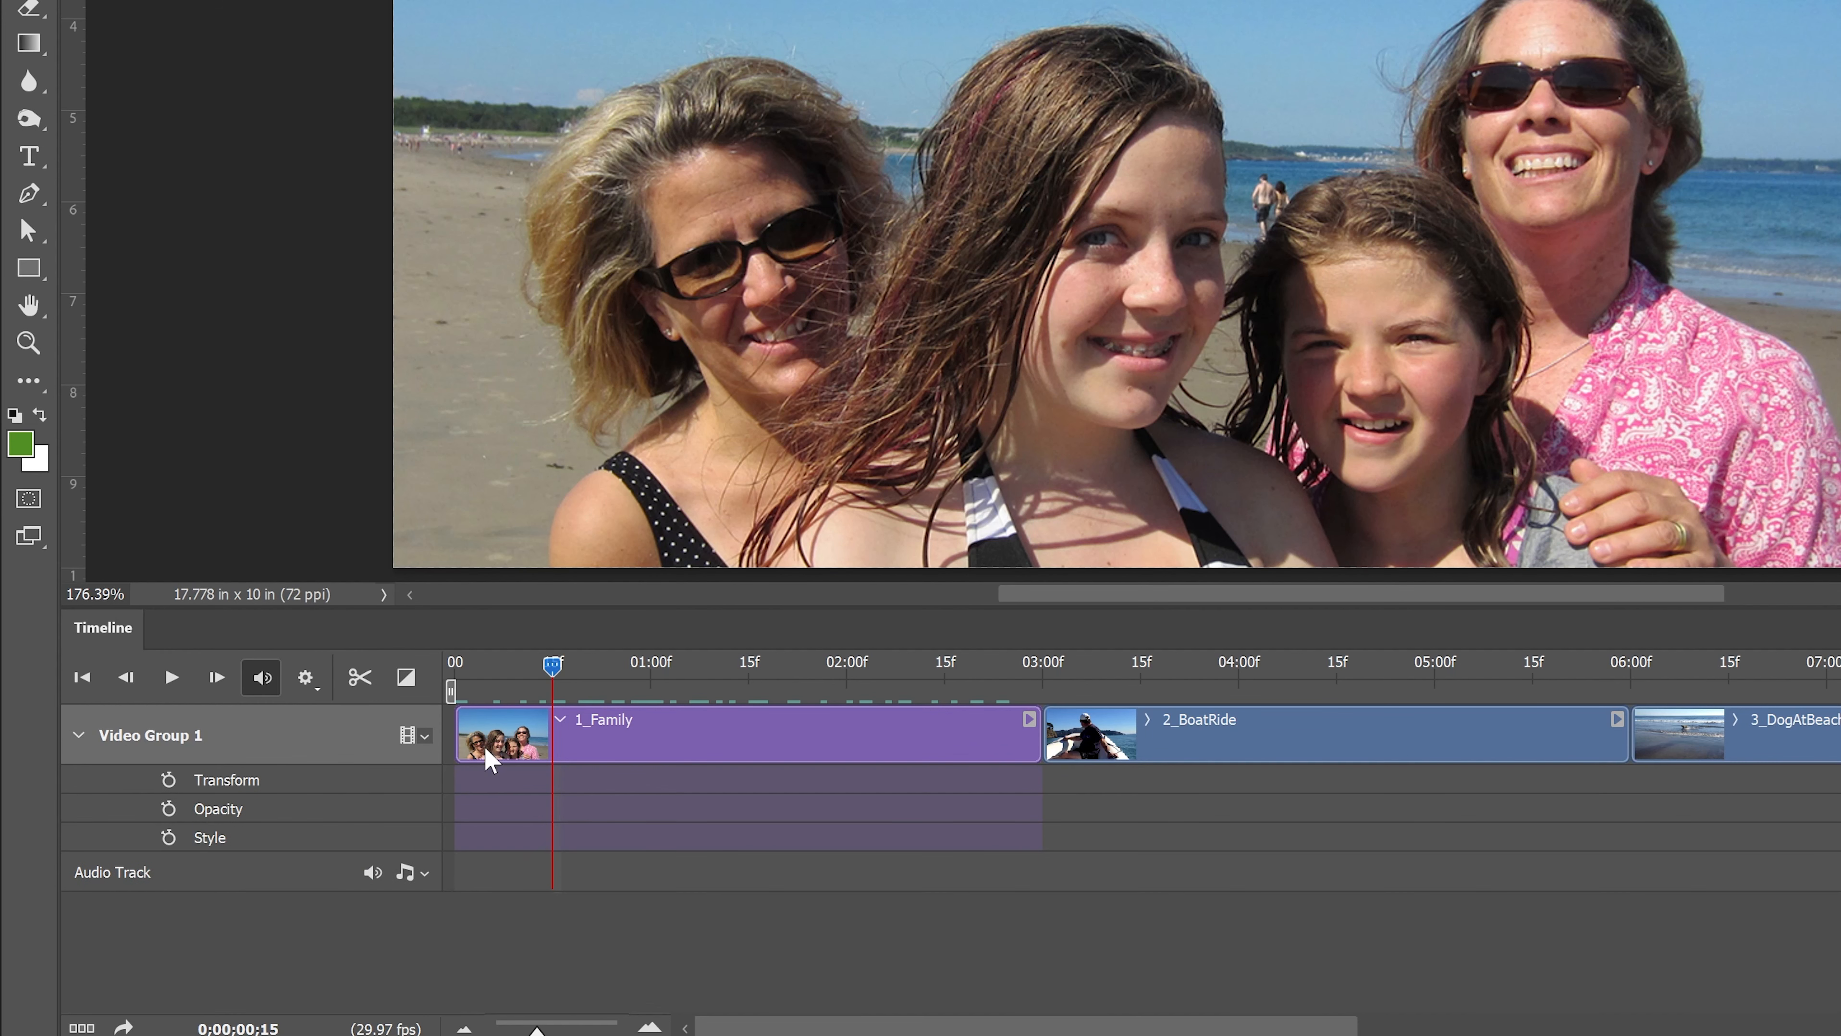
# Add a new video group above Video Group 1 and enter BEACH DAY in a text box spanning the sky of the photo
pyautogui.click(425, 734)
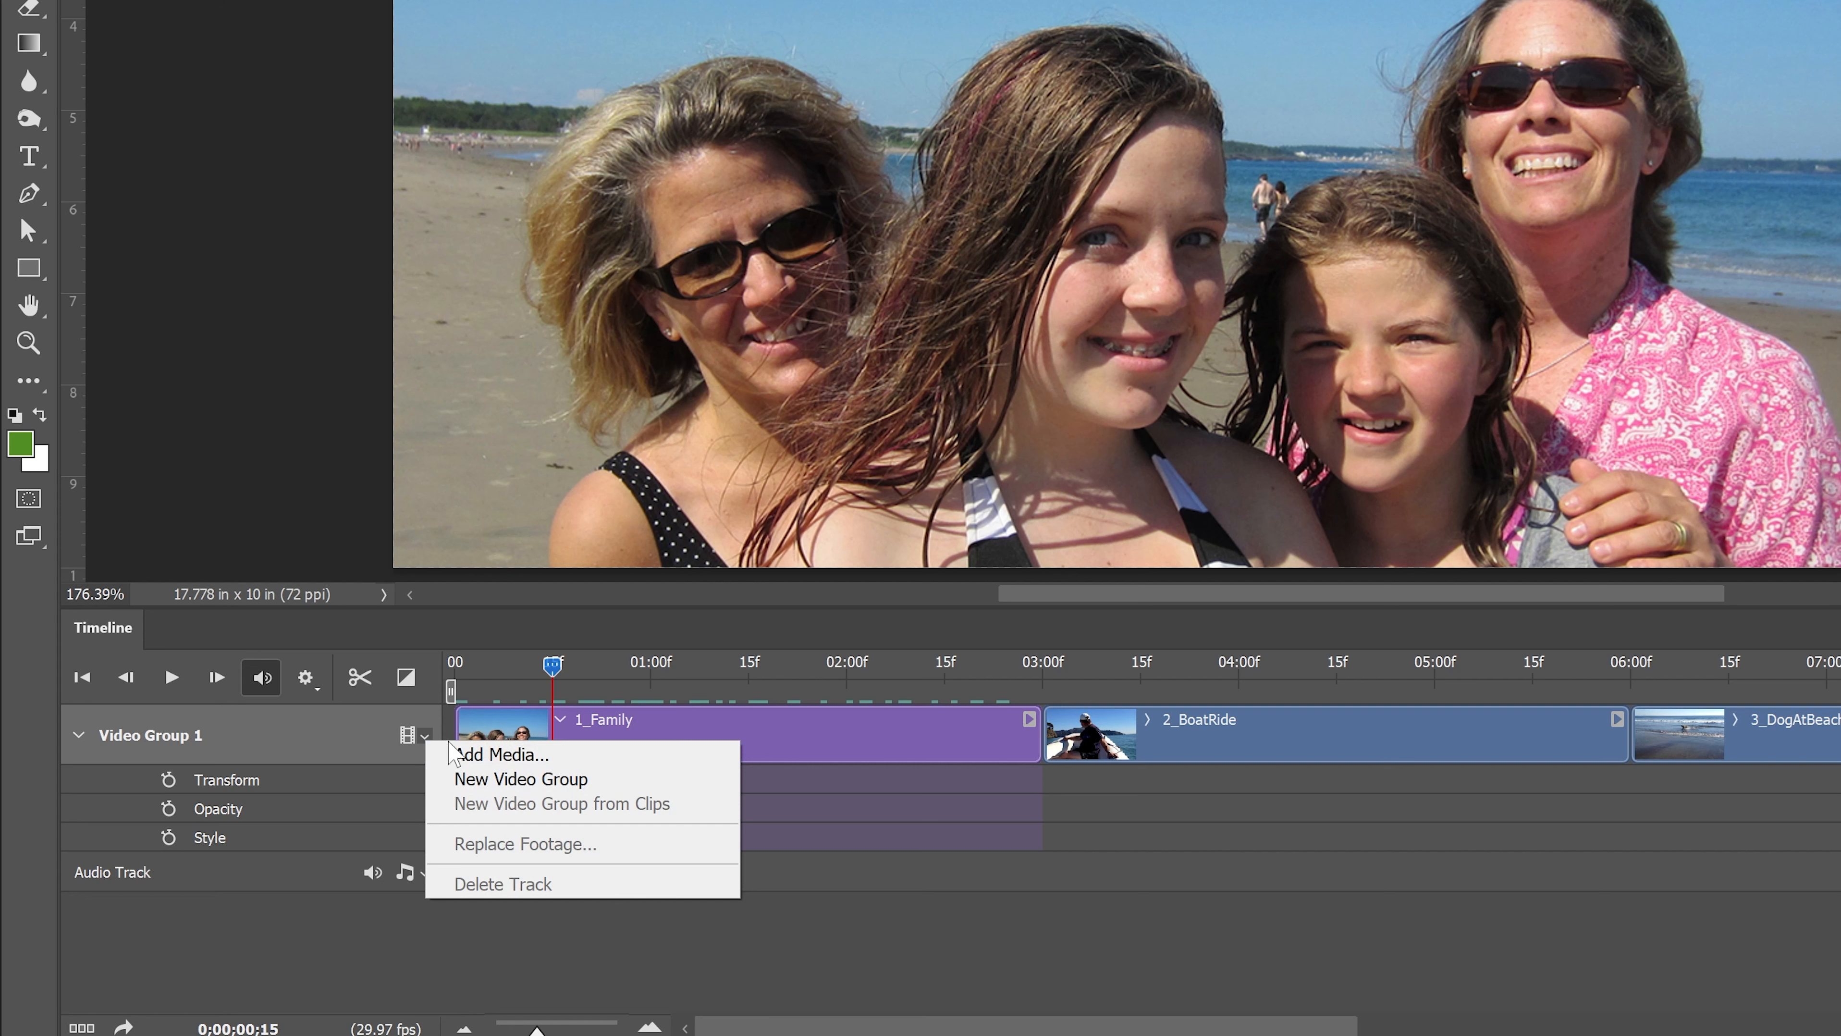
pyautogui.click(522, 779)
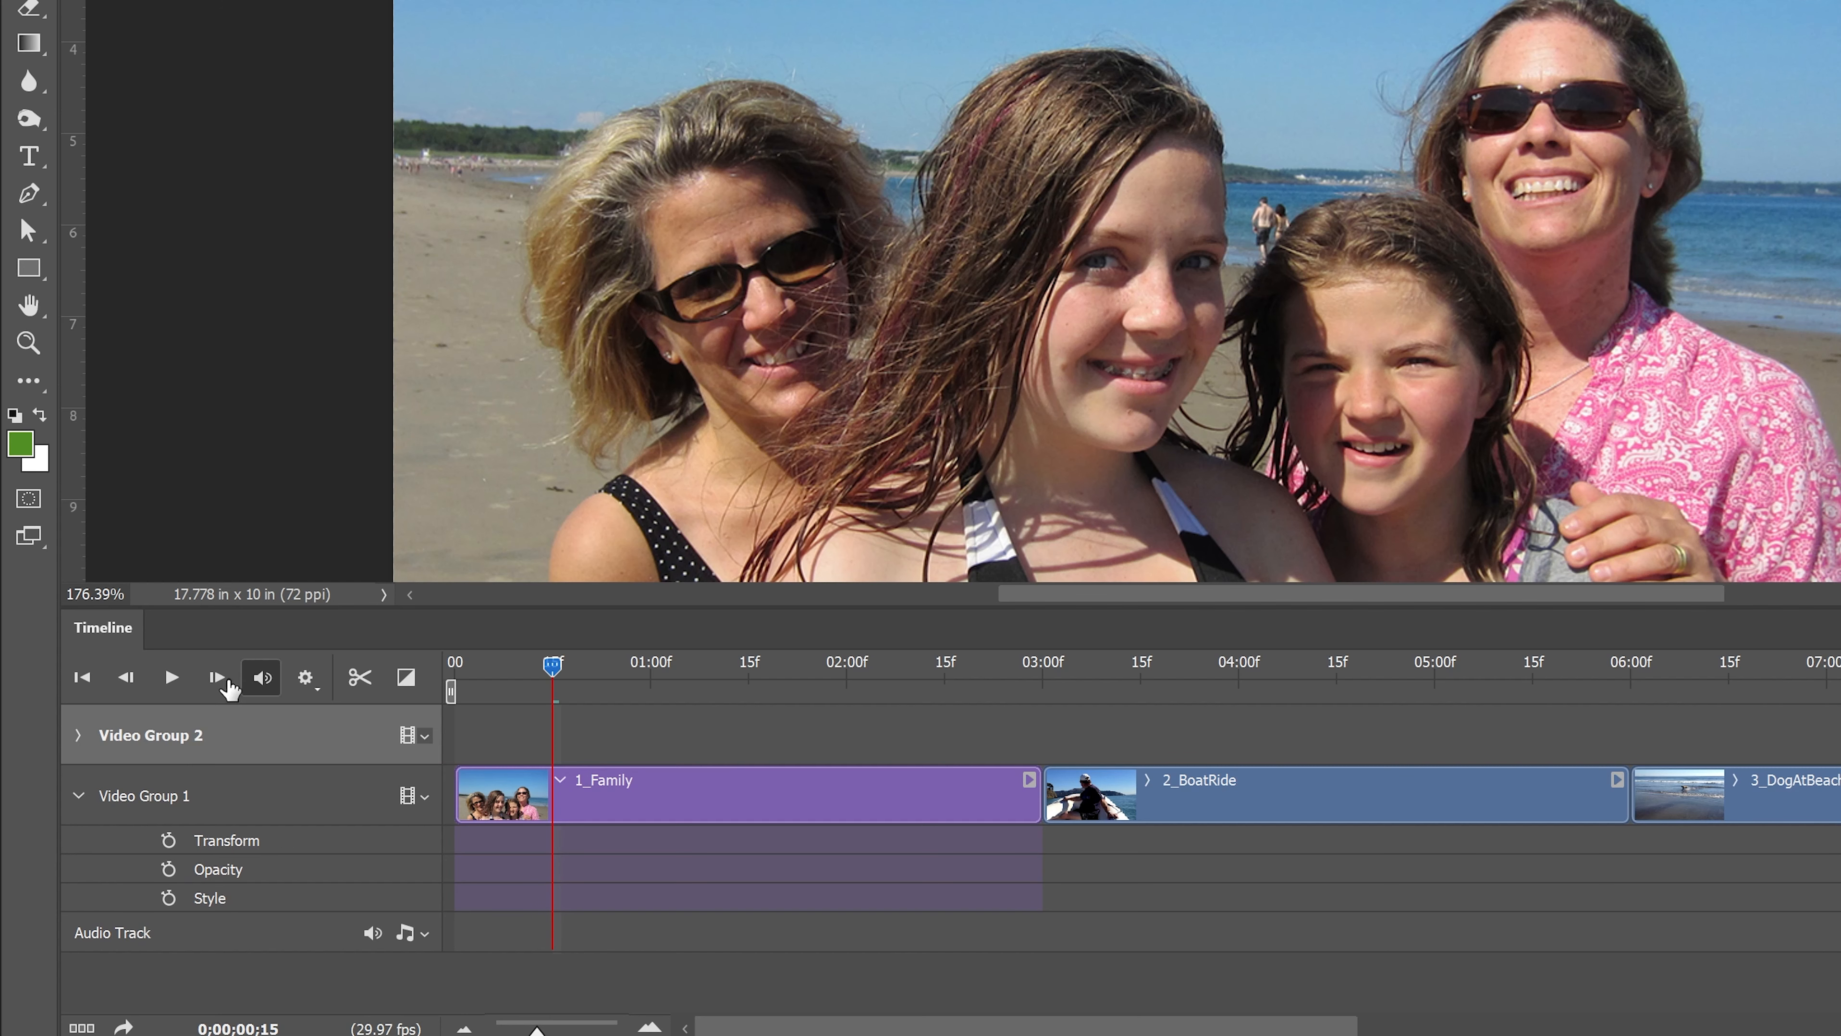
pyautogui.click(29, 156)
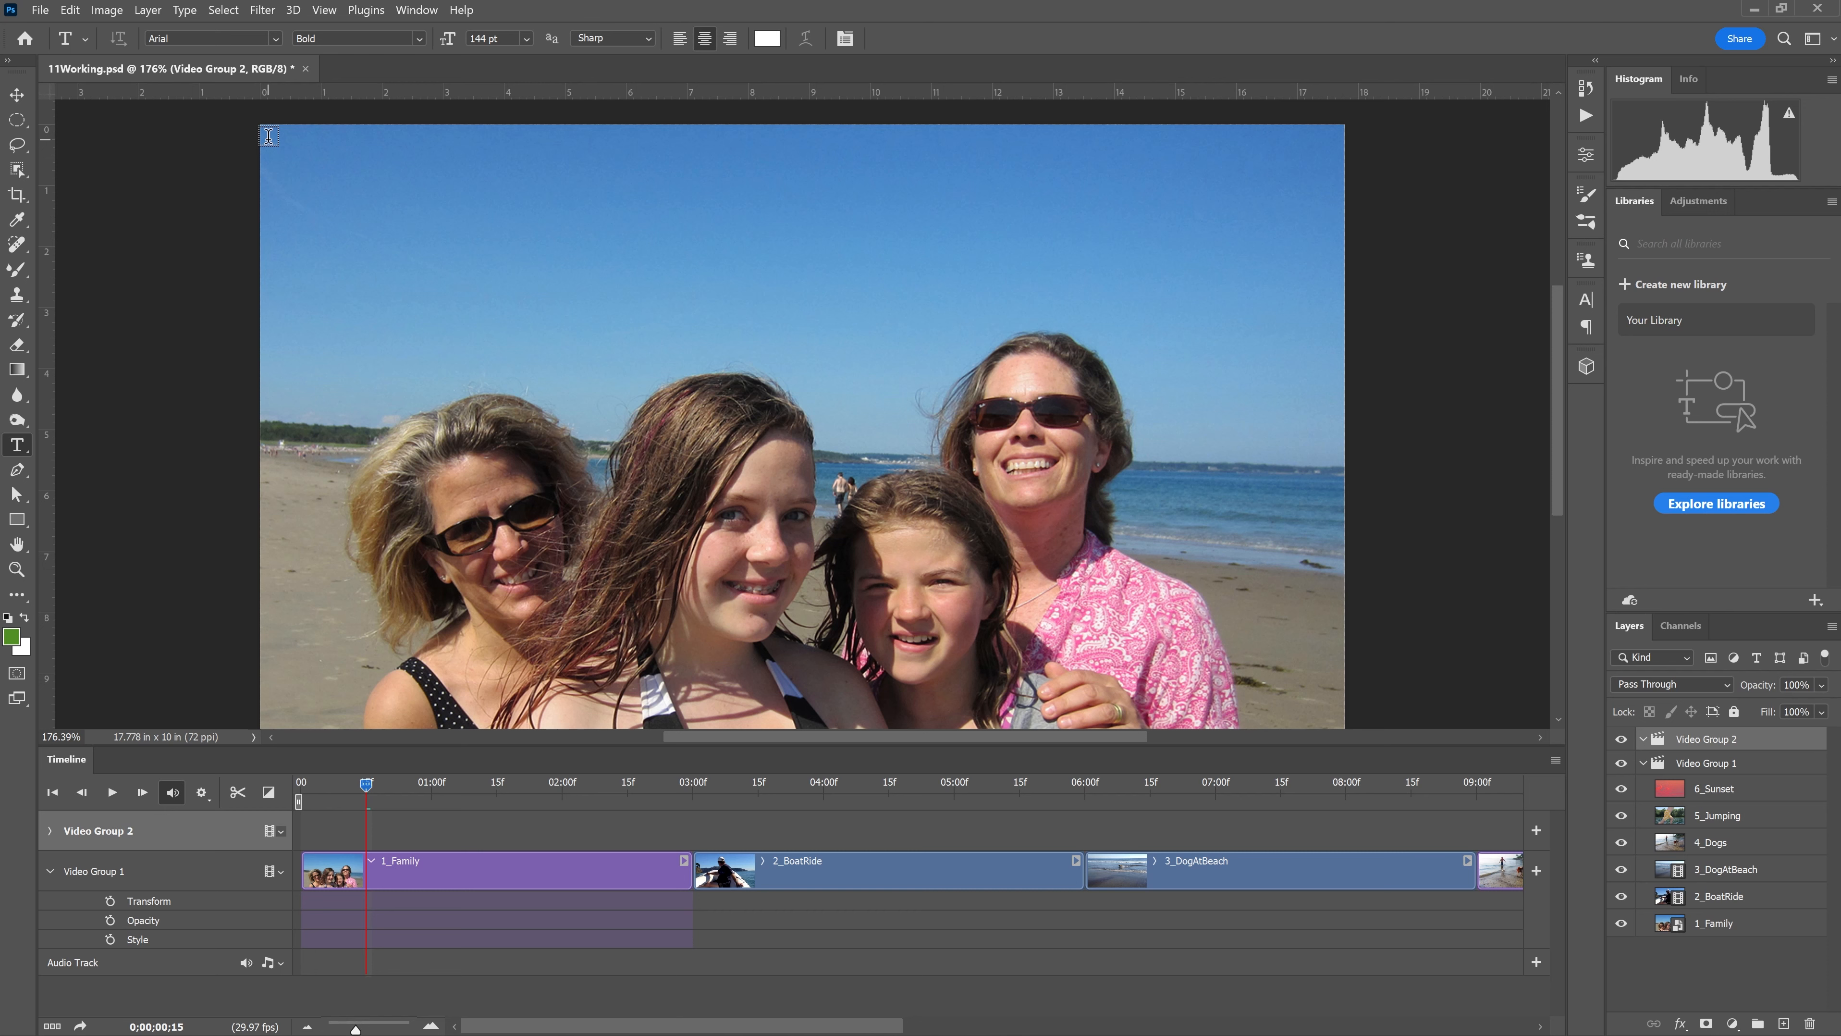
pyautogui.moveTo(269, 136); pyautogui.dragTo(1333, 359)
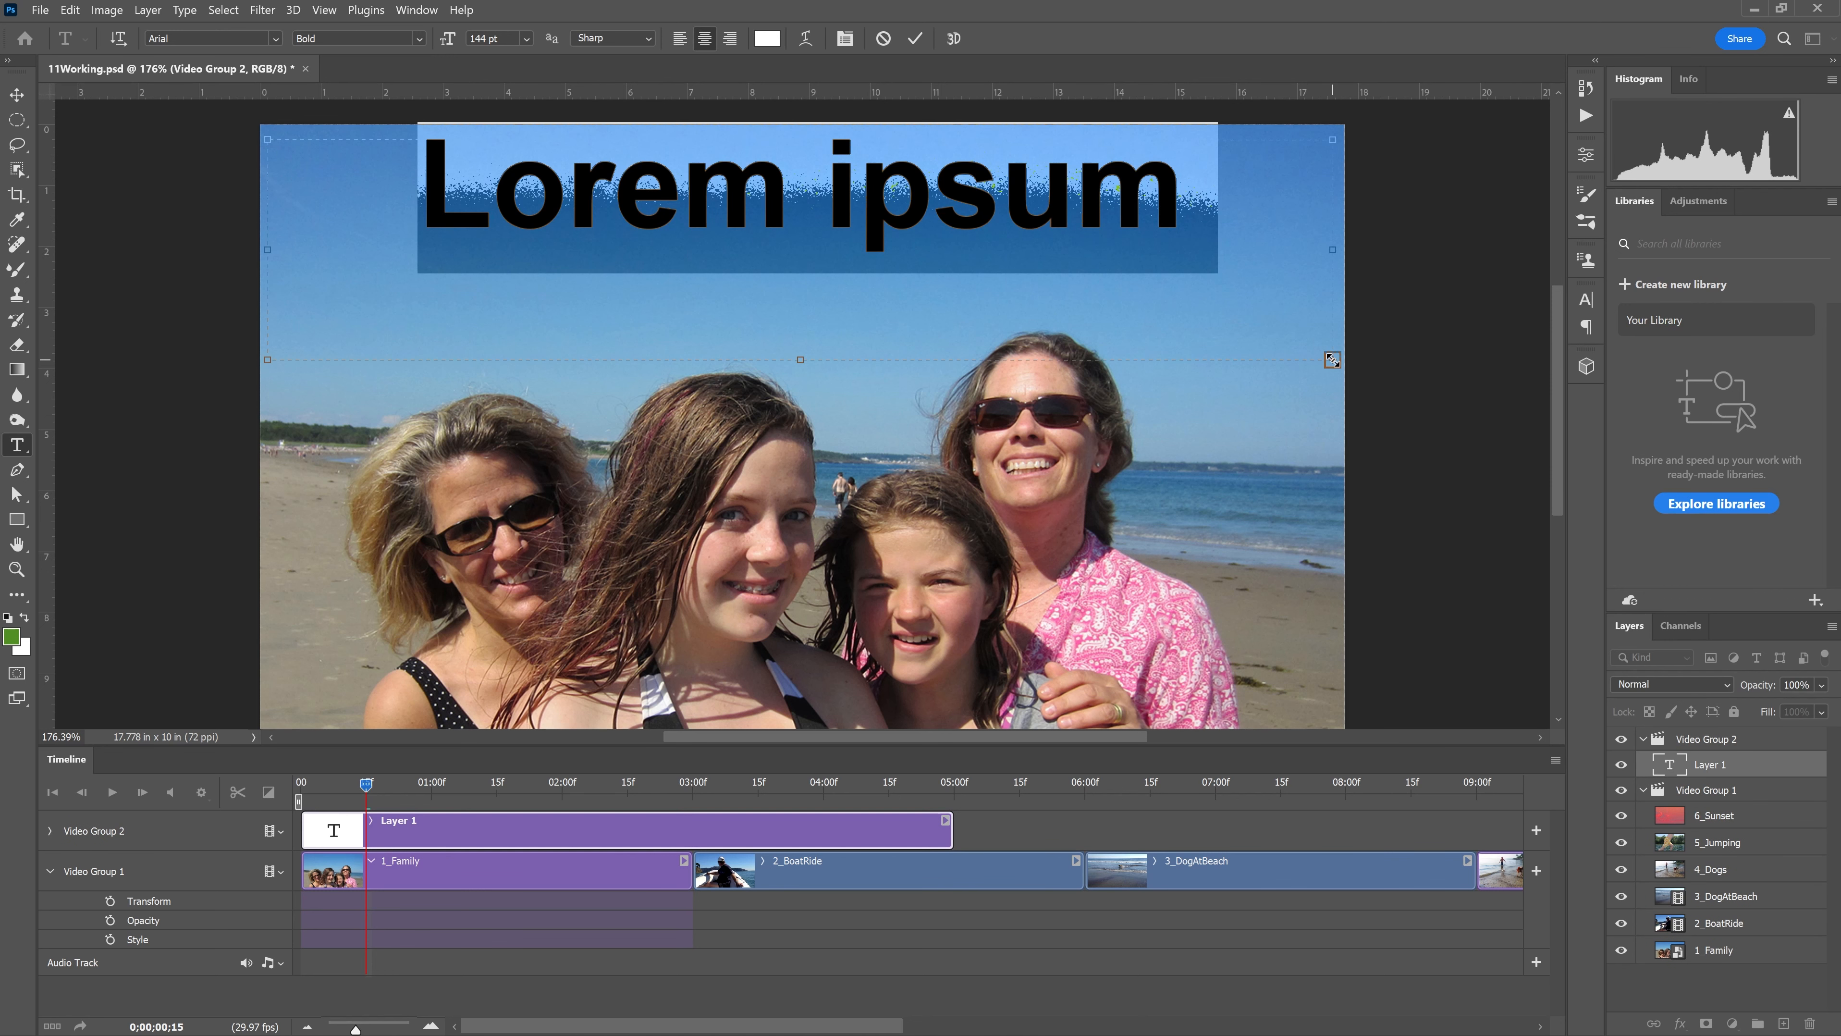
pyautogui.write('BEA')
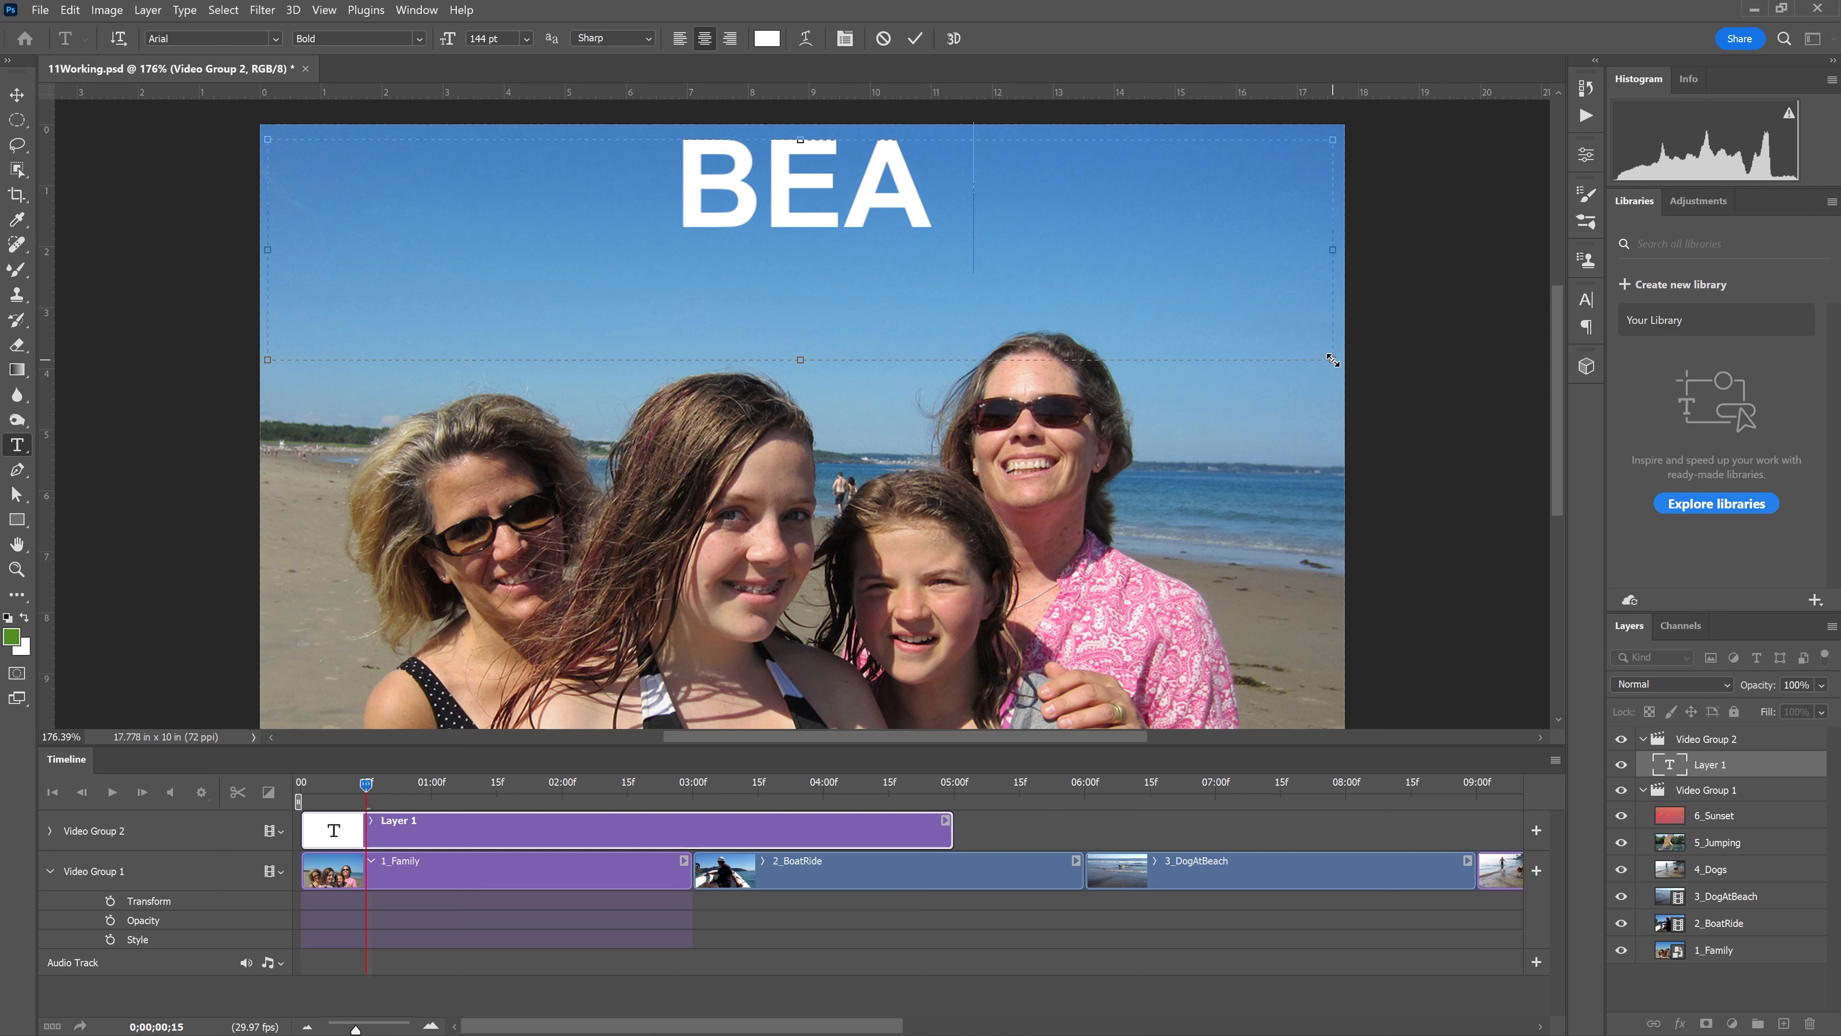
pyautogui.write('CH DAY')
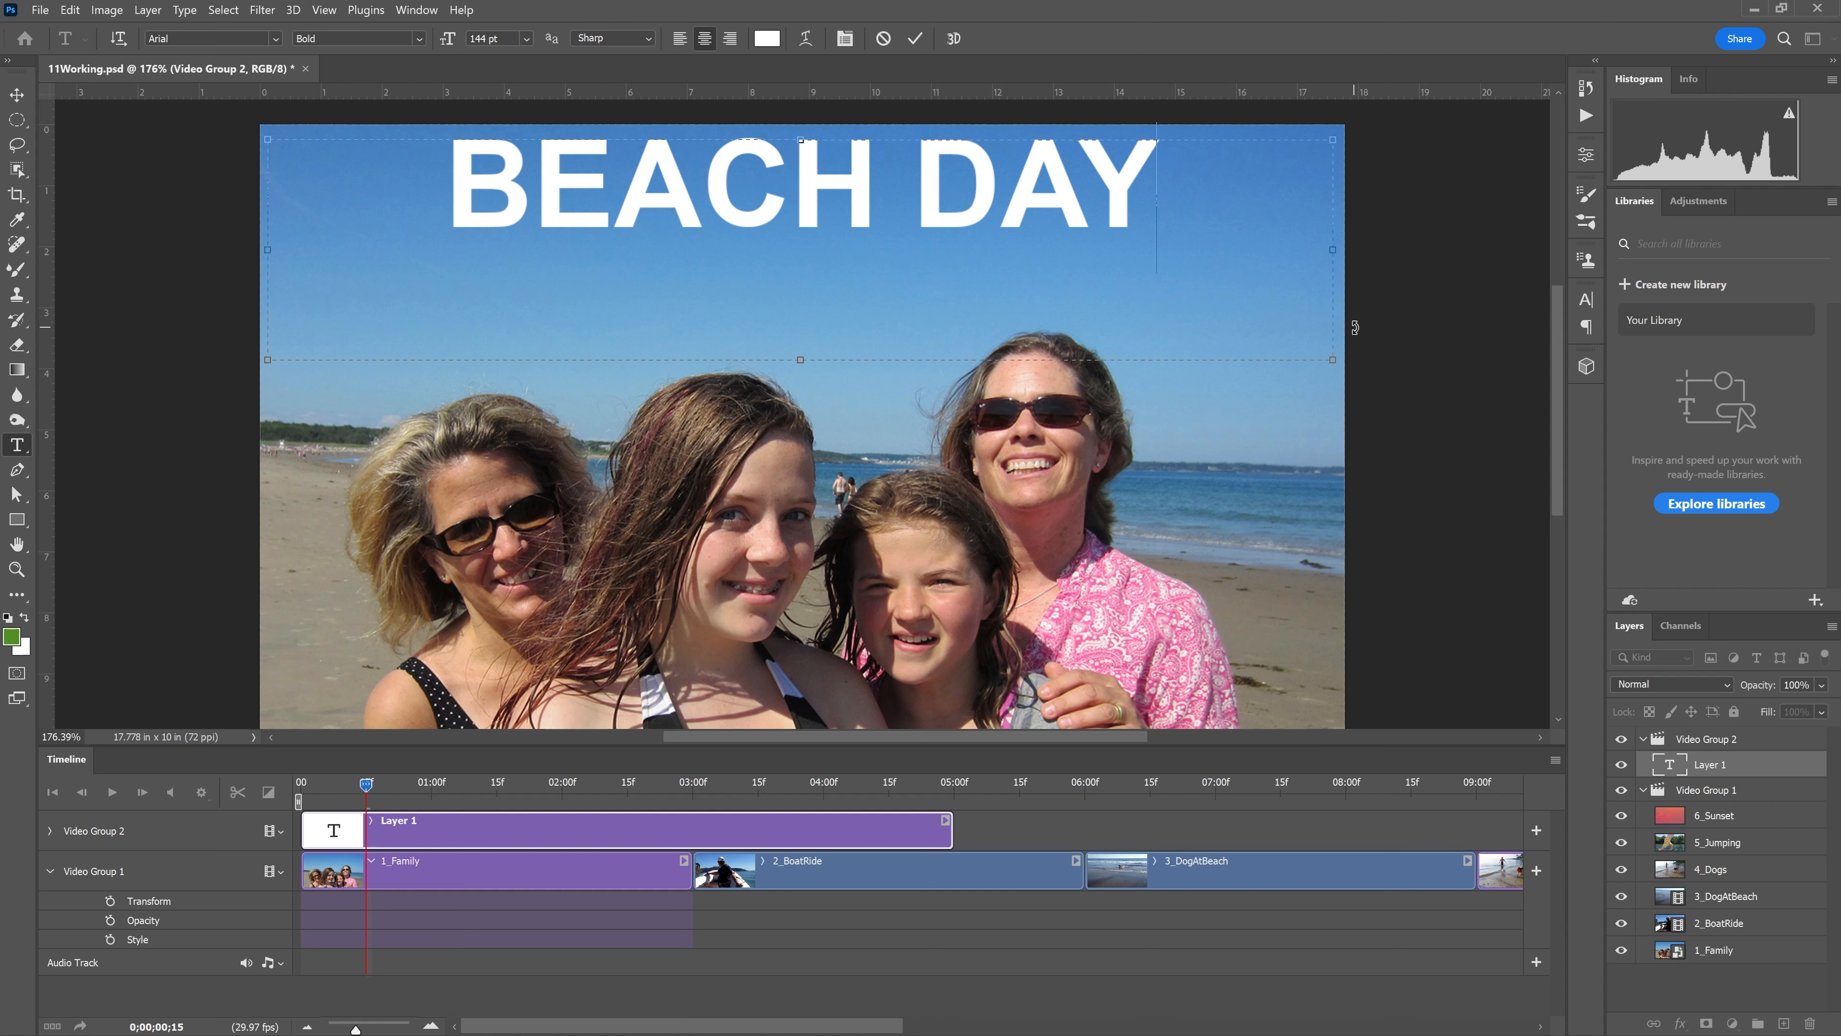
# Format all of the BEACH DAY text as Myriad Pro Regular at 600 pt
pyautogui.hotkey('ctrl', 'a')
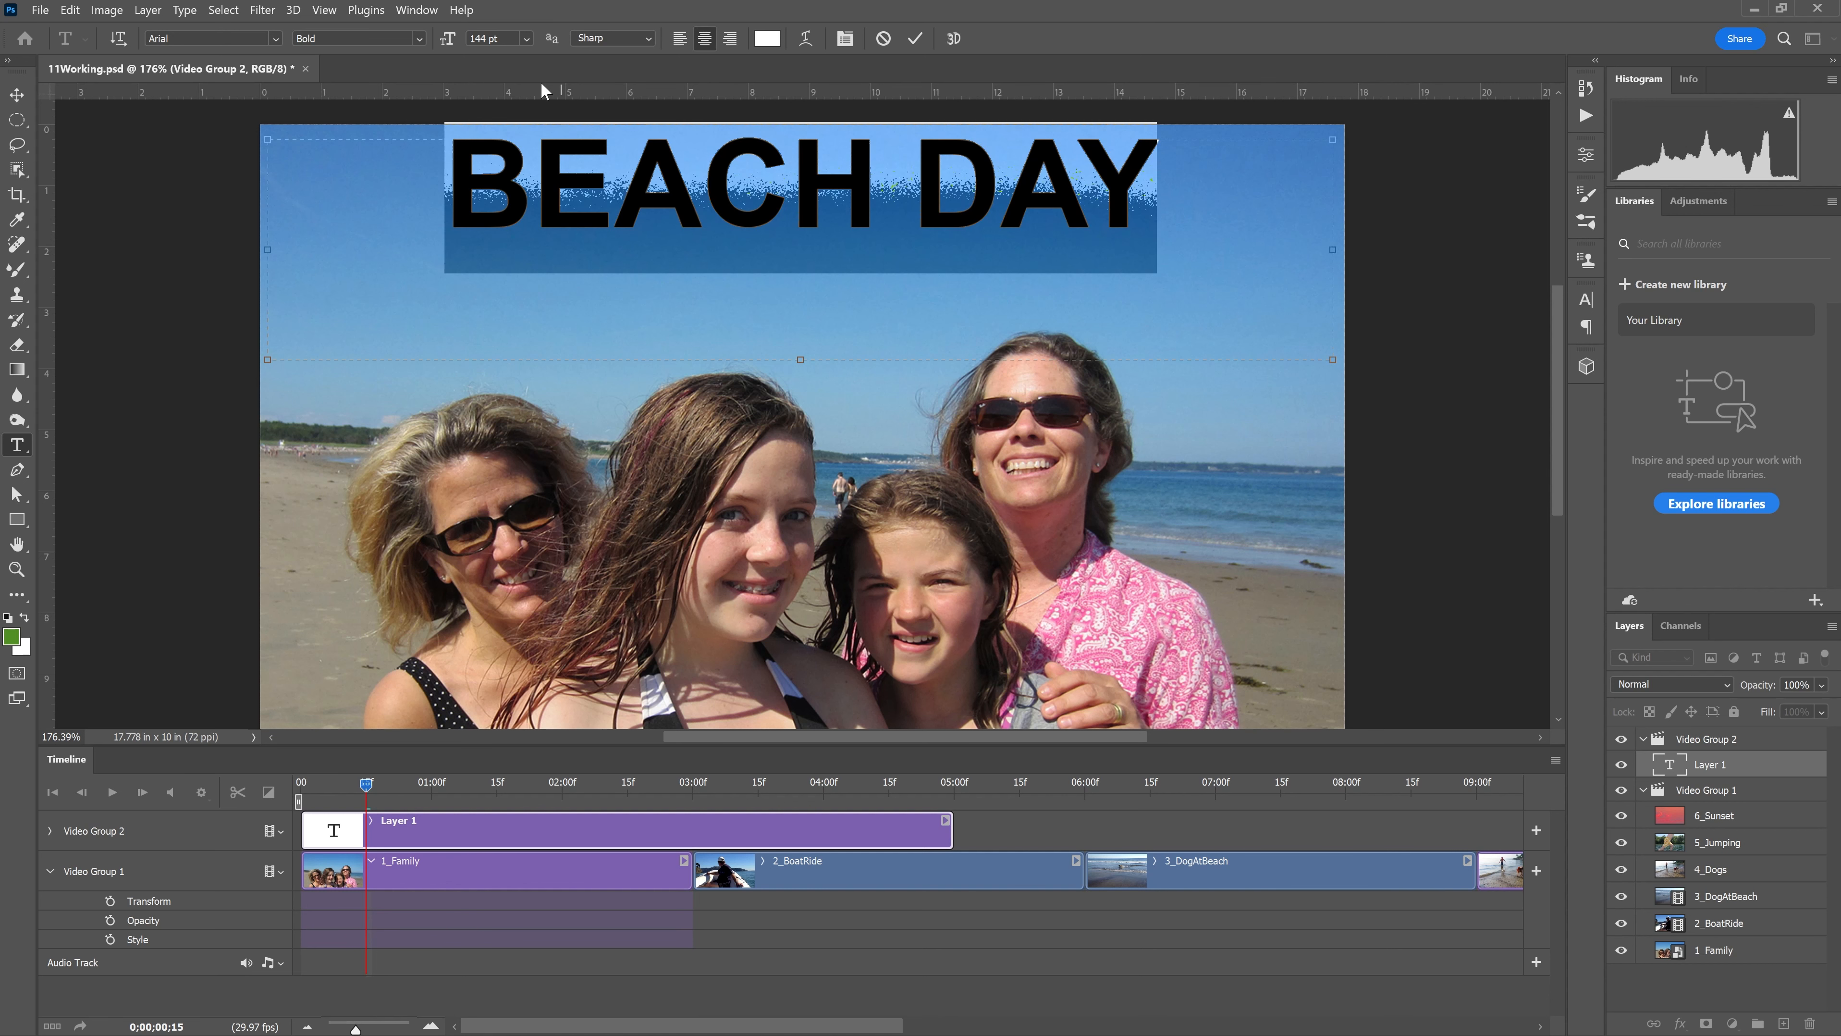
pyautogui.click(484, 44)
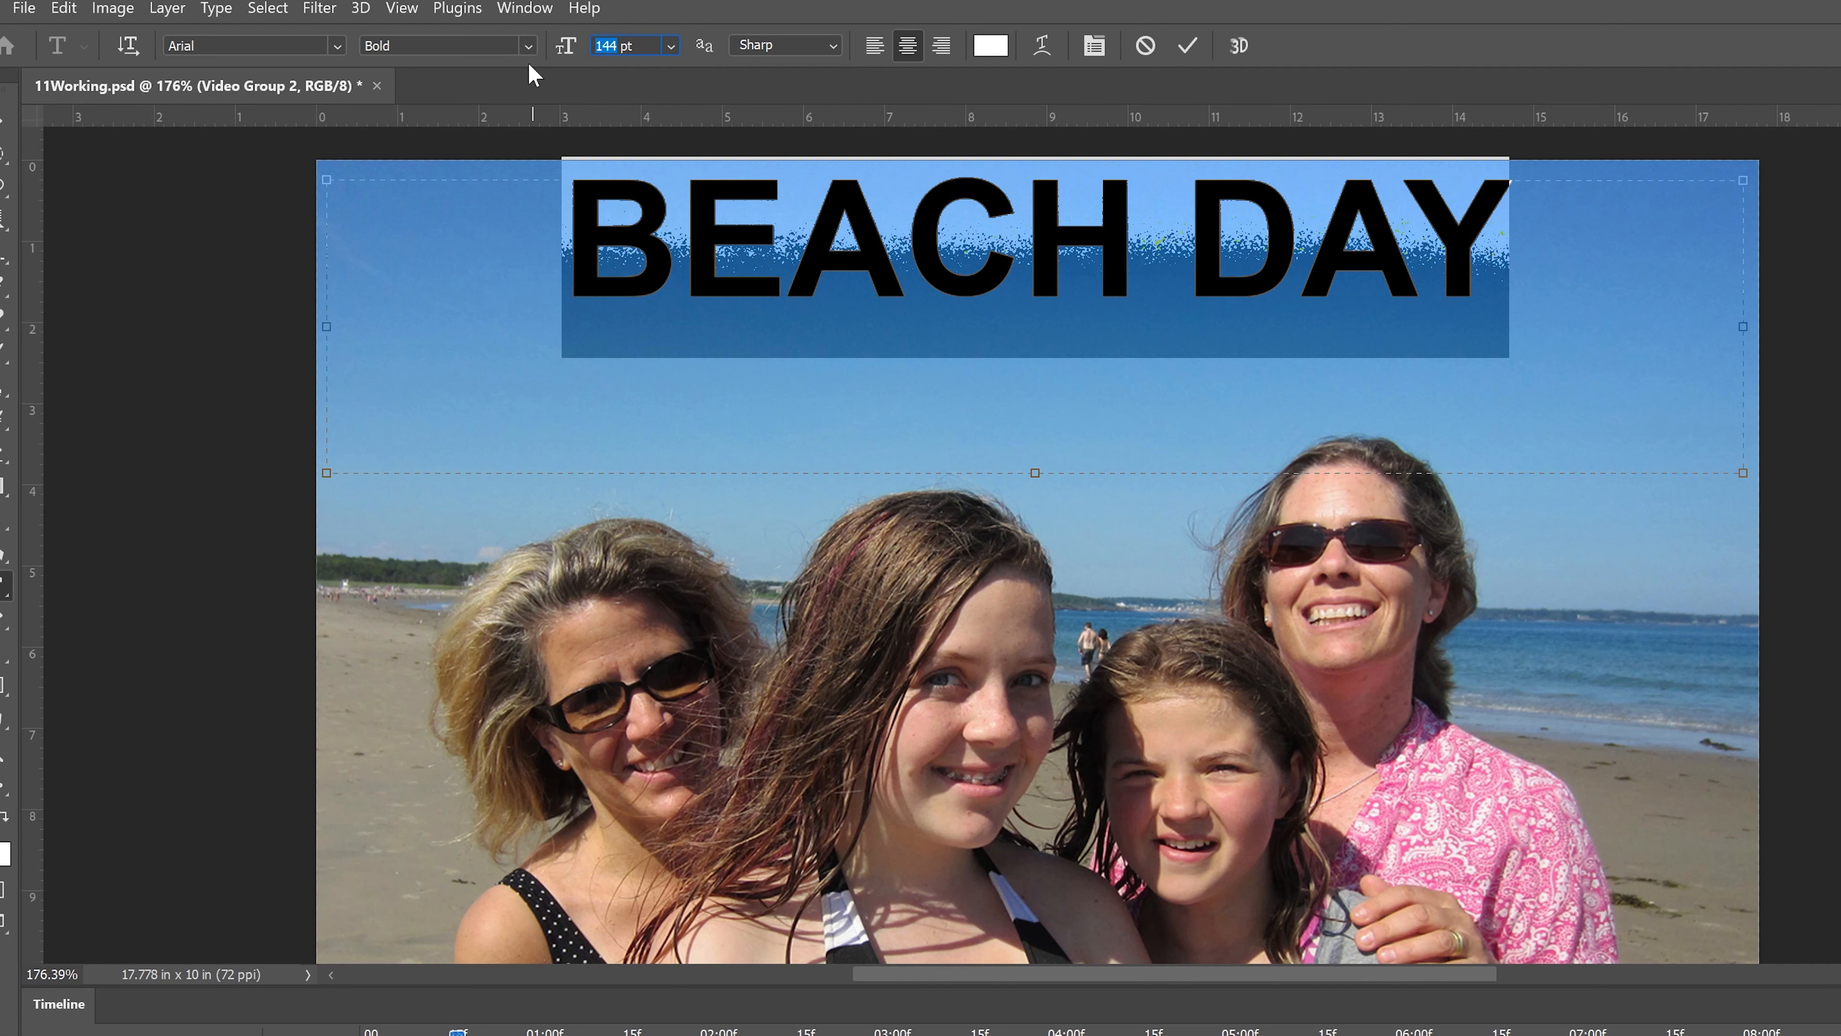
pyautogui.click(328, 46)
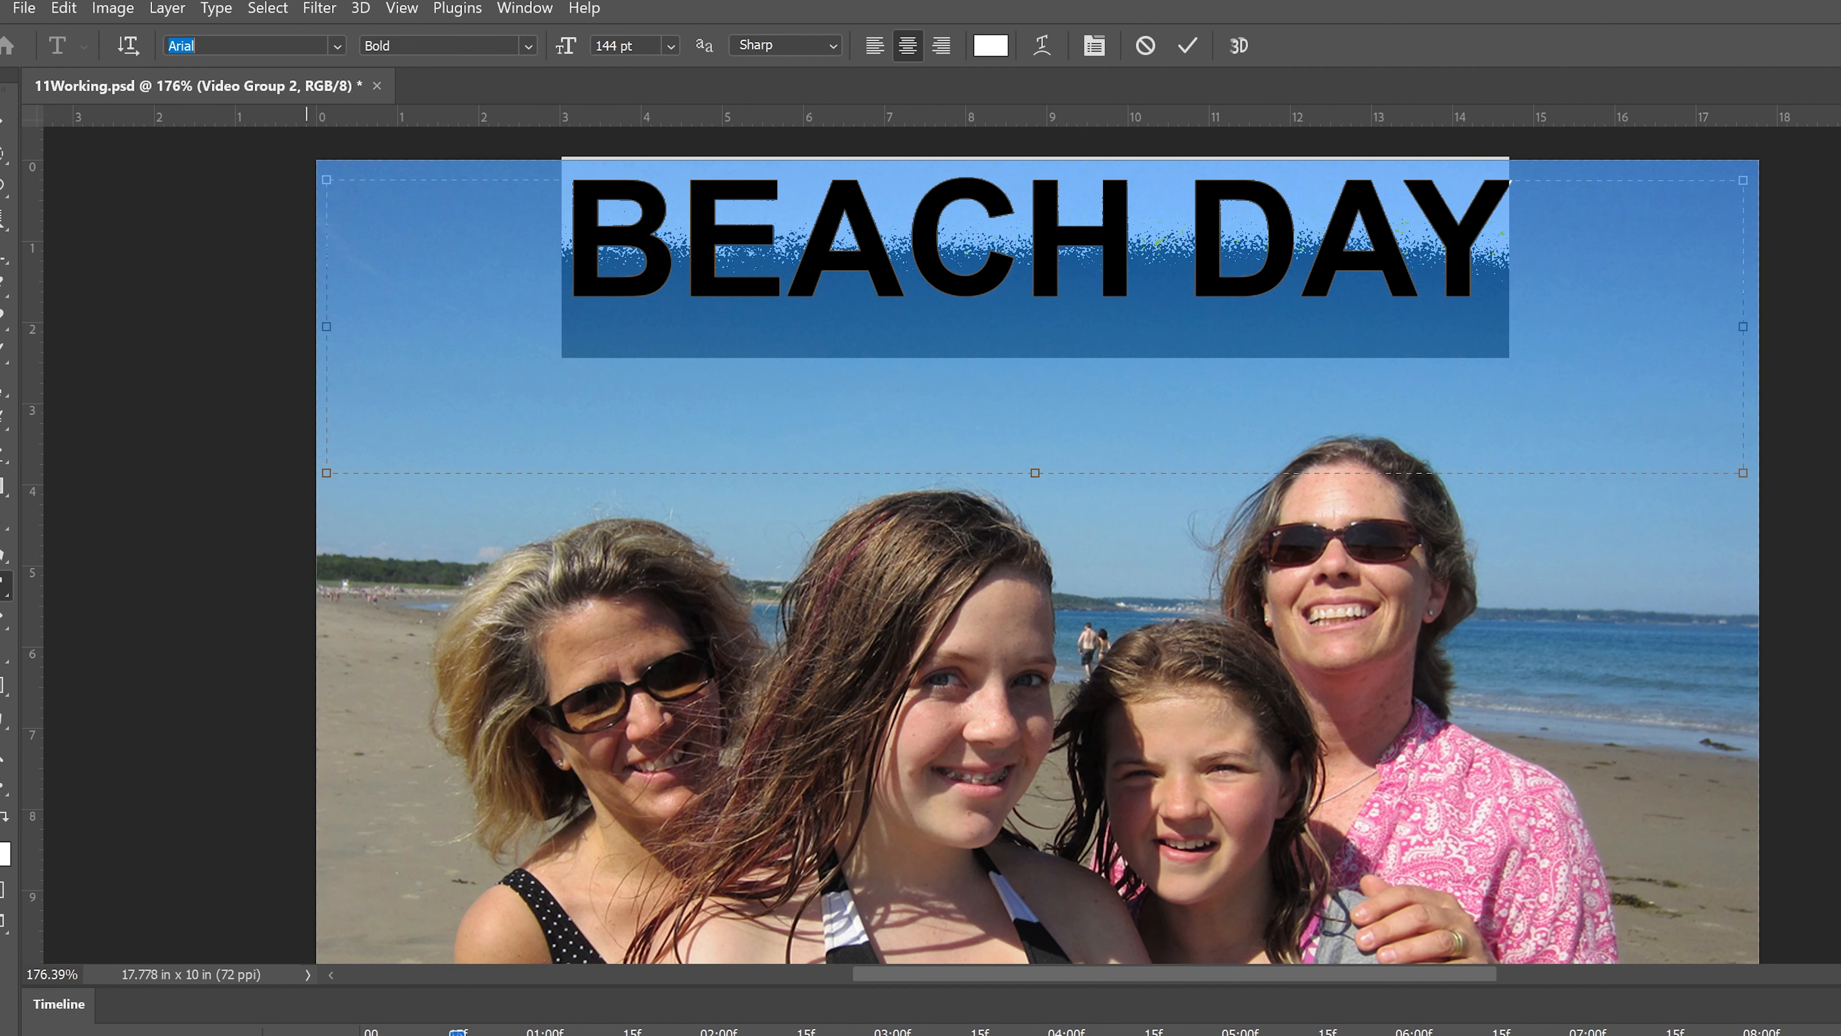
pyautogui.write('my')
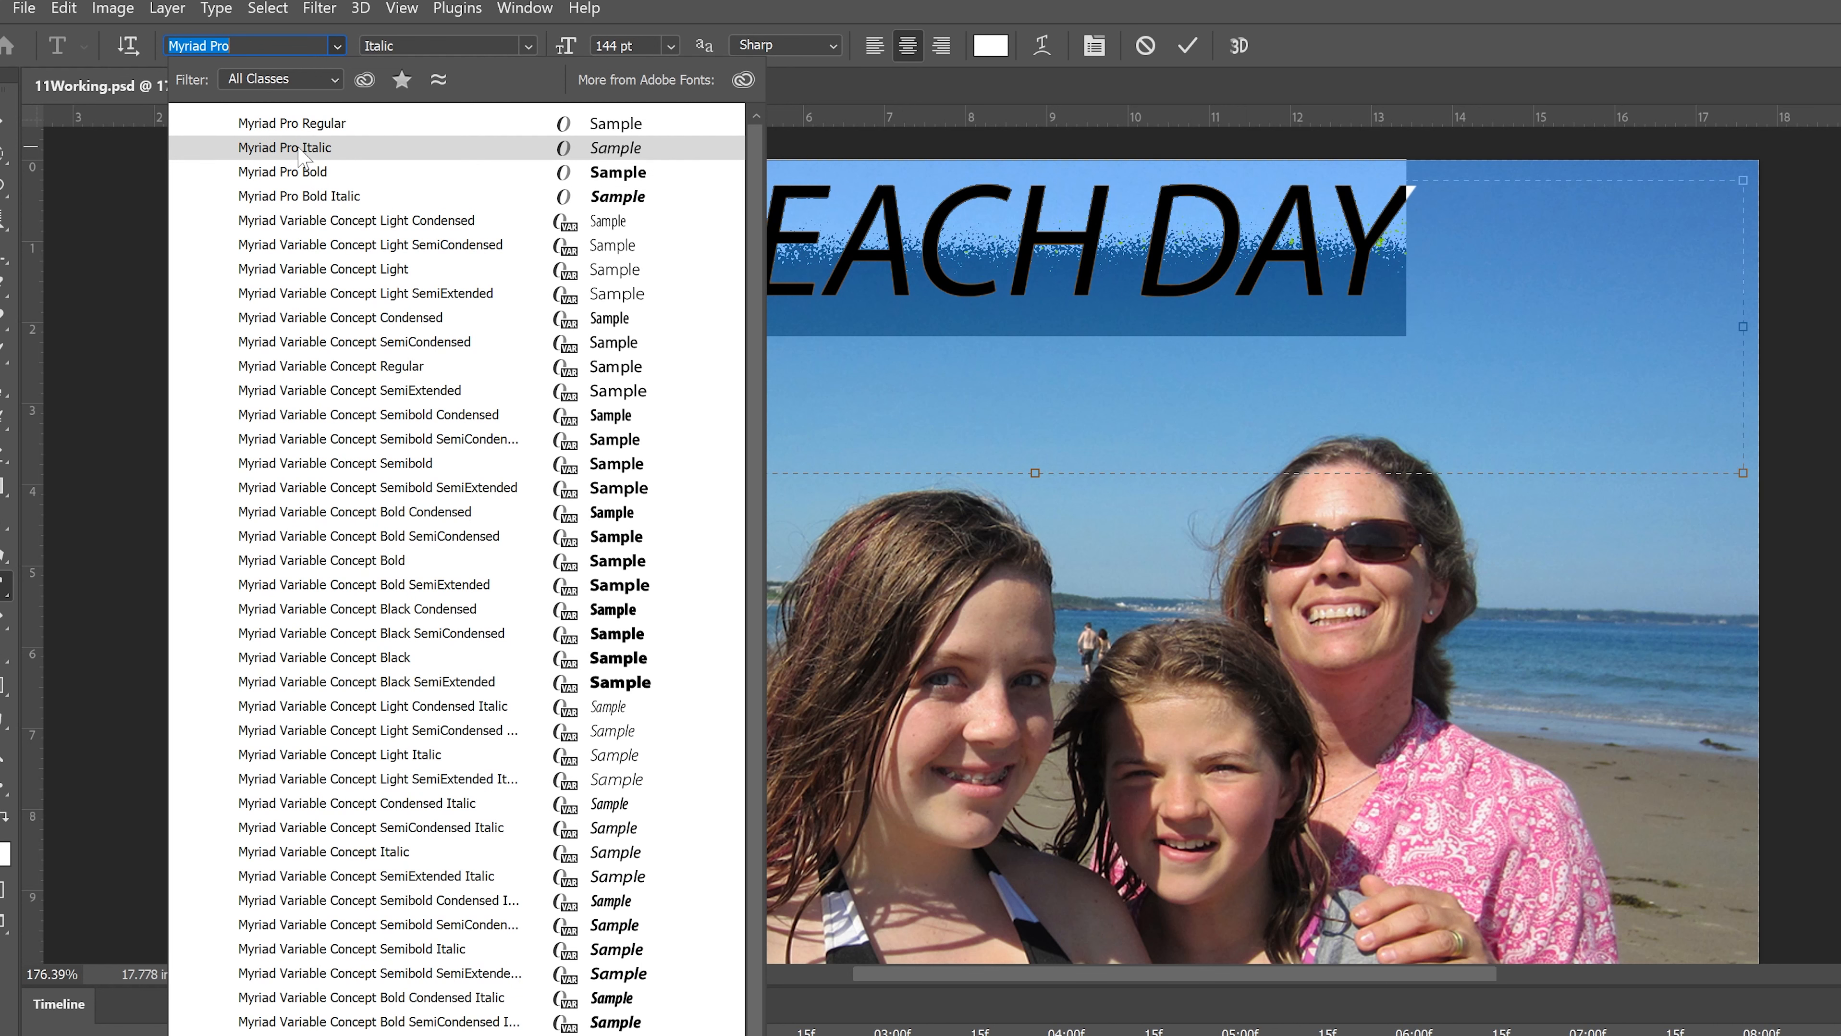
pyautogui.click(298, 124)
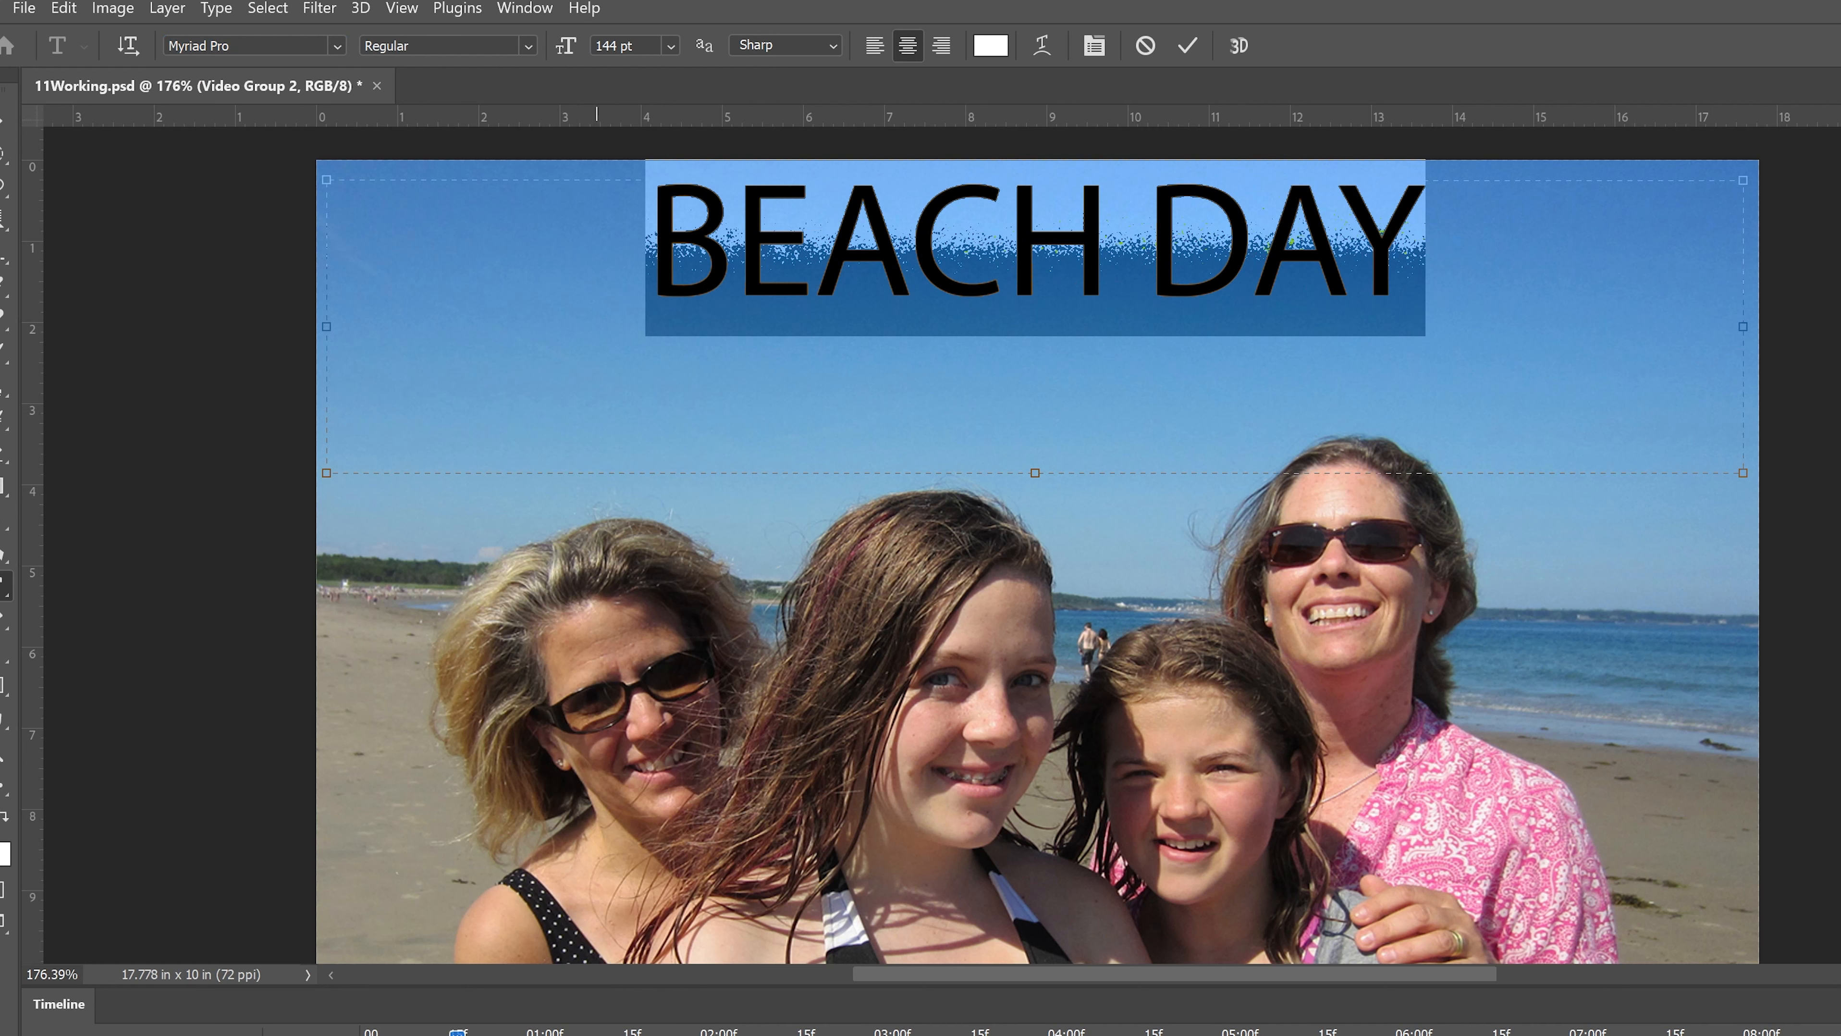
pyautogui.click(613, 45)
pyautogui.write('600')
pyautogui.press('Return')
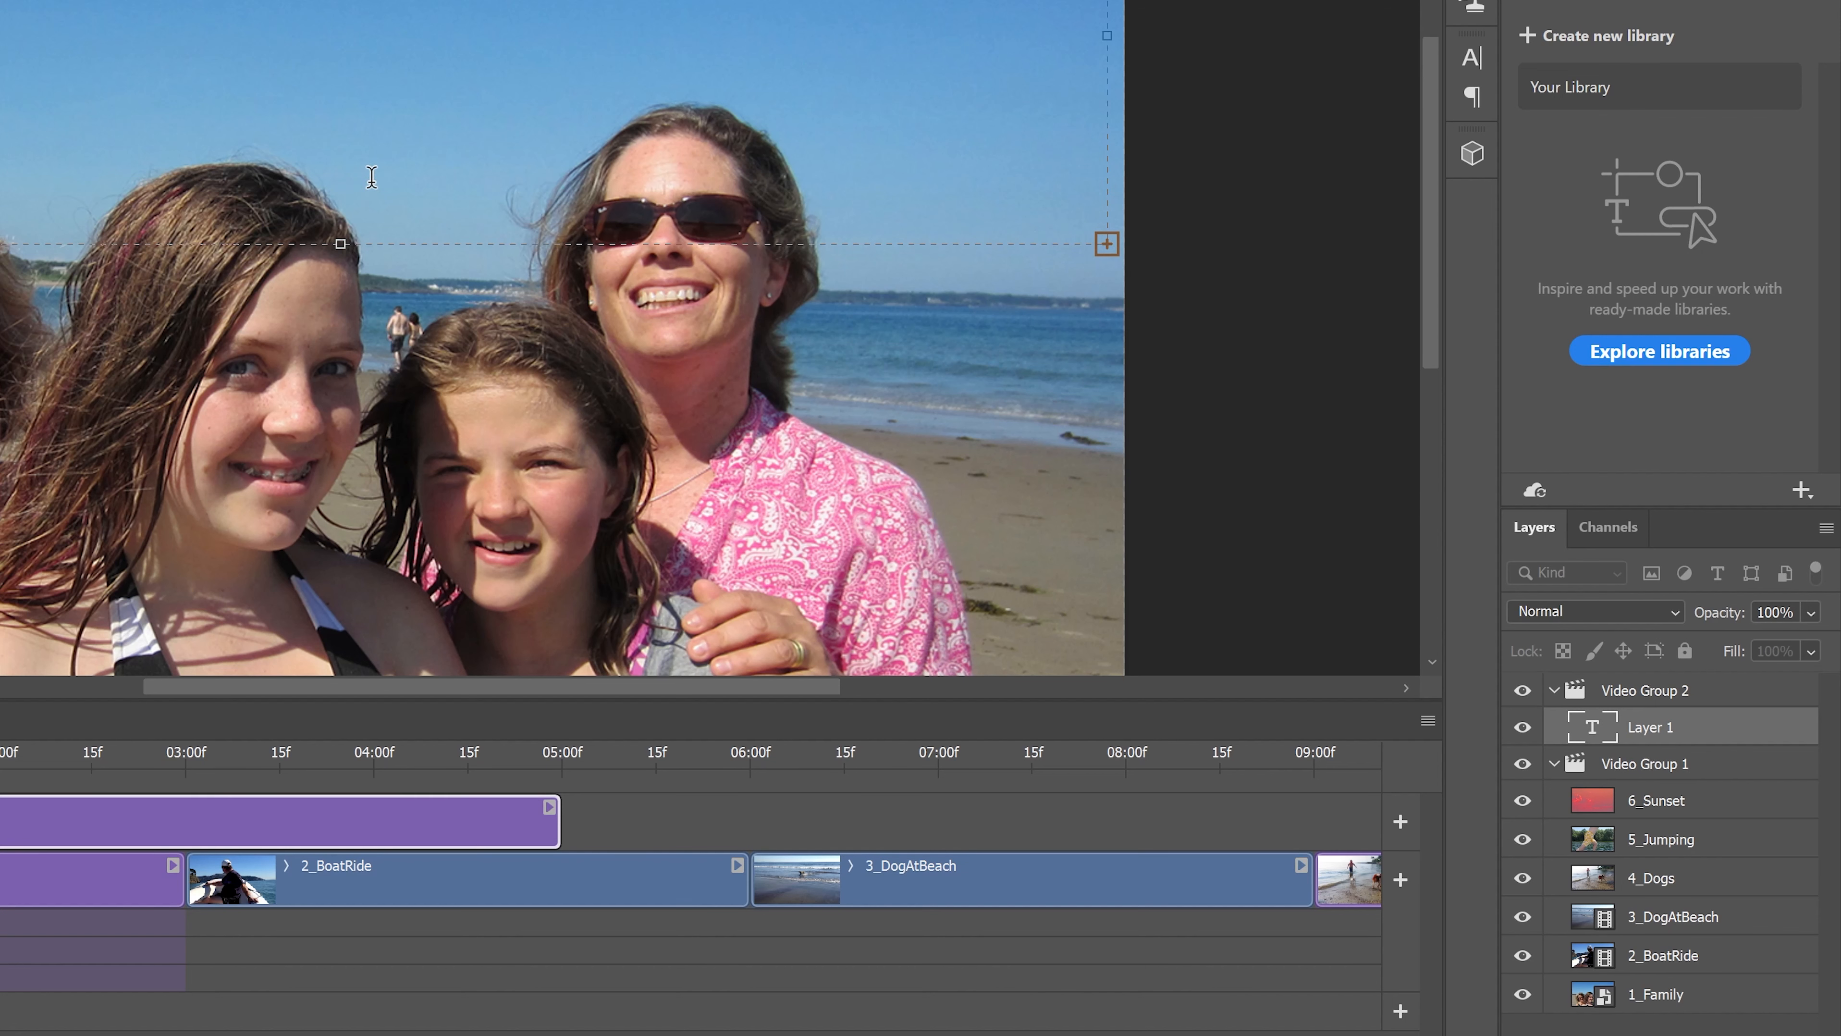
# Commit the BEACH DAY title at 25% opacity and trim its clip to end with 1_Family at 03:00
pyautogui.click(1606, 732)
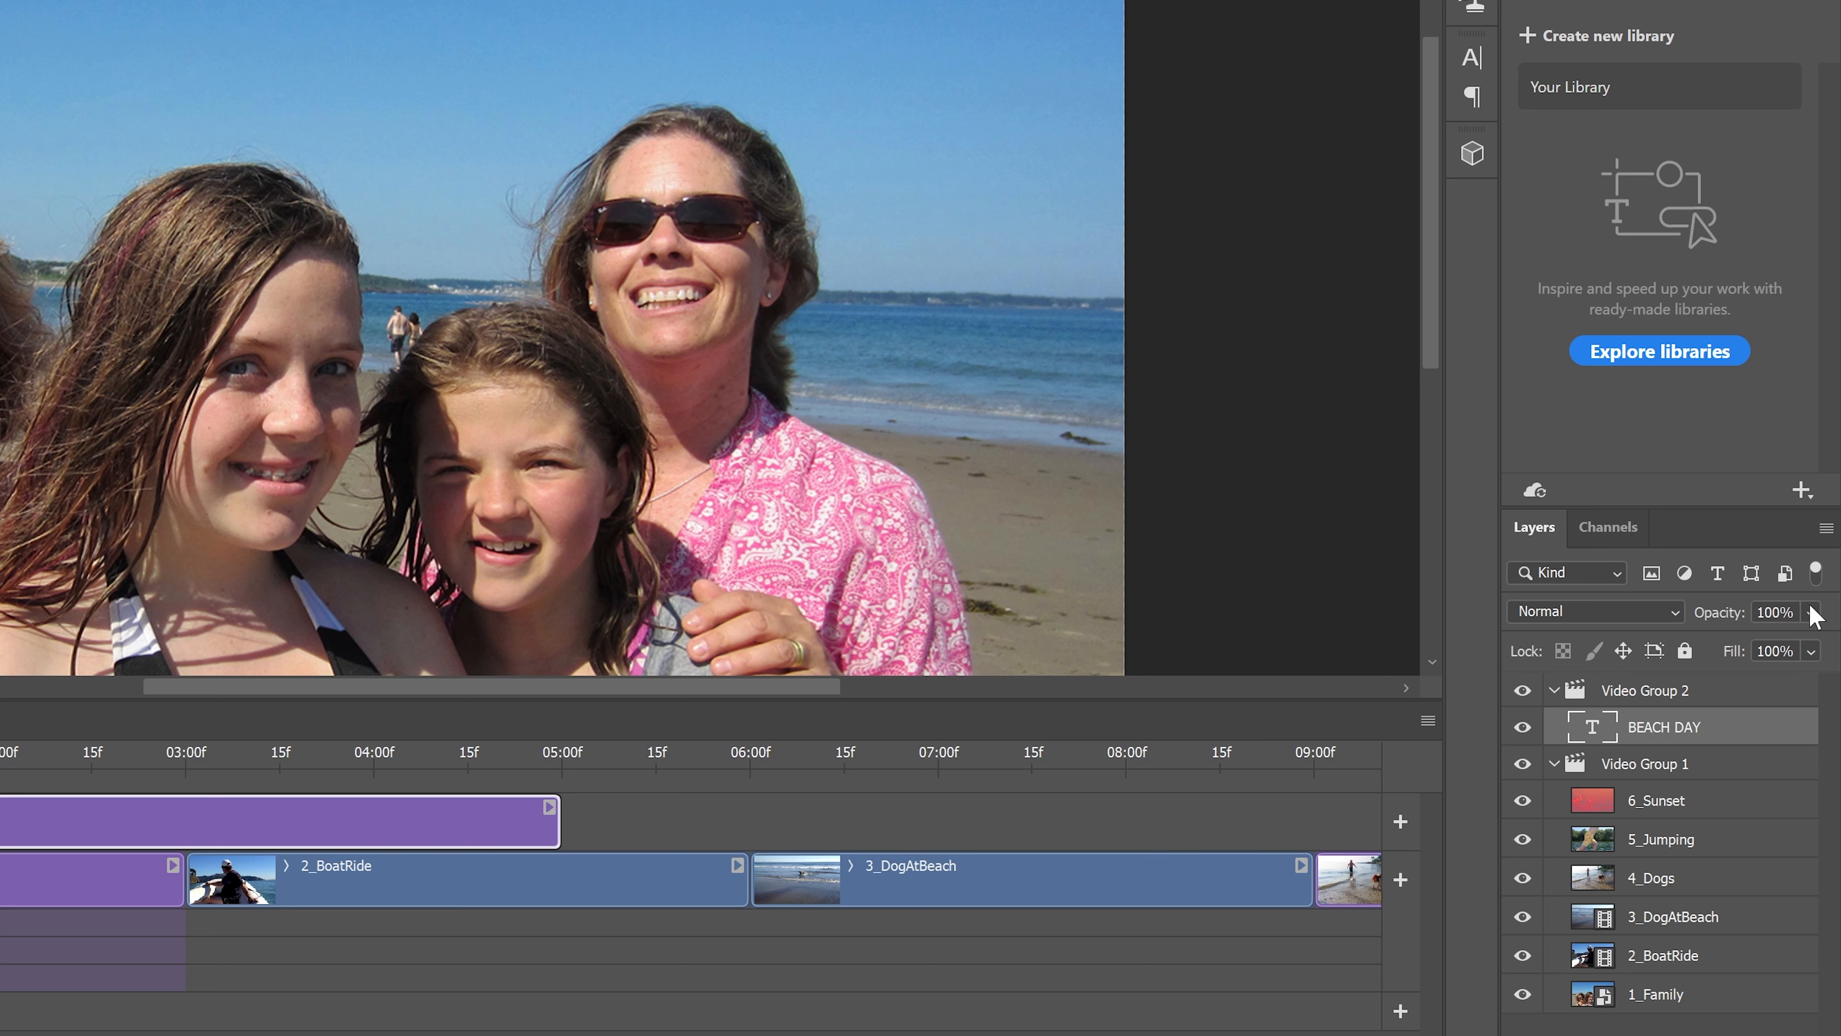
pyautogui.click(1758, 612)
pyautogui.write('25')
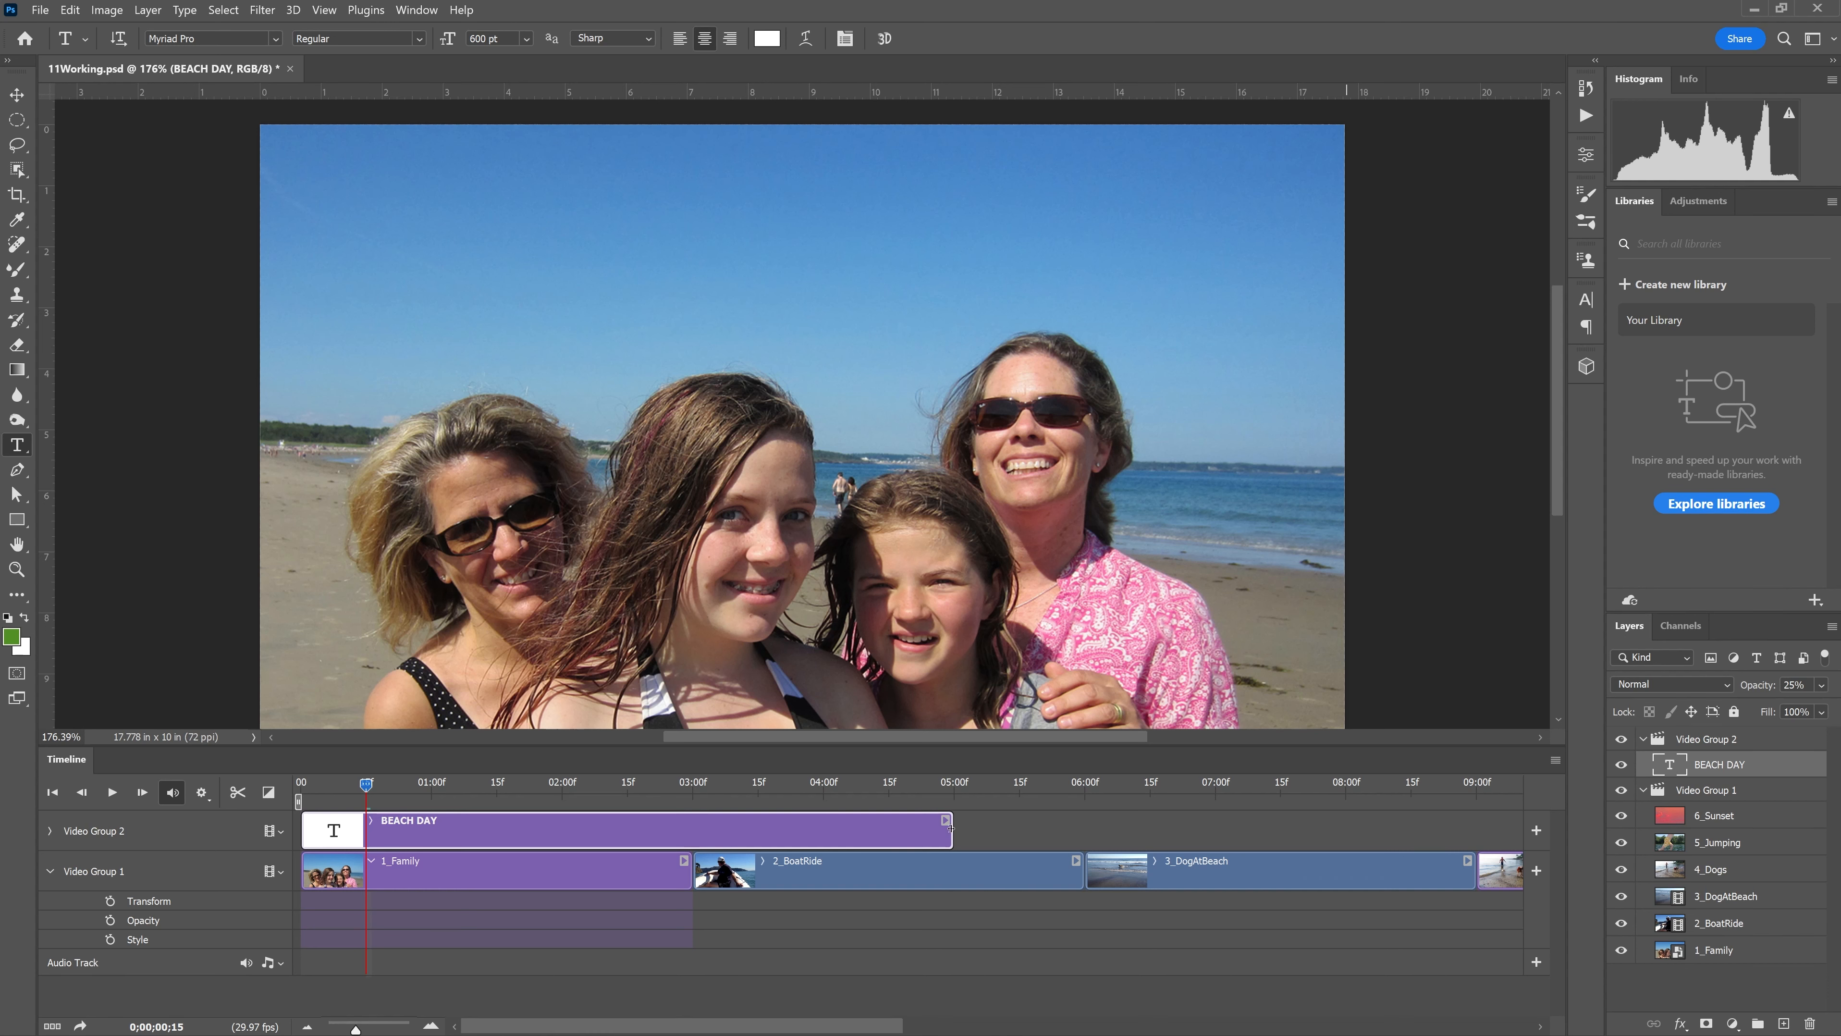
pyautogui.moveTo(950, 830); pyautogui.dragTo(691, 839)
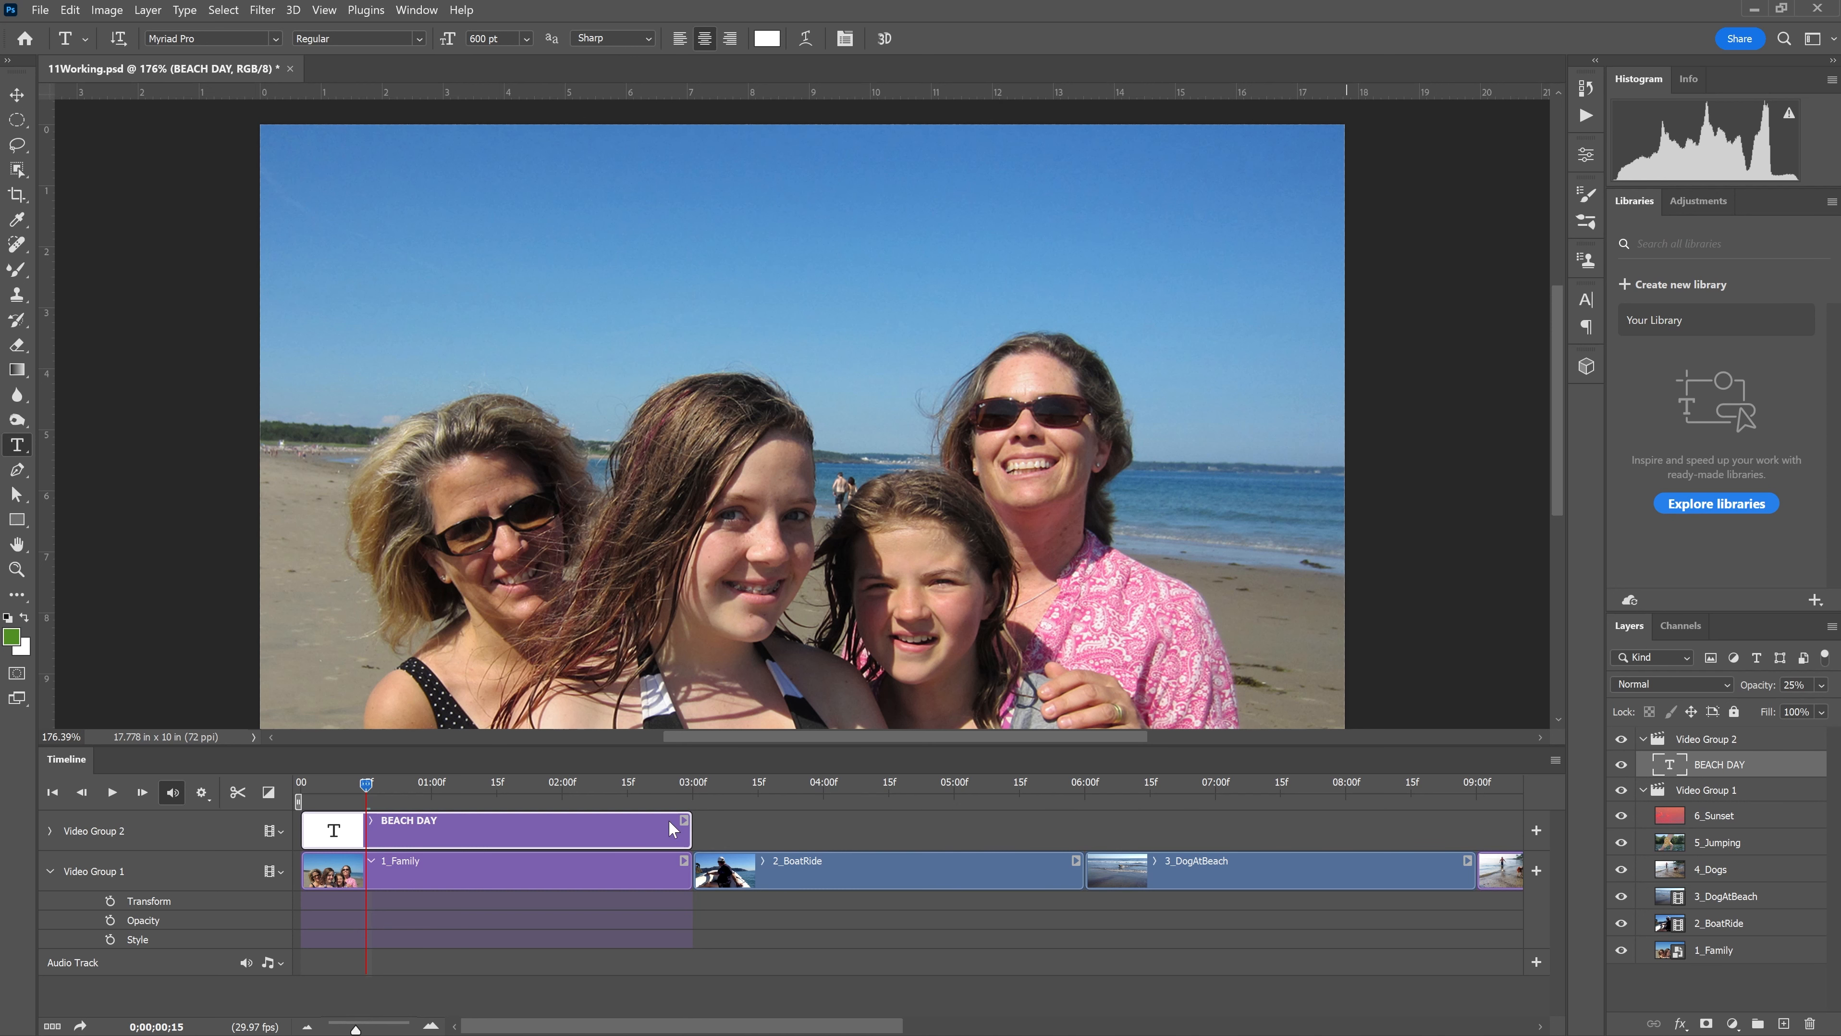
# Expand Video Group 2's attributes and add a starting Transform keyframe for the BEACH DAY title at 0;00;00;00
pyautogui.click(685, 820)
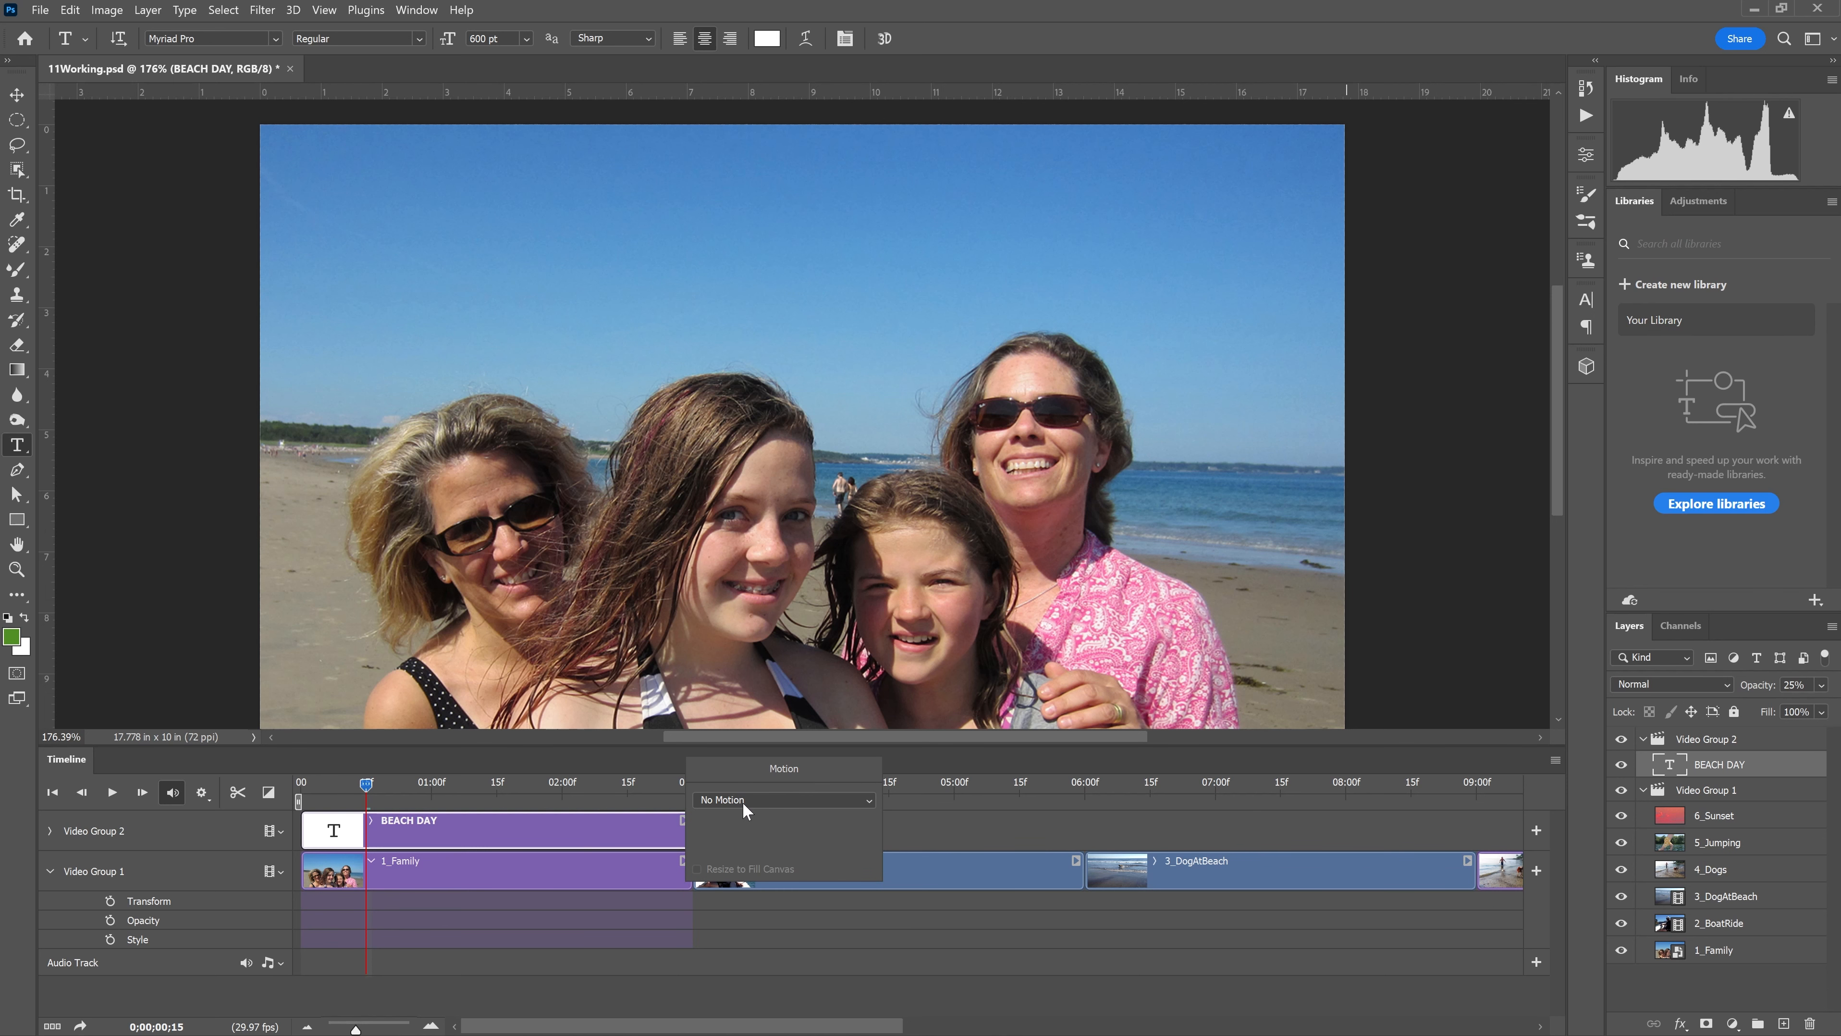
pyautogui.click(50, 831)
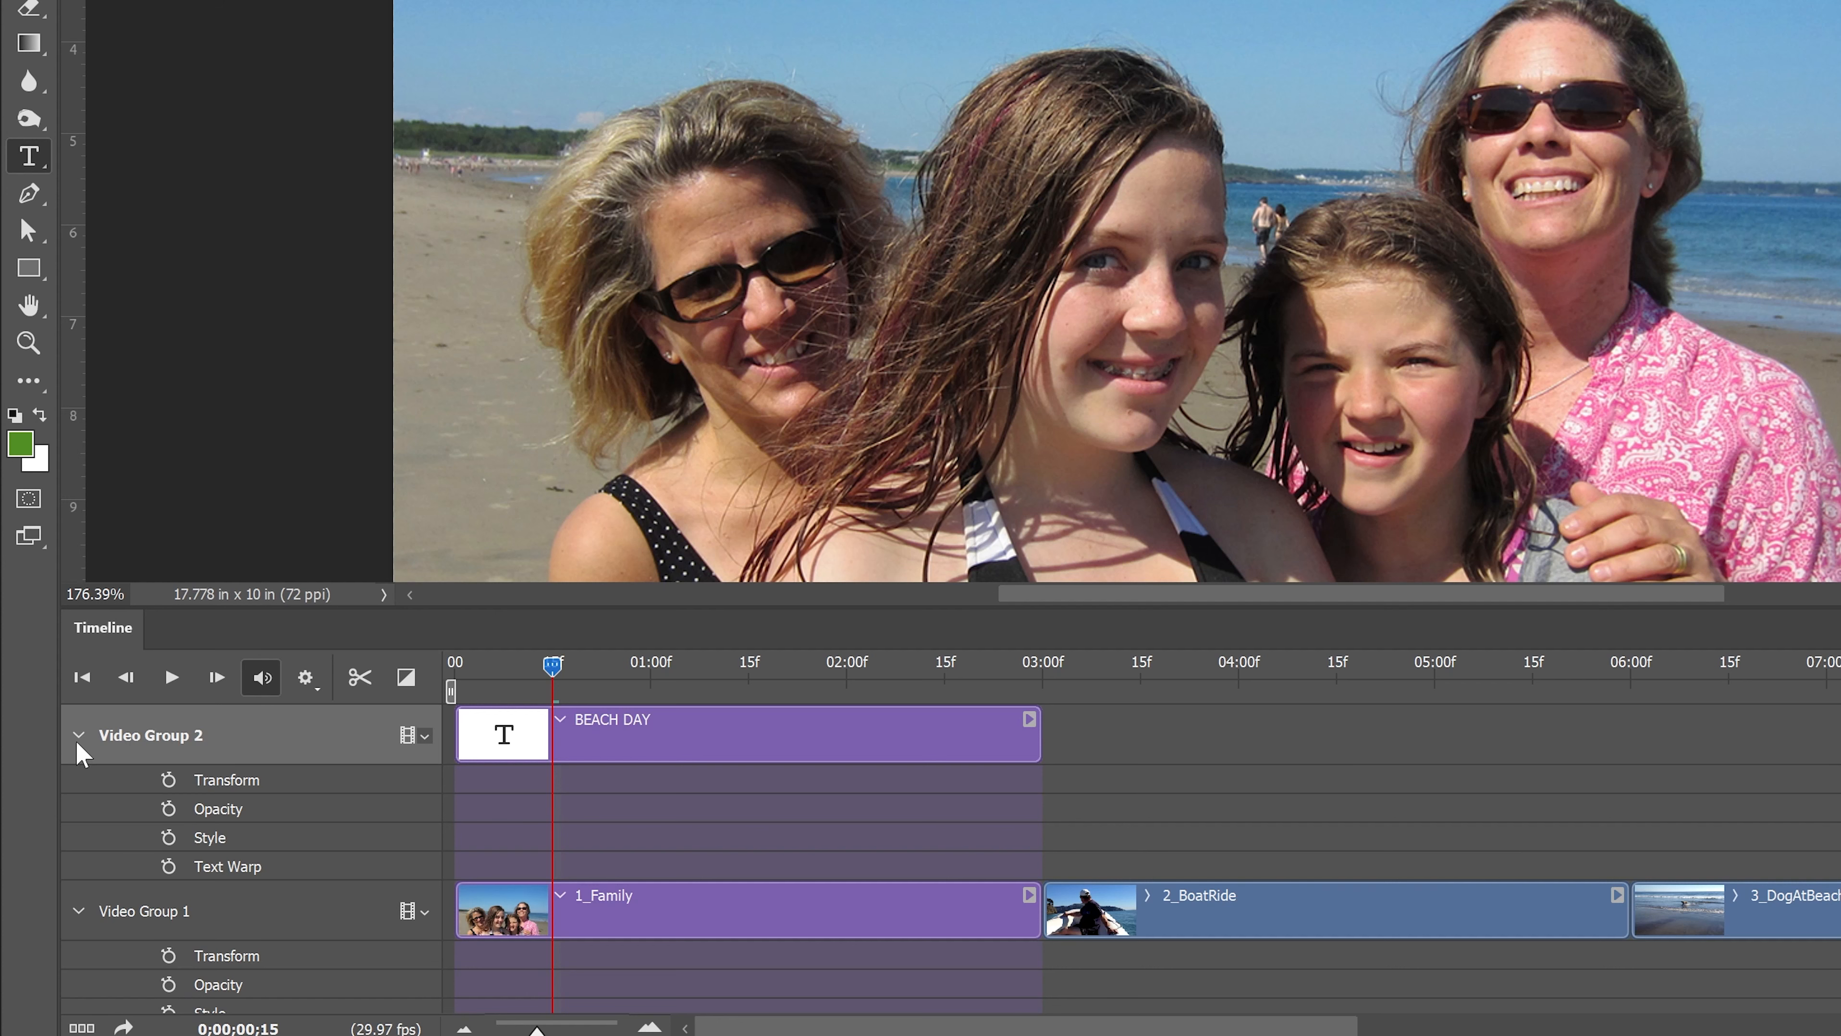
pyautogui.click(78, 737)
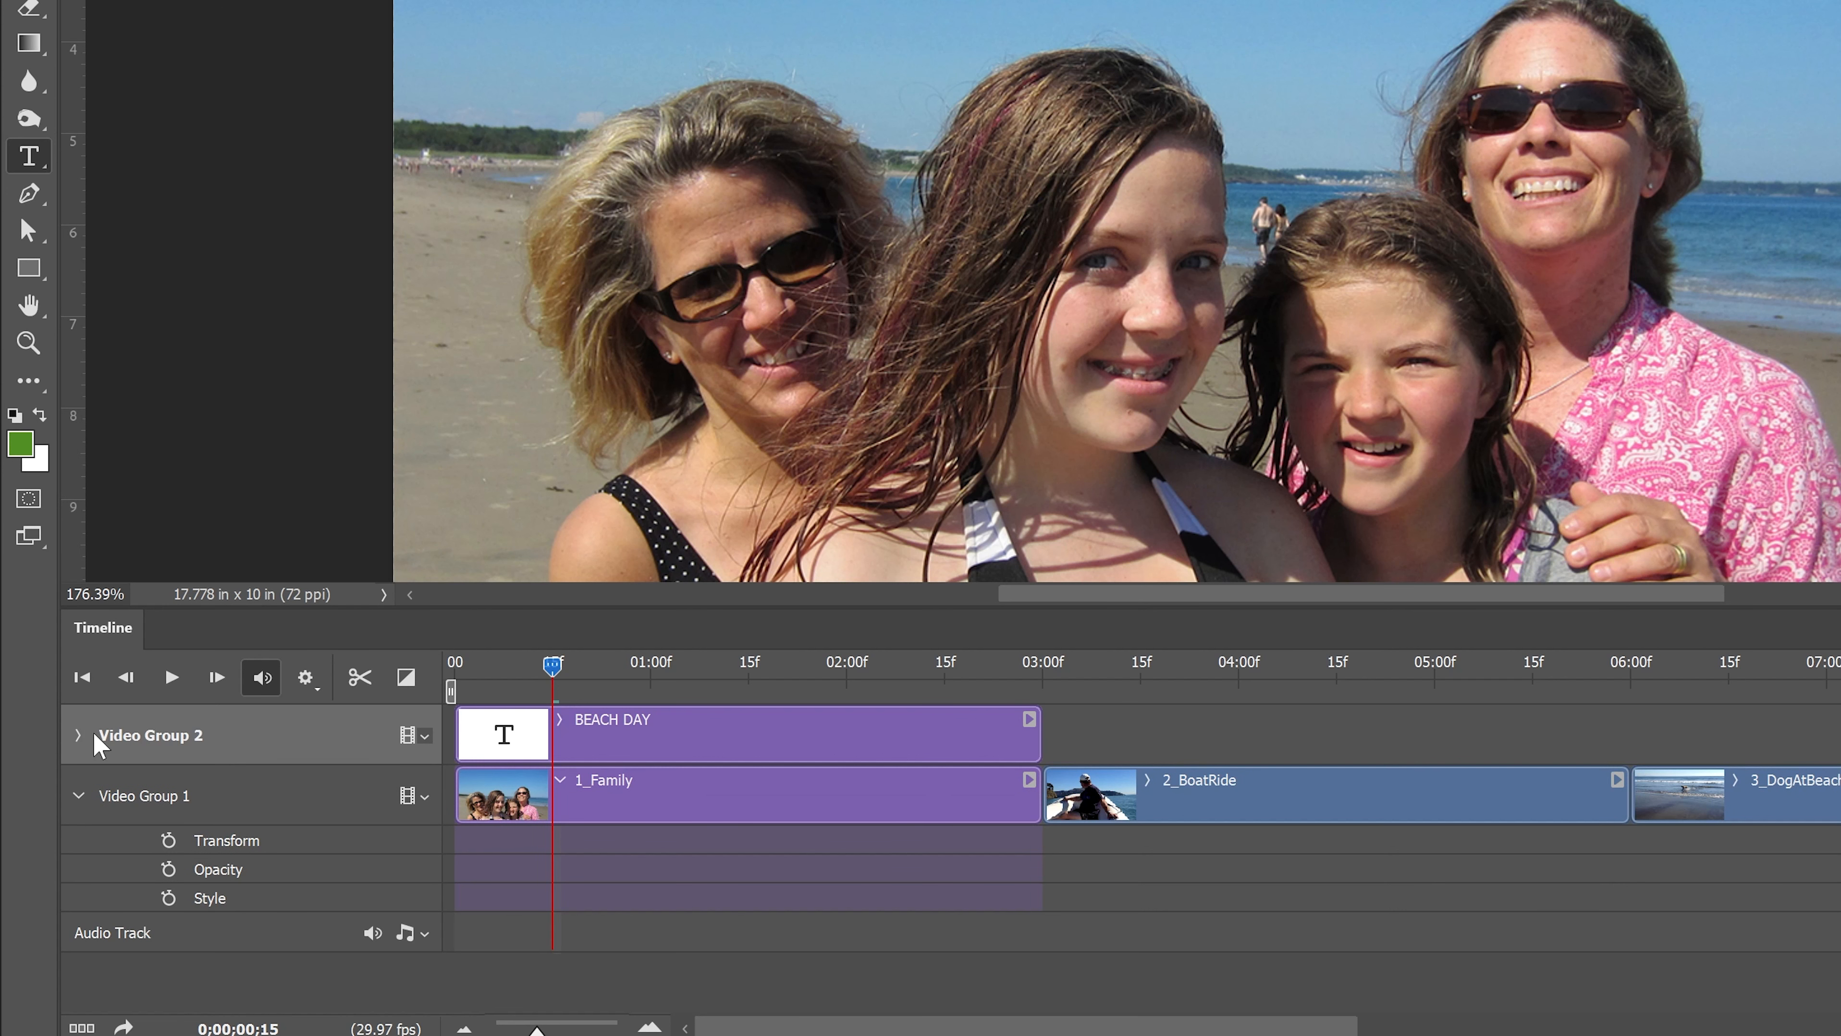
pyautogui.click(79, 736)
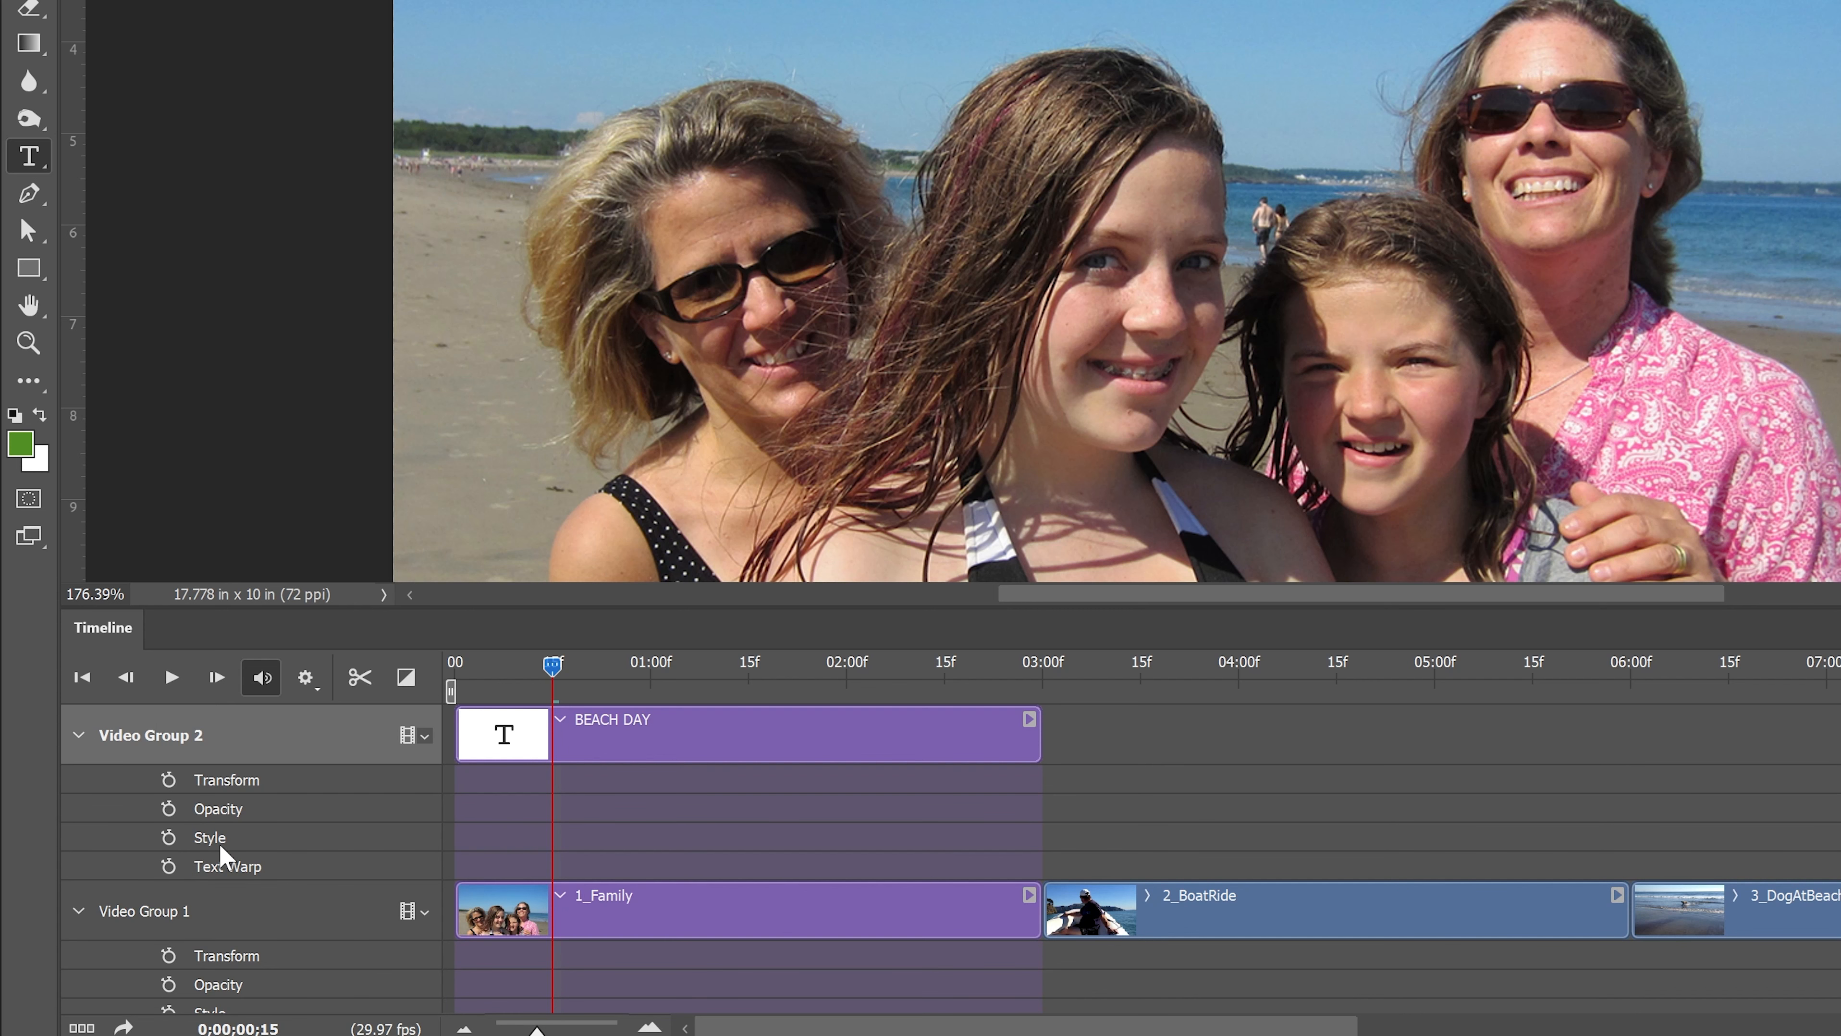
pyautogui.moveTo(553, 678); pyautogui.dragTo(454, 678)
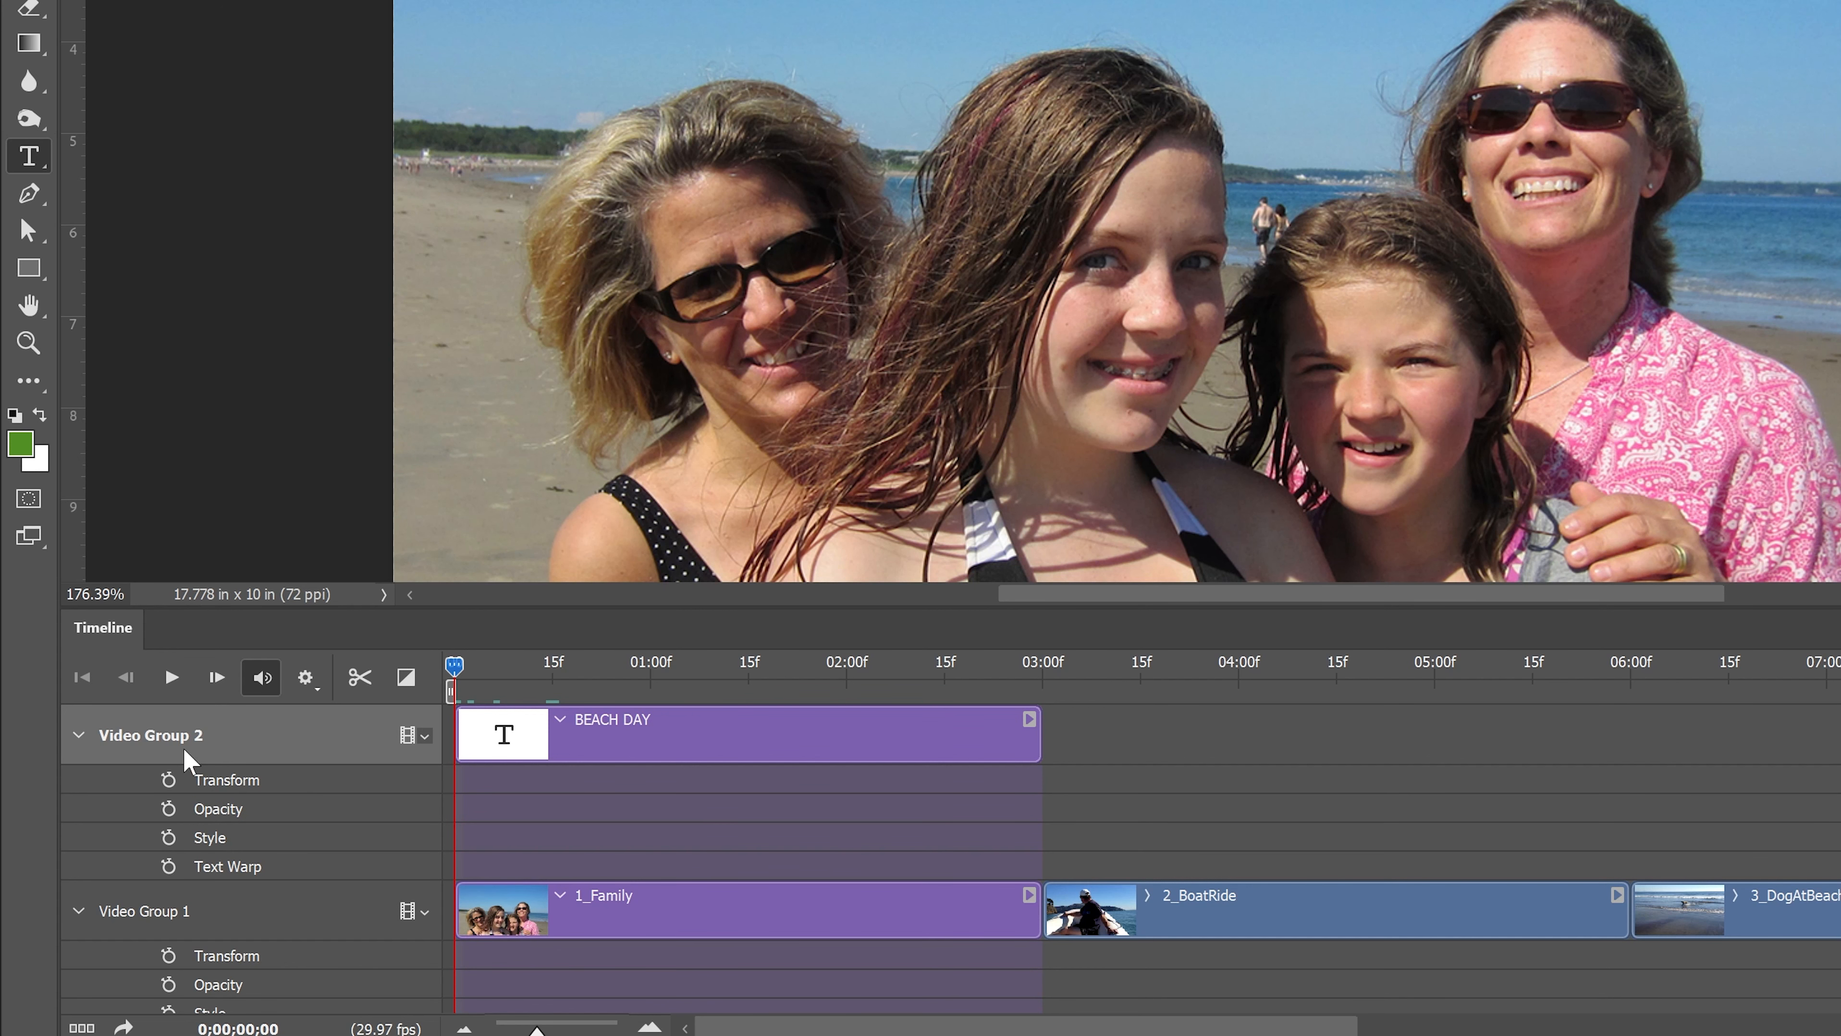
pyautogui.click(168, 780)
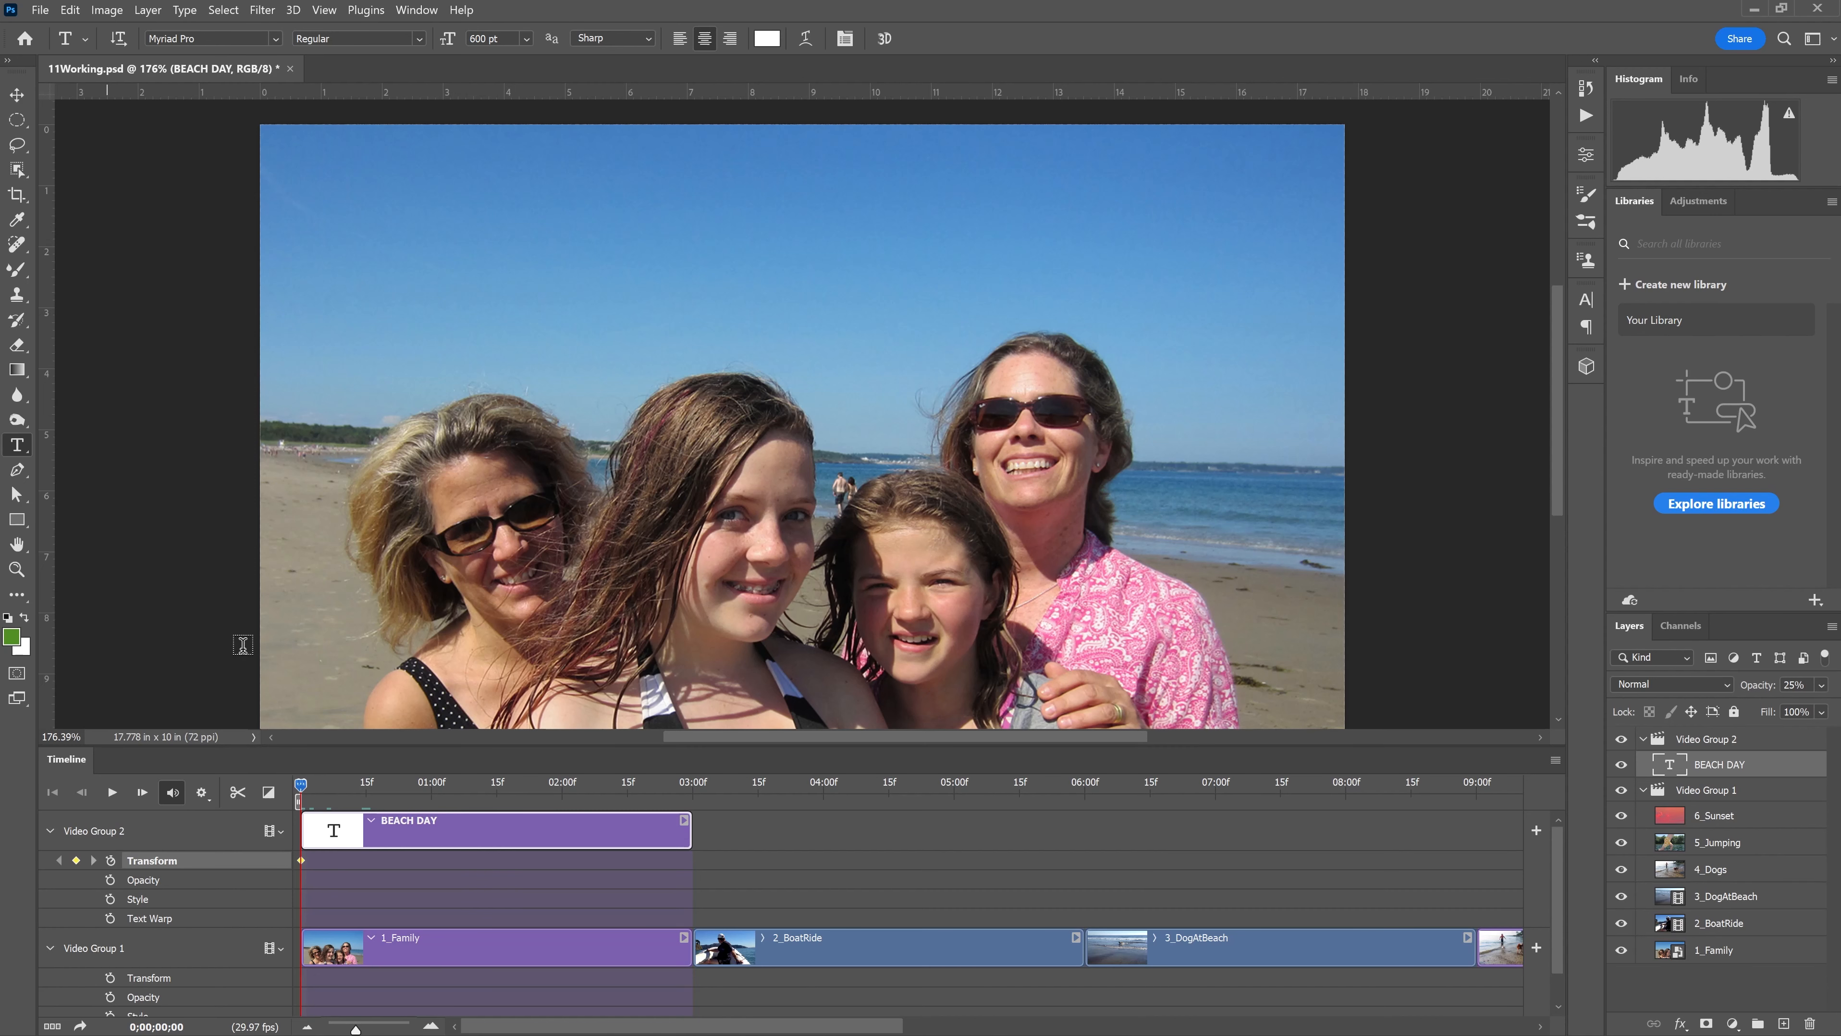
# Resize the BEACH DAY text box, stretching it past the photo's left edge before narrowing it to a strip along the right edge
pyautogui.click(20, 98)
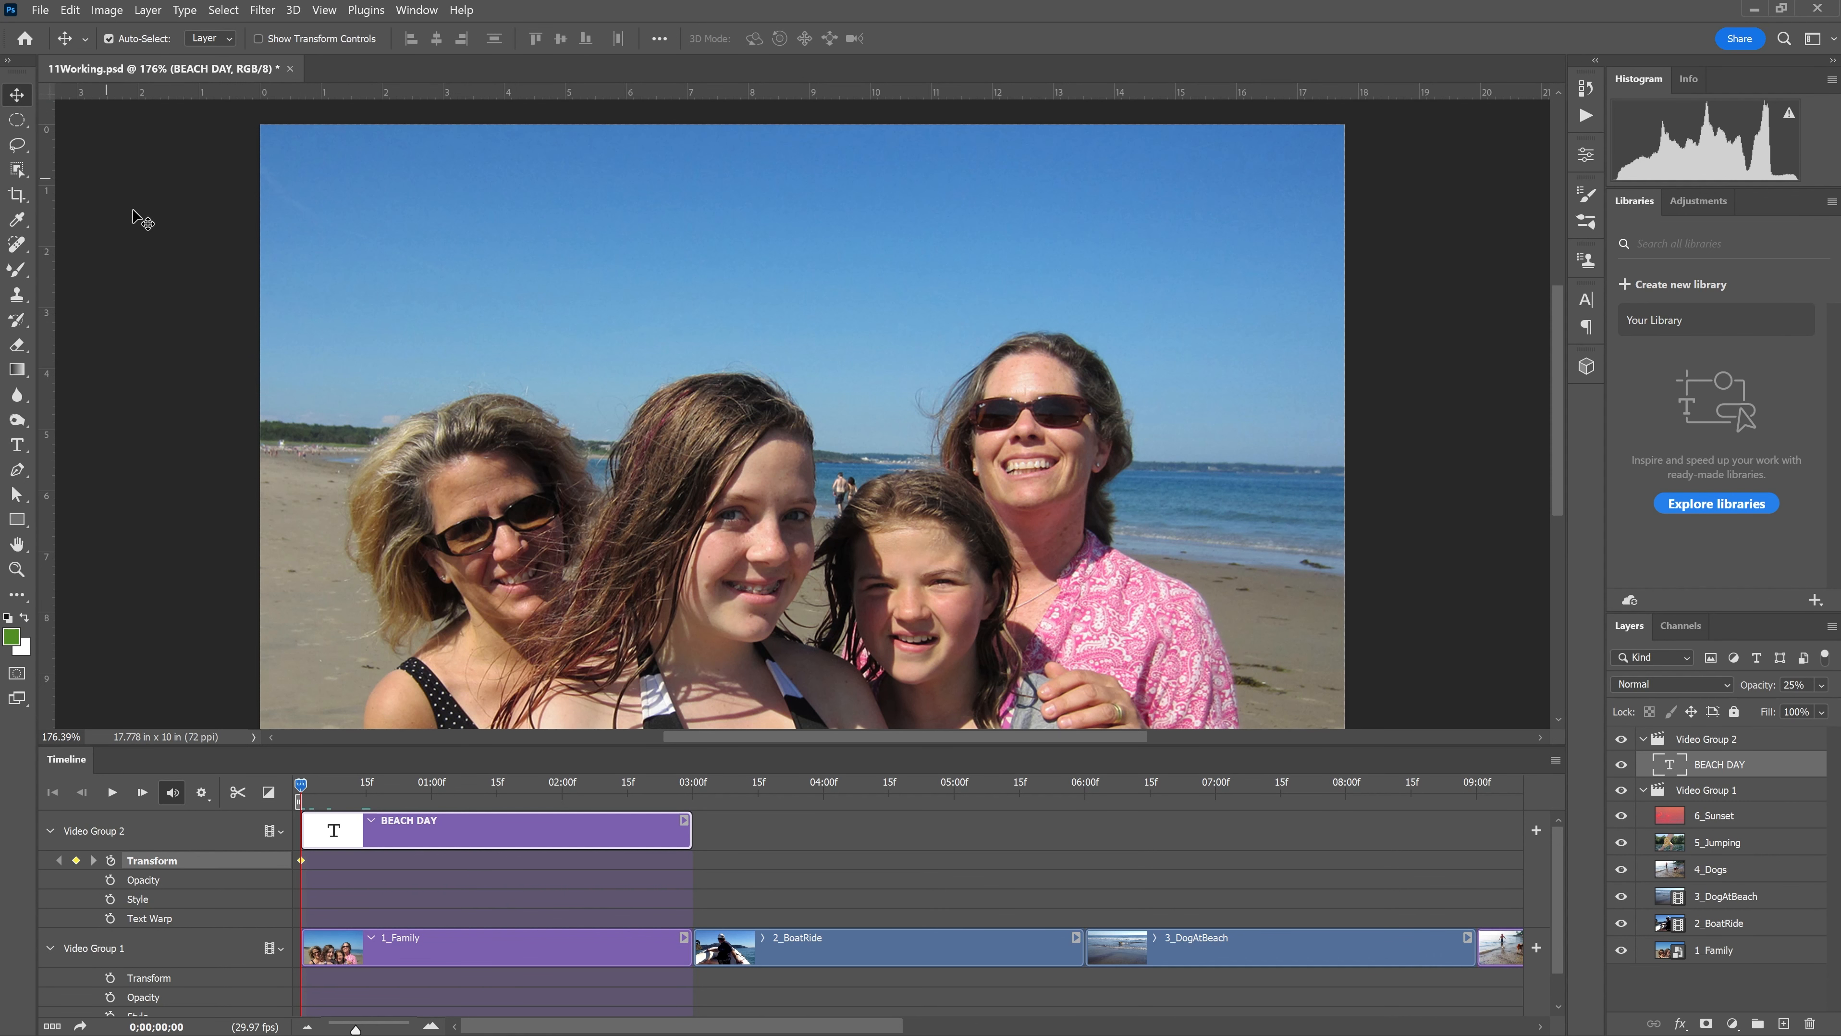
pyautogui.doubleClick(795, 384)
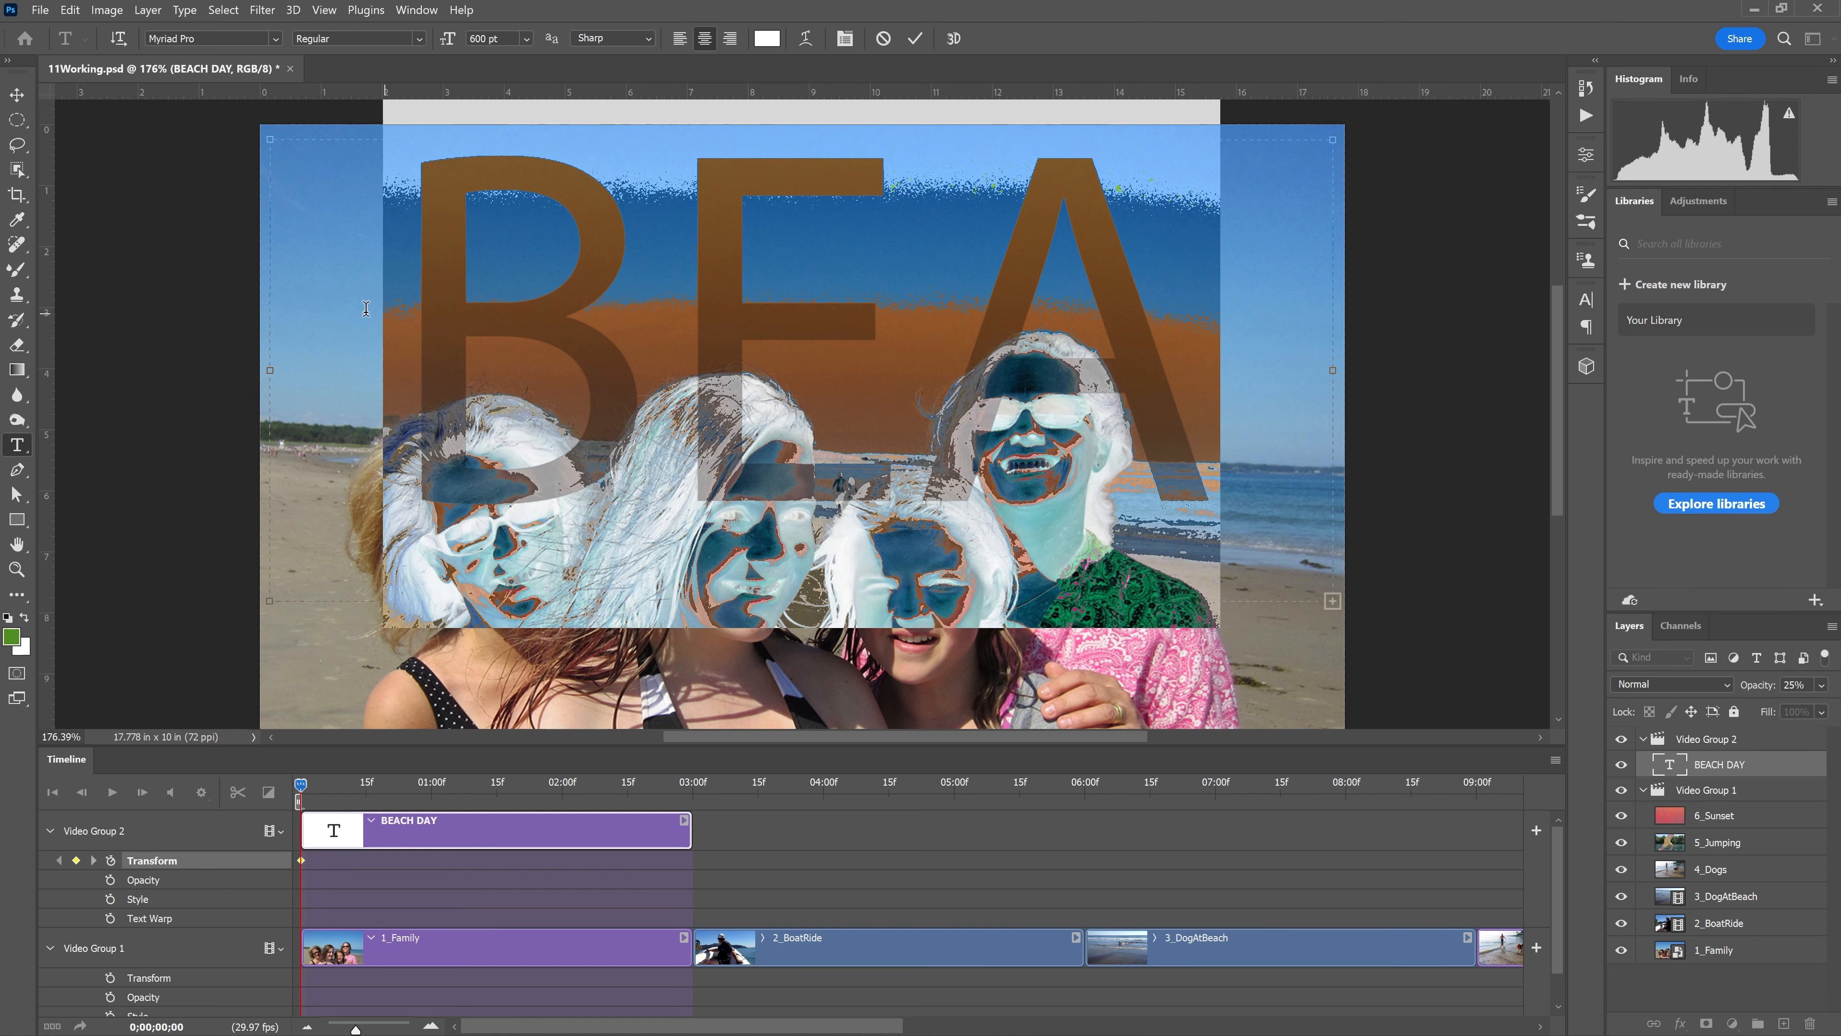
pyautogui.moveTo(270, 370); pyautogui.dragTo(113, 389)
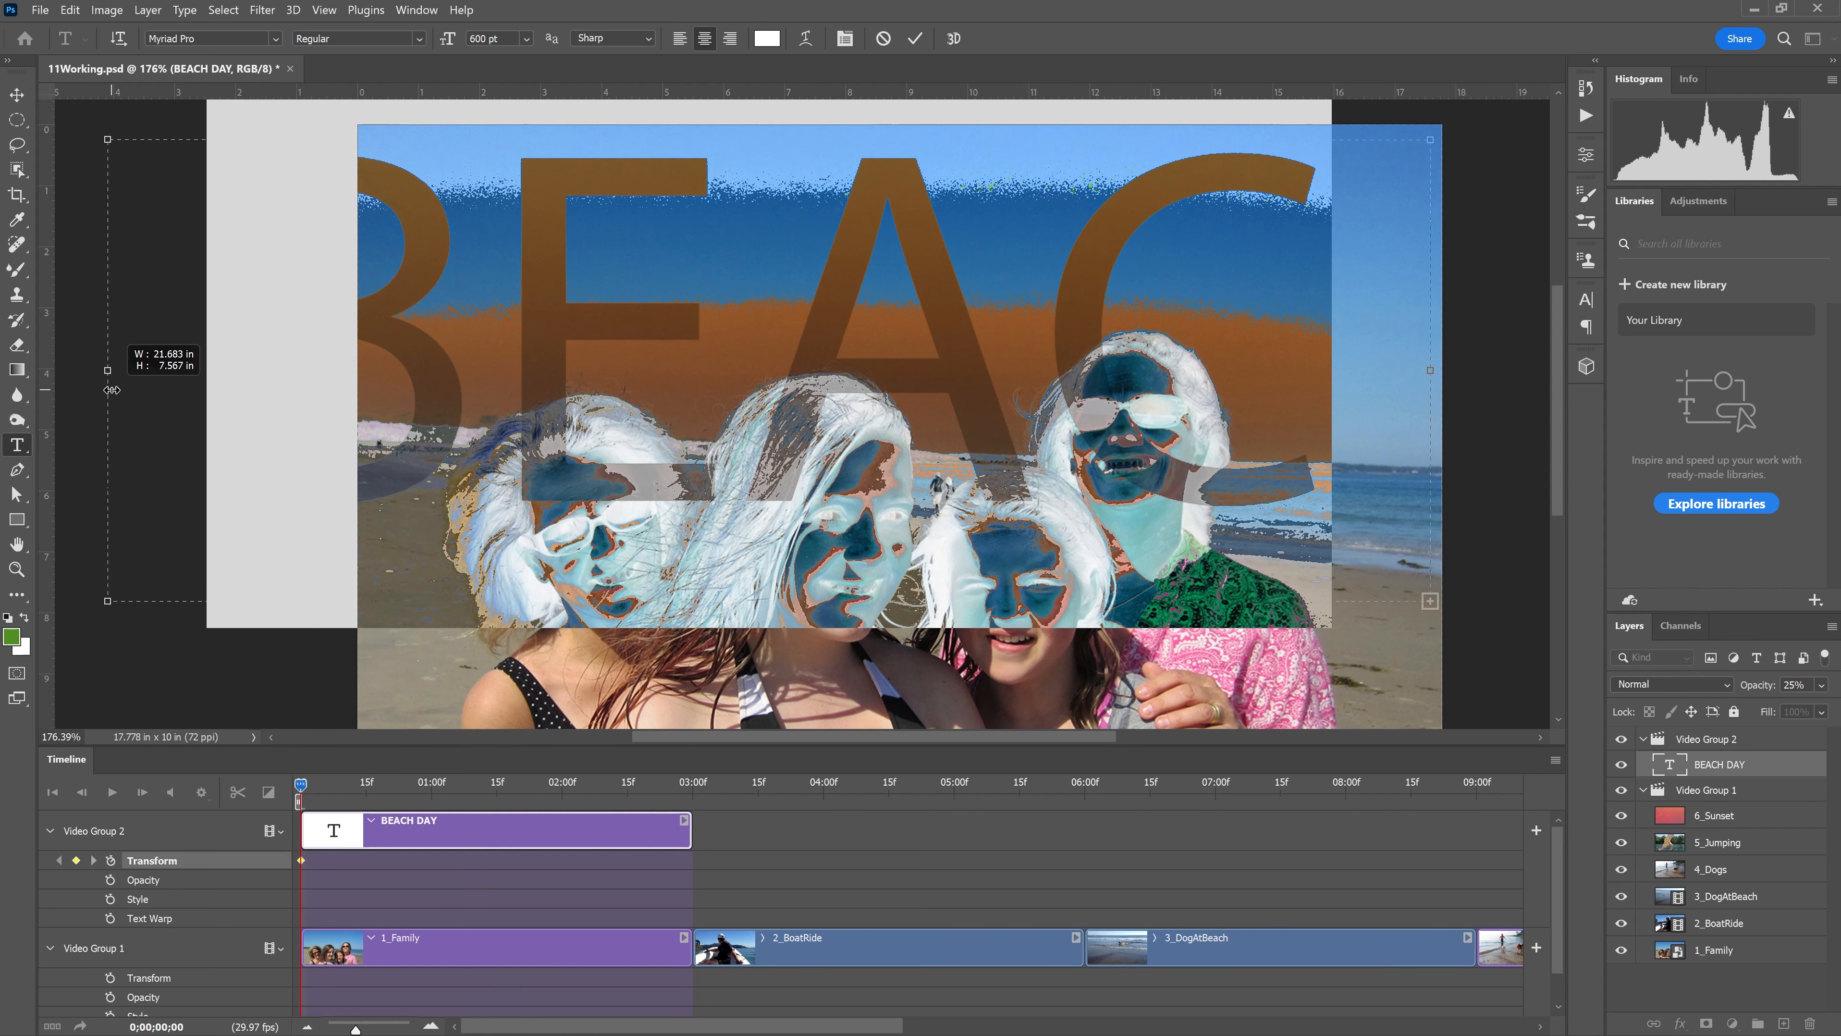
pyautogui.moveTo(112, 390); pyautogui.dragTo(102, 390)
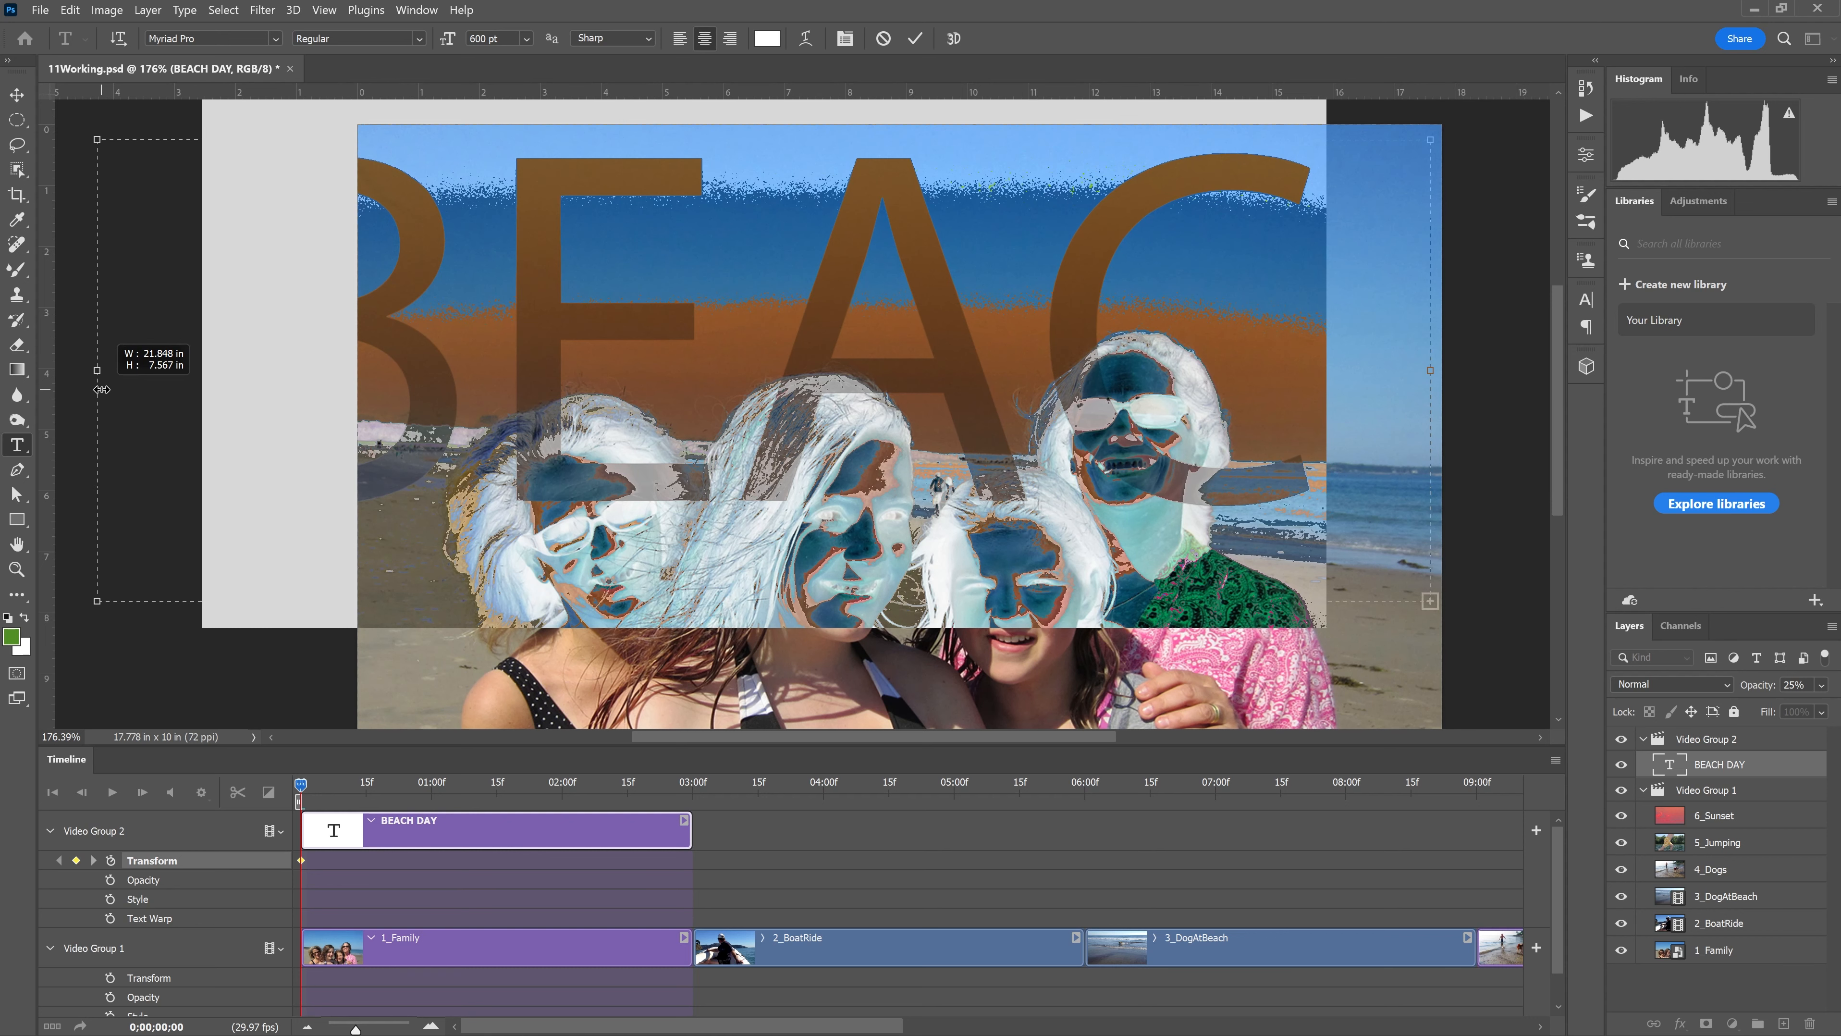
pyautogui.moveTo(101, 390); pyautogui.dragTo(1268, 398)
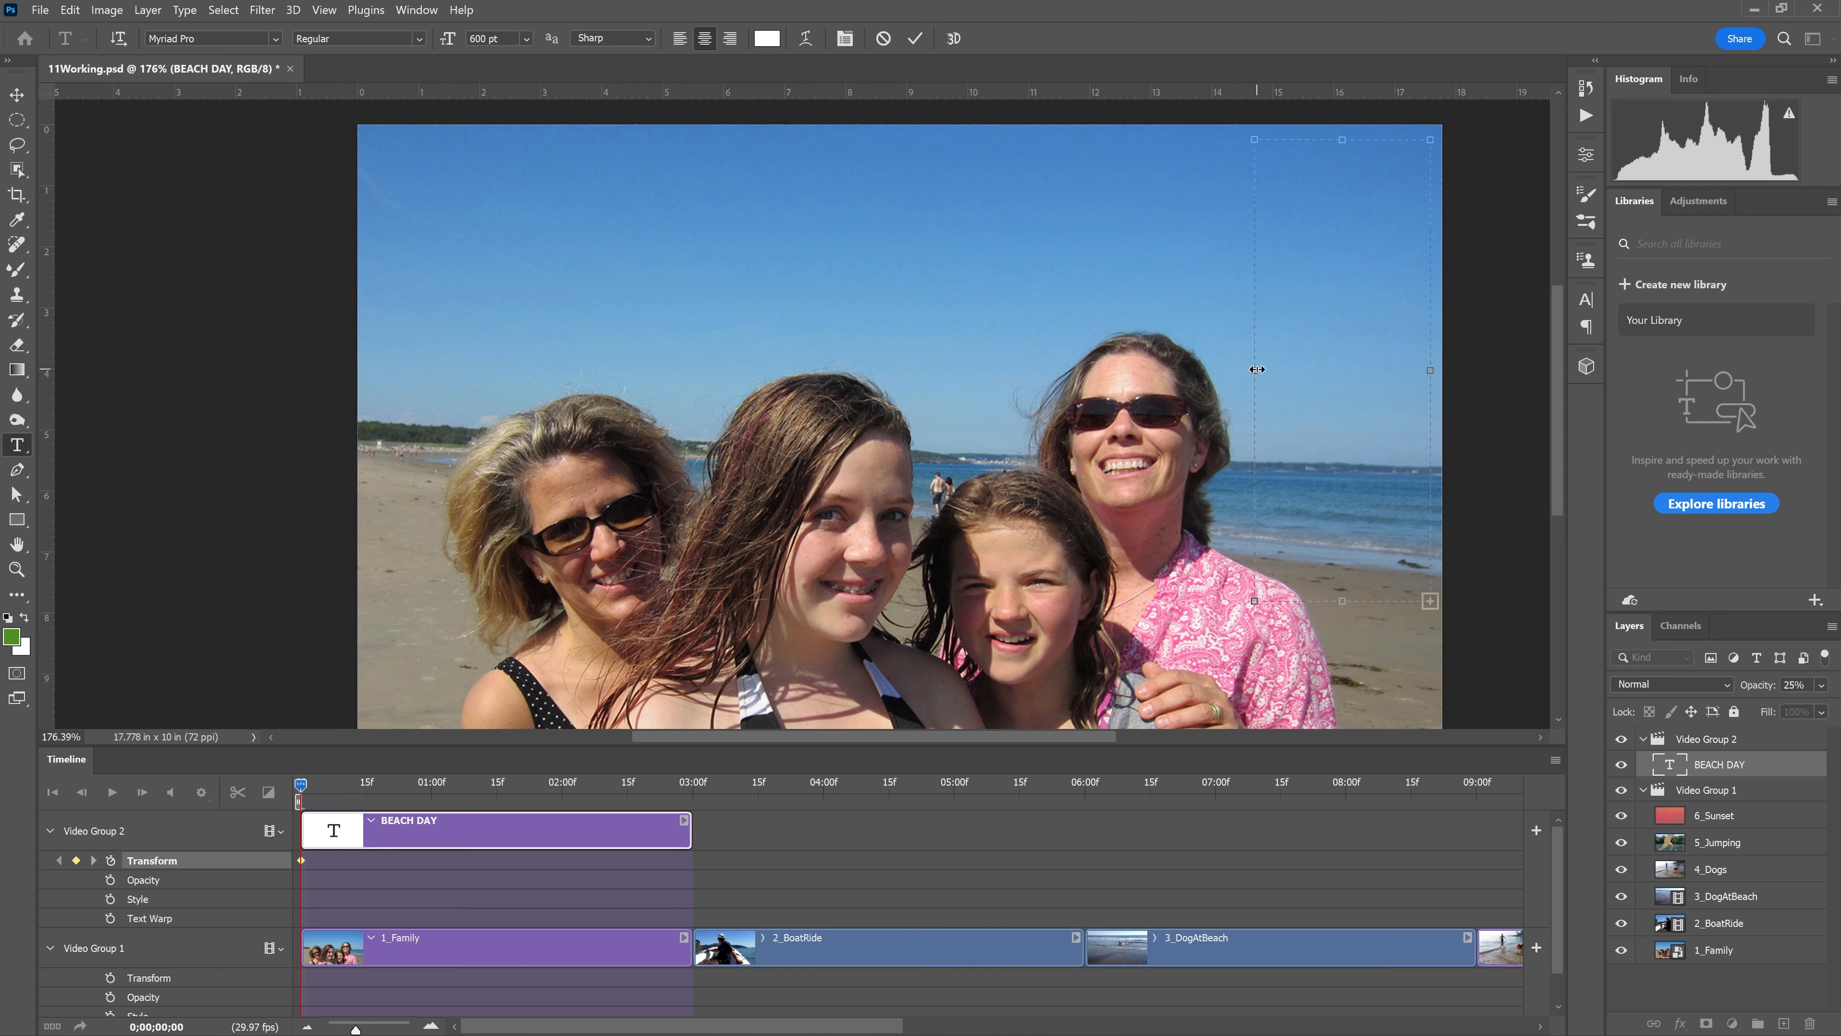
pyautogui.moveTo(1257, 369); pyautogui.dragTo(1308, 375)
pyautogui.click(305, 785)
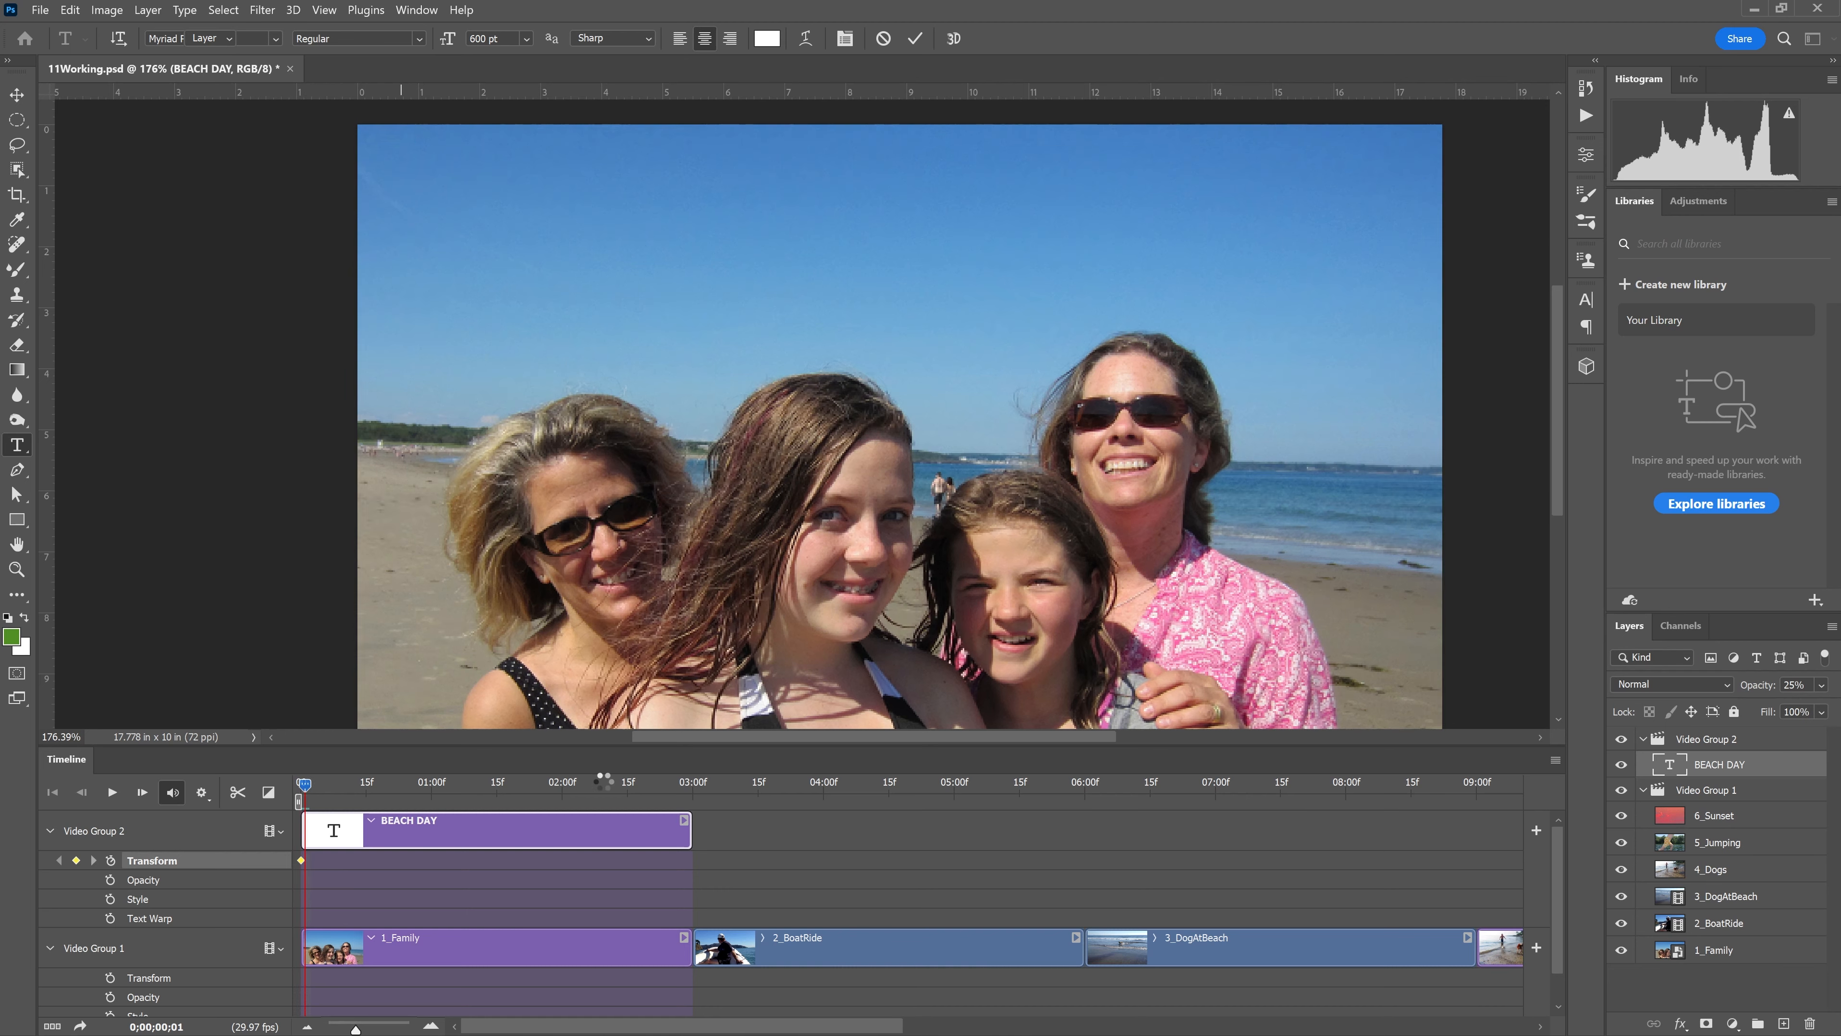
# Shift the BEACH DAY text to the left near its clip's end to add a second Transform keyframe, and preview the animation
pyautogui.press('v')
pyautogui.click(689, 784)
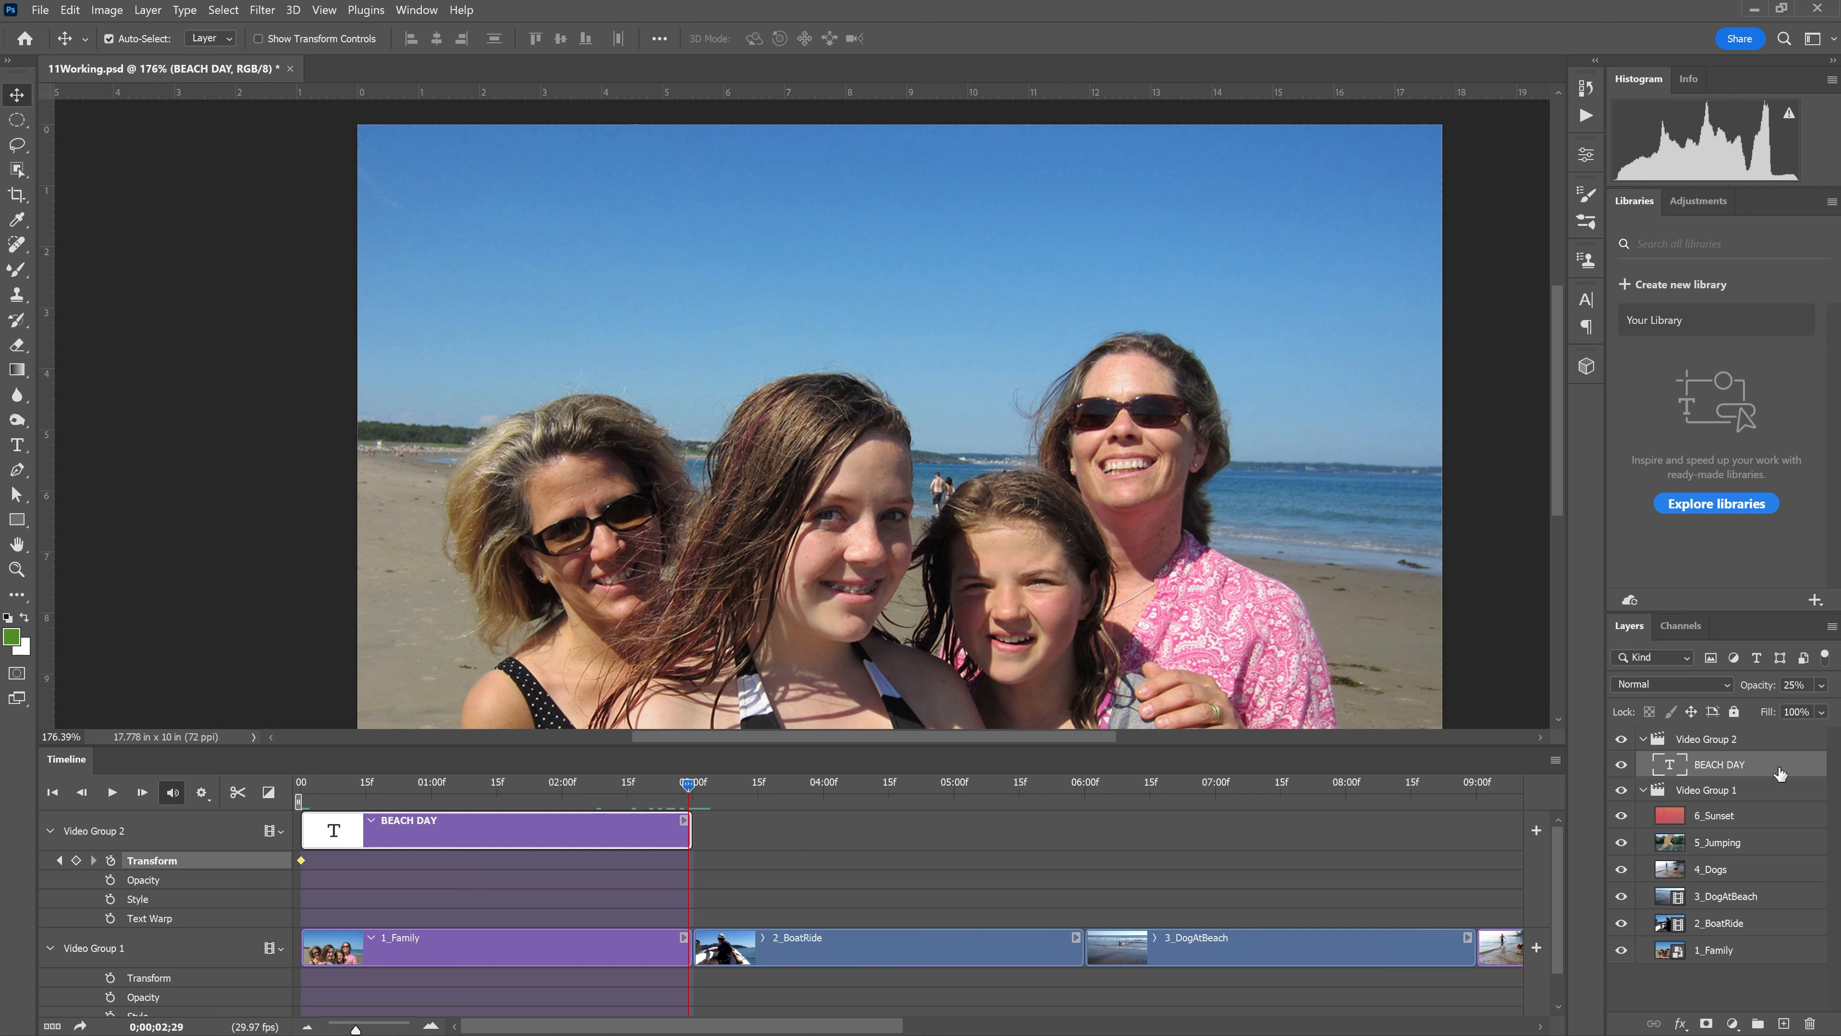
pyautogui.click(1476, 277)
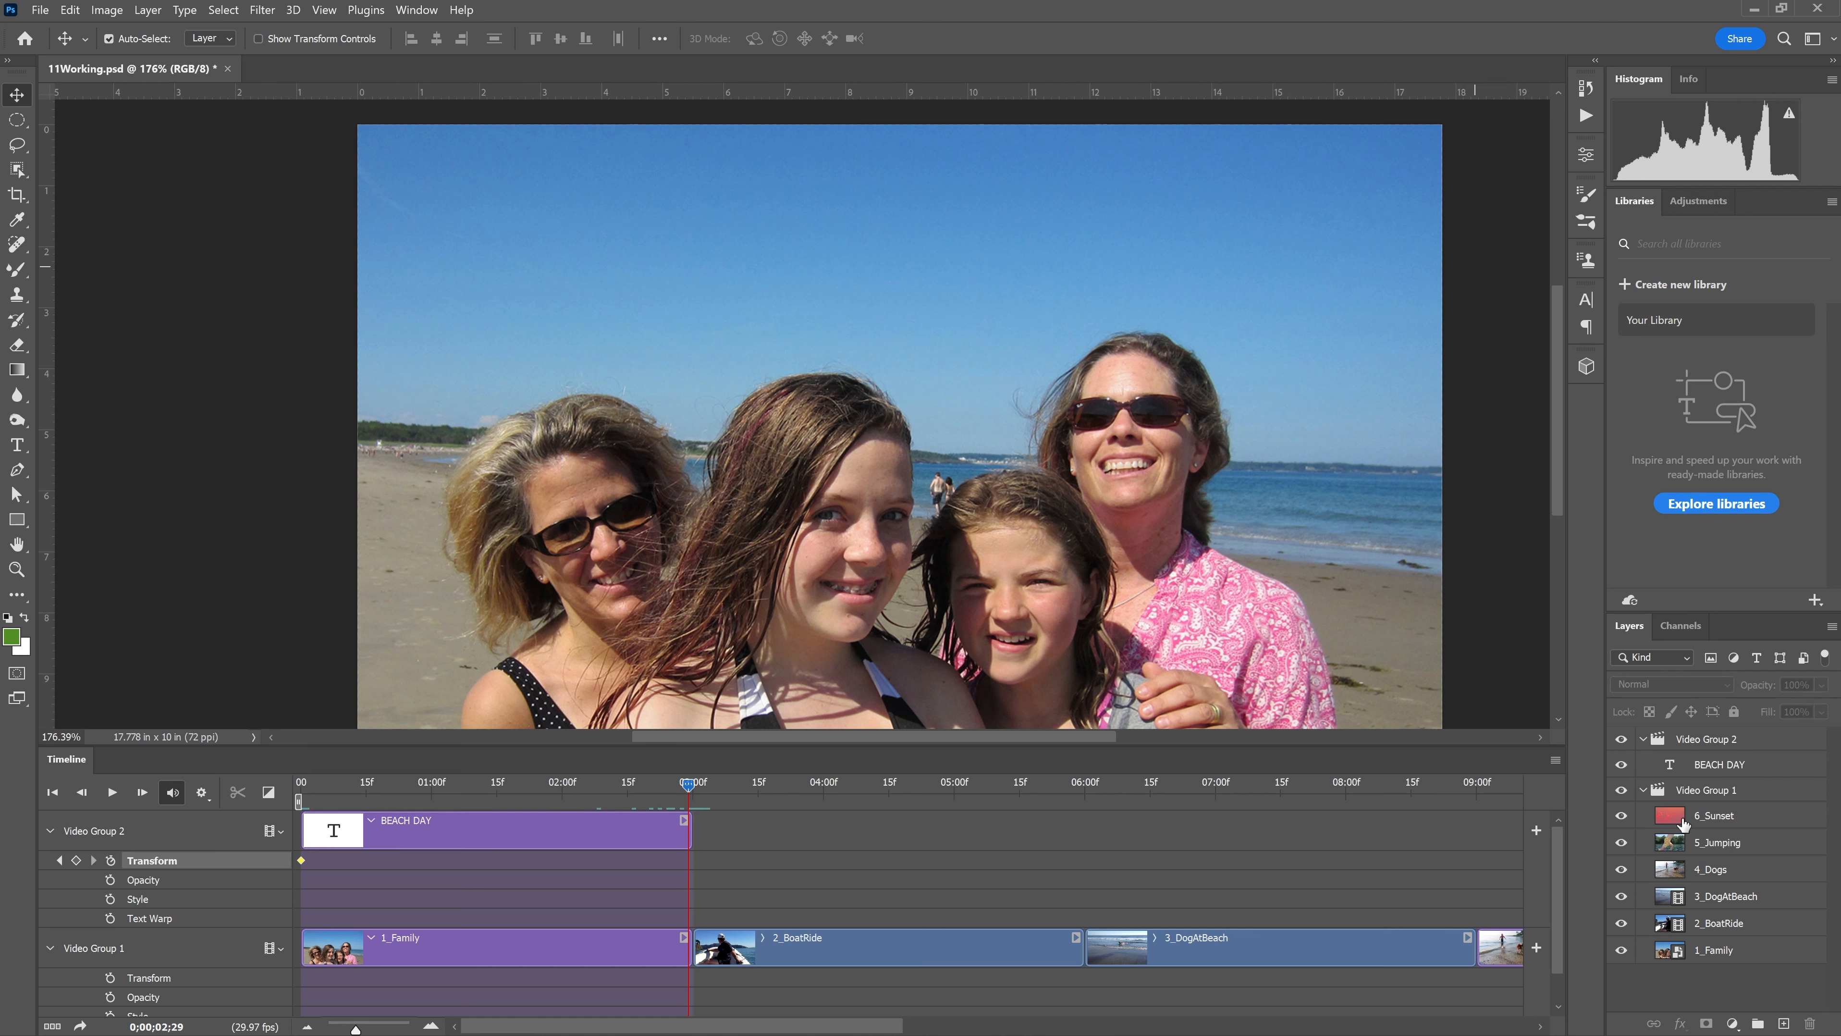
pyautogui.click(1686, 767)
pyautogui.moveTo(1369, 247); pyautogui.dragTo(1198, 241)
pyautogui.press('space')
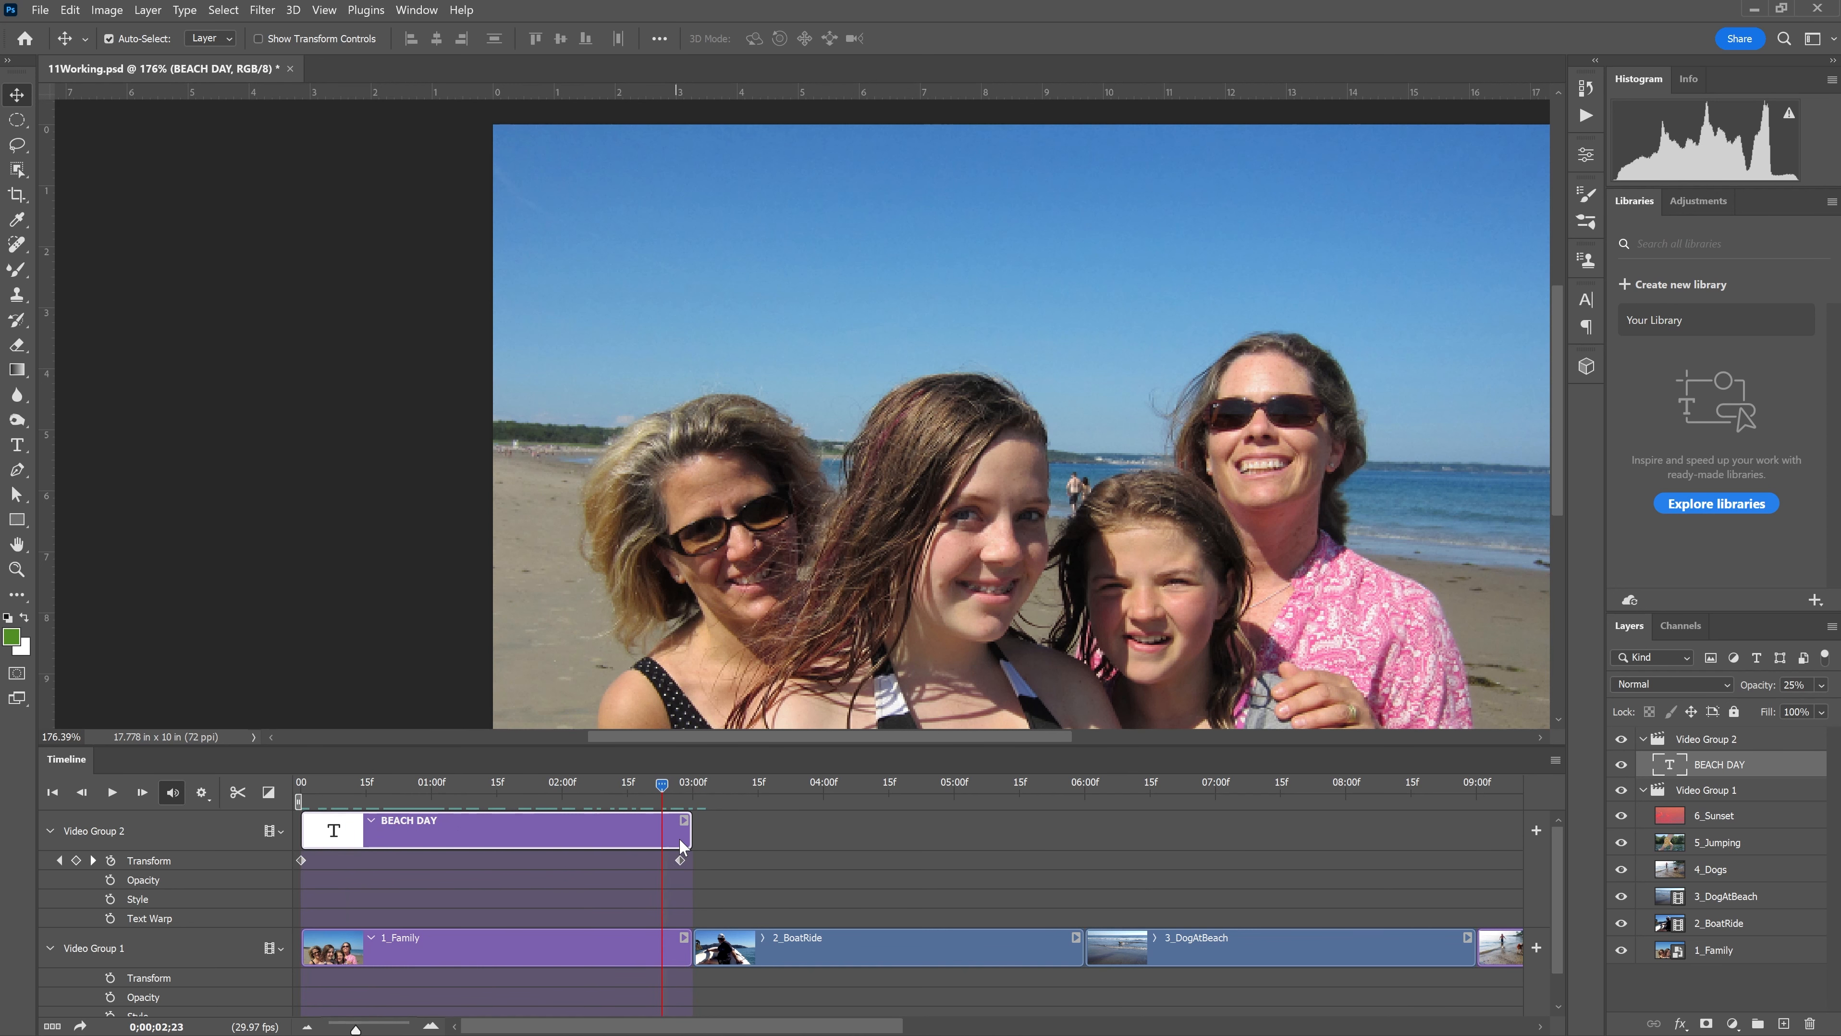
pyautogui.moveTo(685, 783); pyautogui.dragTo(300, 783)
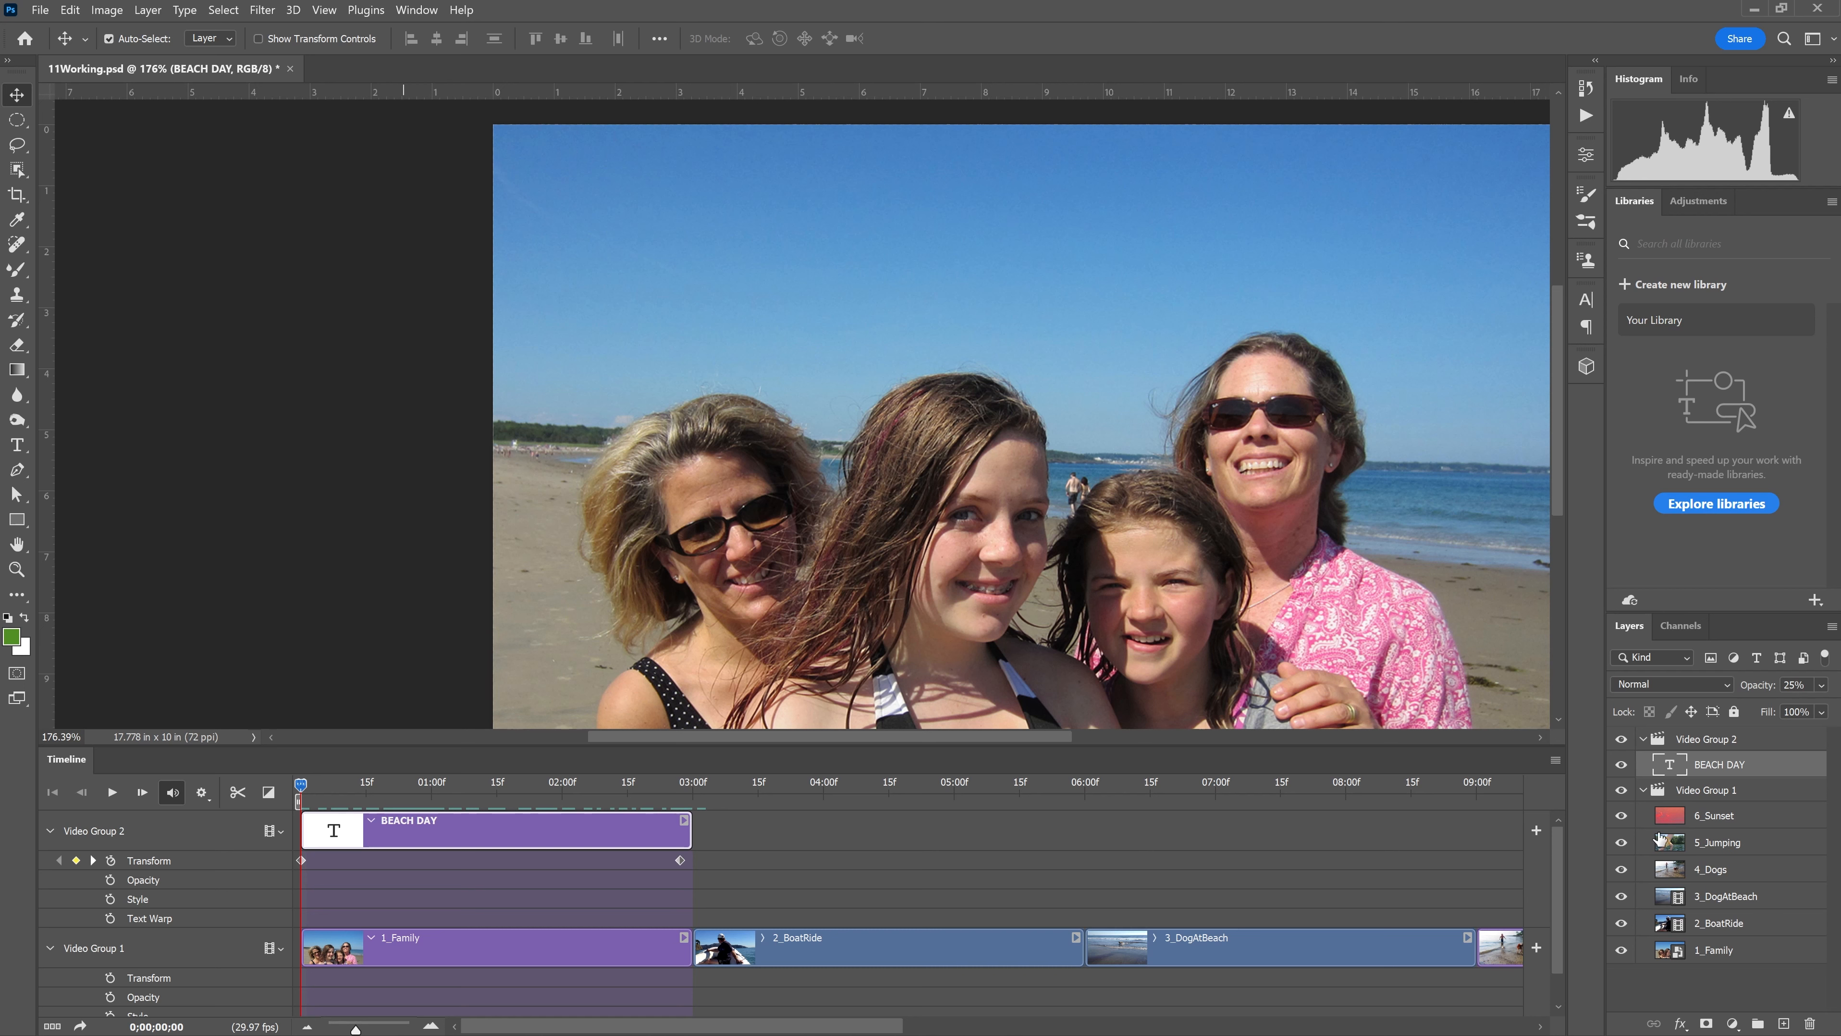
# Add a Black & White adjustment layer to the 3_DogAtBeach clip with the playhead at 0;00;06;01
pyautogui.click(1713, 902)
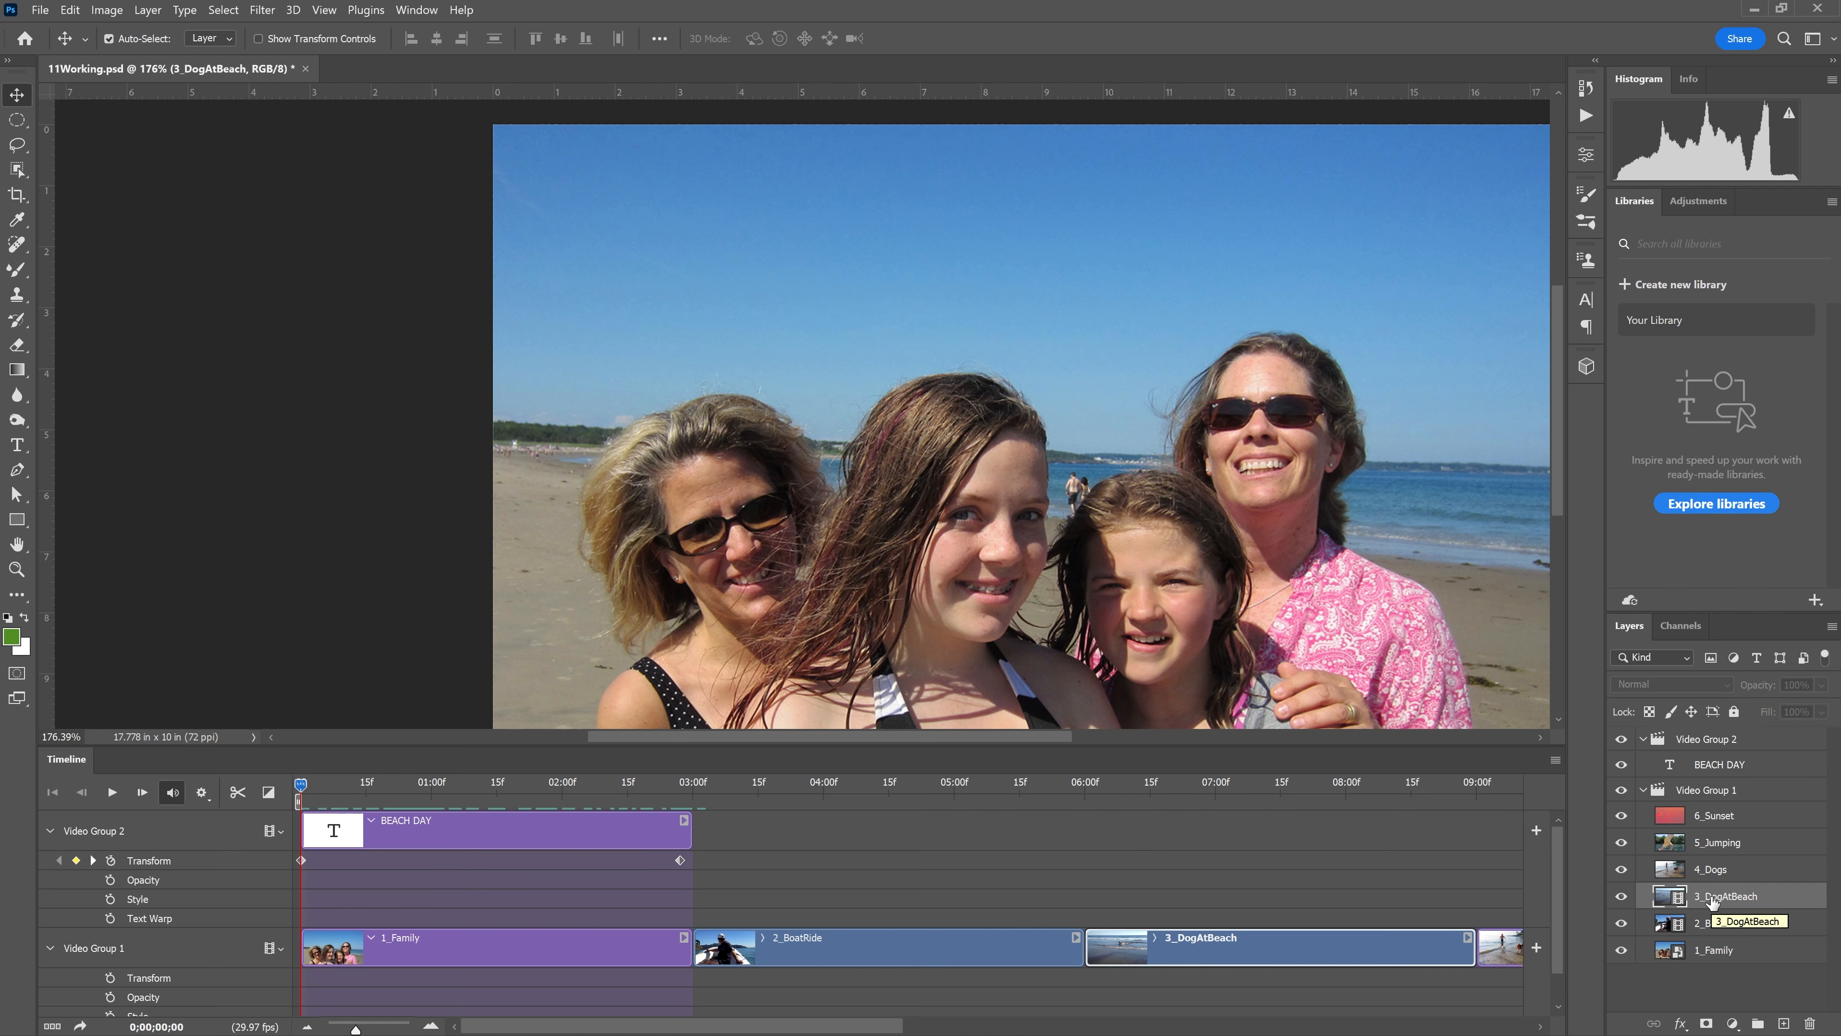
pyautogui.click(1091, 792)
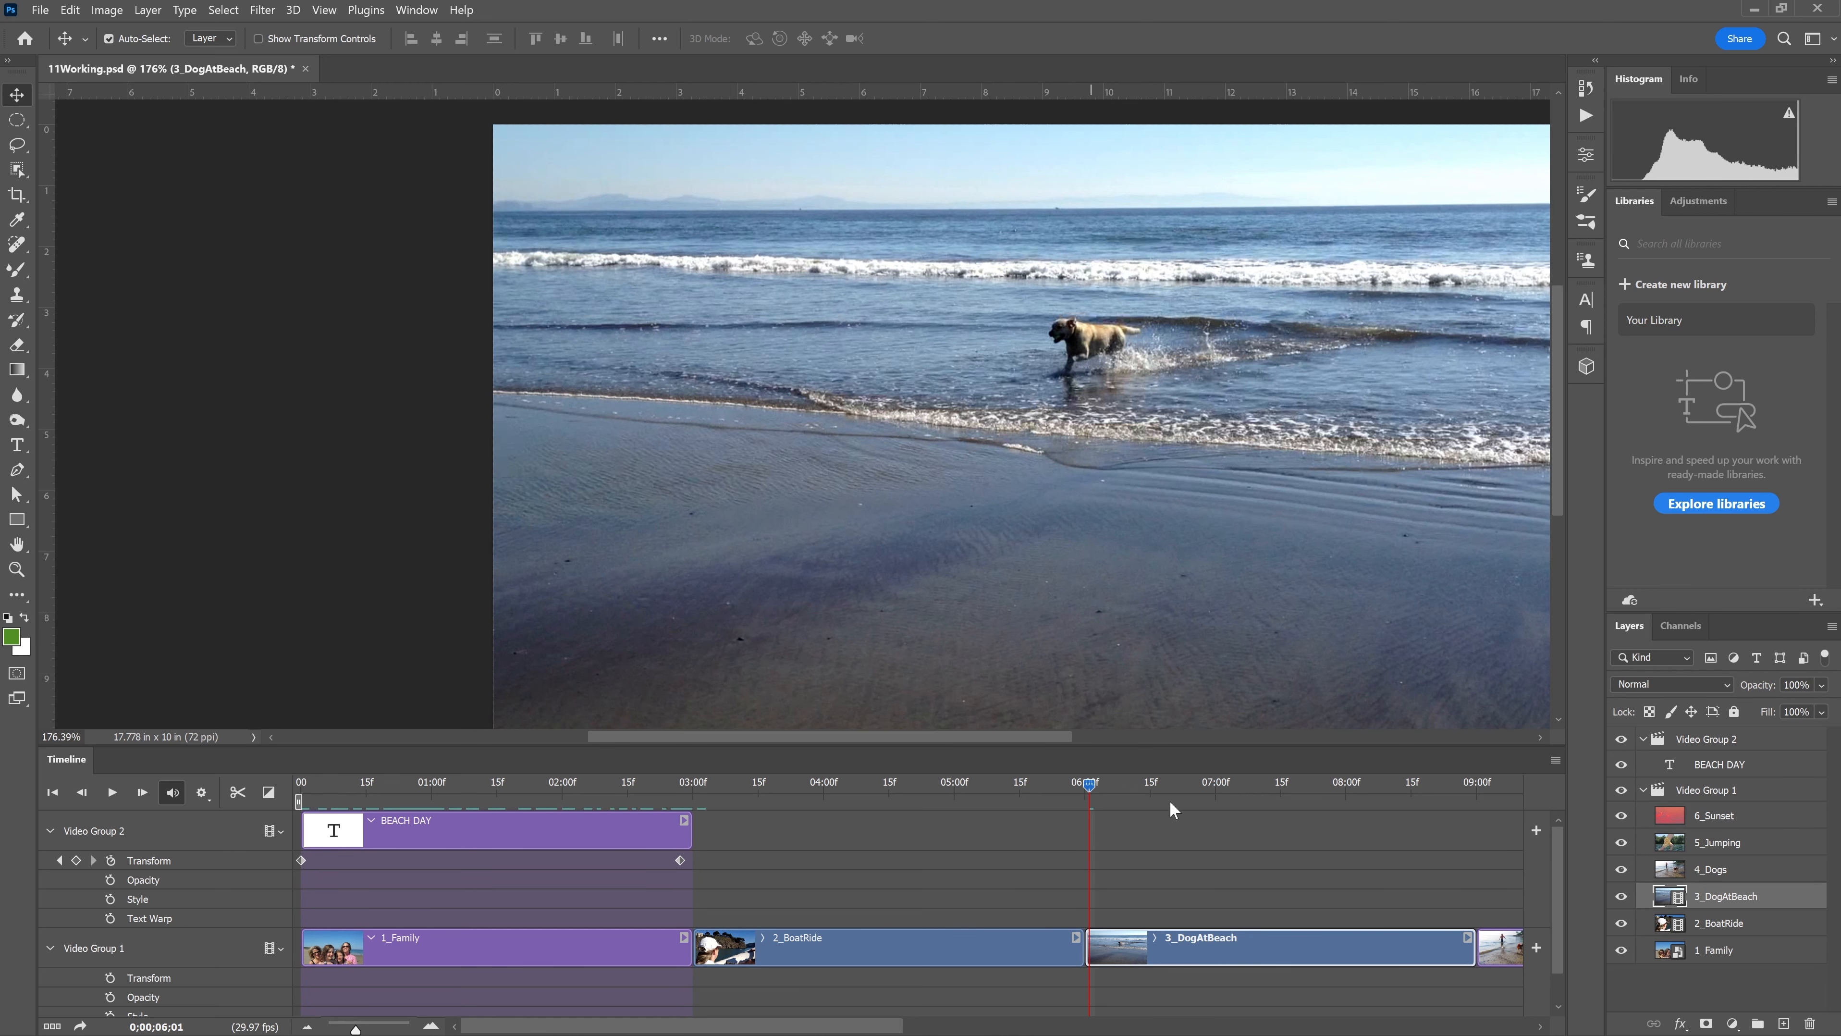
pyautogui.click(1701, 204)
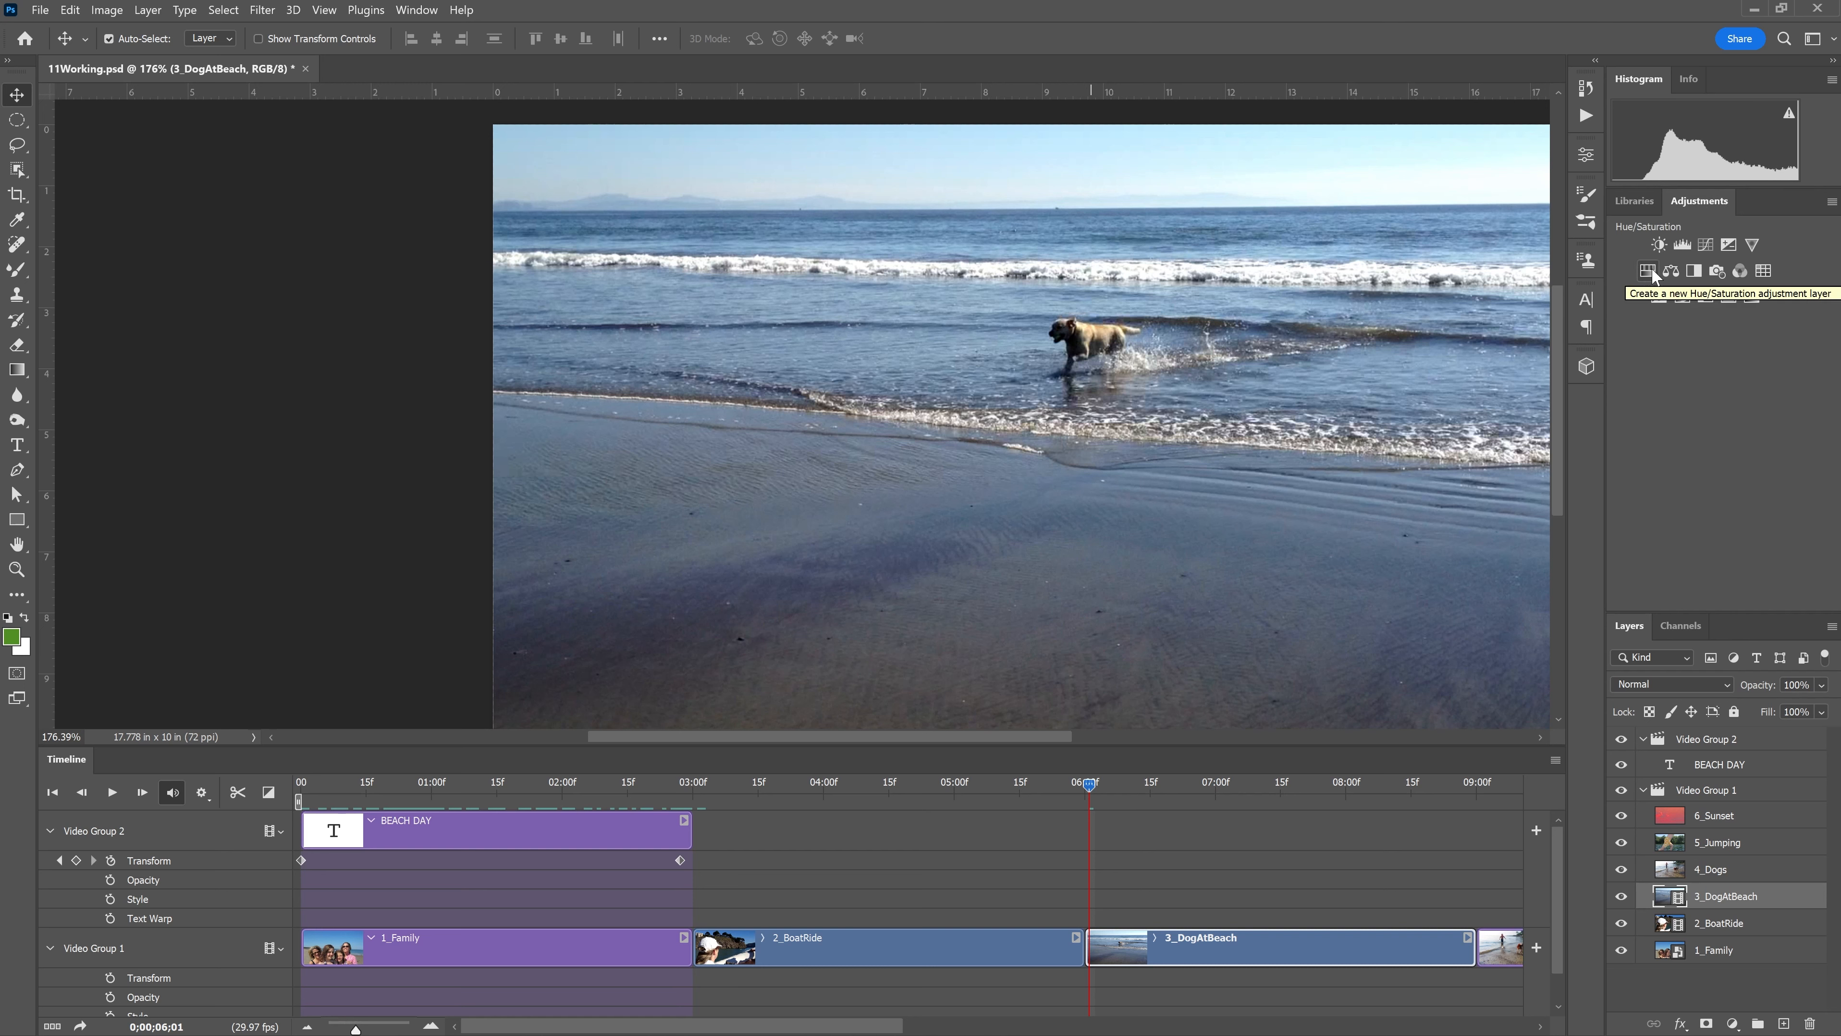
pyautogui.click(1696, 270)
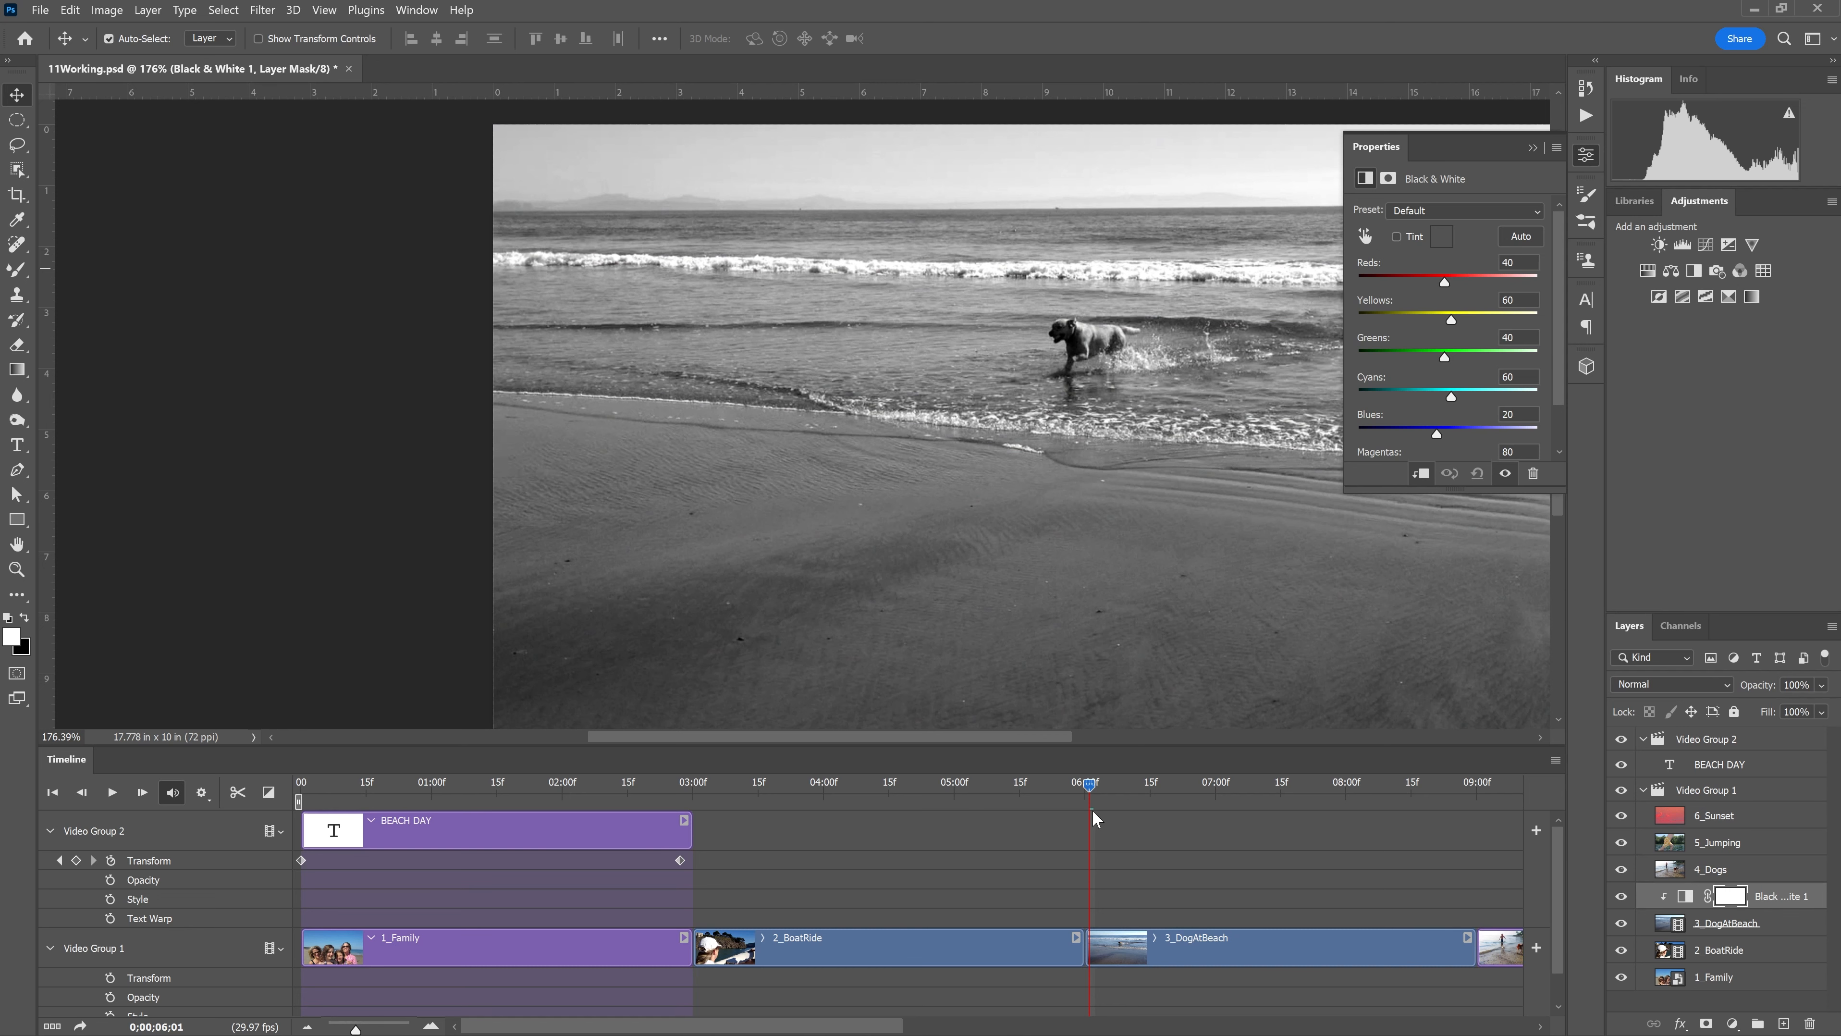
# Preview the black-and-white 3_DogAtBeach clip and apply the Zoom motion preset, set to Zoom In, to the 4_Dogs clip
pyautogui.moveTo(1090, 784); pyautogui.dragTo(1134, 775)
pyautogui.click(1250, 781)
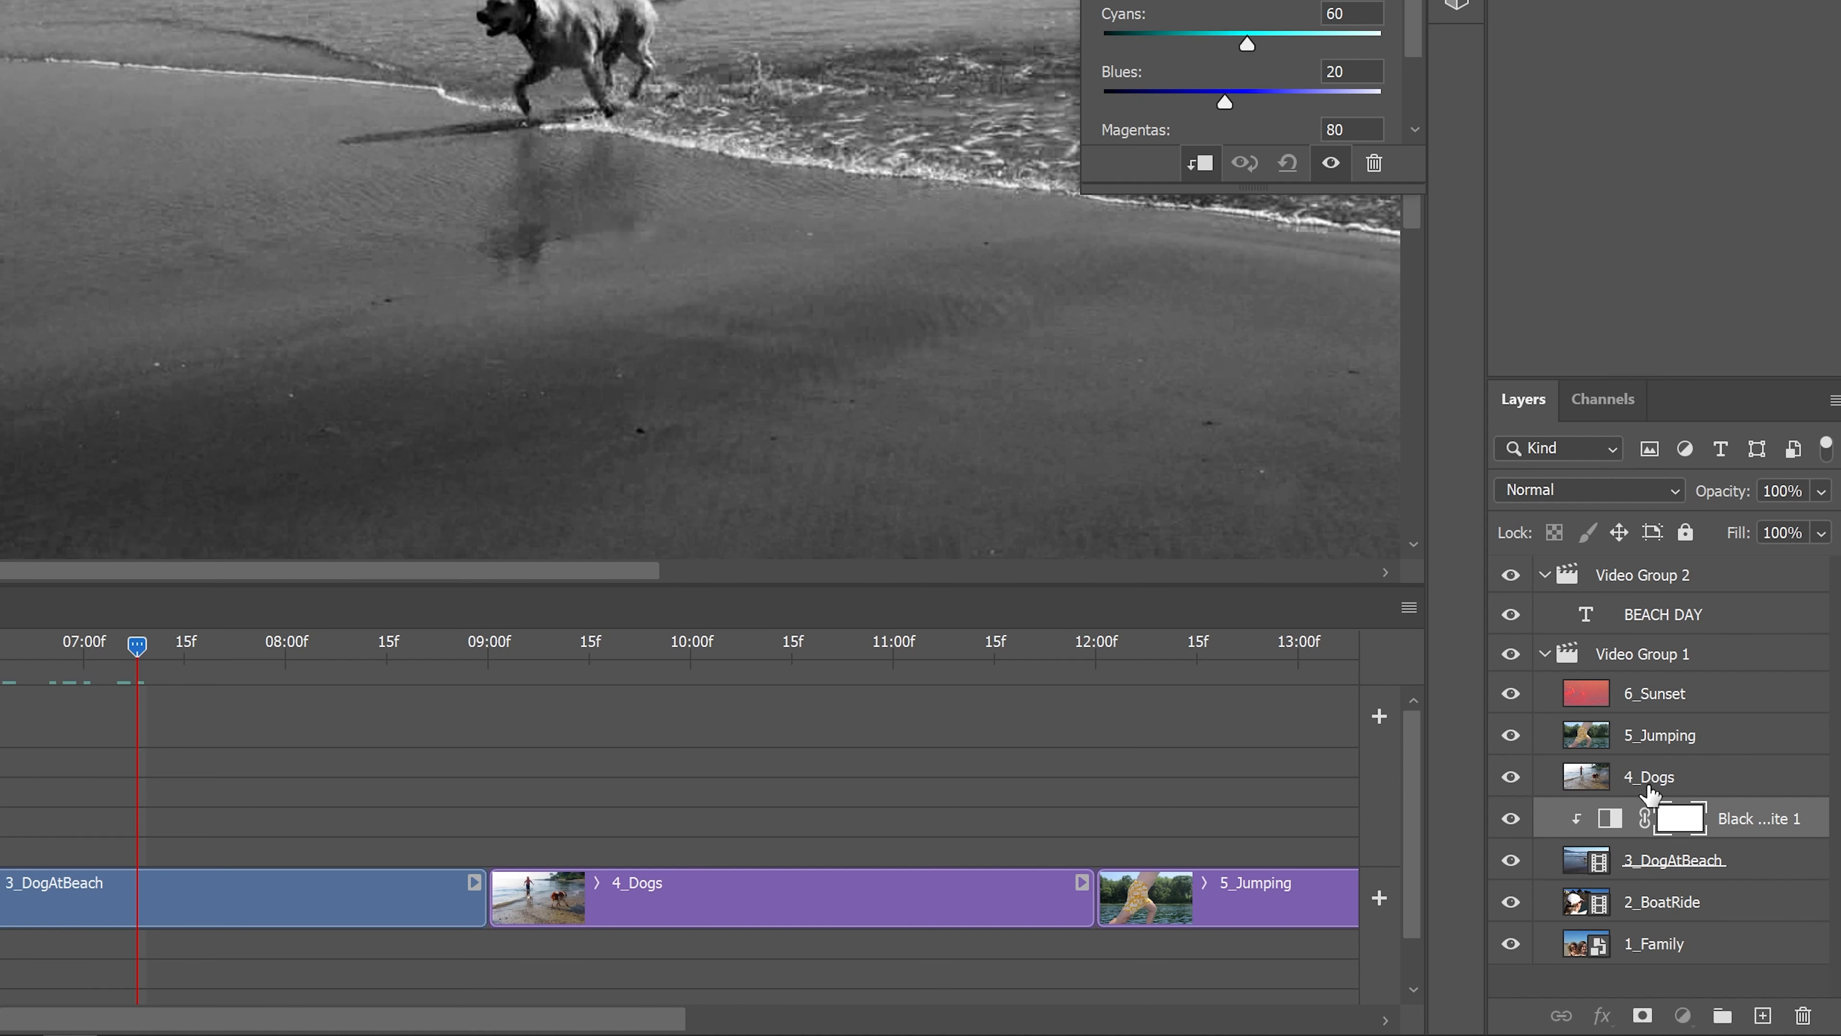
pyautogui.click(1649, 787)
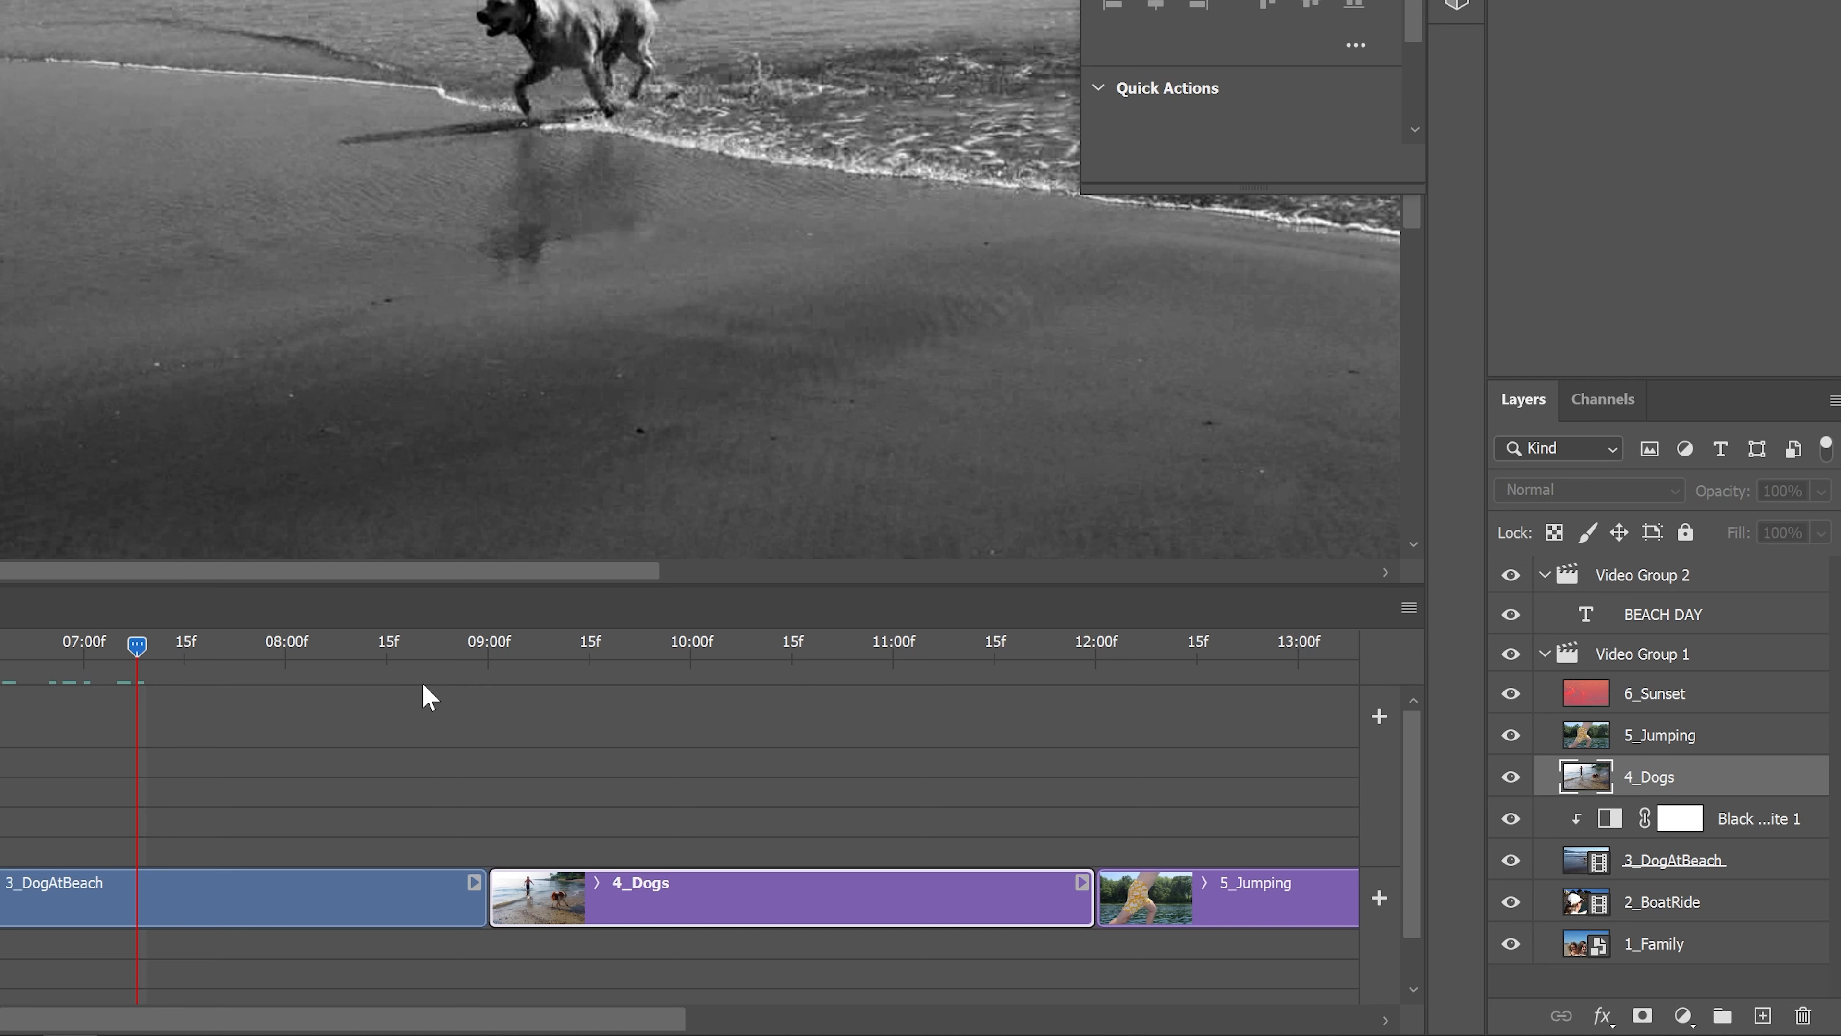
pyautogui.click(500, 645)
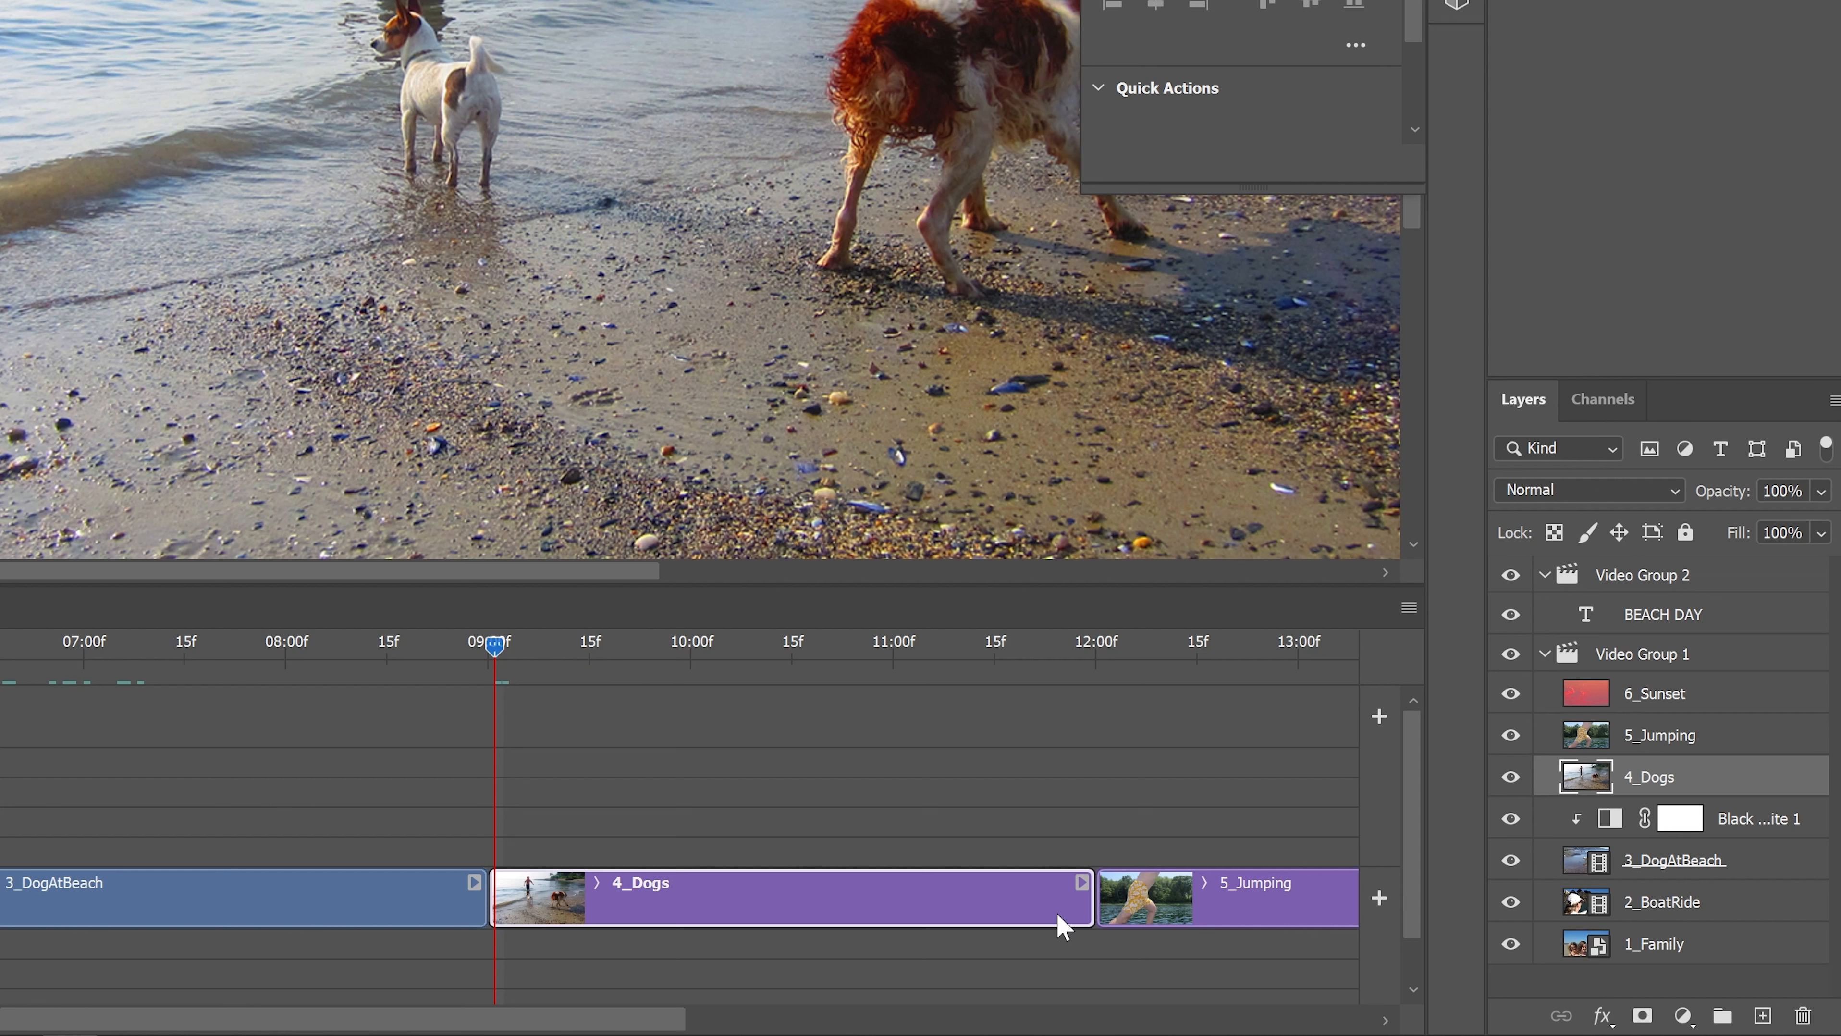
pyautogui.click(1079, 881)
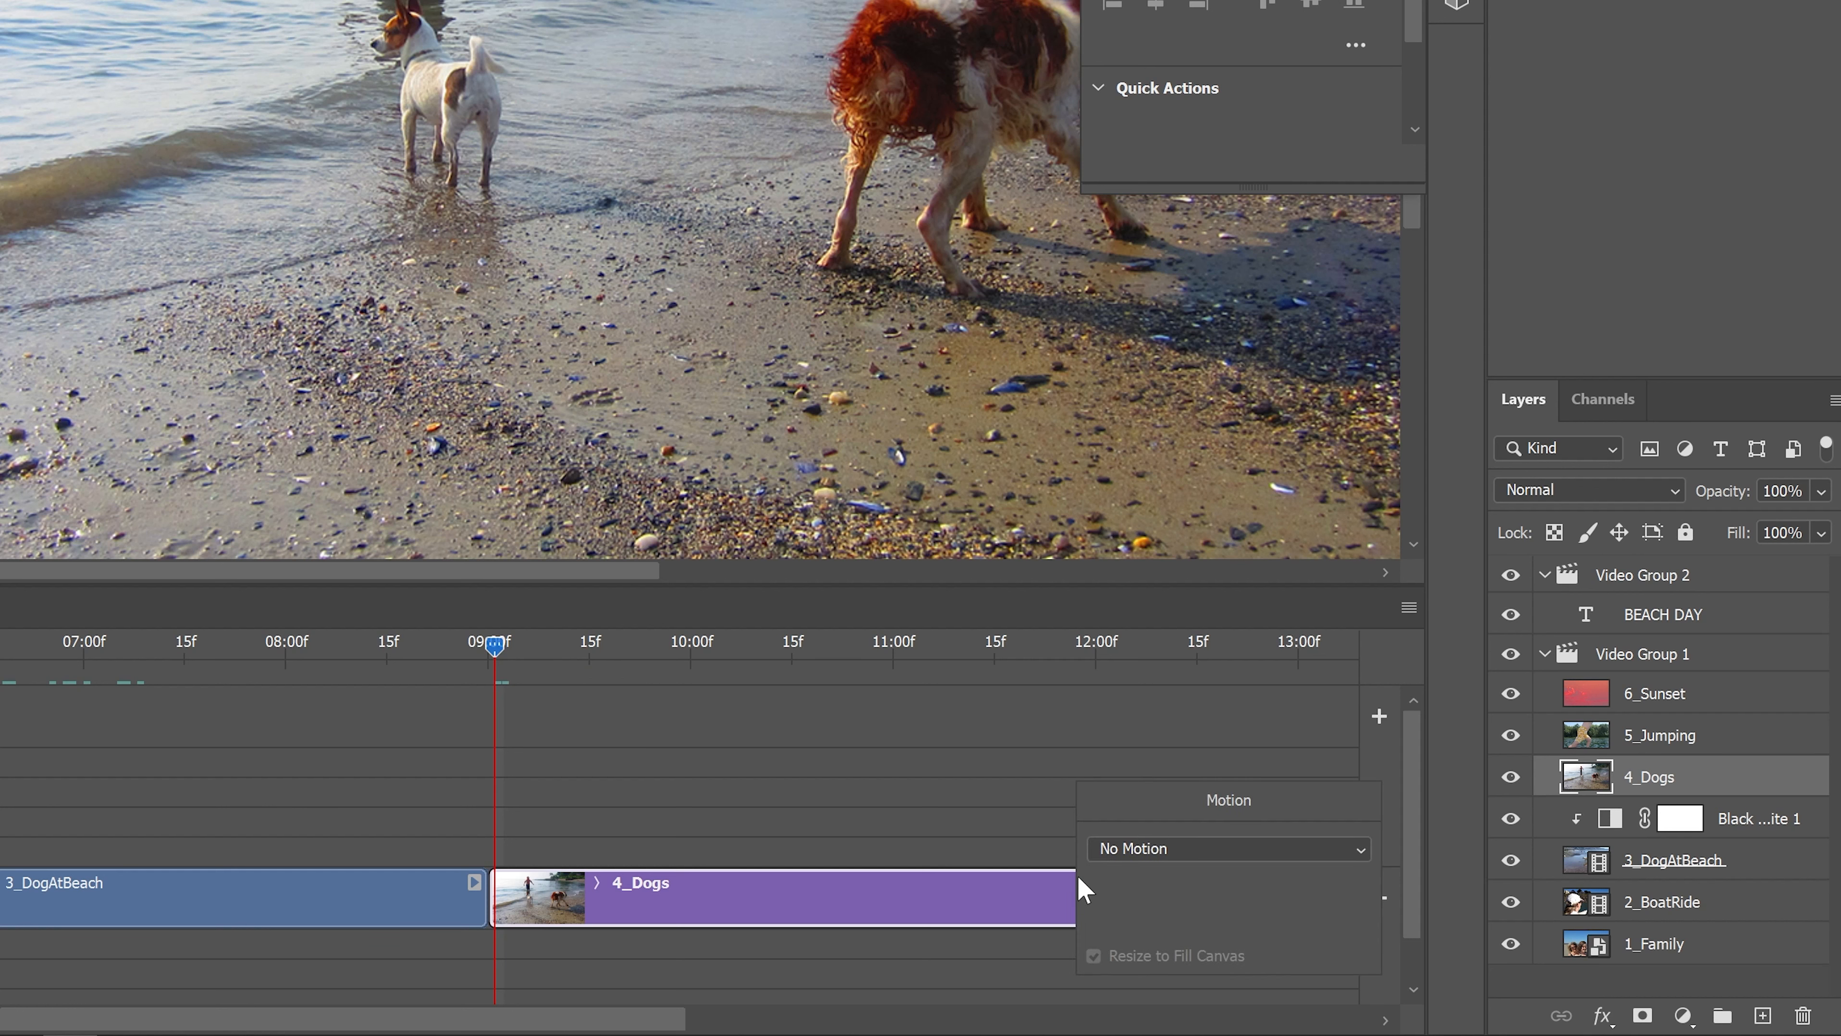
pyautogui.click(1109, 847)
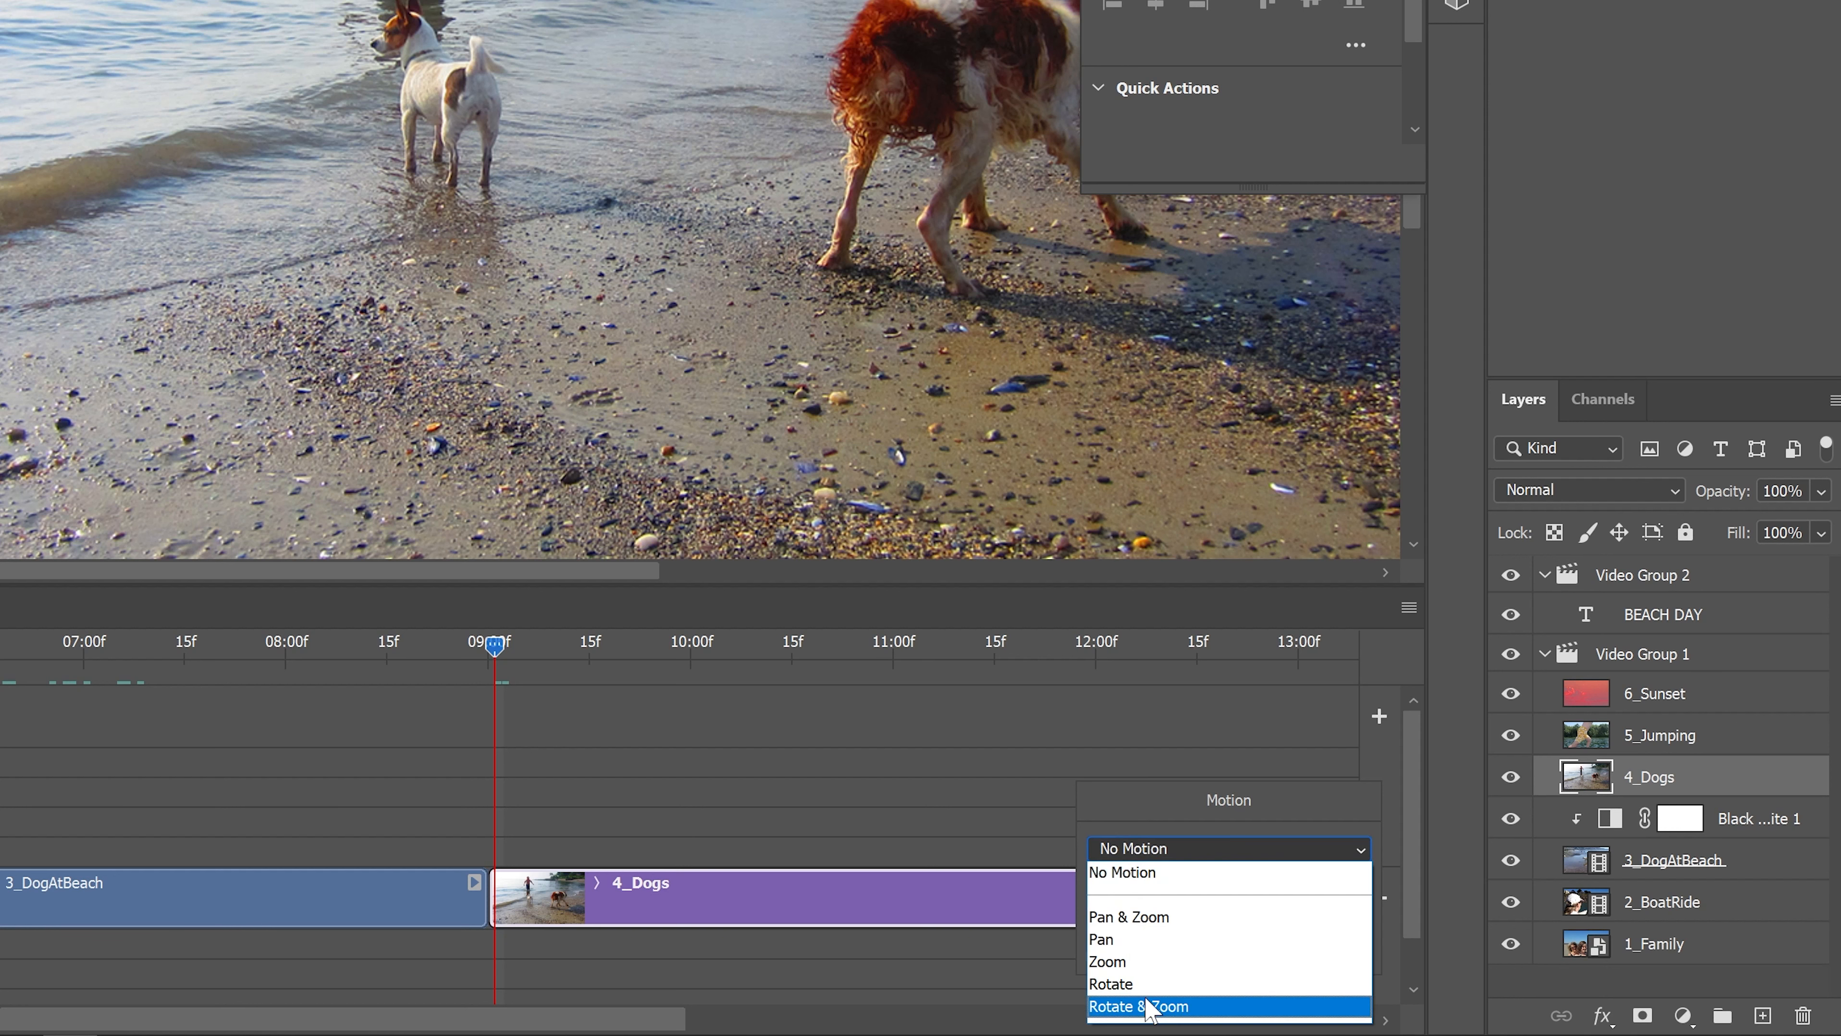
pyautogui.click(1154, 963)
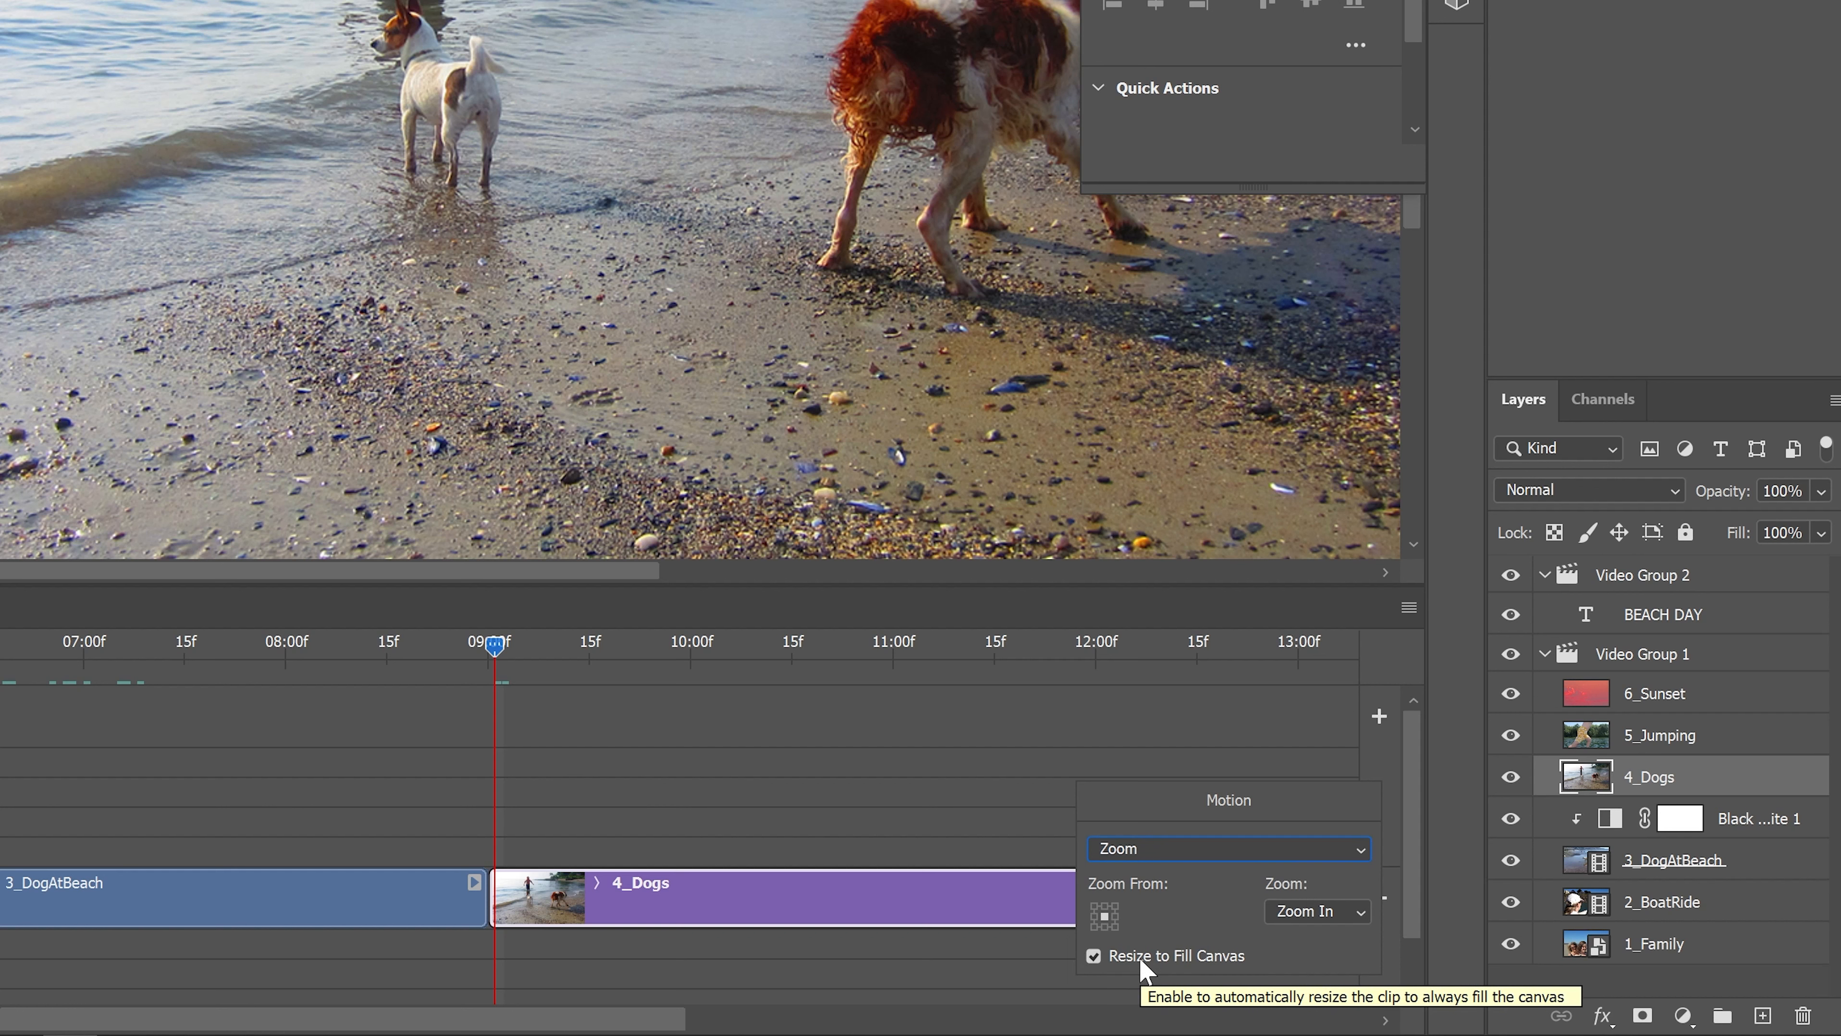
pyautogui.click(980, 763)
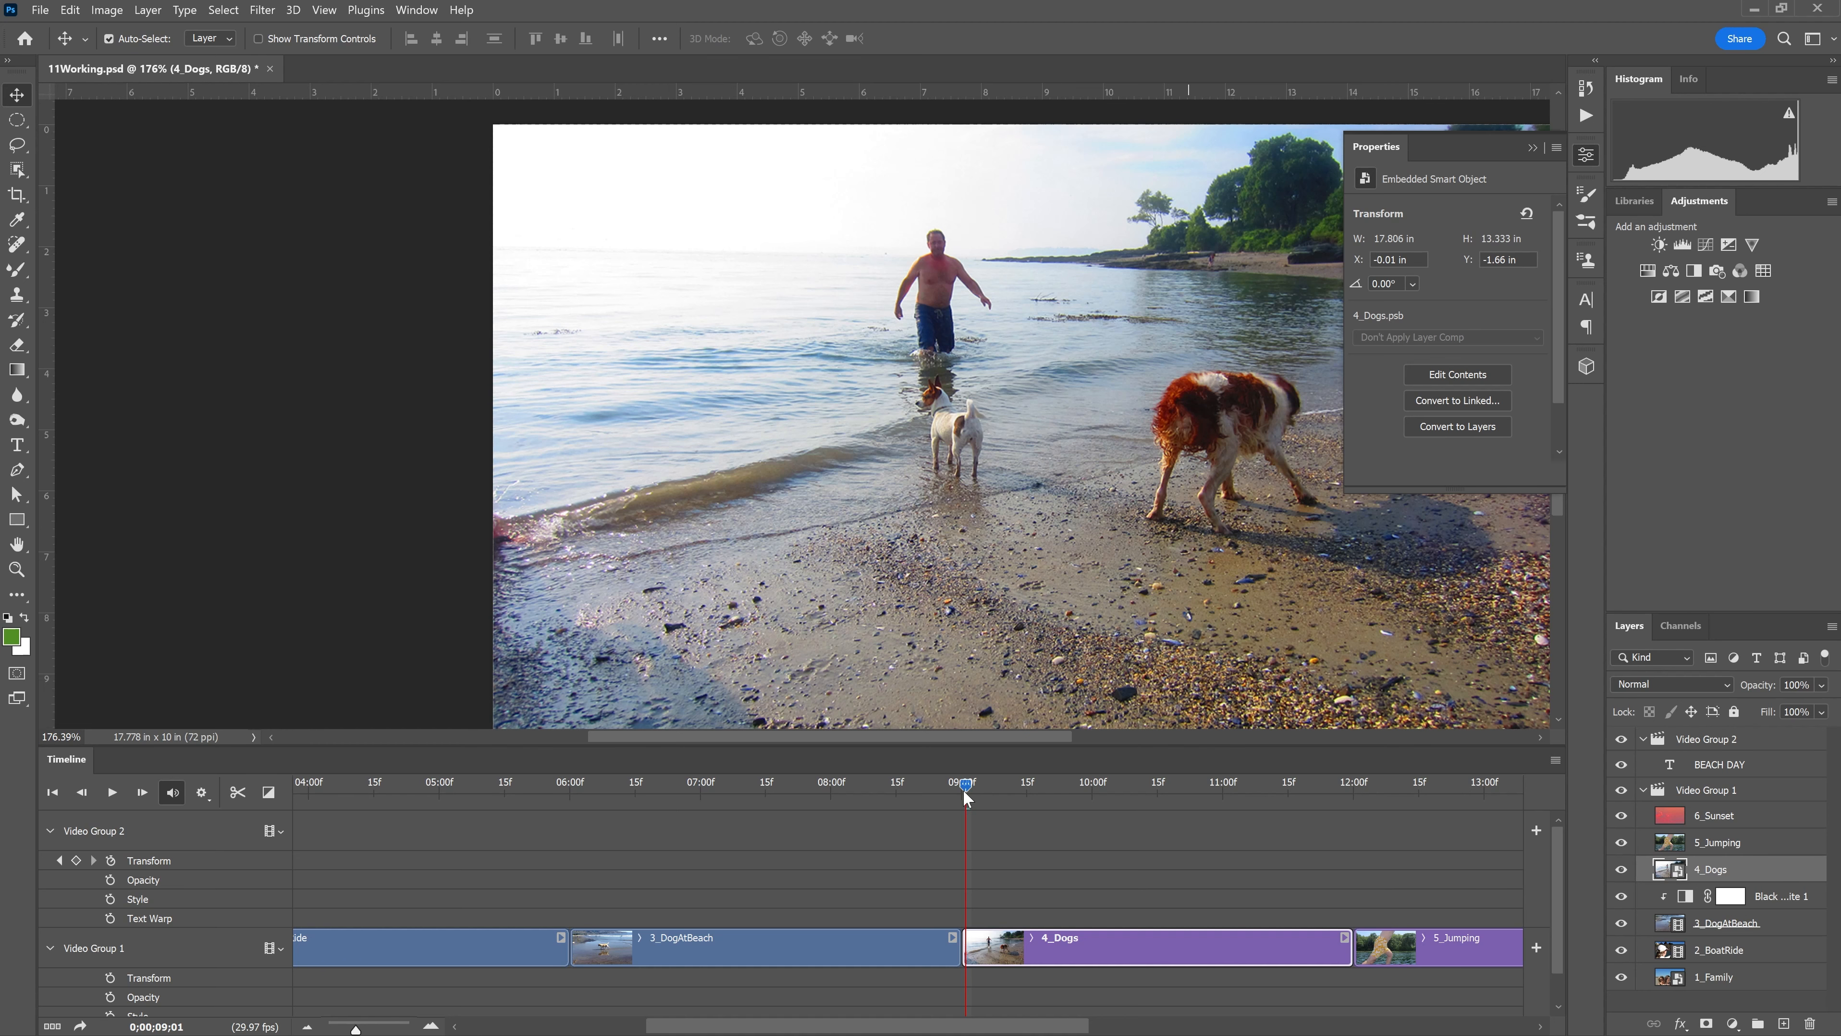
# Scrub through the 4_Dogs clip to 0;00;11;13 to preview its zoom motion
pyautogui.moveTo(963, 788); pyautogui.dragTo(1279, 823)
pyautogui.hscroll(5, 500, 939)
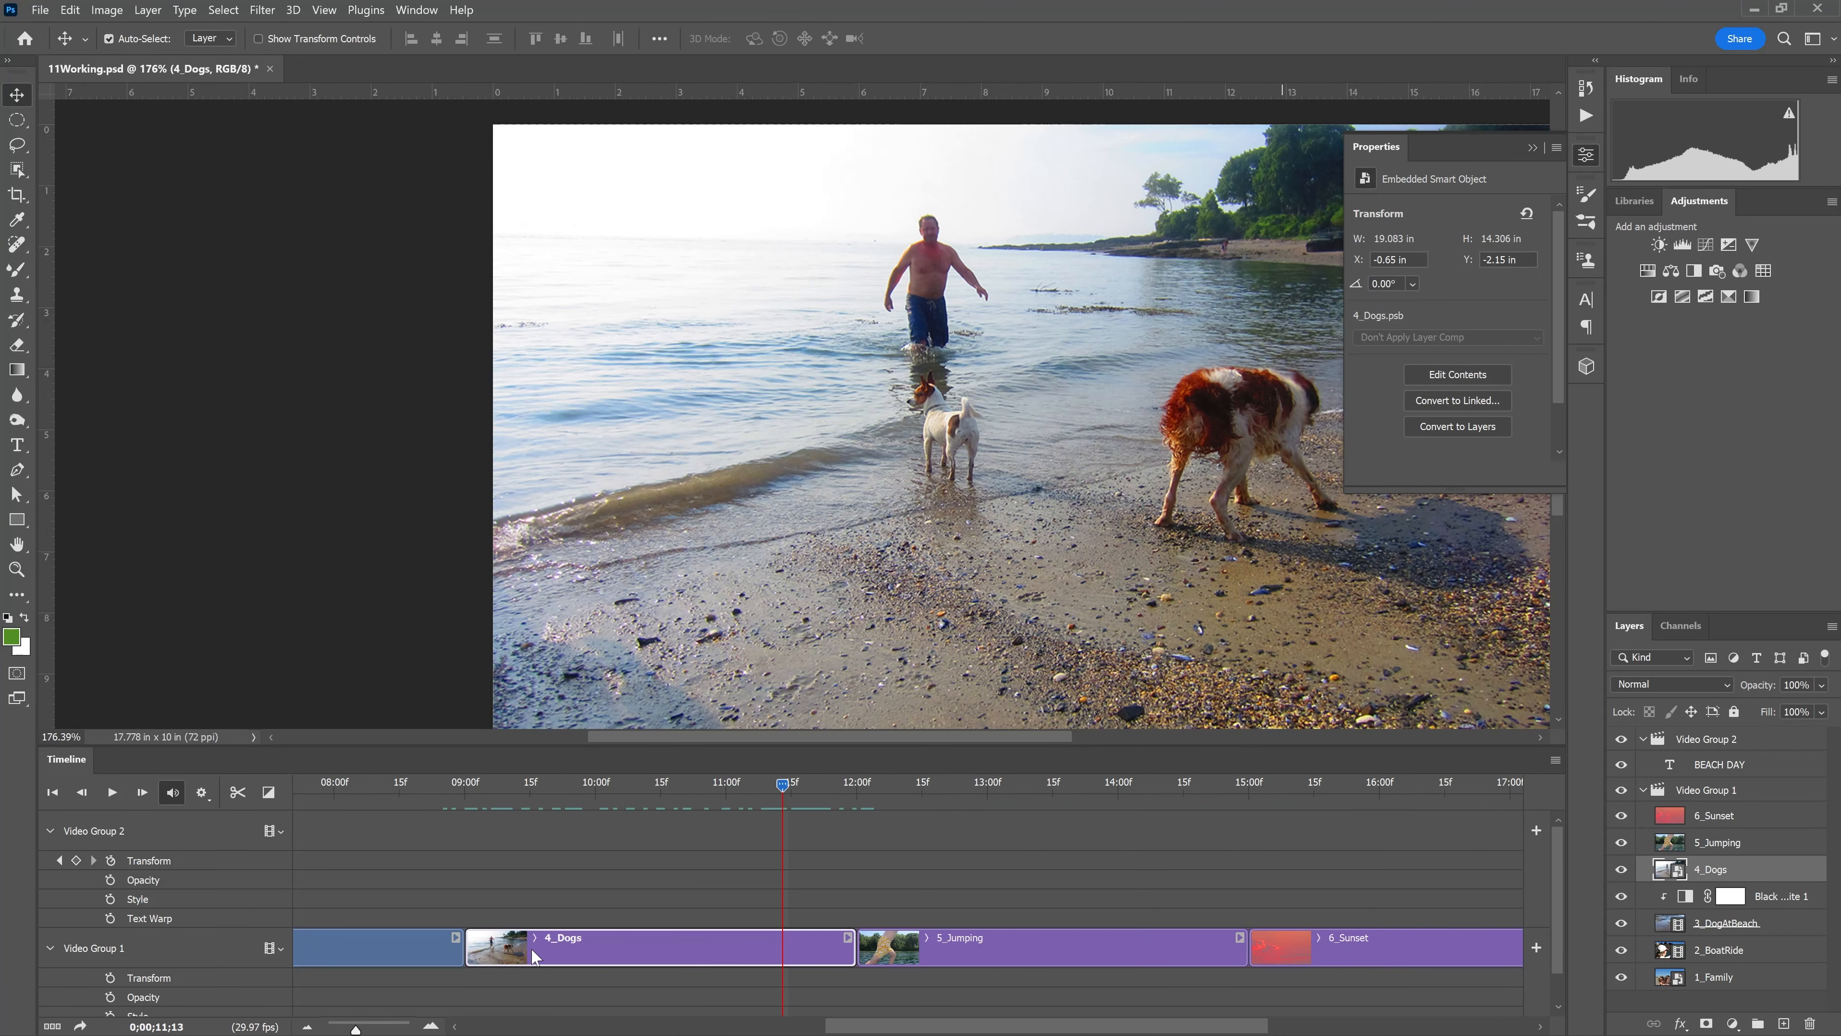
pyautogui.scroll(-1, 556, 922)
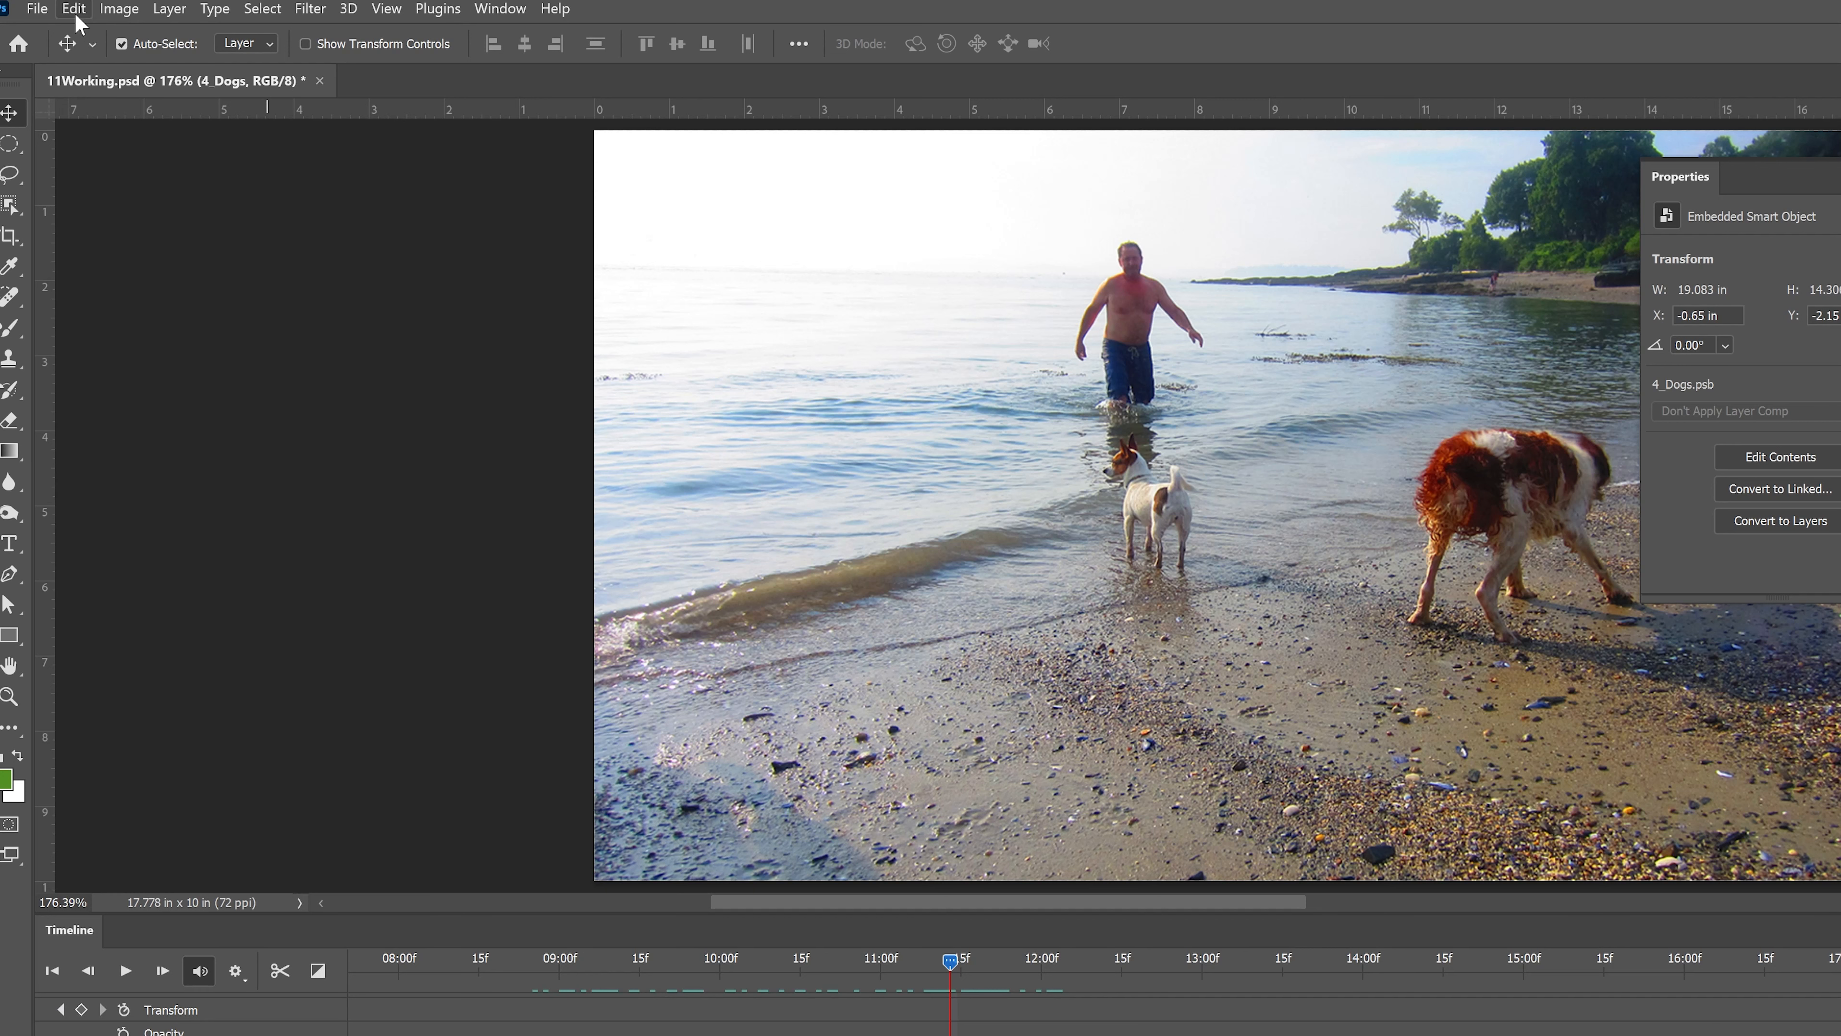
# Scale the 4_Dogs photo to 120% width and height with Free Transform at 0;00;11;13
pyautogui.click(76, 16)
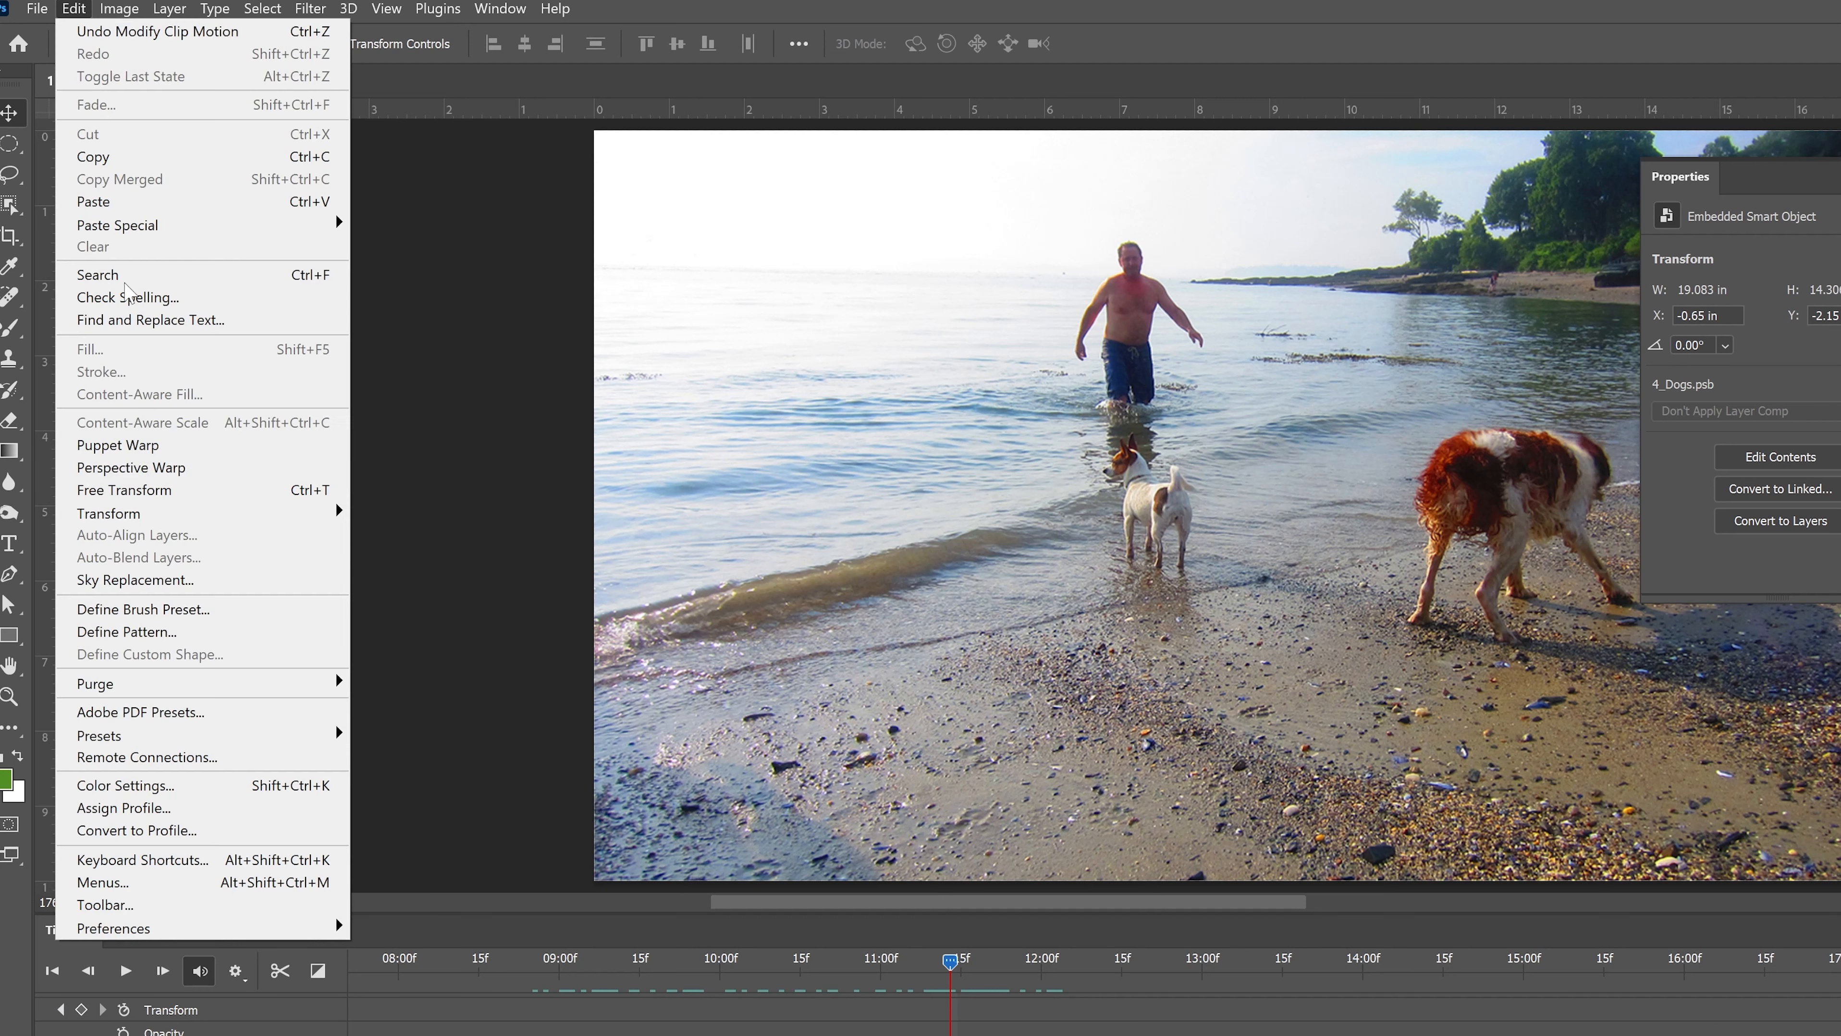
pyautogui.click(178, 487)
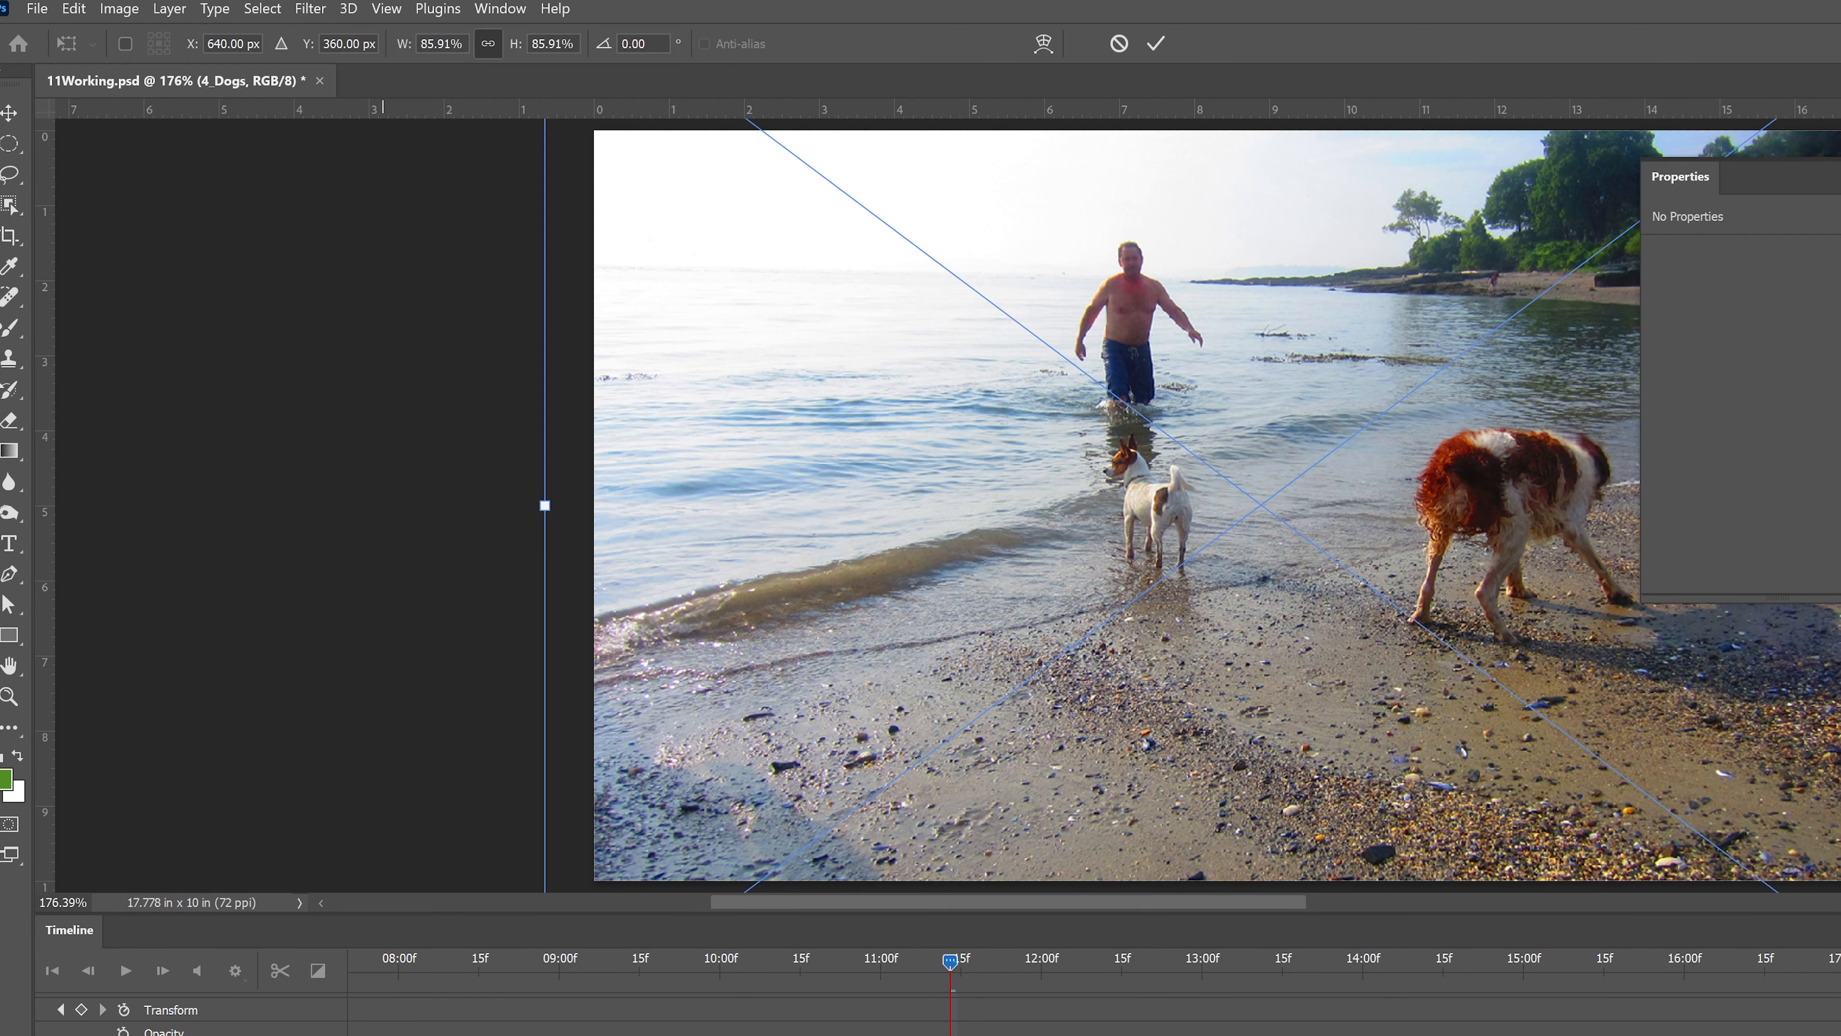
pyautogui.press('Tab')
pyautogui.press('Home')
pyautogui.press('Right')
pyautogui.press('Right')
pyautogui.press('Right')
pyautogui.hotkey('shift', 'Right')
pyautogui.write('0')
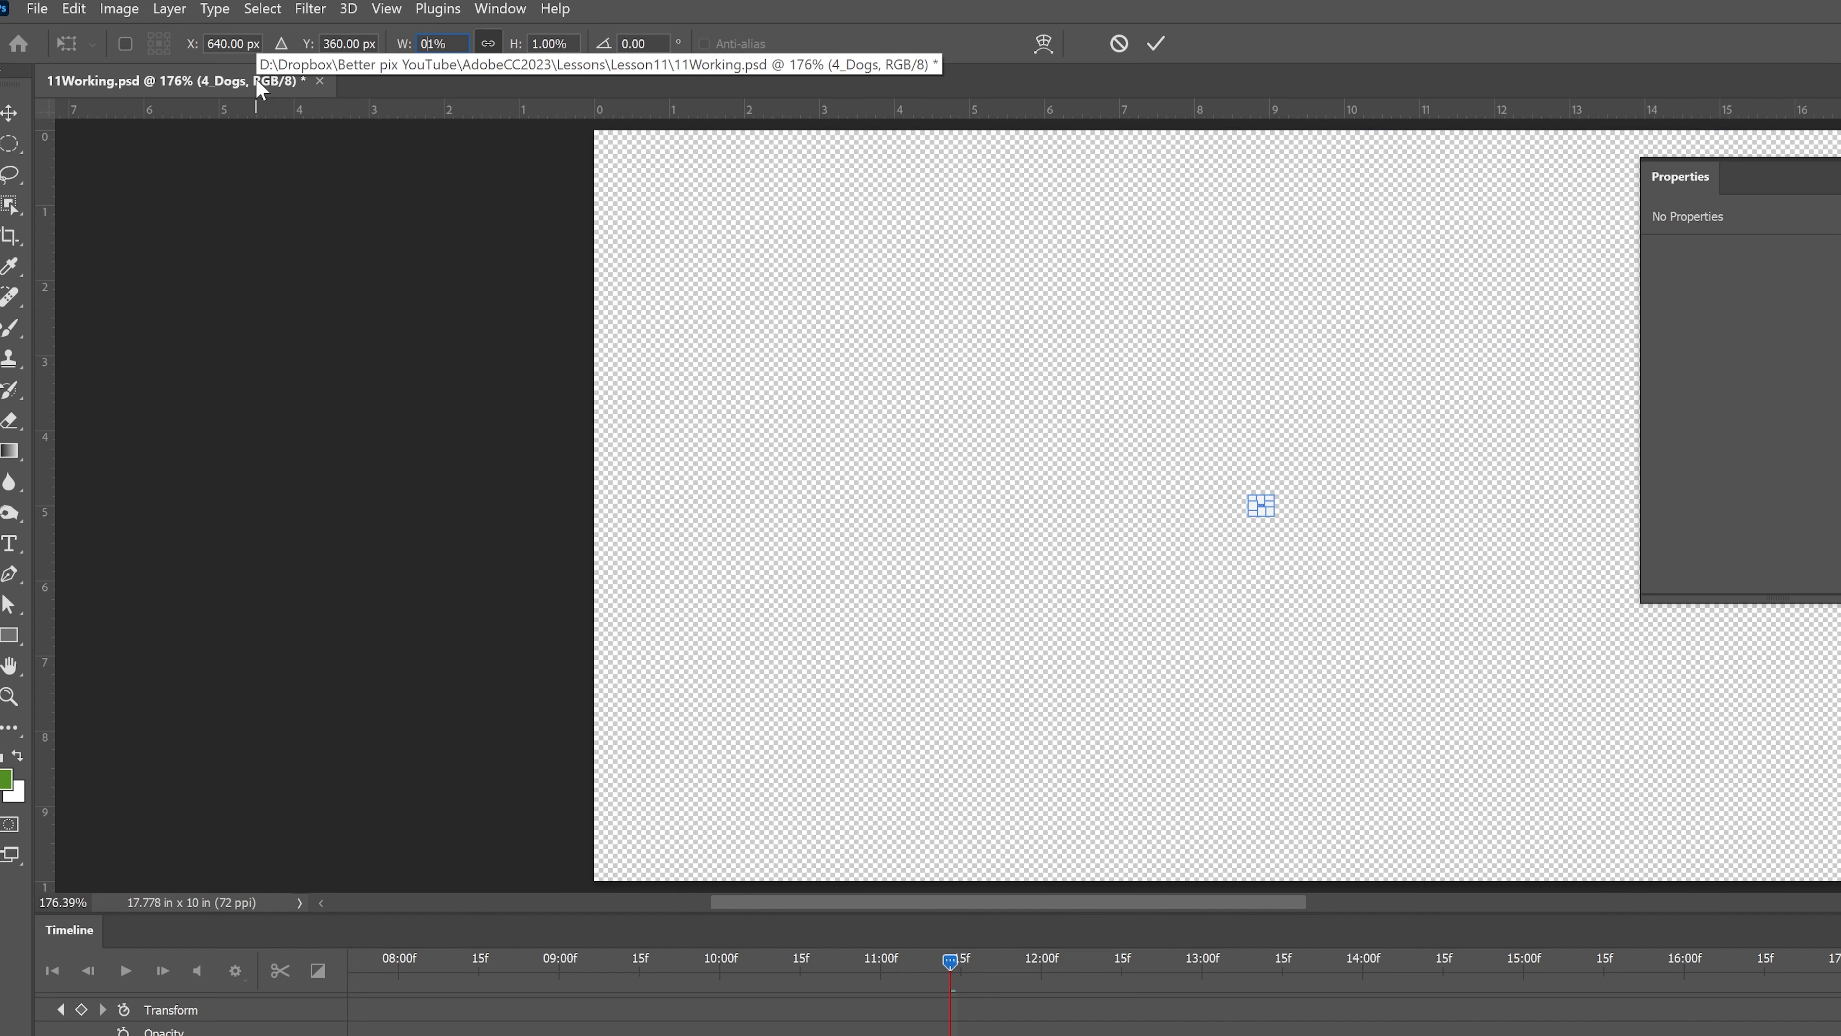
pyautogui.write('120')
pyautogui.press('Return')
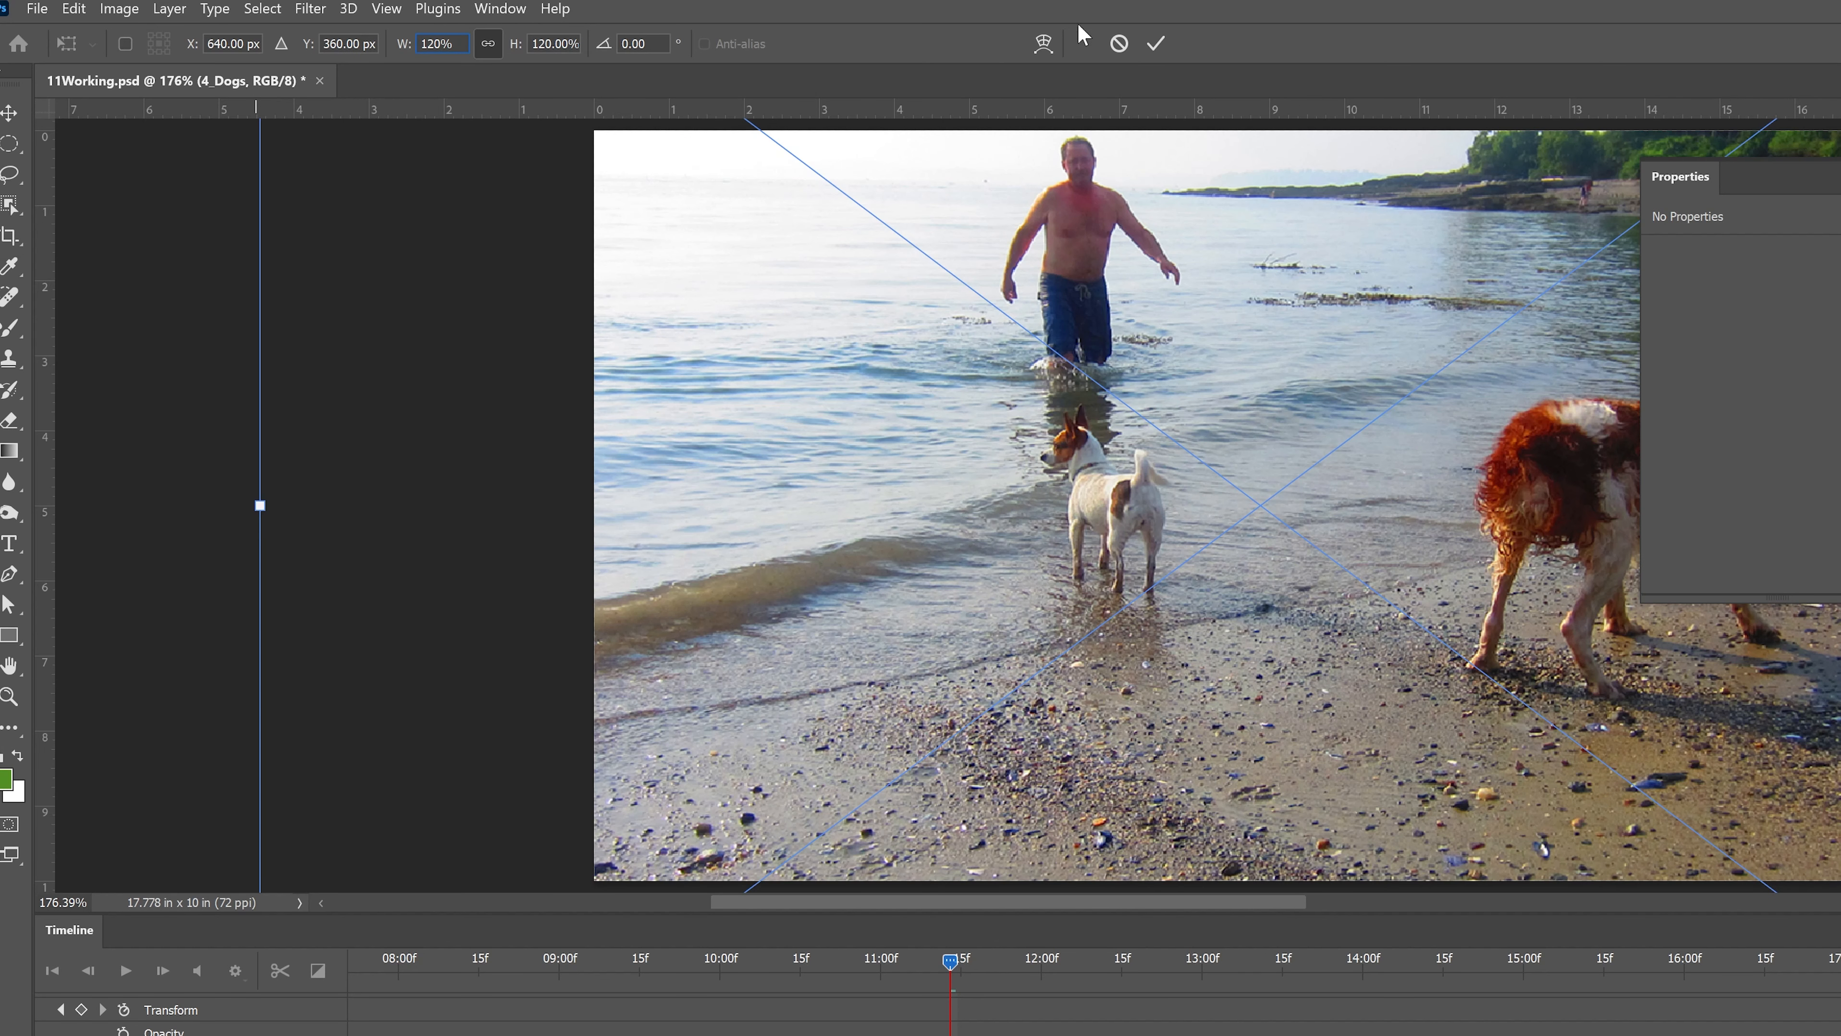
pyautogui.click(1155, 43)
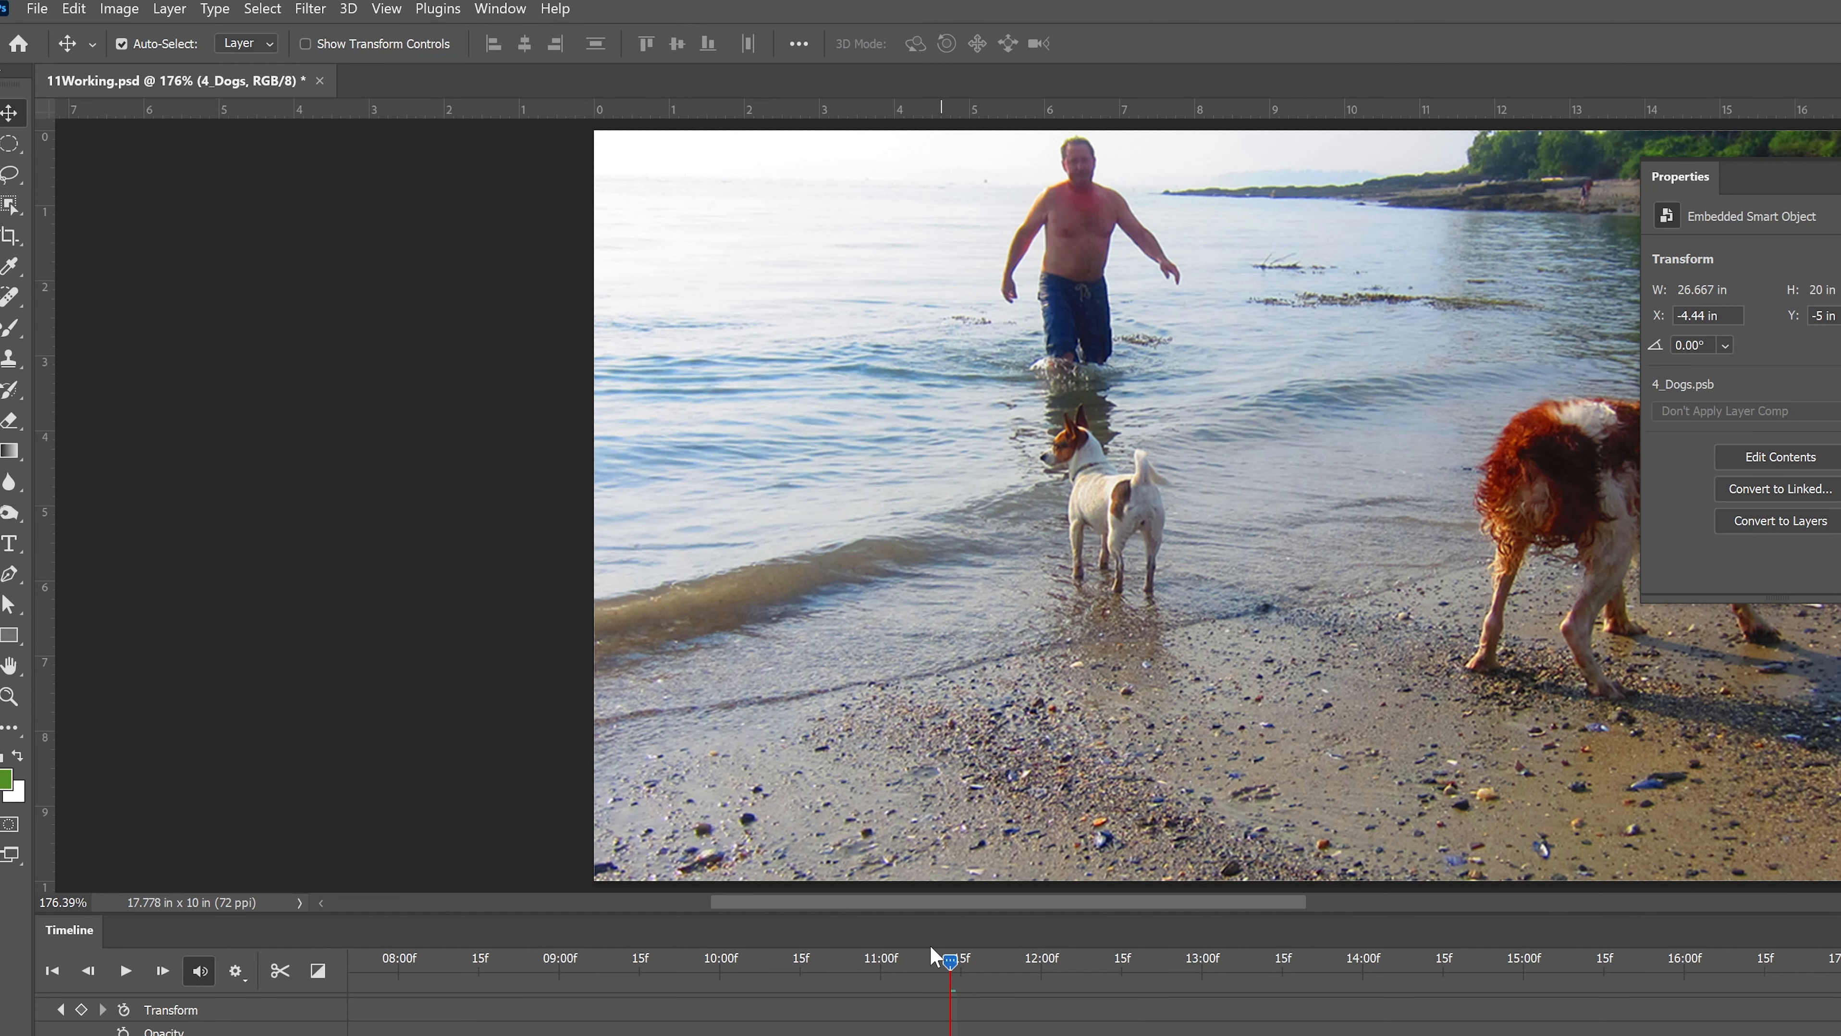
# Adjust the Transform keyframes near the end of the 4_Dogs clip and save the document
pyautogui.moveTo(929, 944); pyautogui.dragTo(842, 959)
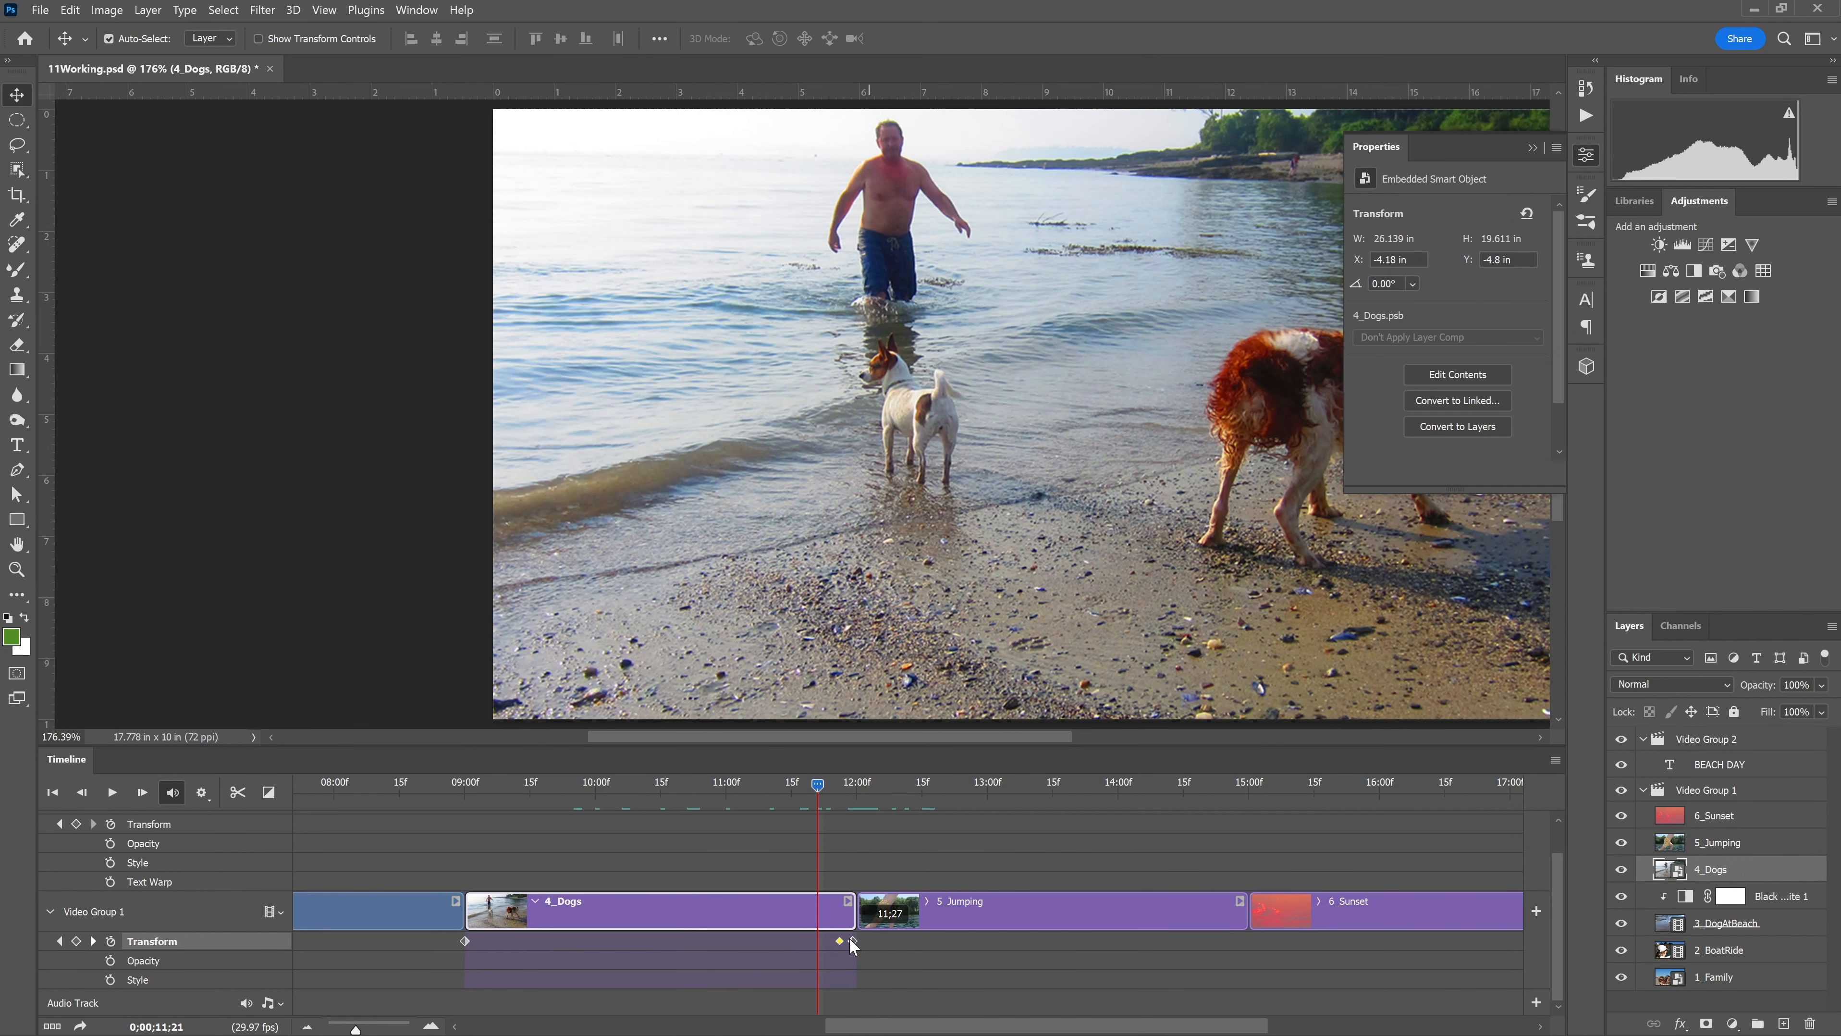
pyautogui.moveTo(850, 938); pyautogui.dragTo(839, 941)
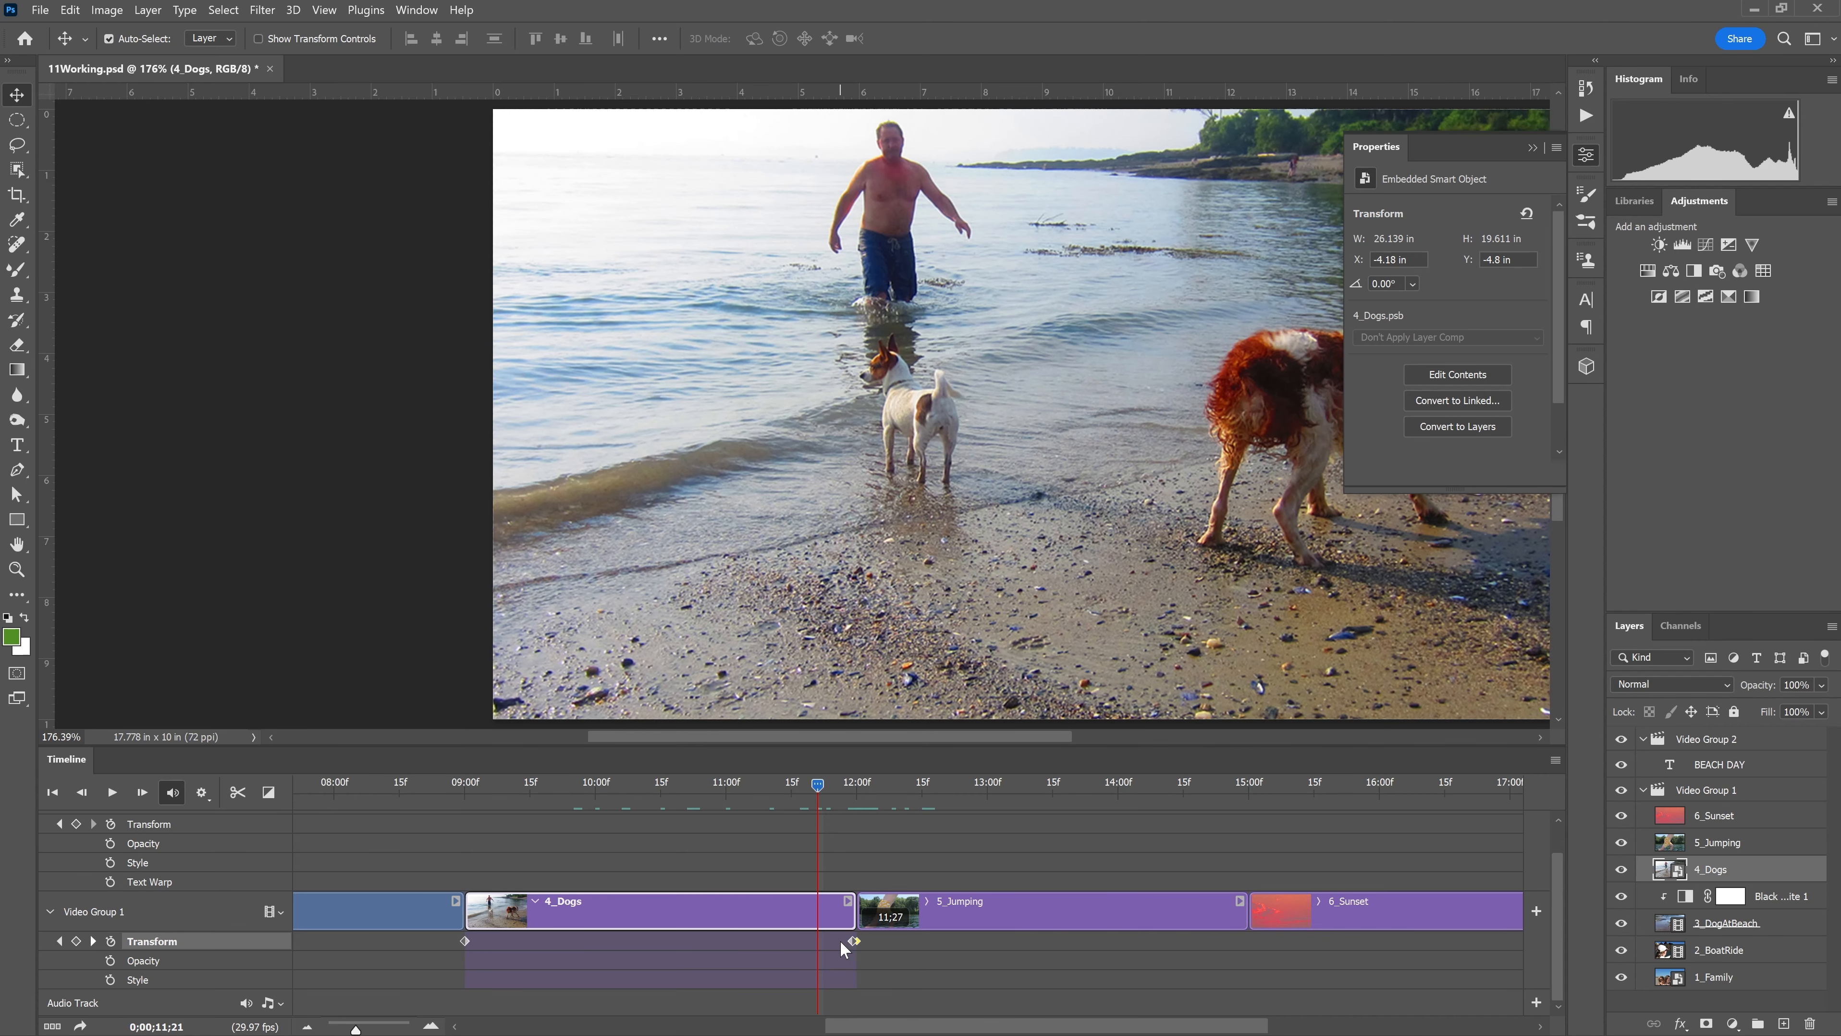
pyautogui.moveTo(798, 779); pyautogui.dragTo(869, 818)
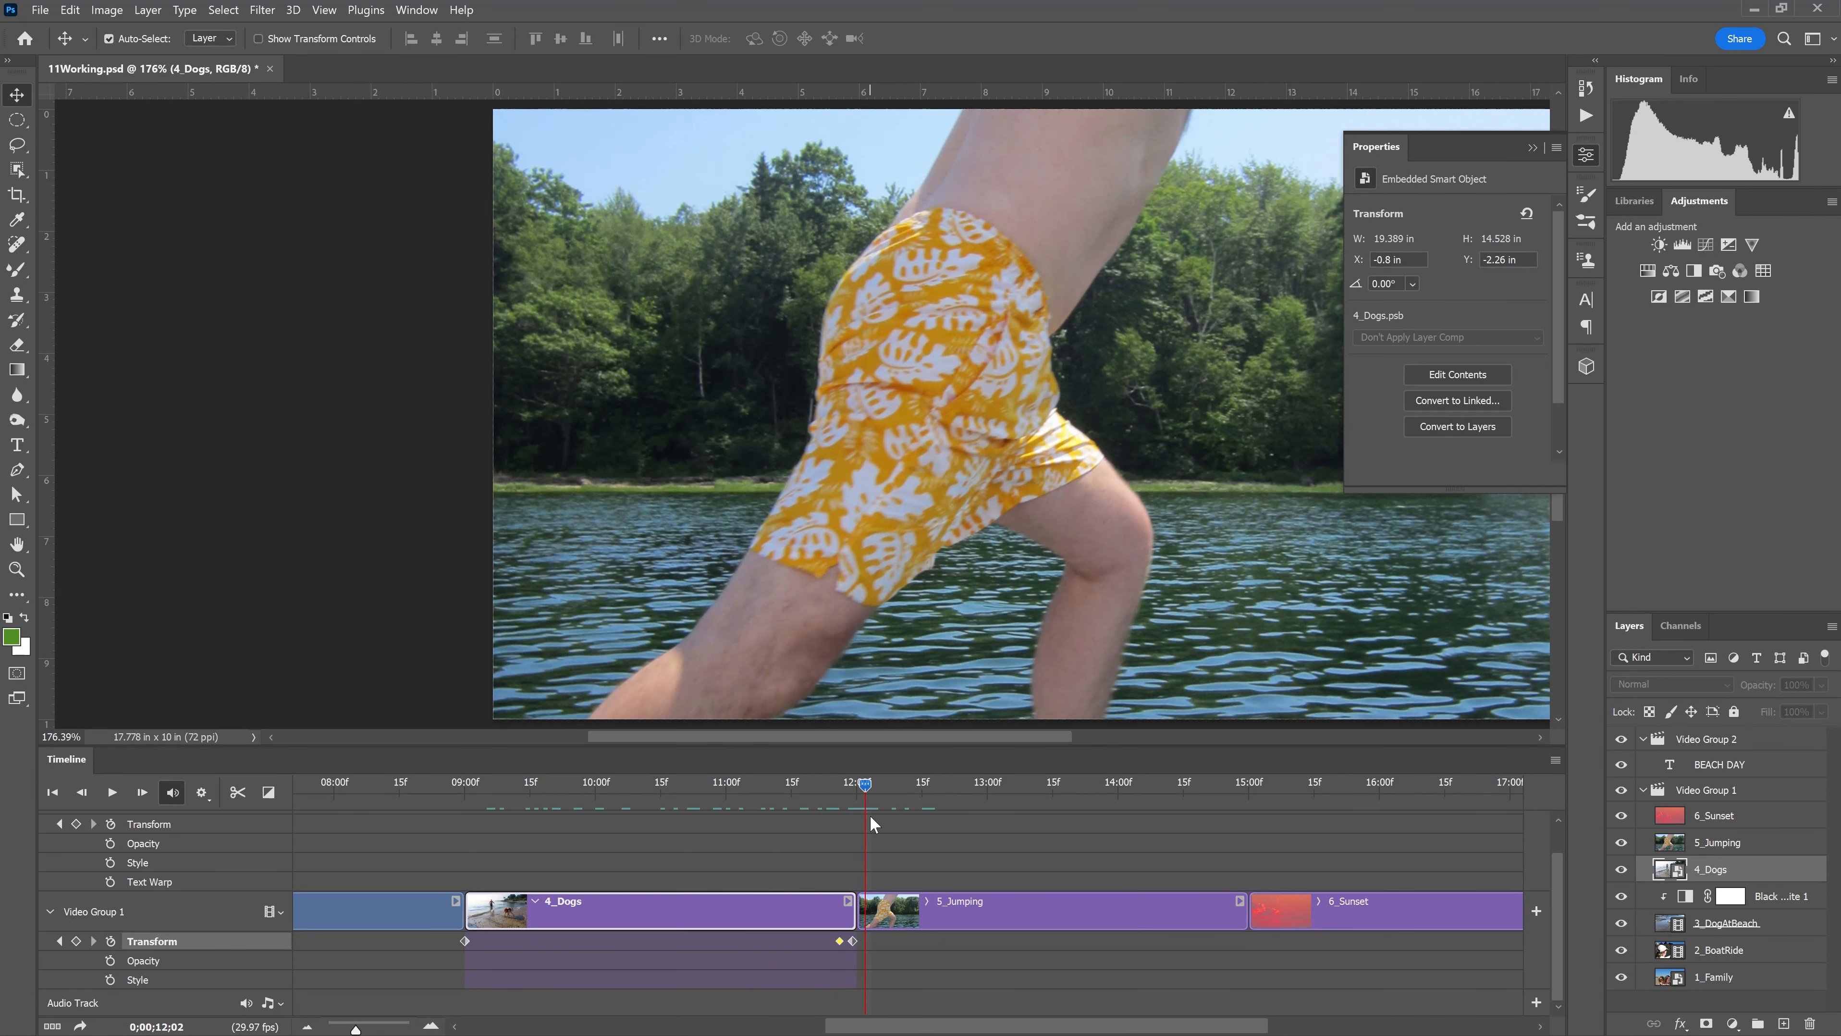
pyautogui.hotkey('ctrl', 's')
# Move the 5_Jumping photo down to about Y -1.57 in at the clip's end, 0;00;14;29, bringing the diver's head and arms into frame
pyautogui.click(1716, 845)
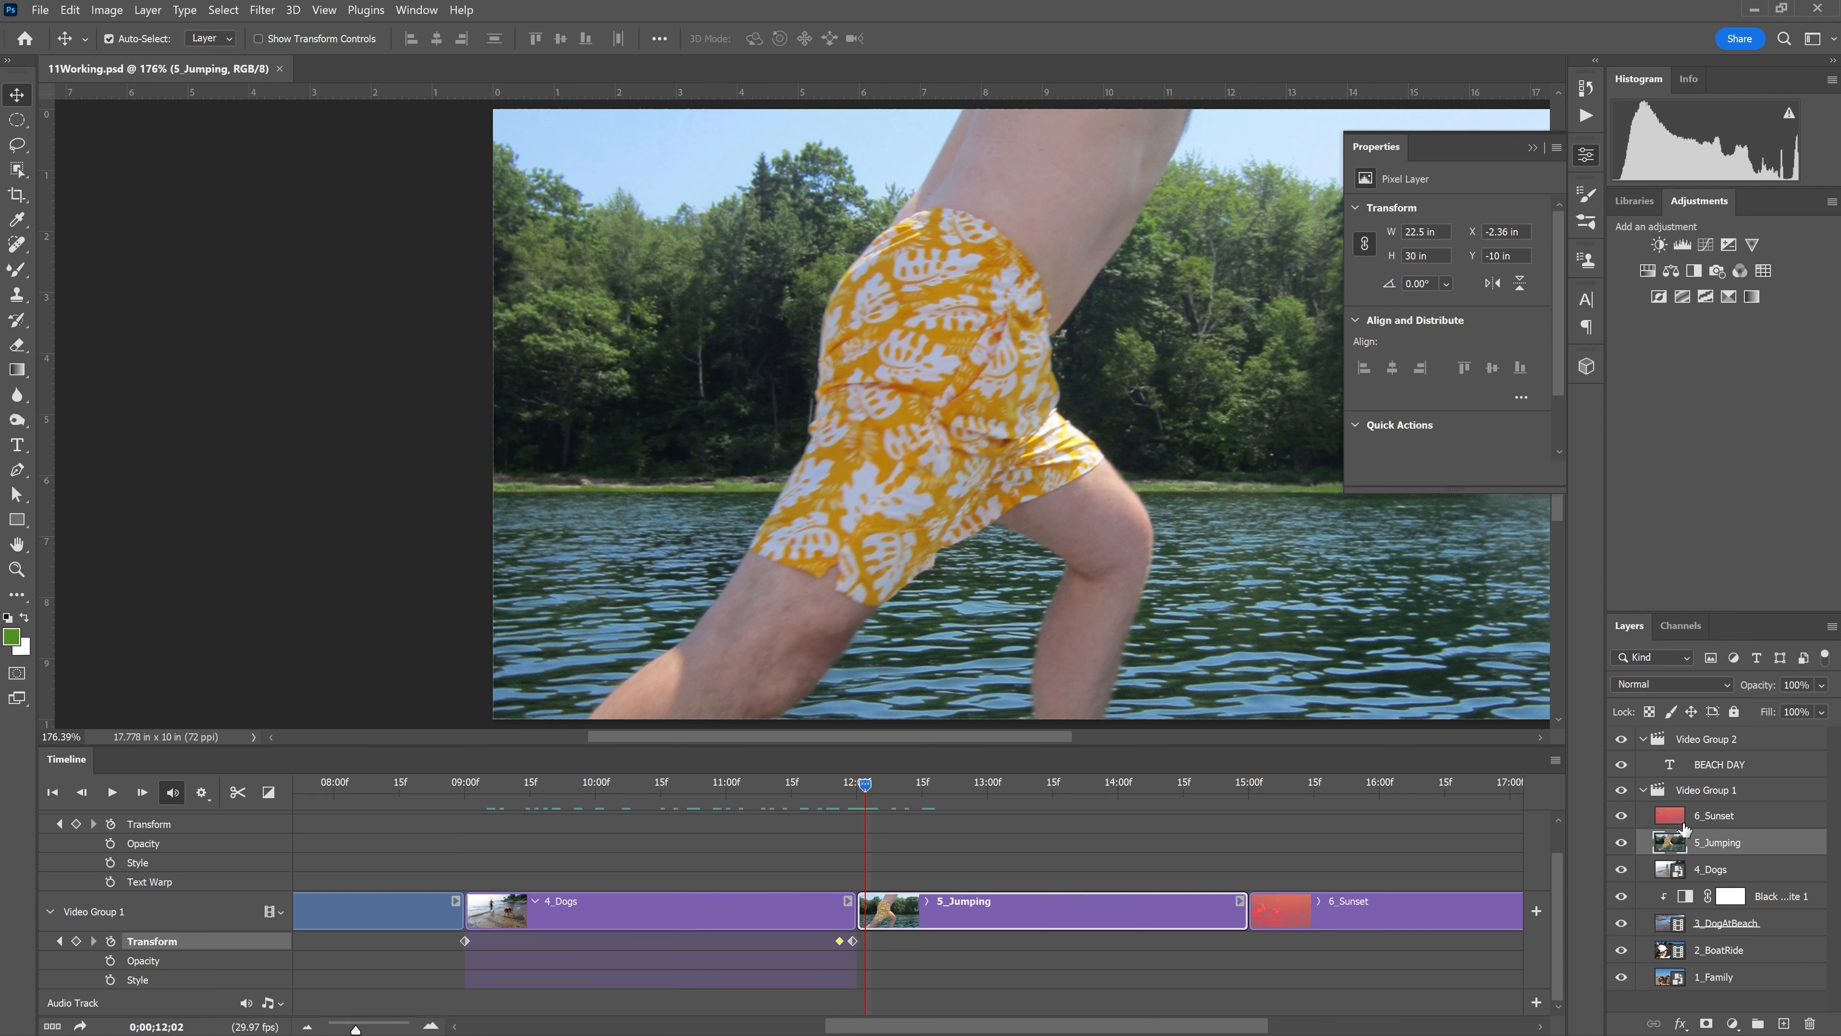
pyautogui.moveTo(860, 781); pyautogui.dragTo(861, 802)
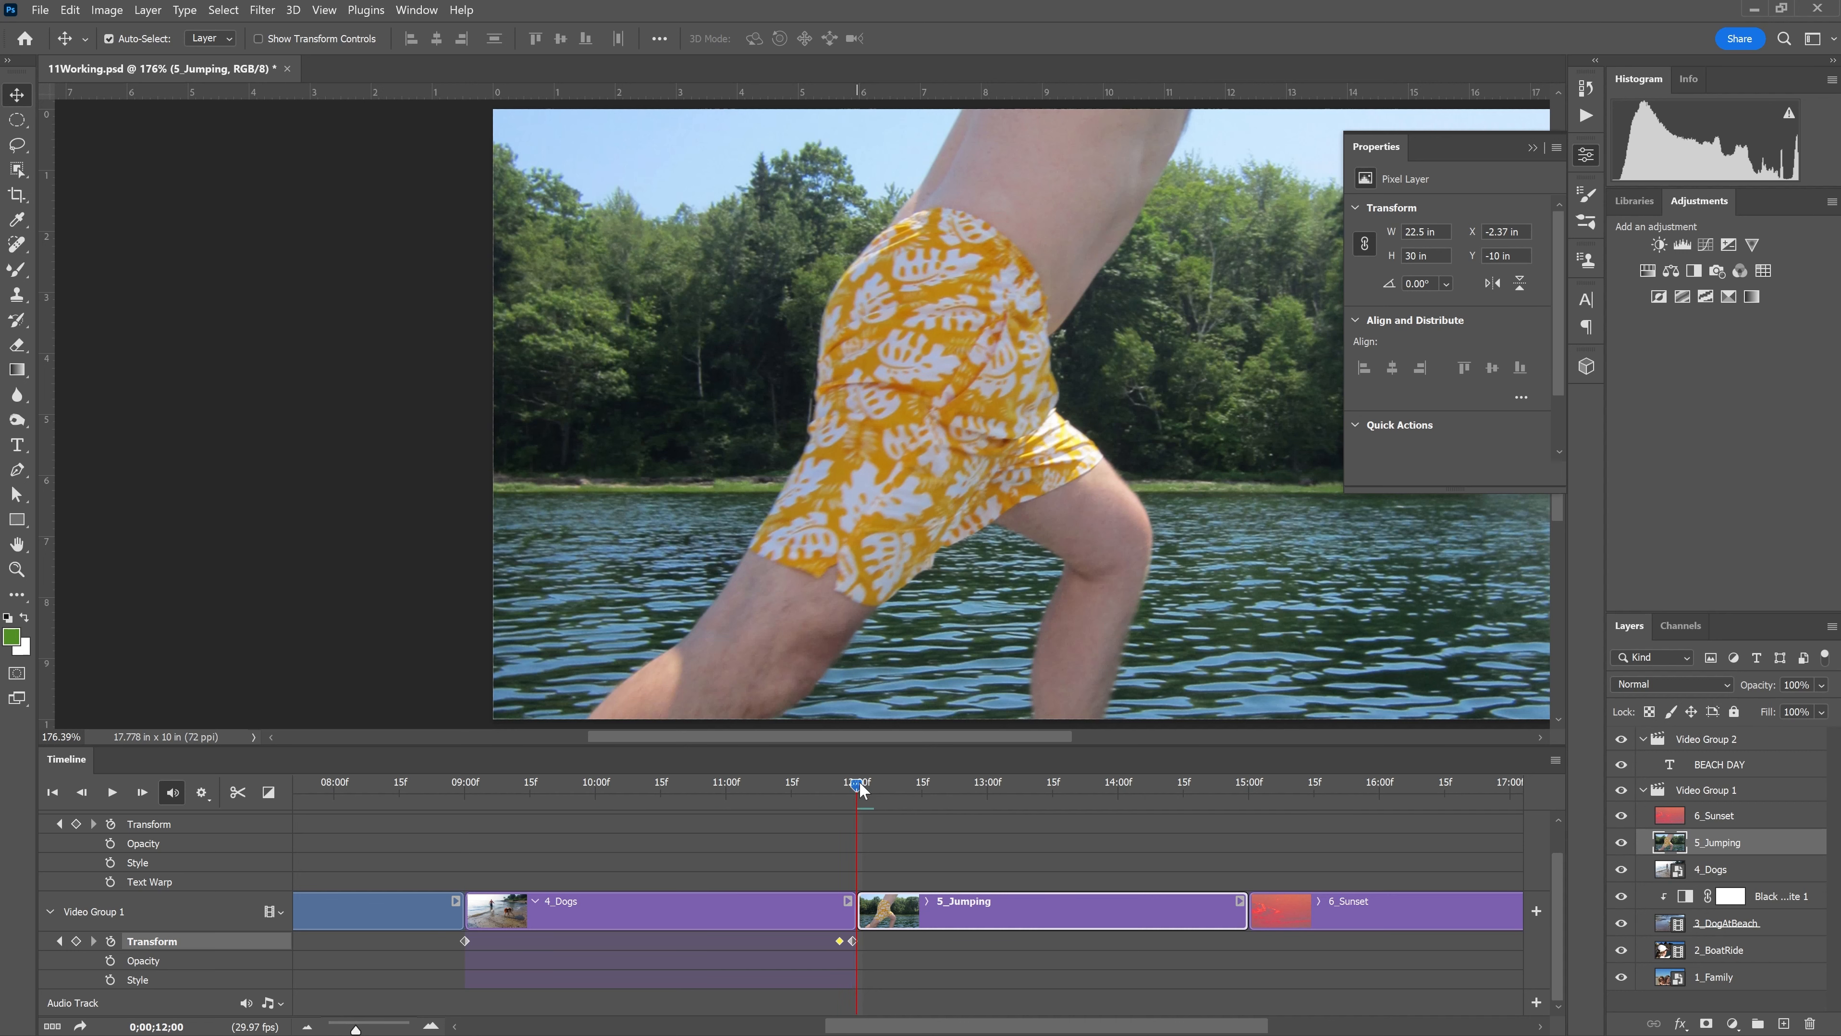
pyautogui.click(1165, 785)
pyautogui.moveTo(1183, 841); pyautogui.dragTo(1243, 825)
pyautogui.moveTo(1037, 363); pyautogui.dragTo(1006, 576)
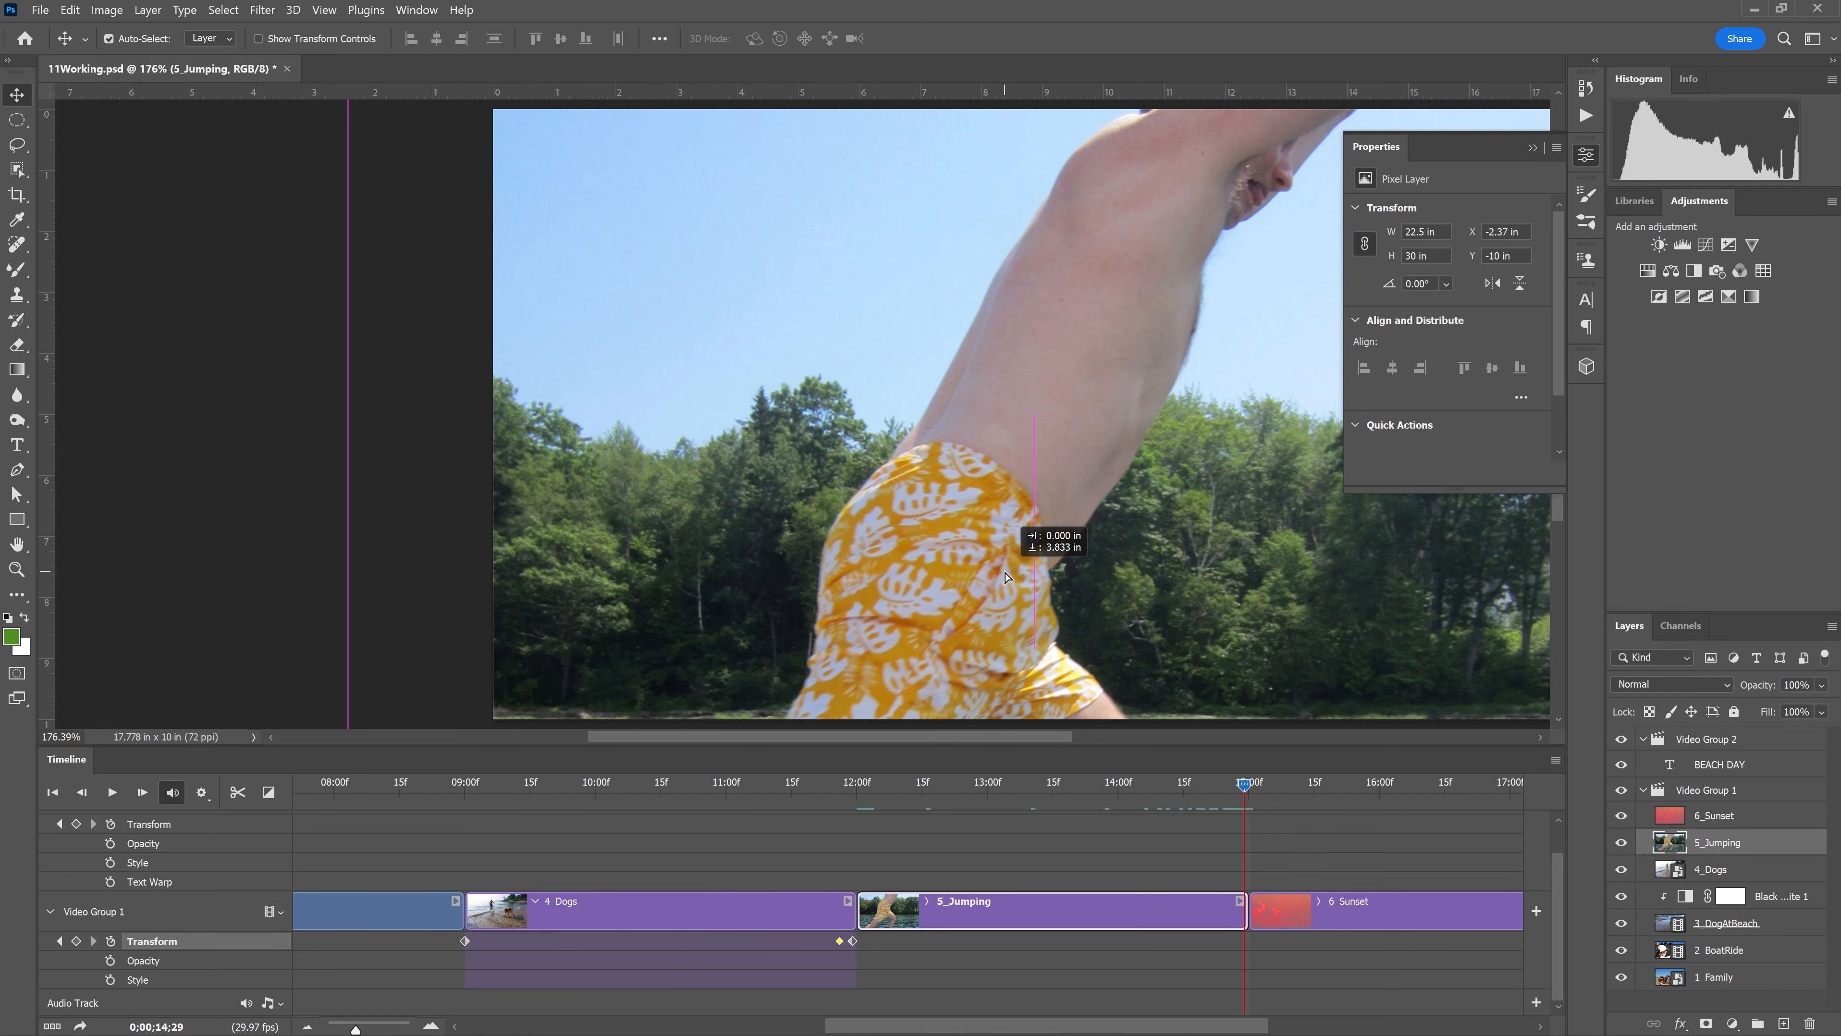
pyautogui.moveTo(1006, 577); pyautogui.dragTo(1039, 464)
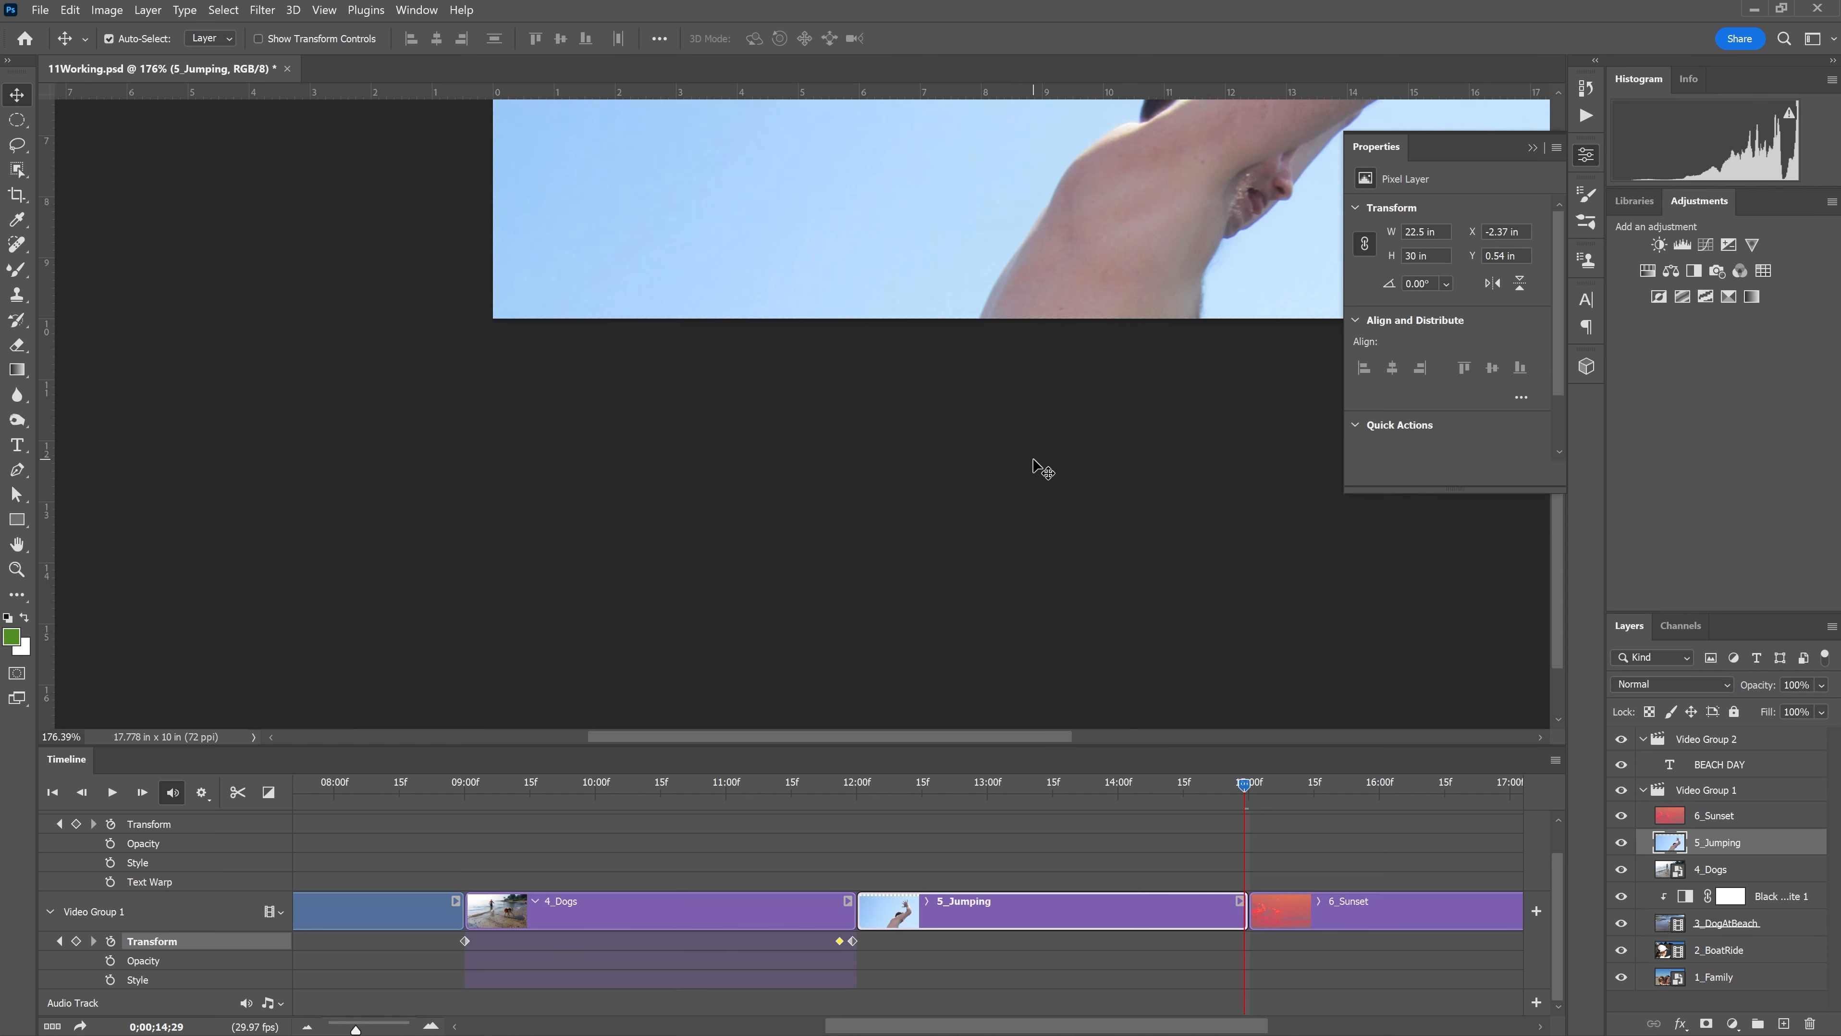
pyautogui.scroll(8, 1043, 468)
pyautogui.moveTo(1053, 580); pyautogui.dragTo(1025, 457)
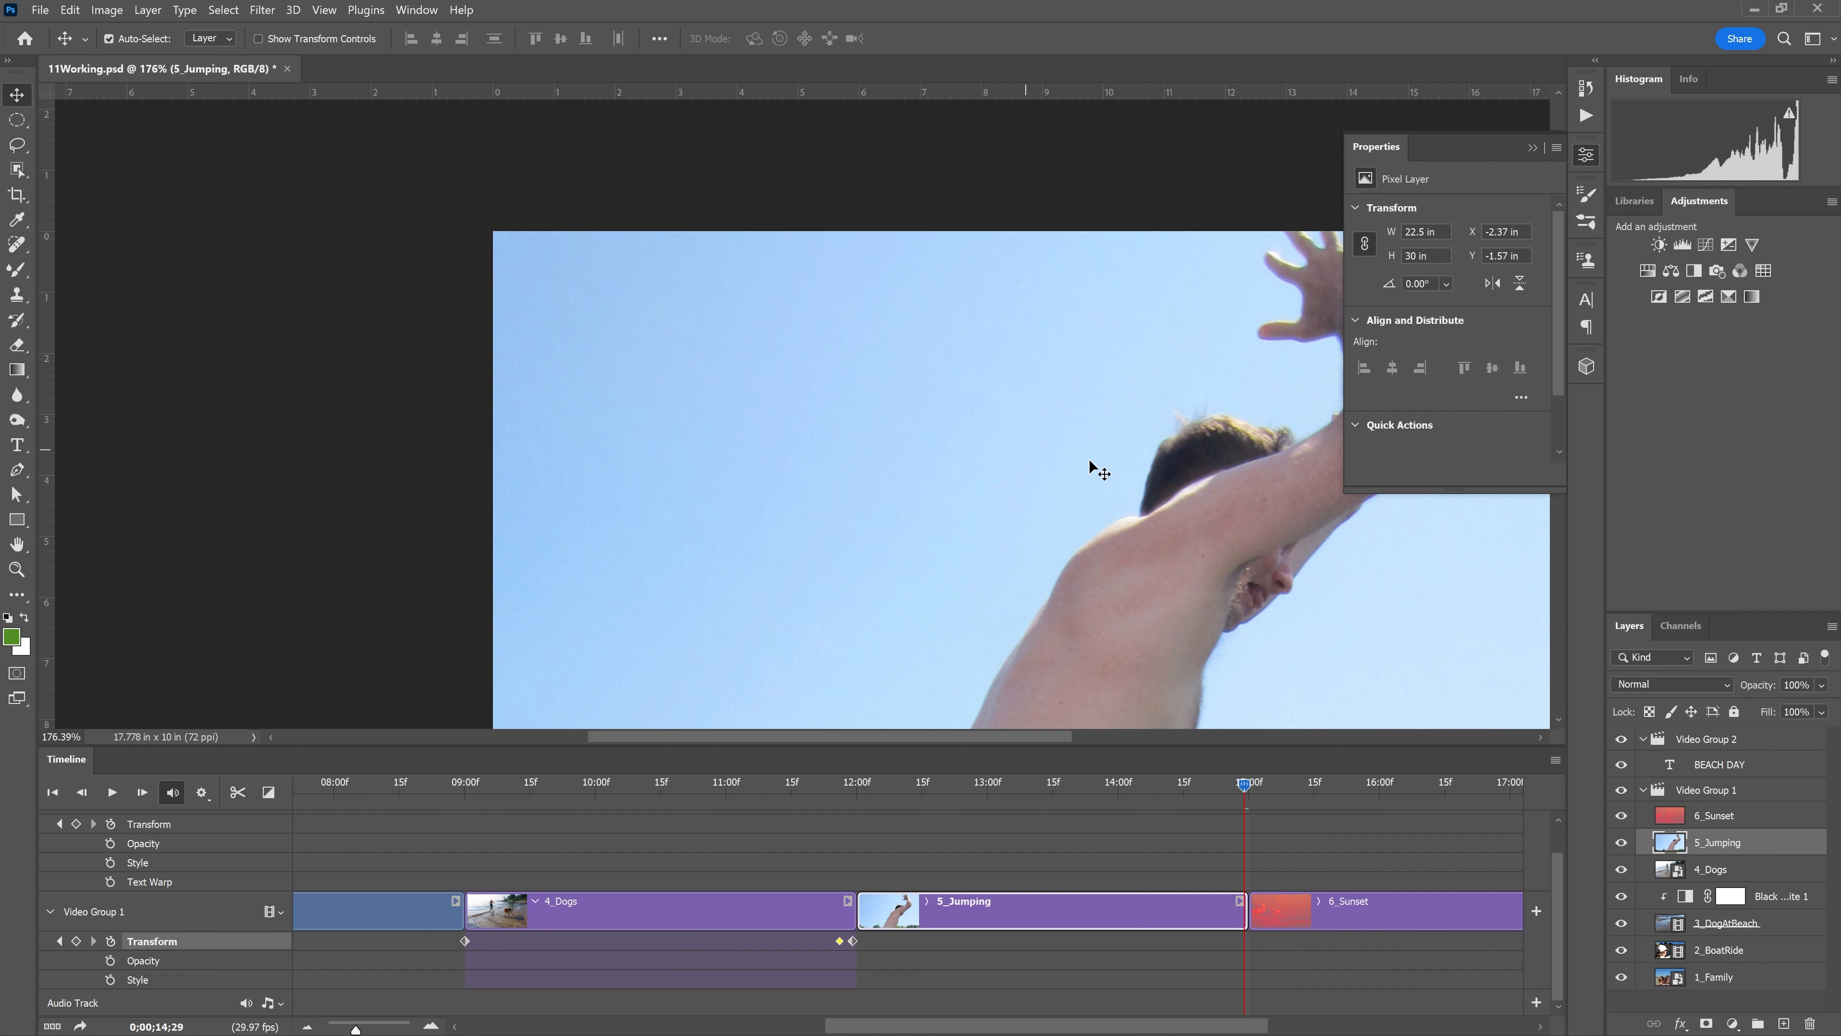
pyautogui.scroll(-1, 1091, 464)
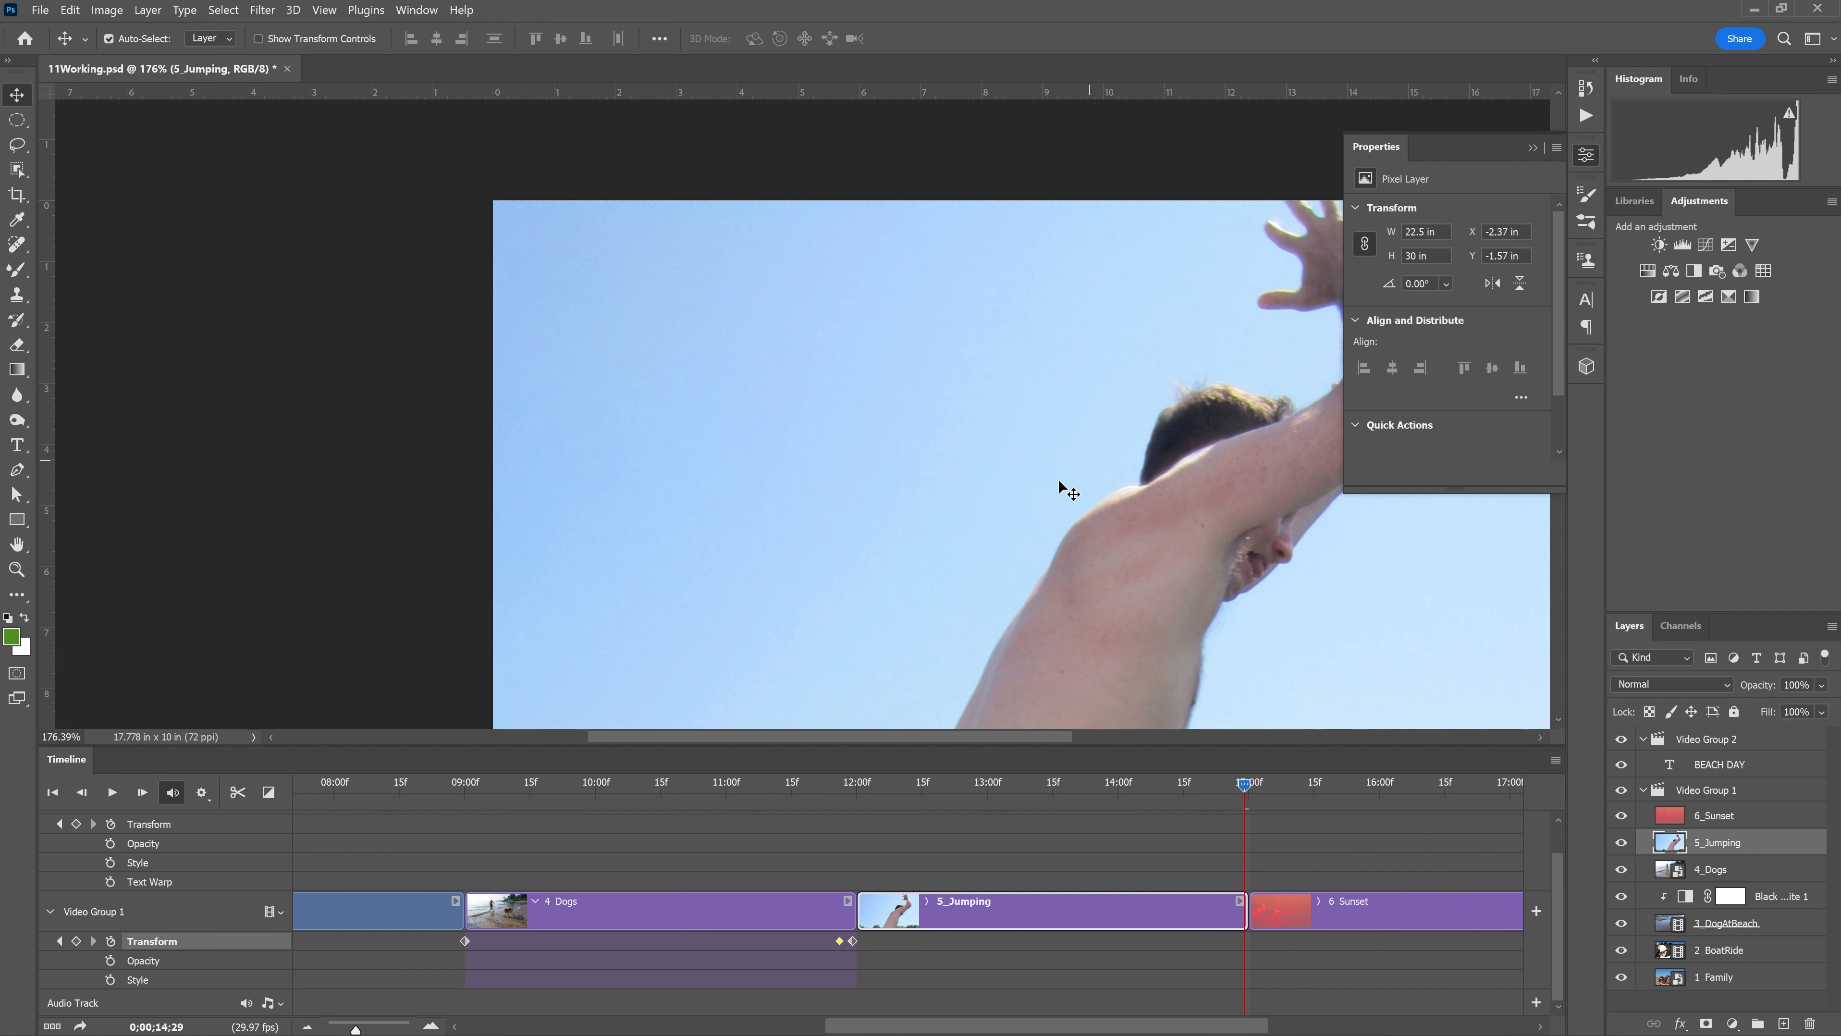
# Add a Position keyframe to 5_Jumping at 0;00;14;29 and another at 0;00;12;00 with the photo raised to about Y -7.64 in, and preview the motion
pyautogui.click(929, 900)
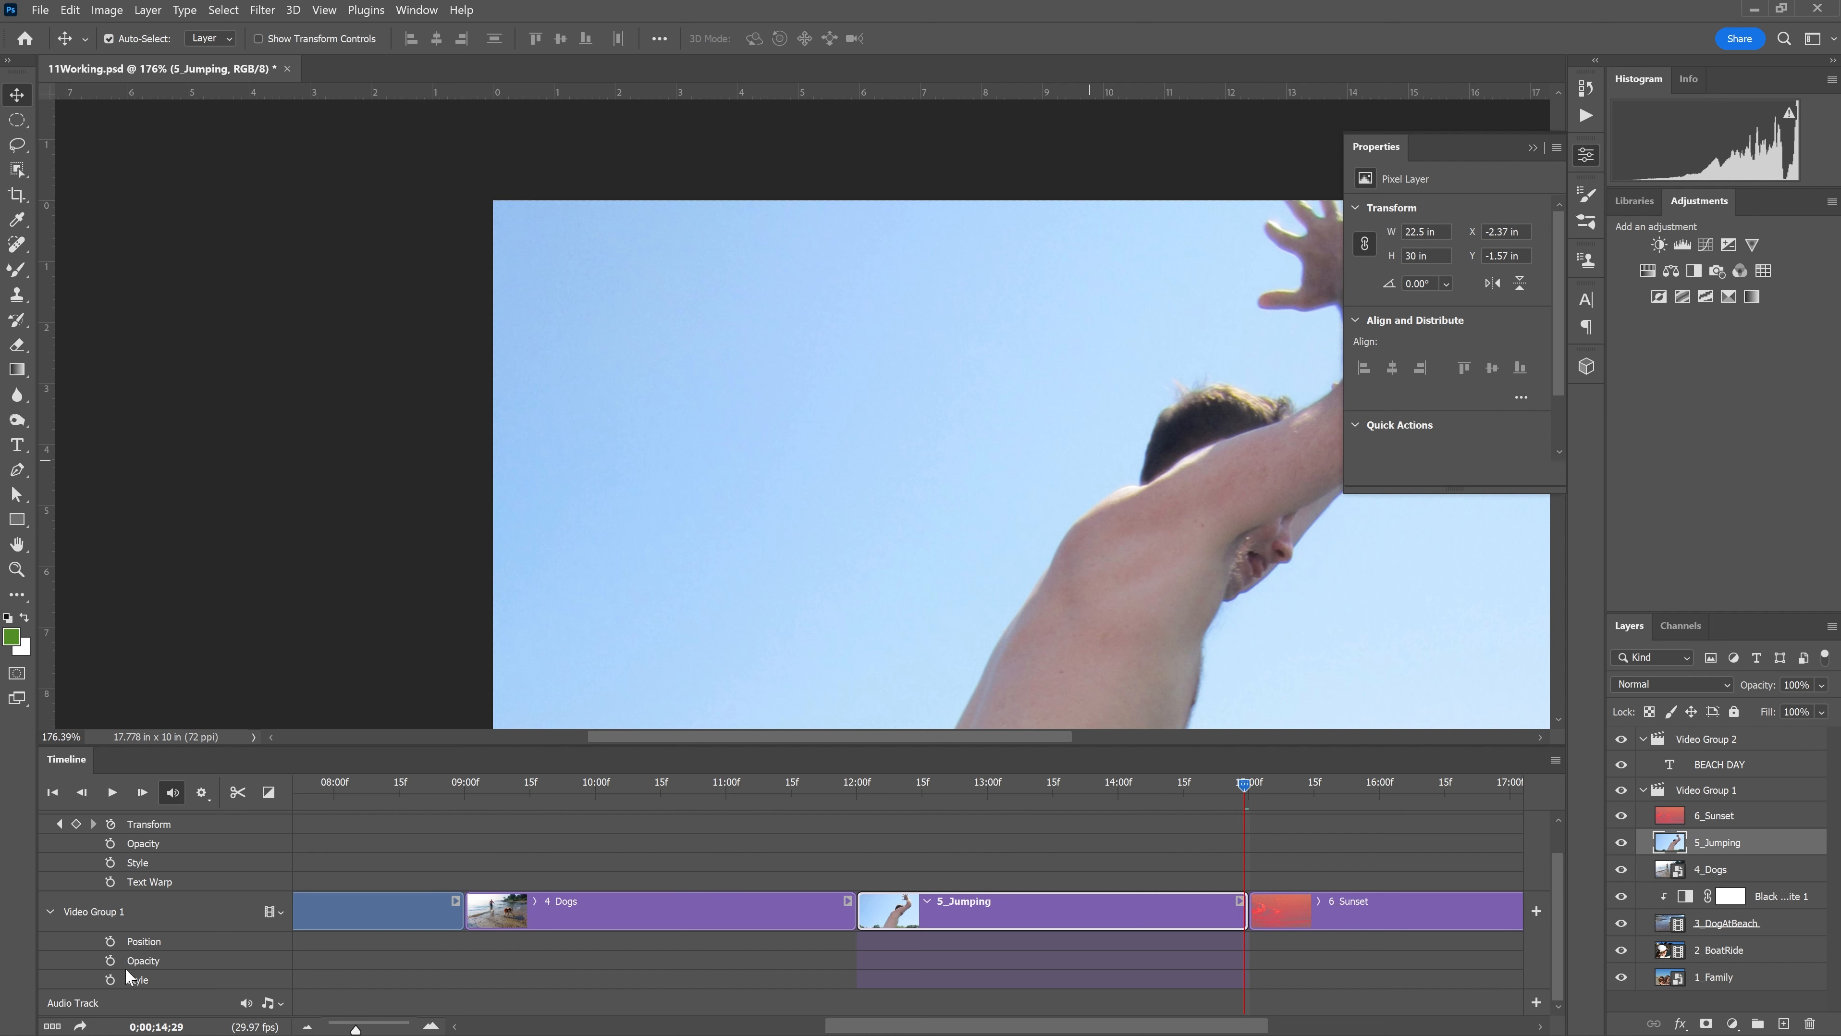
pyautogui.click(109, 940)
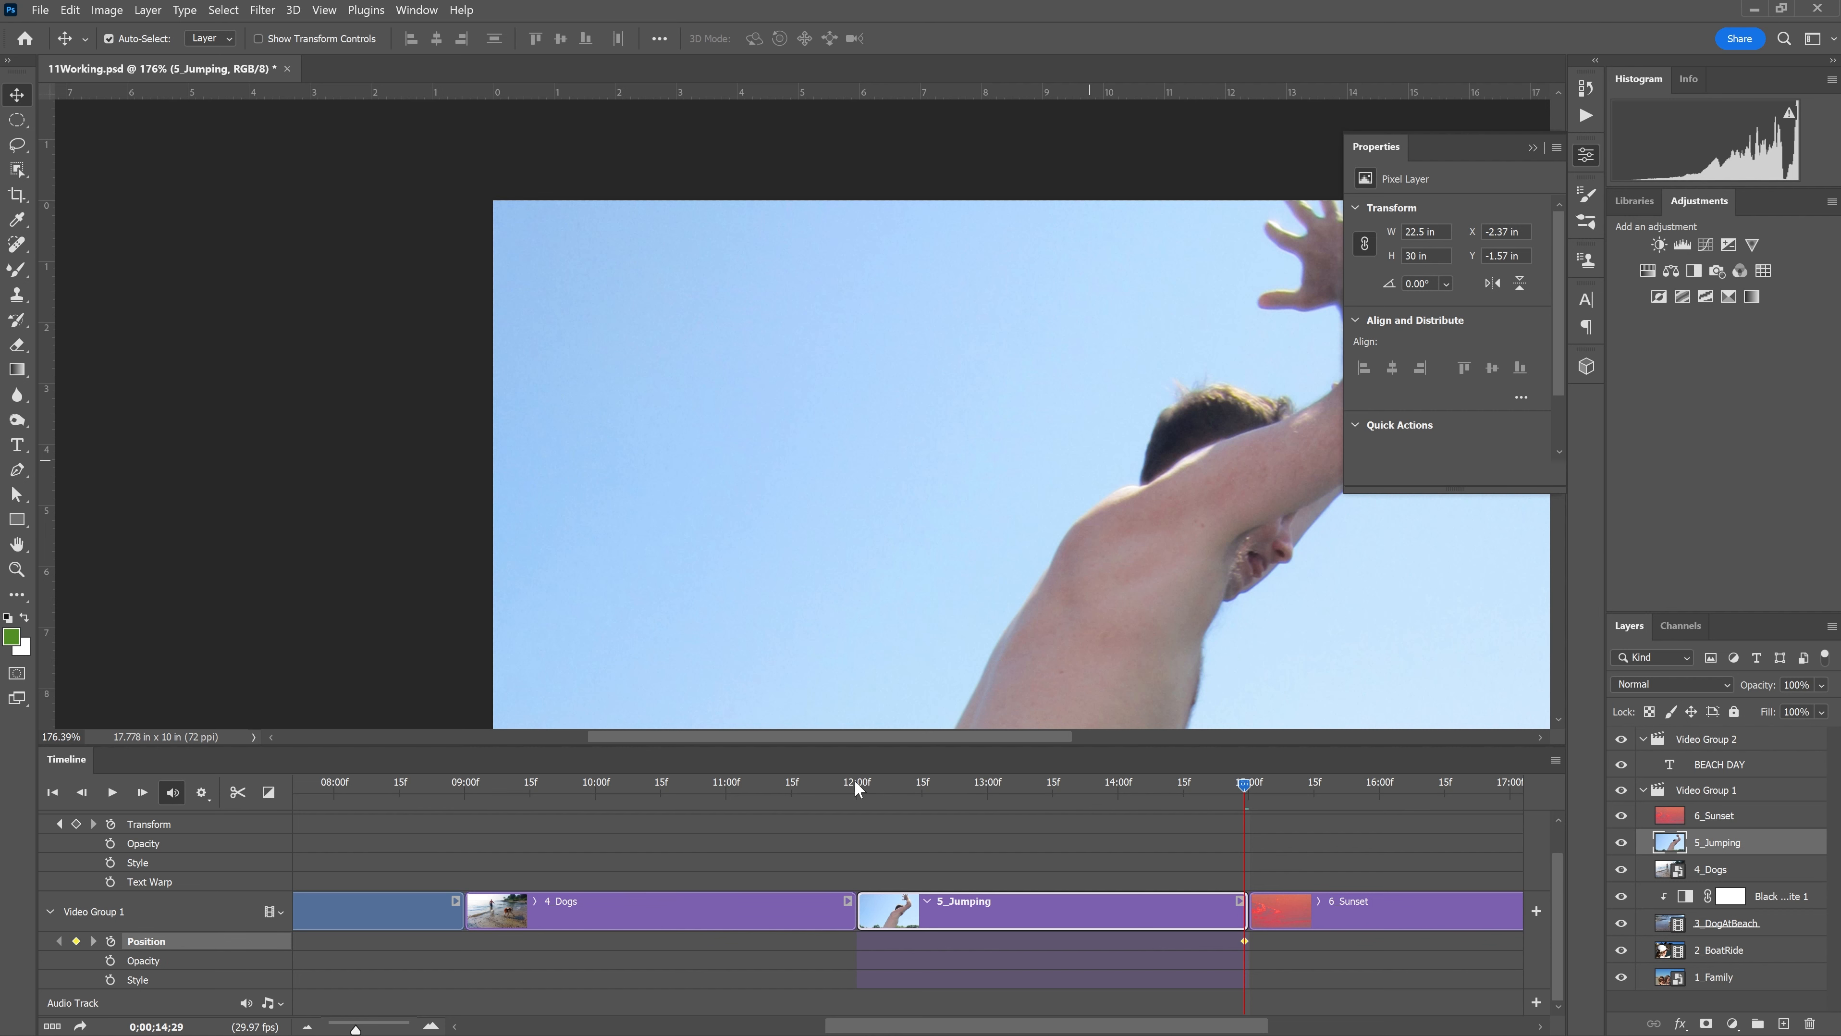
pyautogui.moveTo(1245, 781); pyautogui.dragTo(857, 808)
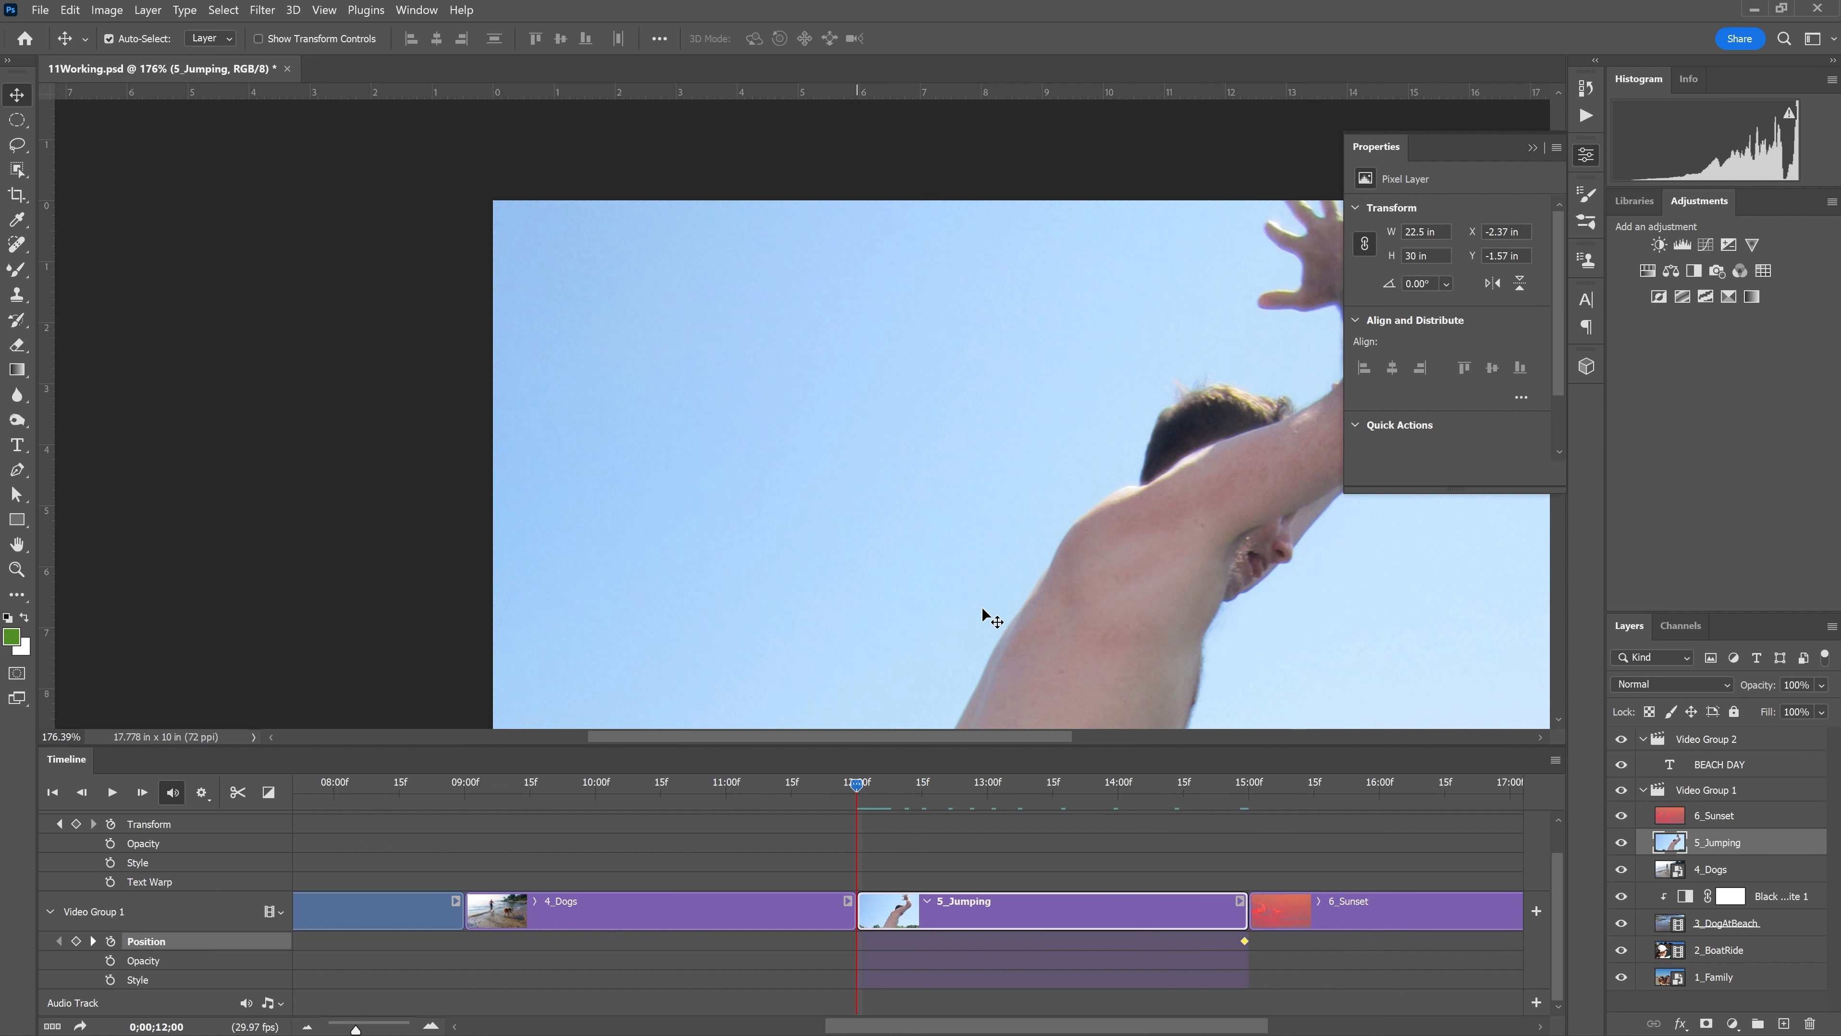
pyautogui.moveTo(982, 610); pyautogui.dragTo(984, 238)
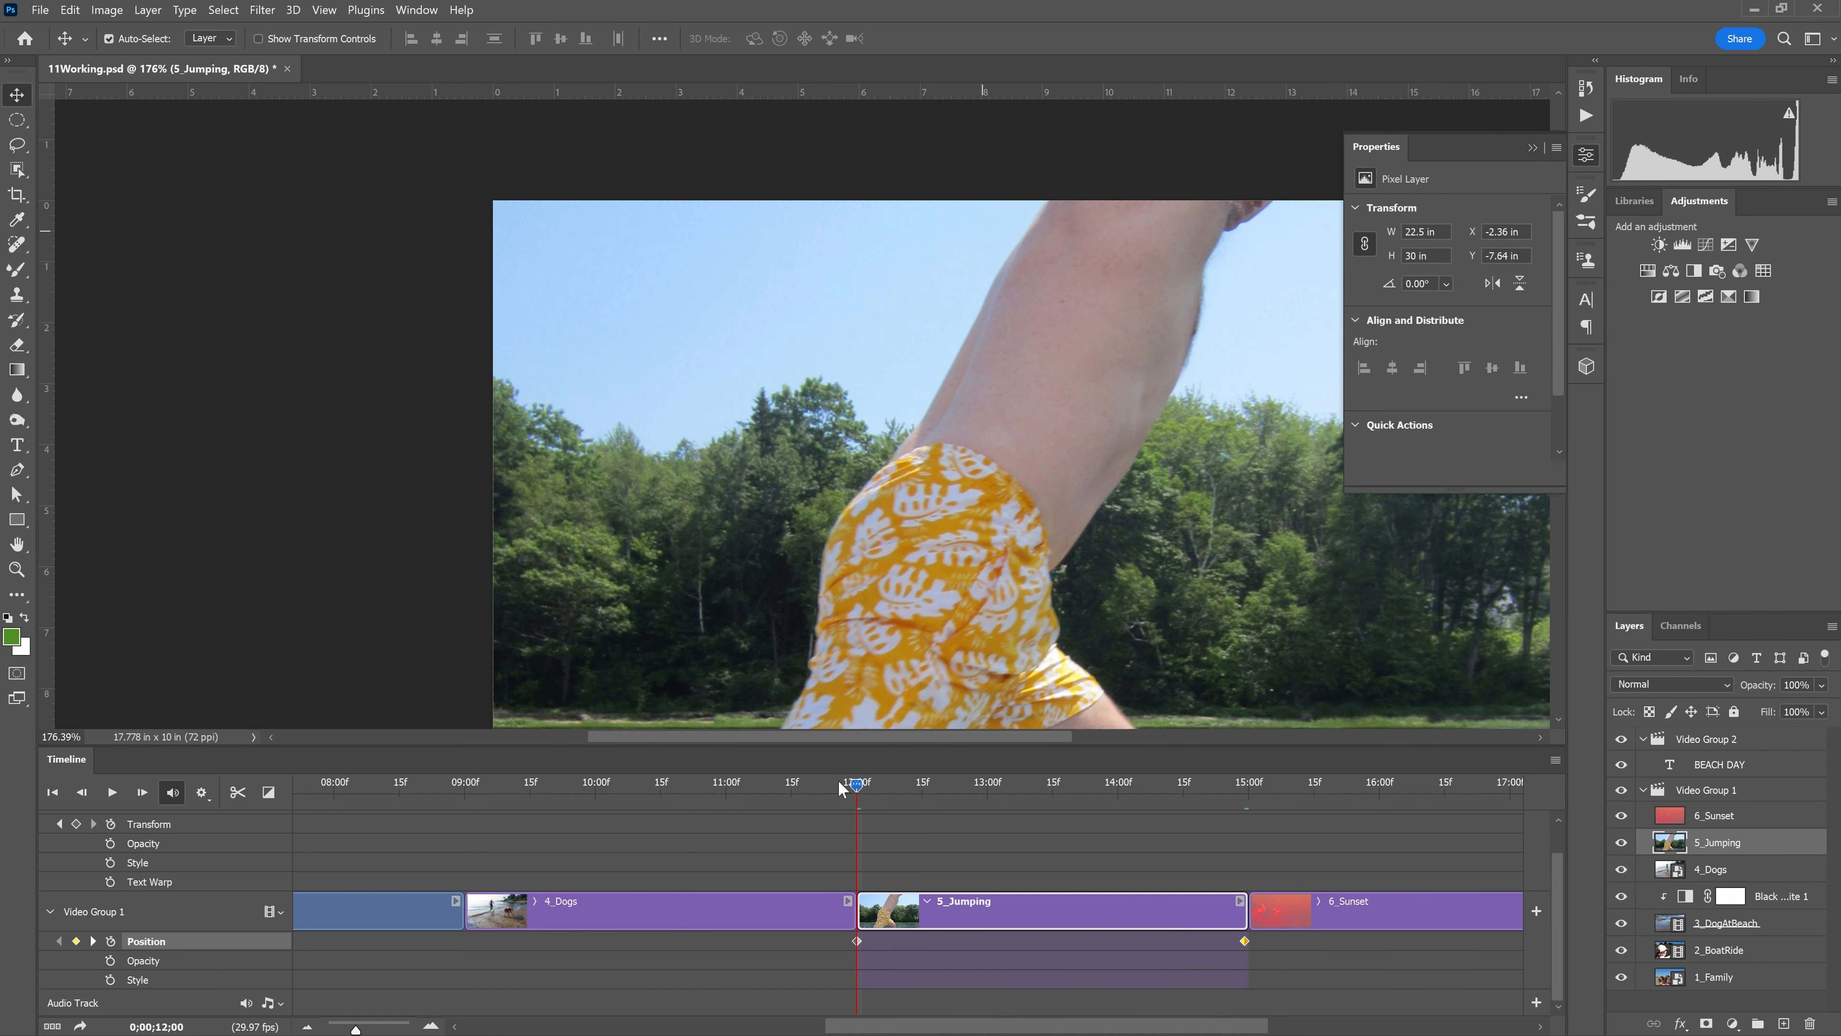
pyautogui.moveTo(863, 789); pyautogui.dragTo(1203, 840)
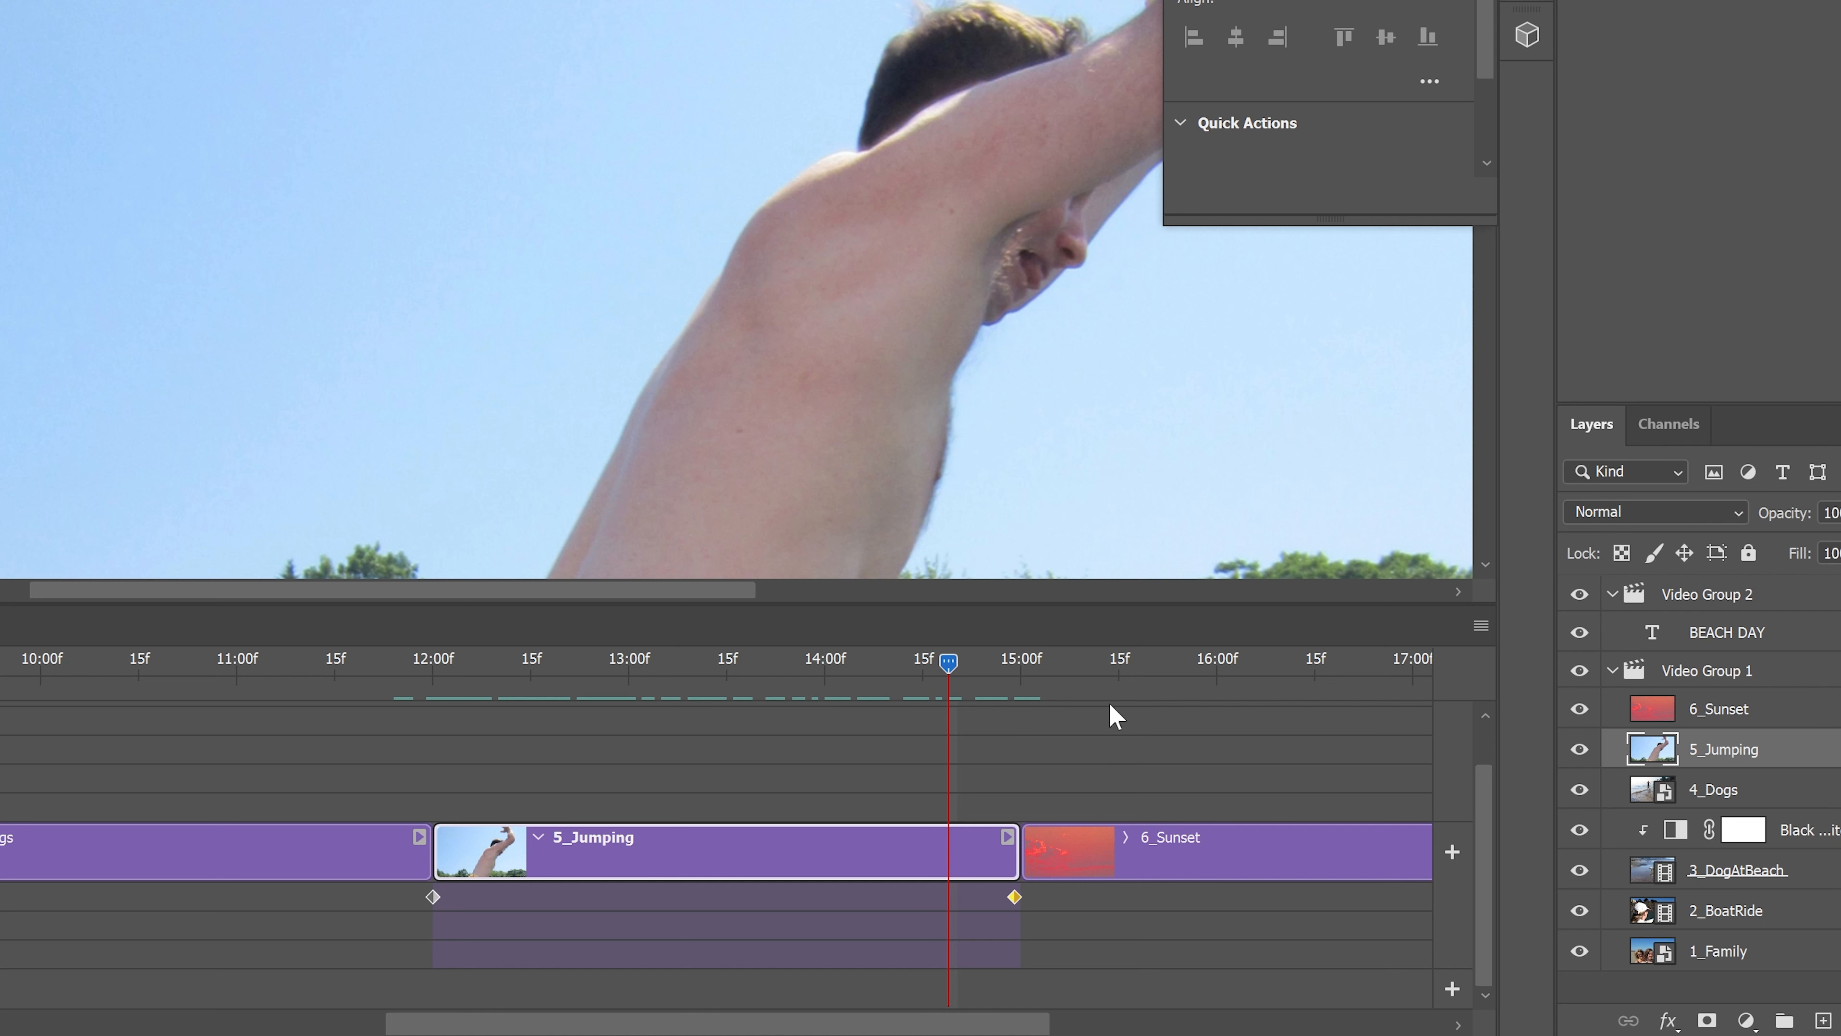
# Apply the Pan & Zoom motion preset to the 6_Sunset clip with a pan angle of 0 and Zoom Out
pyautogui.click(1720, 718)
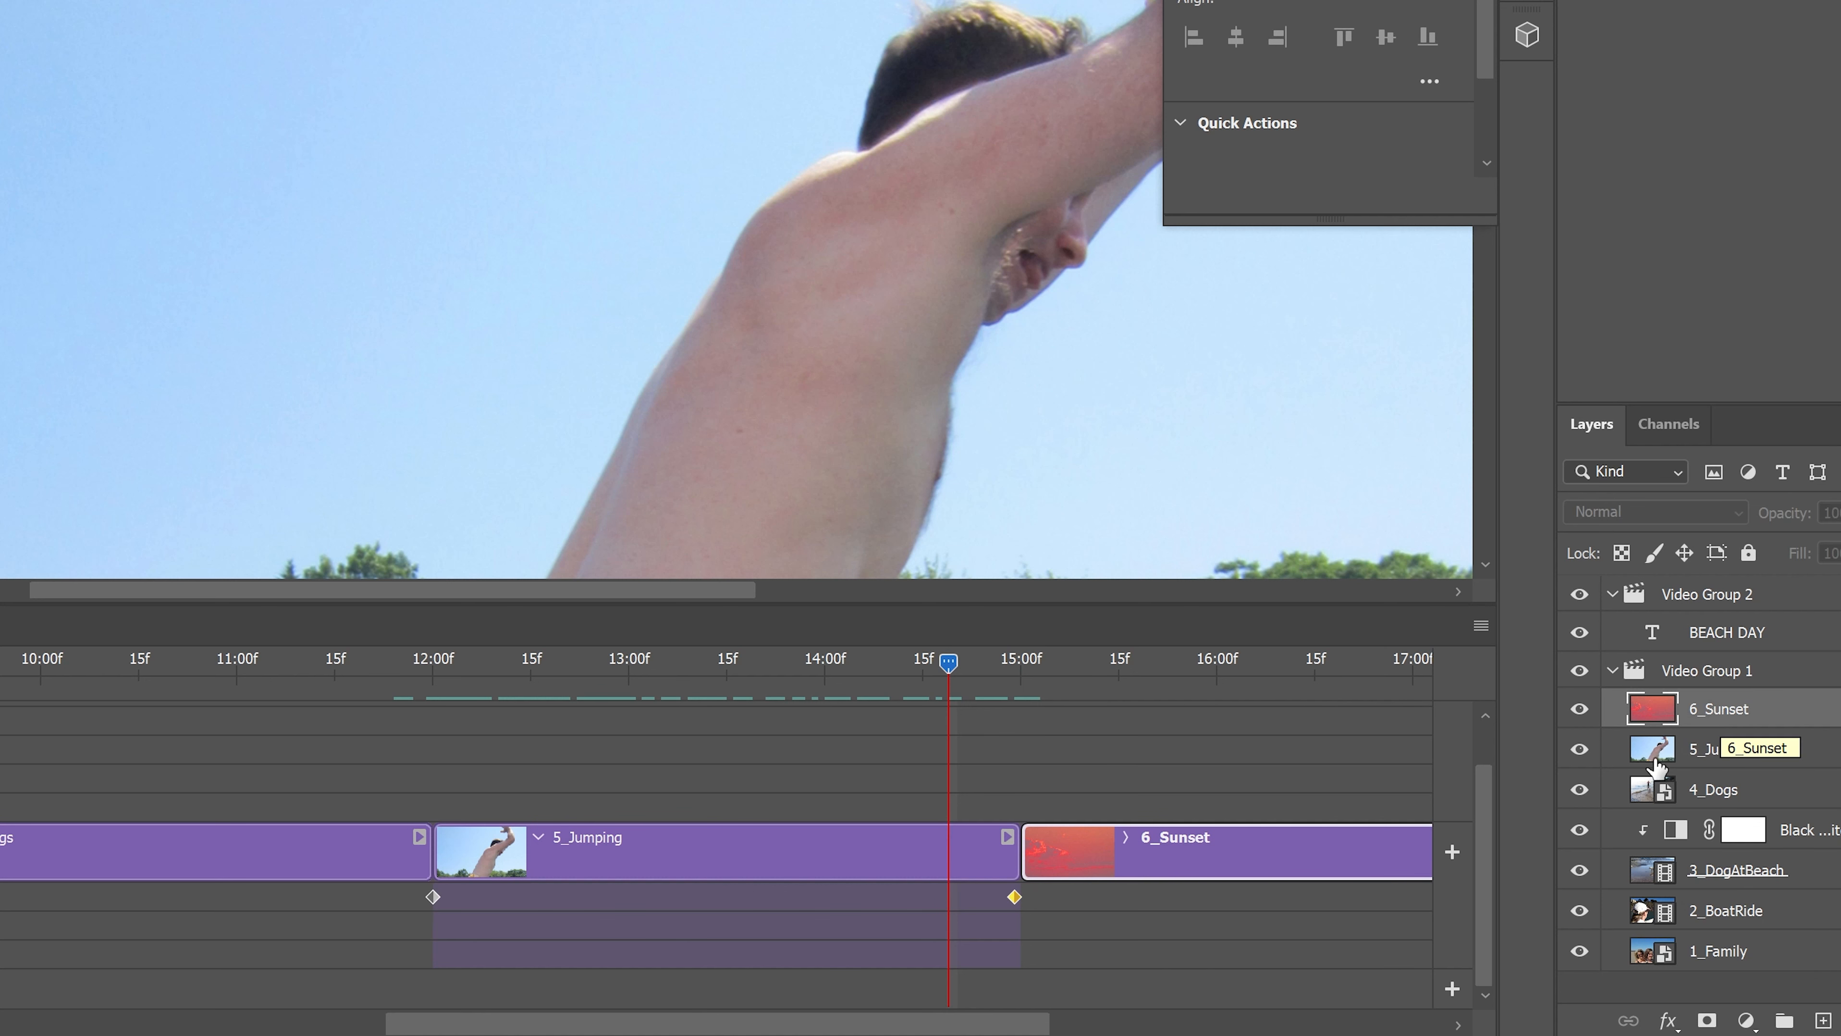
pyautogui.moveTo(945, 1029); pyautogui.dragTo(1172, 1027)
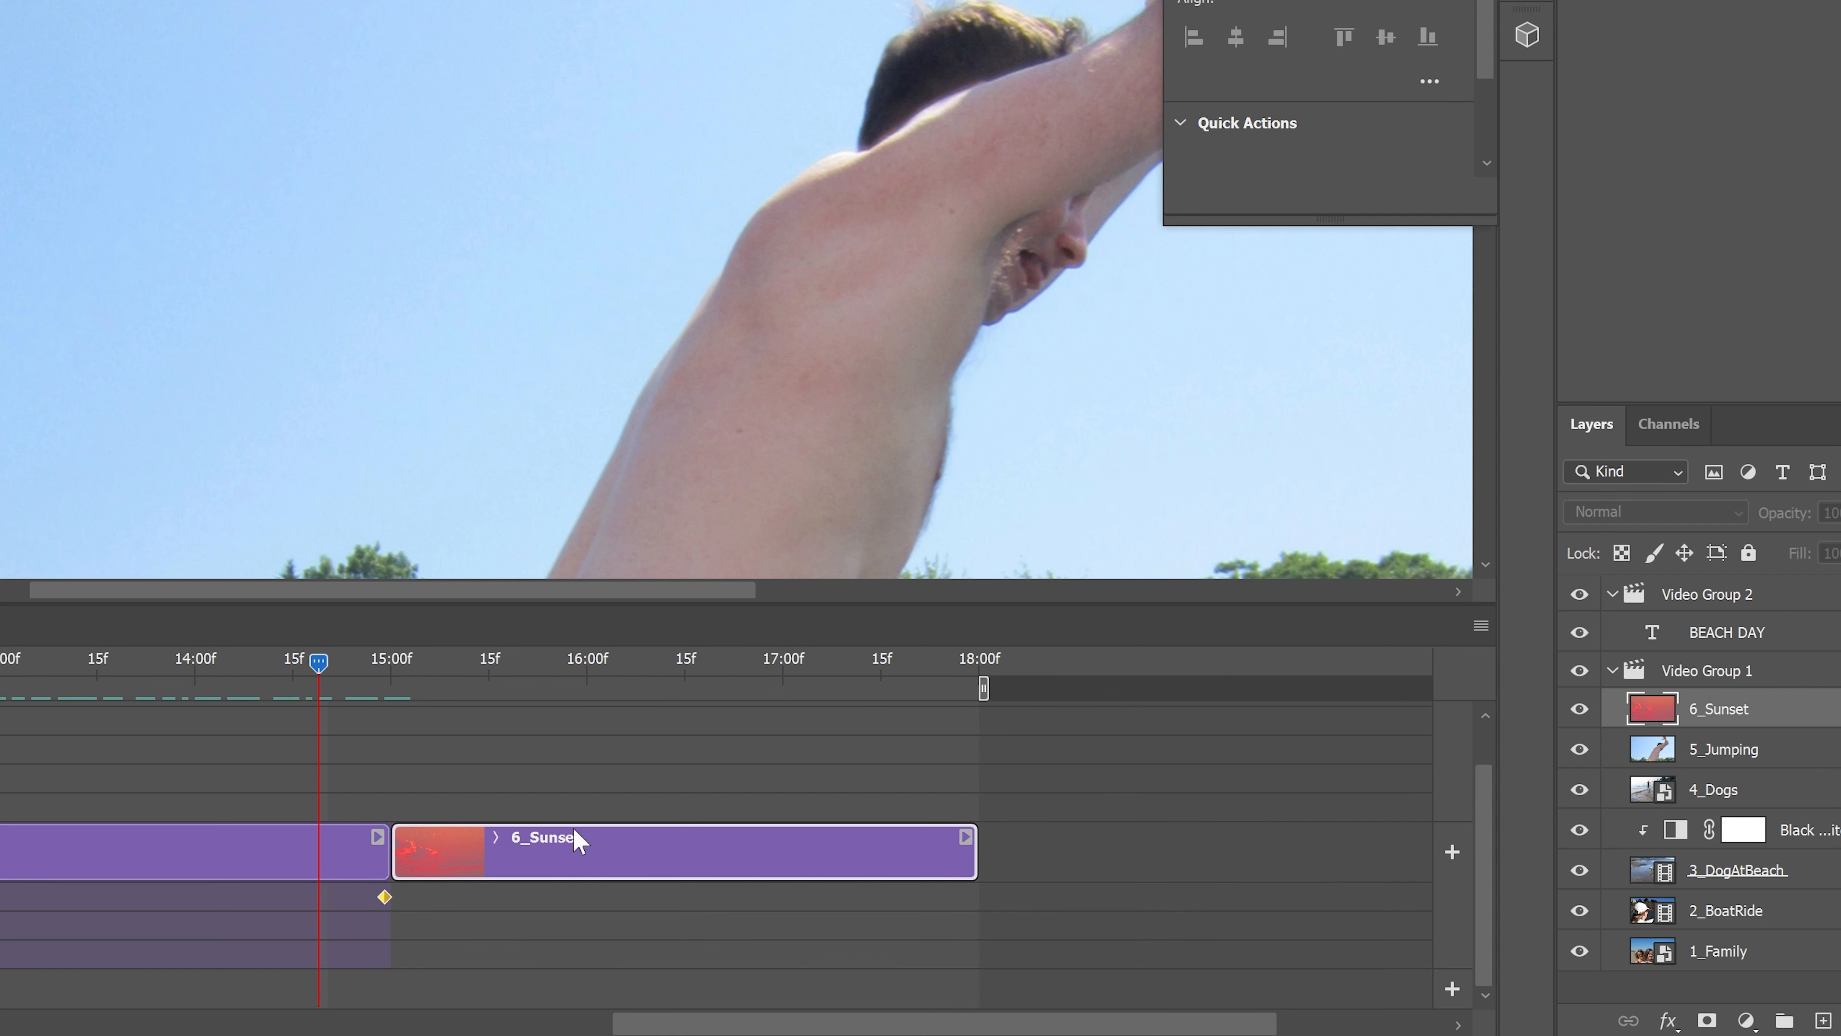
pyautogui.click(964, 836)
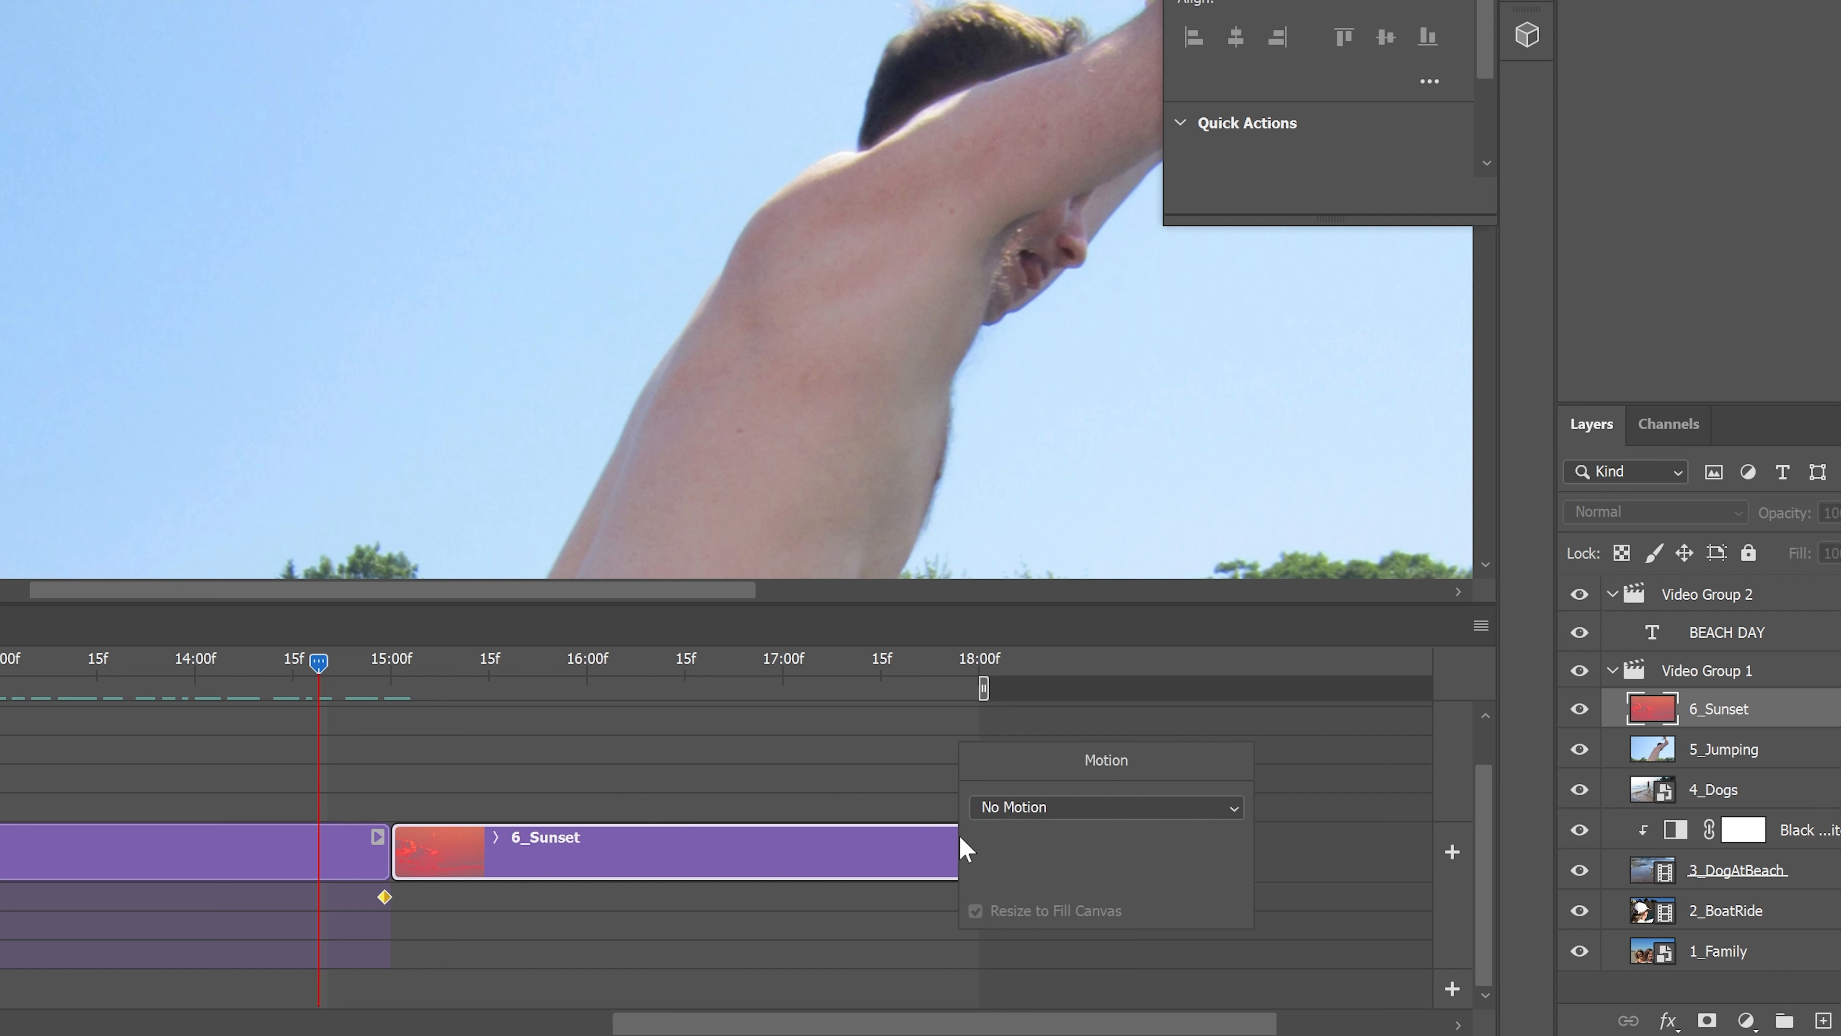
pyautogui.click(1058, 806)
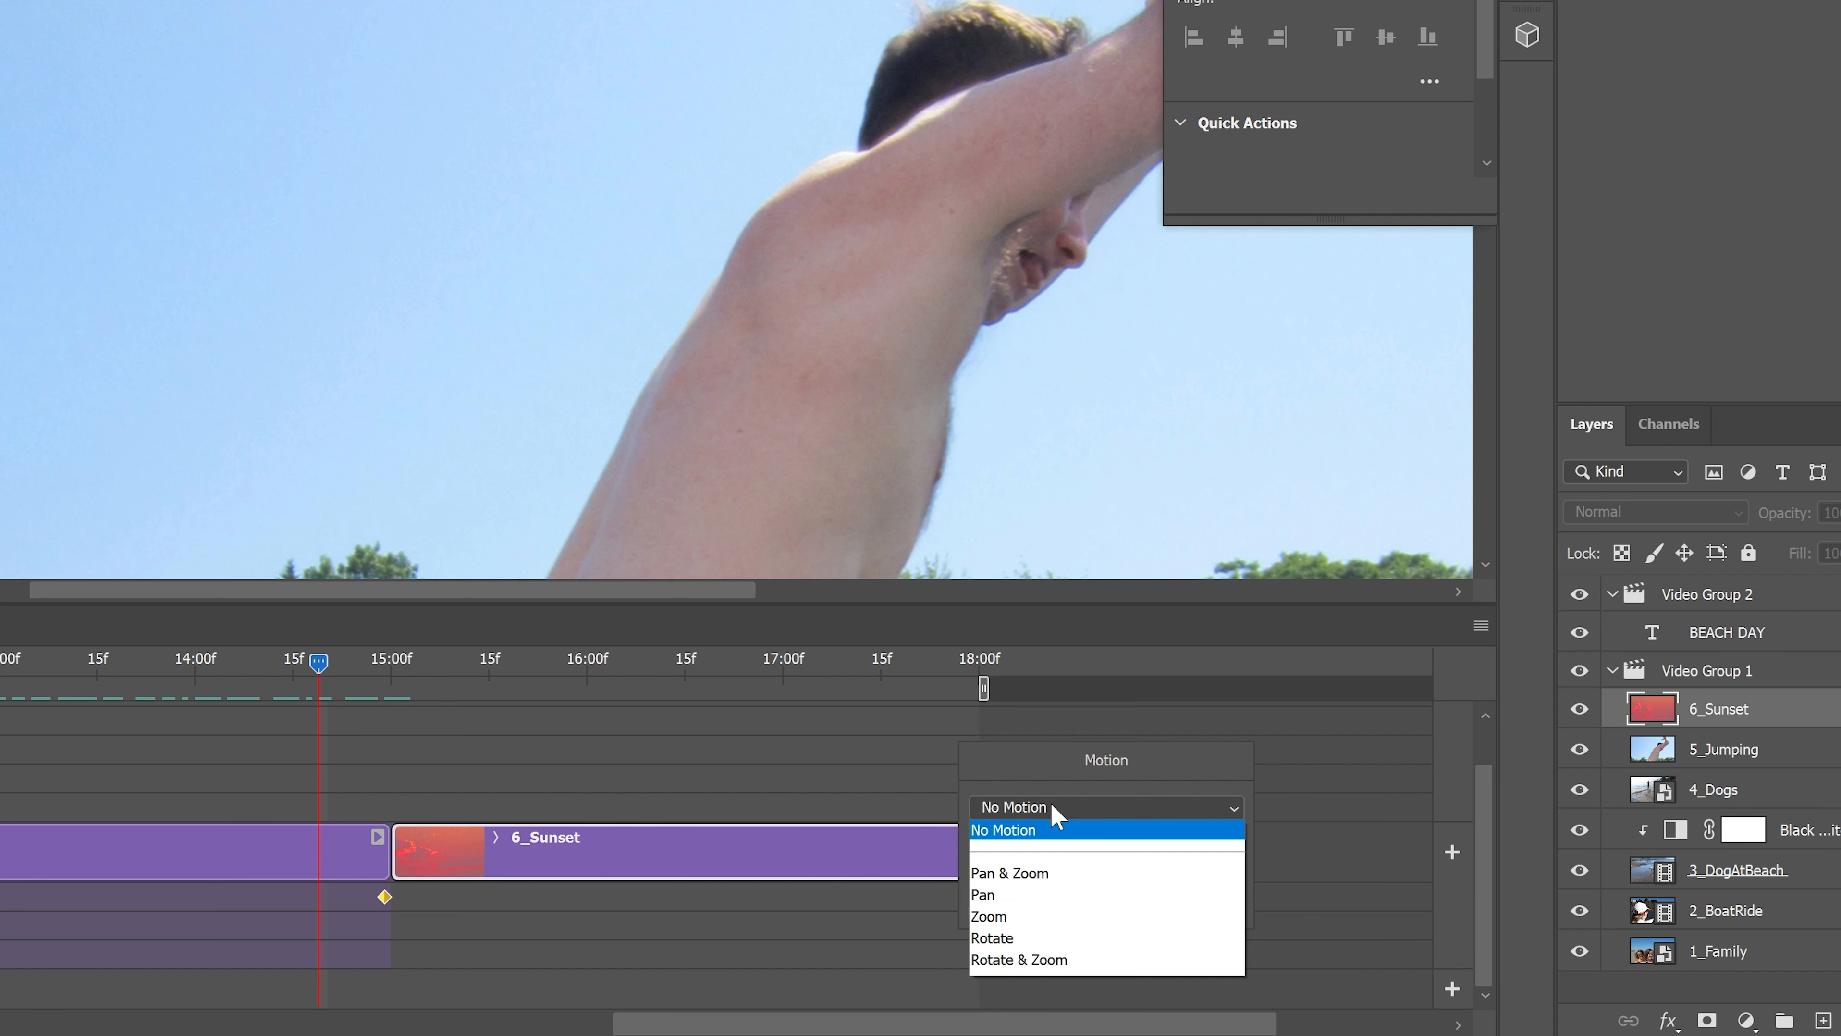
pyautogui.click(1043, 874)
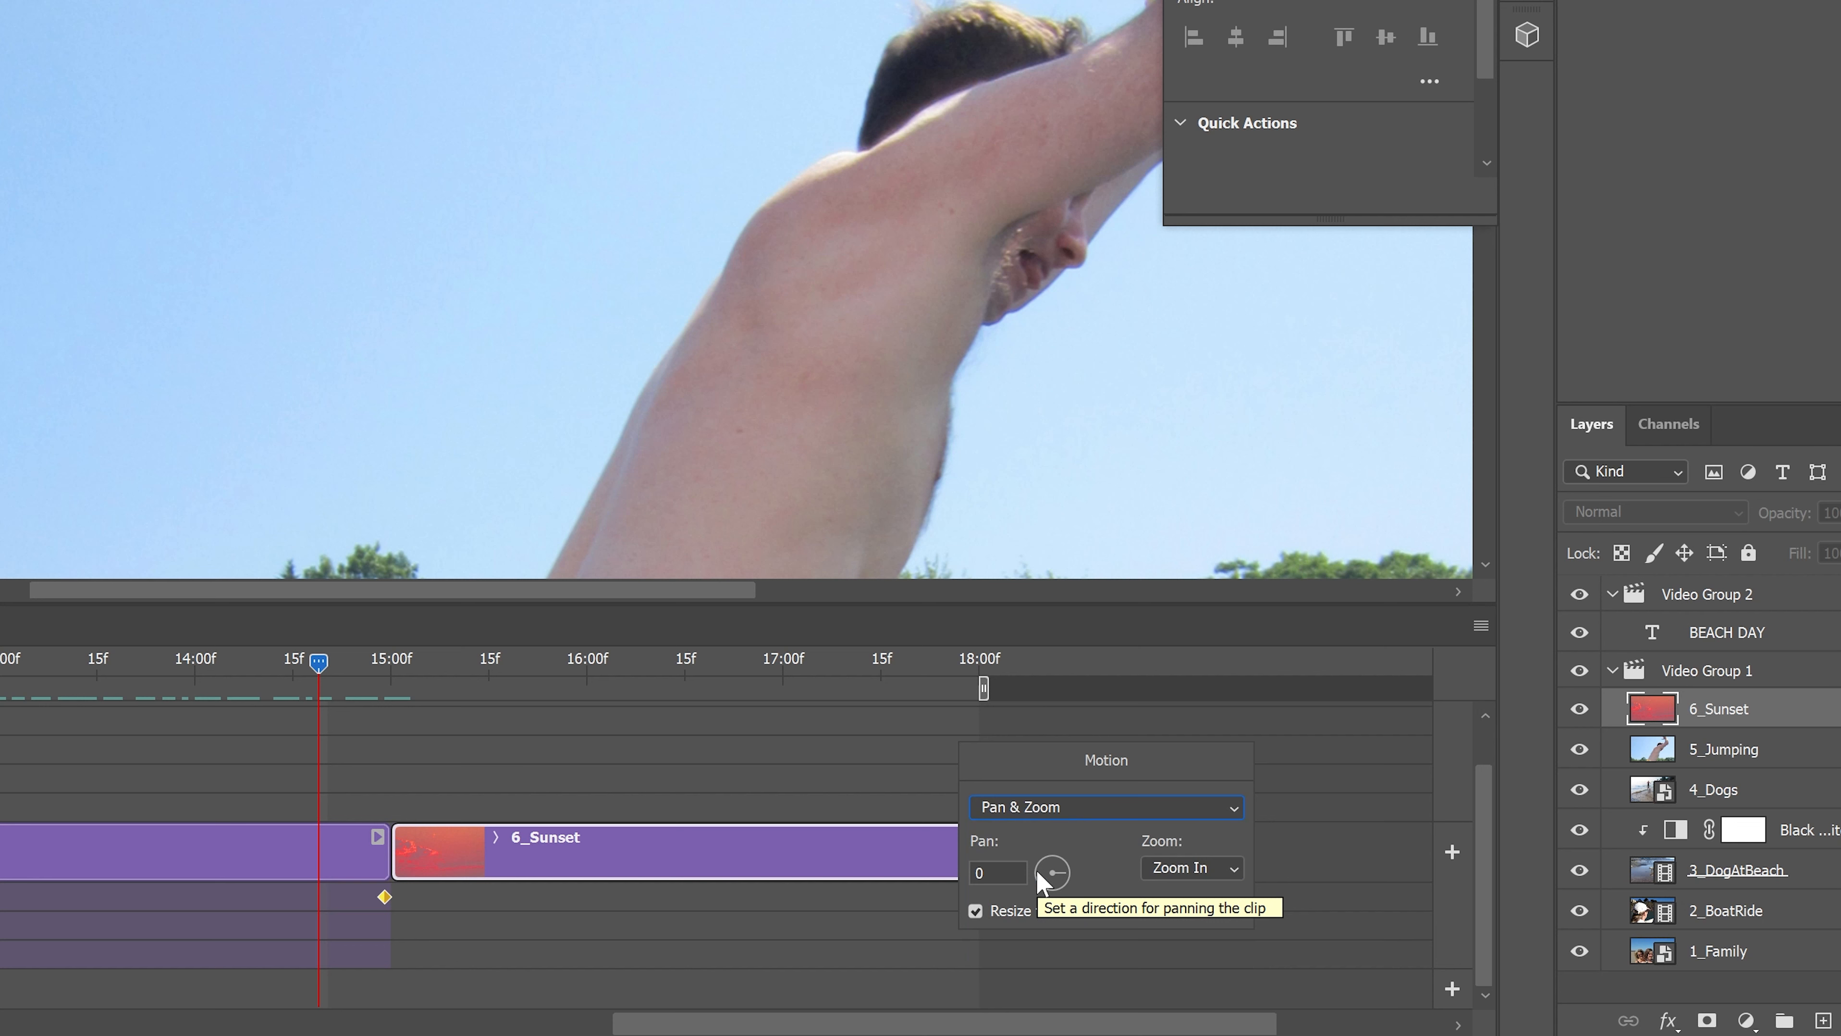
pyautogui.click(1210, 868)
pyautogui.click(1193, 915)
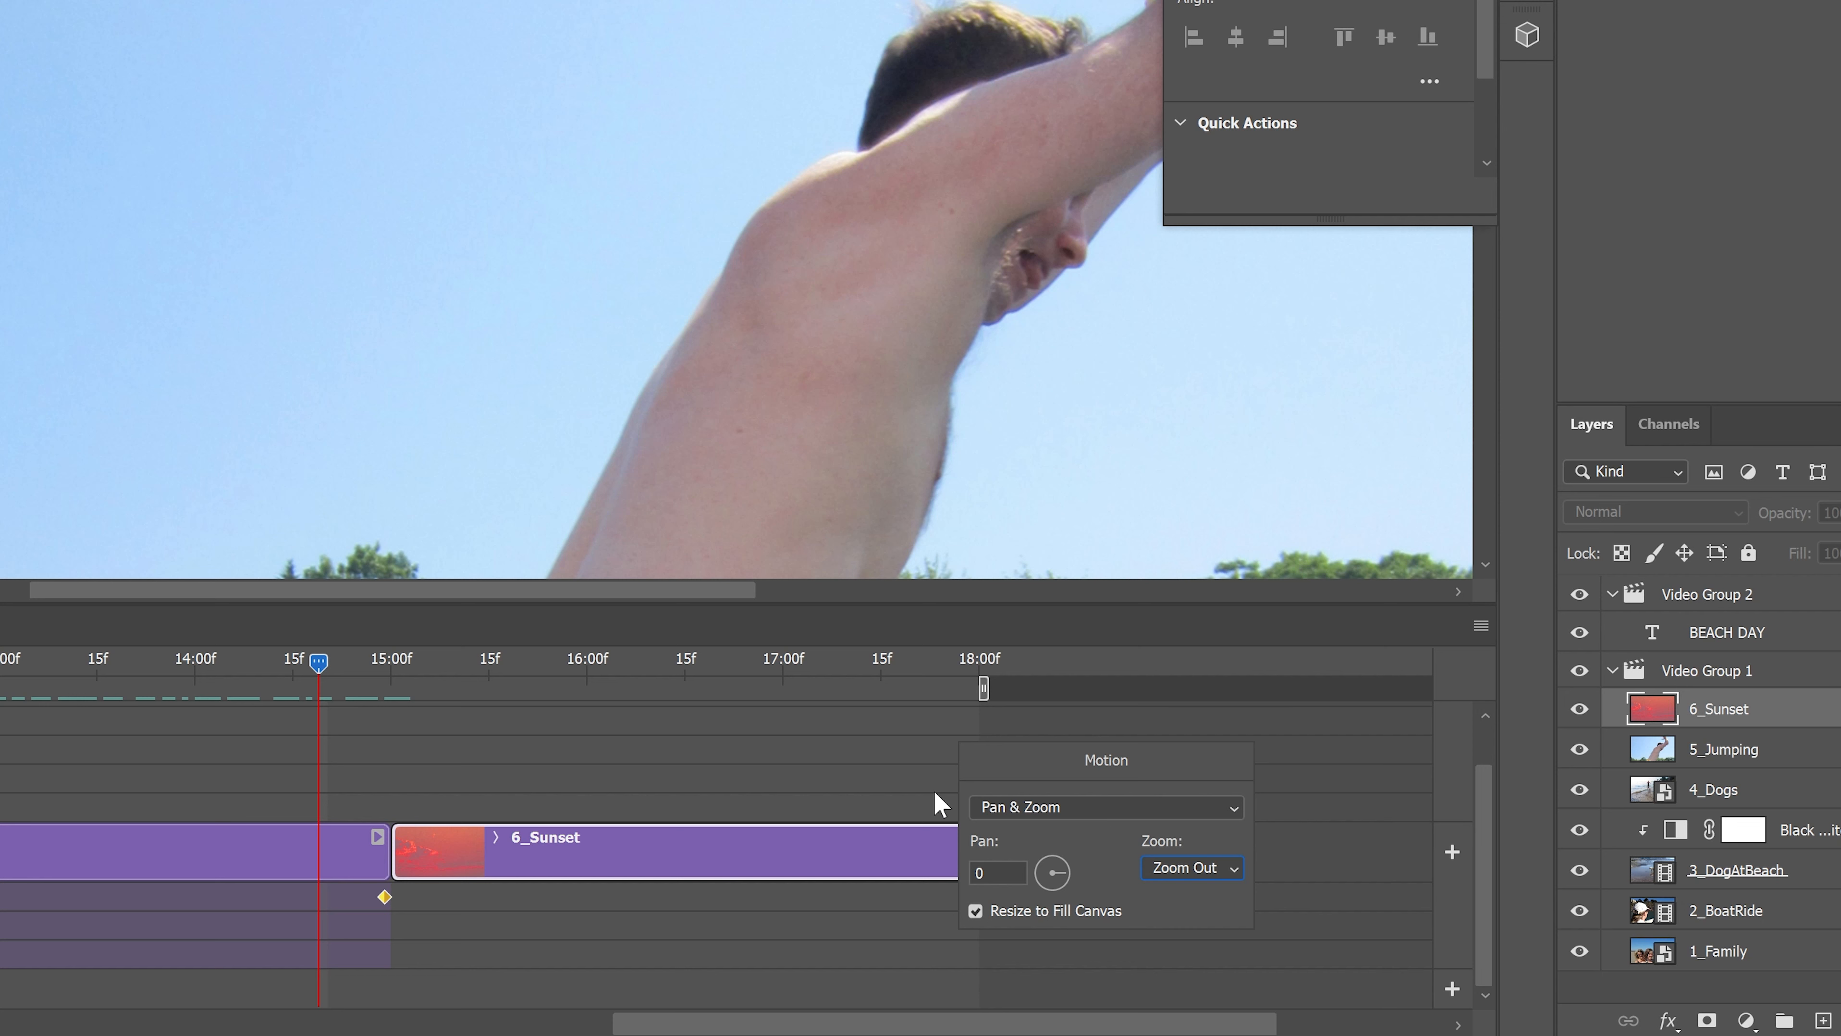
pyautogui.click(851, 791)
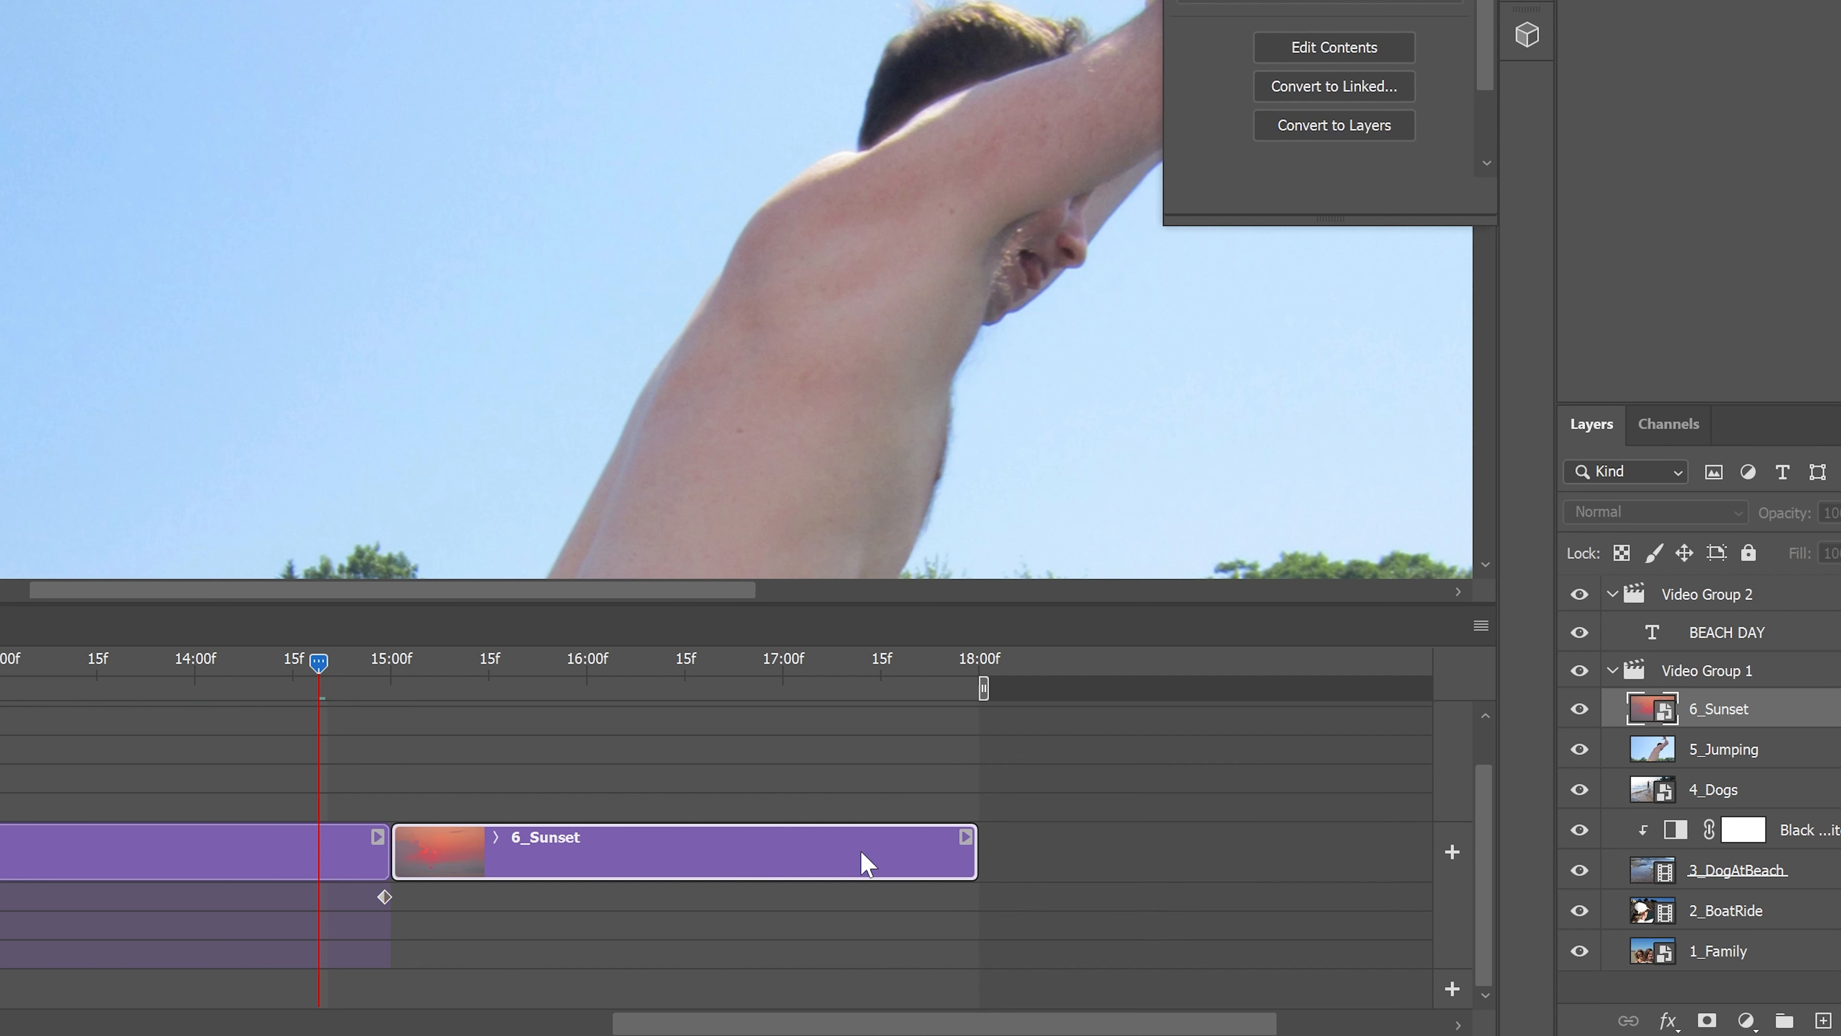
# Add 0.25 s Cross Fade transitions between 1_Family and 2_BoatRide and between 2_BoatRide and 3_DogAtBeach
pyautogui.moveTo(423, 688); pyautogui.dragTo(739, 751)
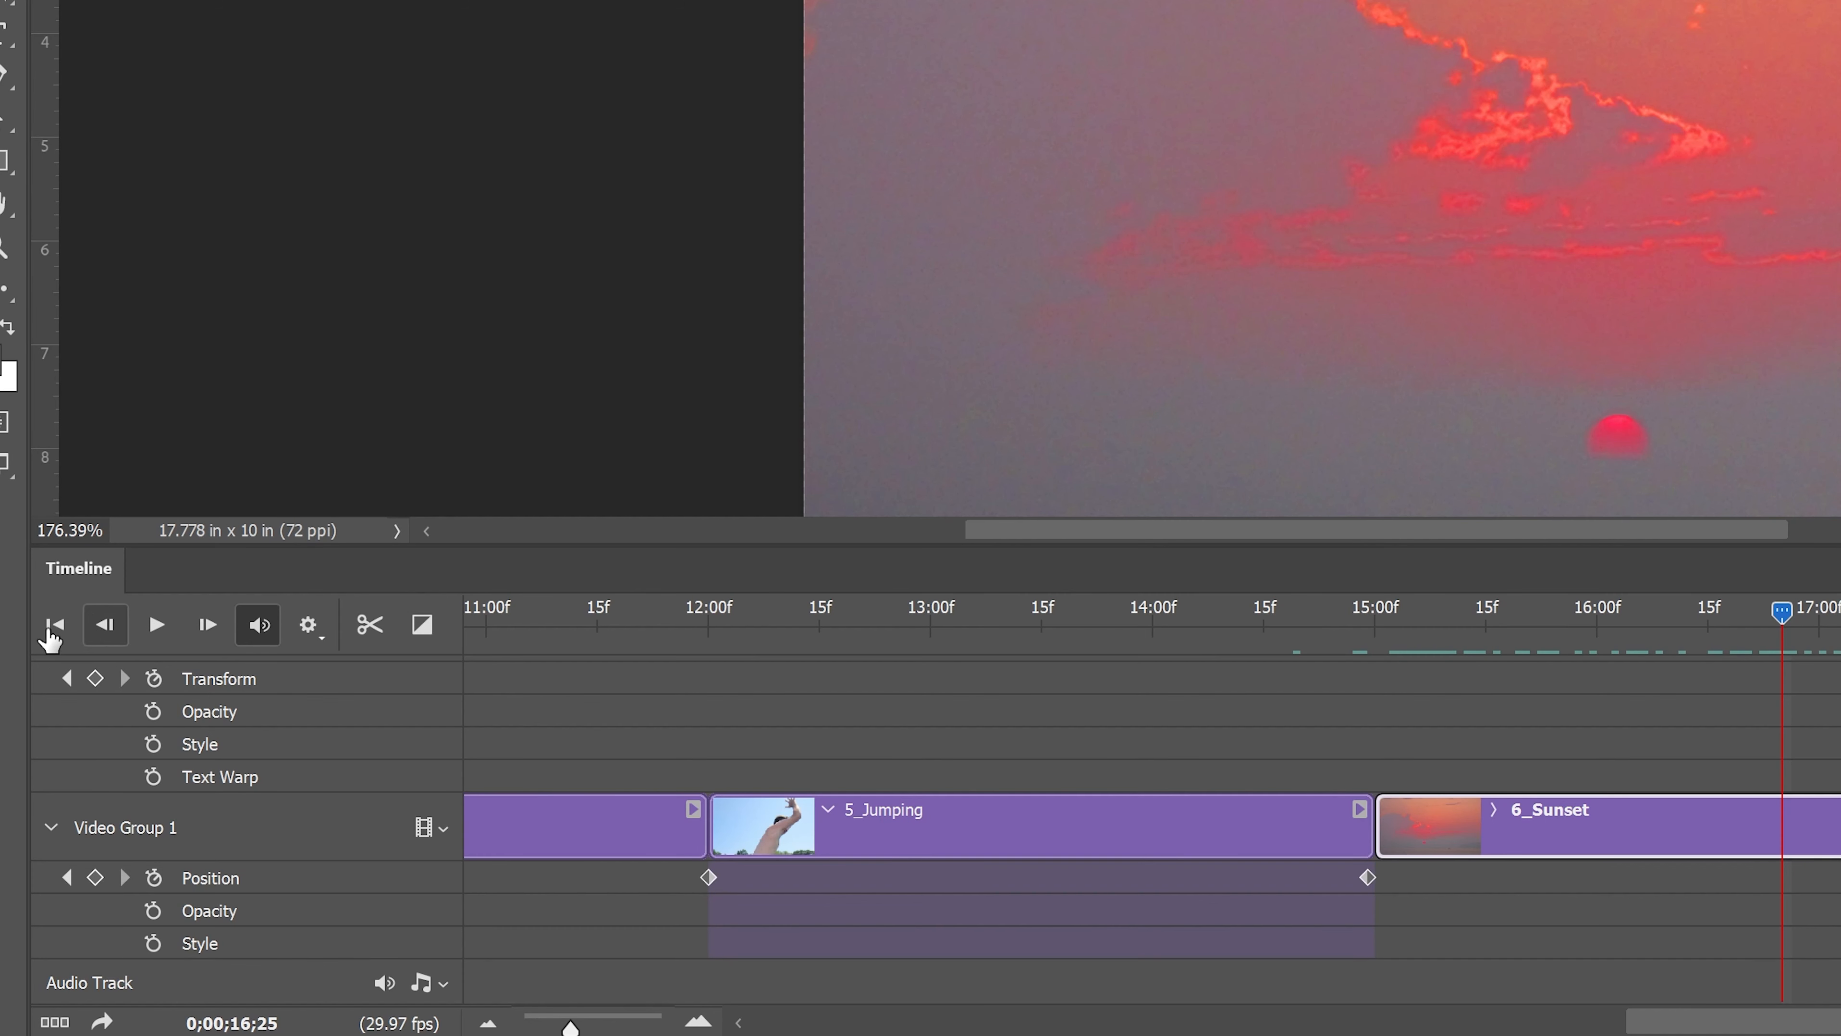
pyautogui.click(53, 627)
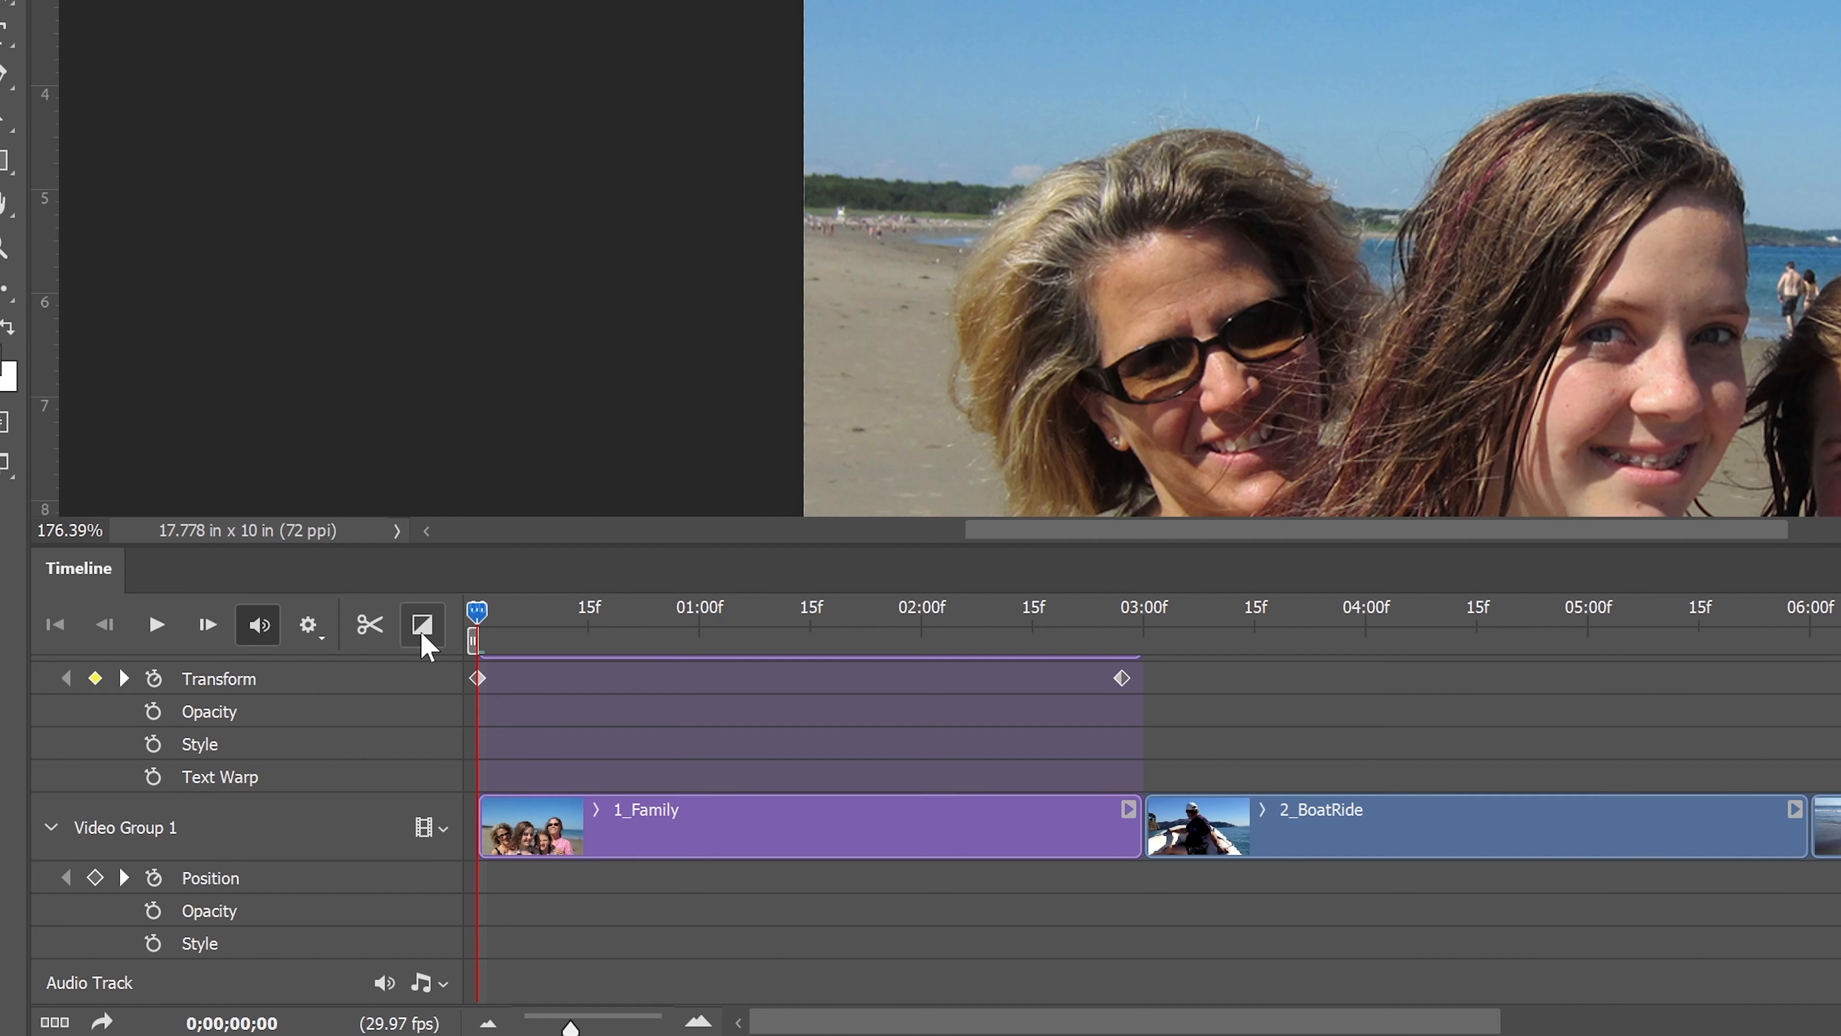
pyautogui.click(422, 625)
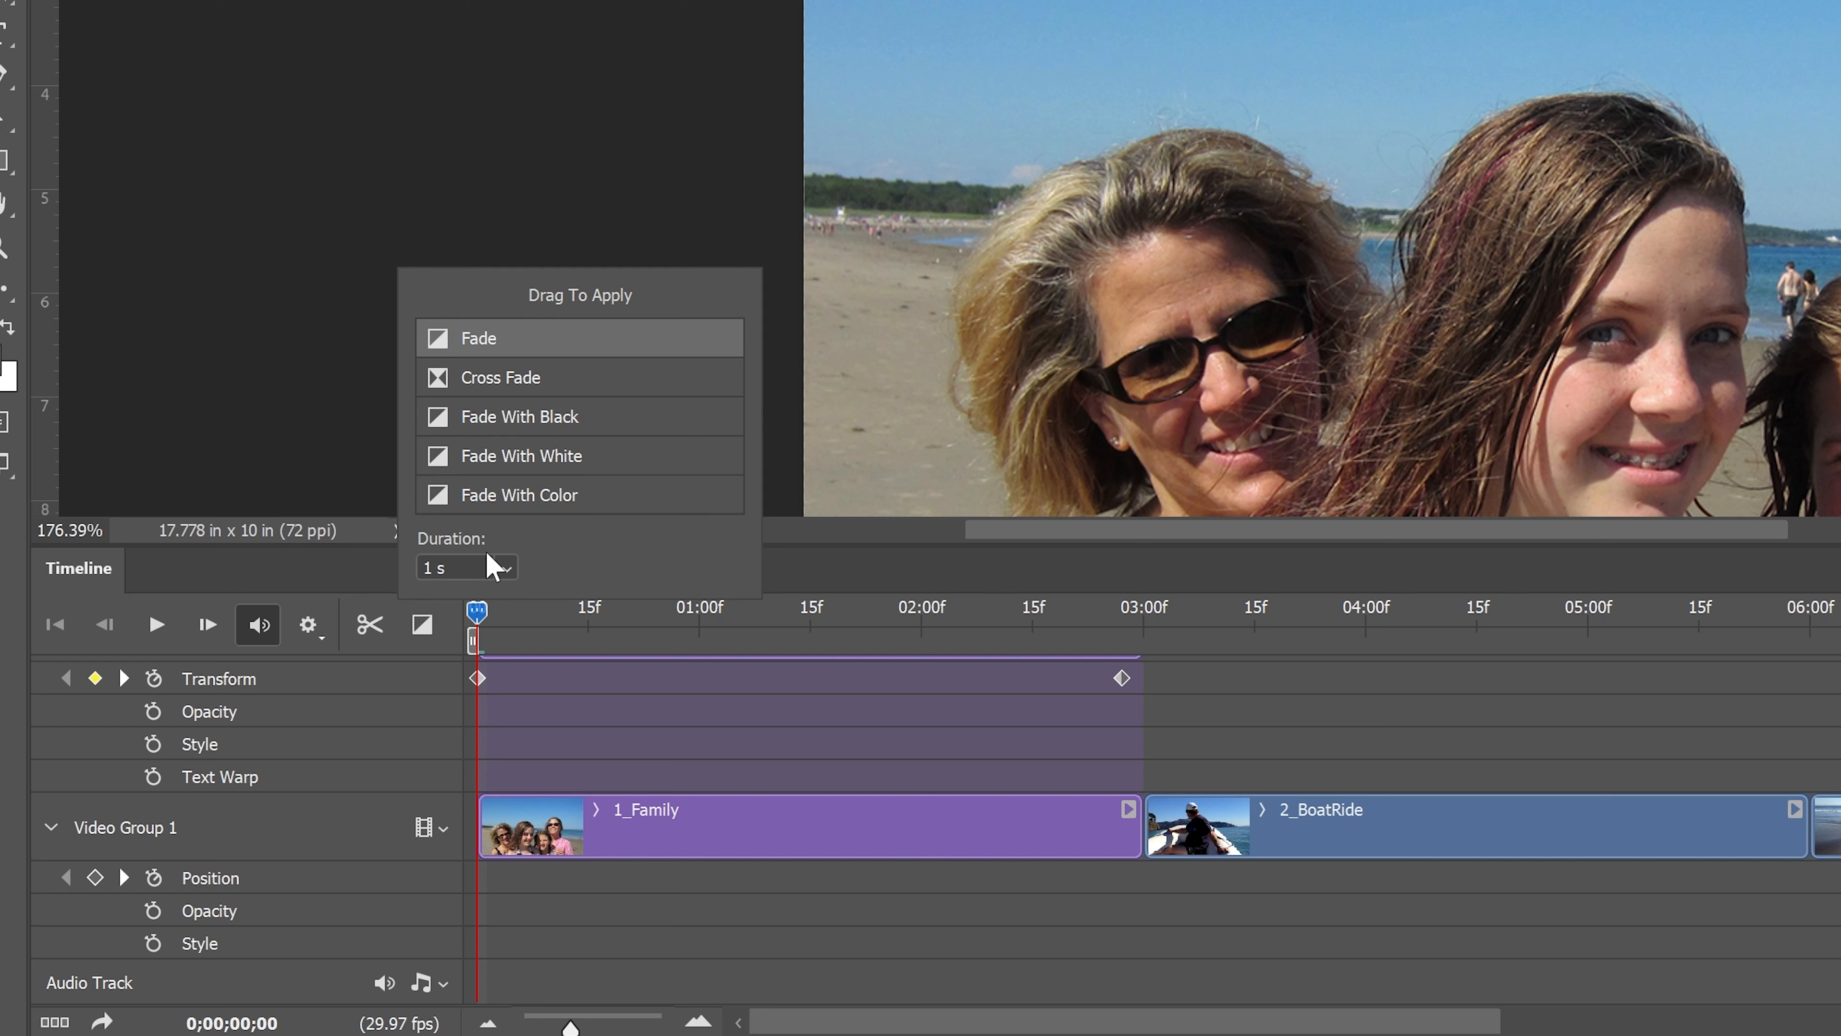
pyautogui.click(506, 569)
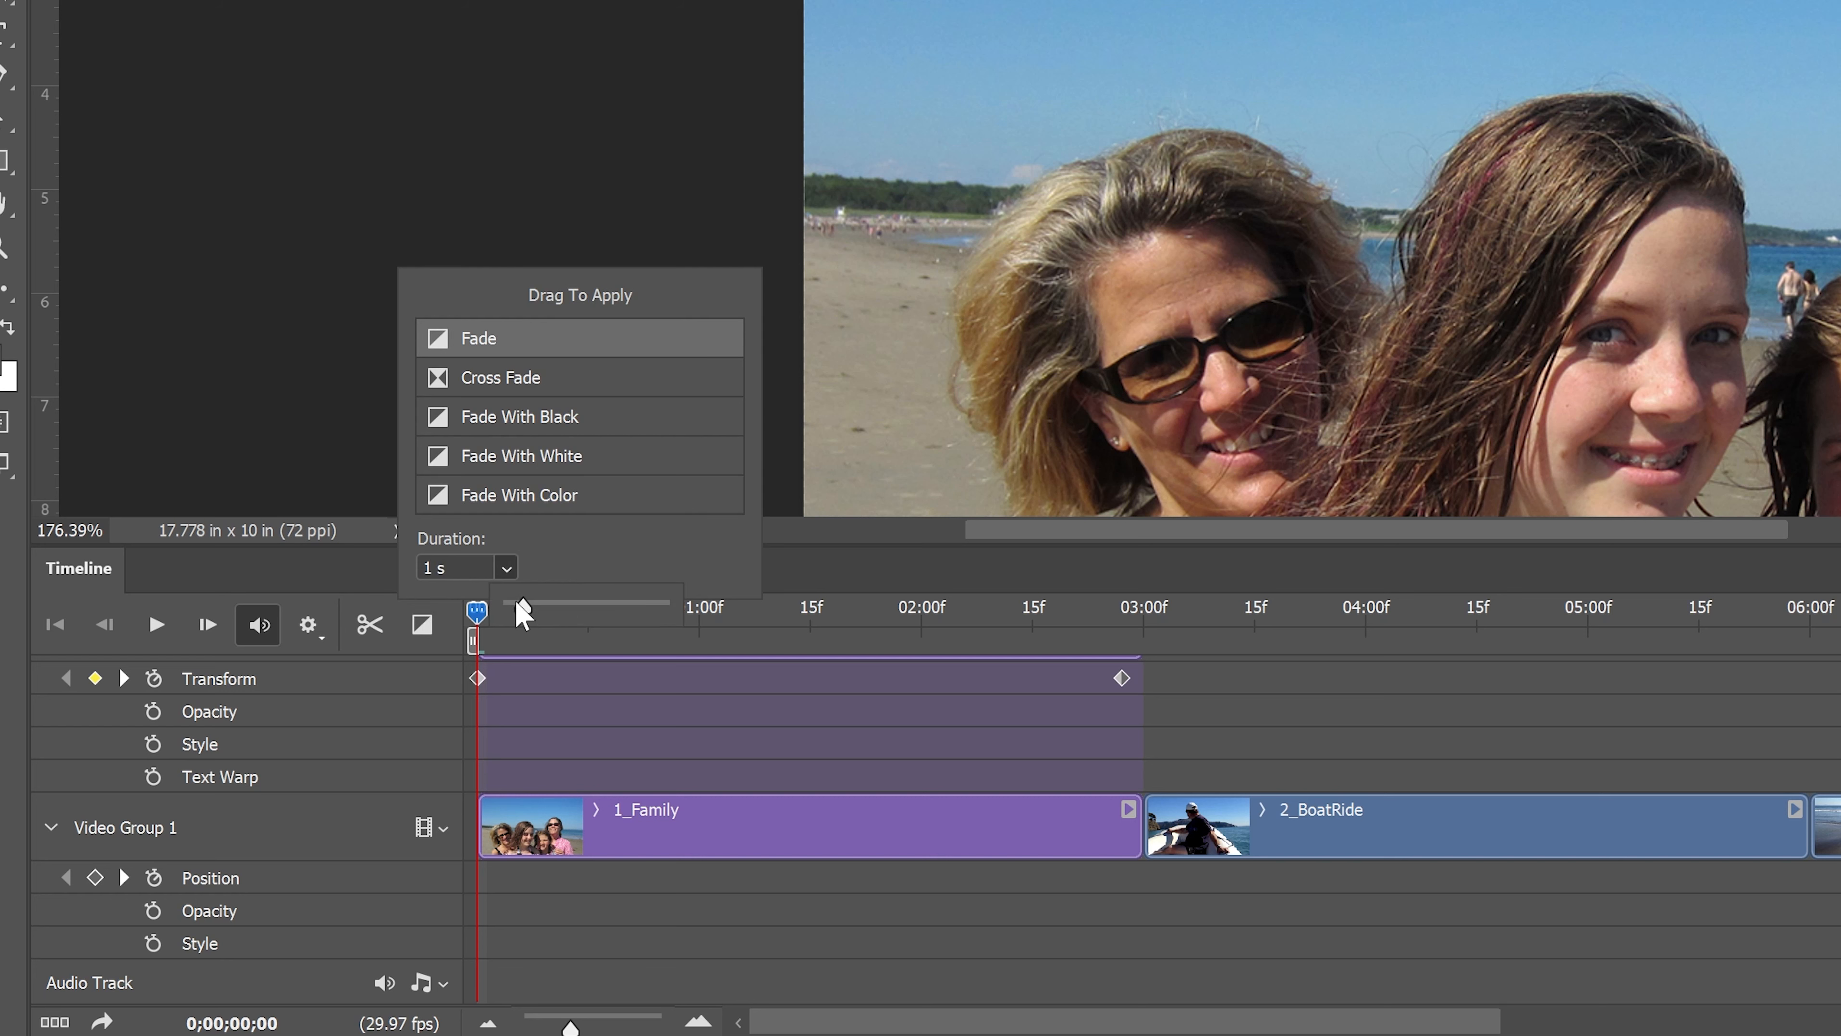
pyautogui.moveTo(525, 613); pyautogui.dragTo(514, 613)
pyautogui.click(526, 361)
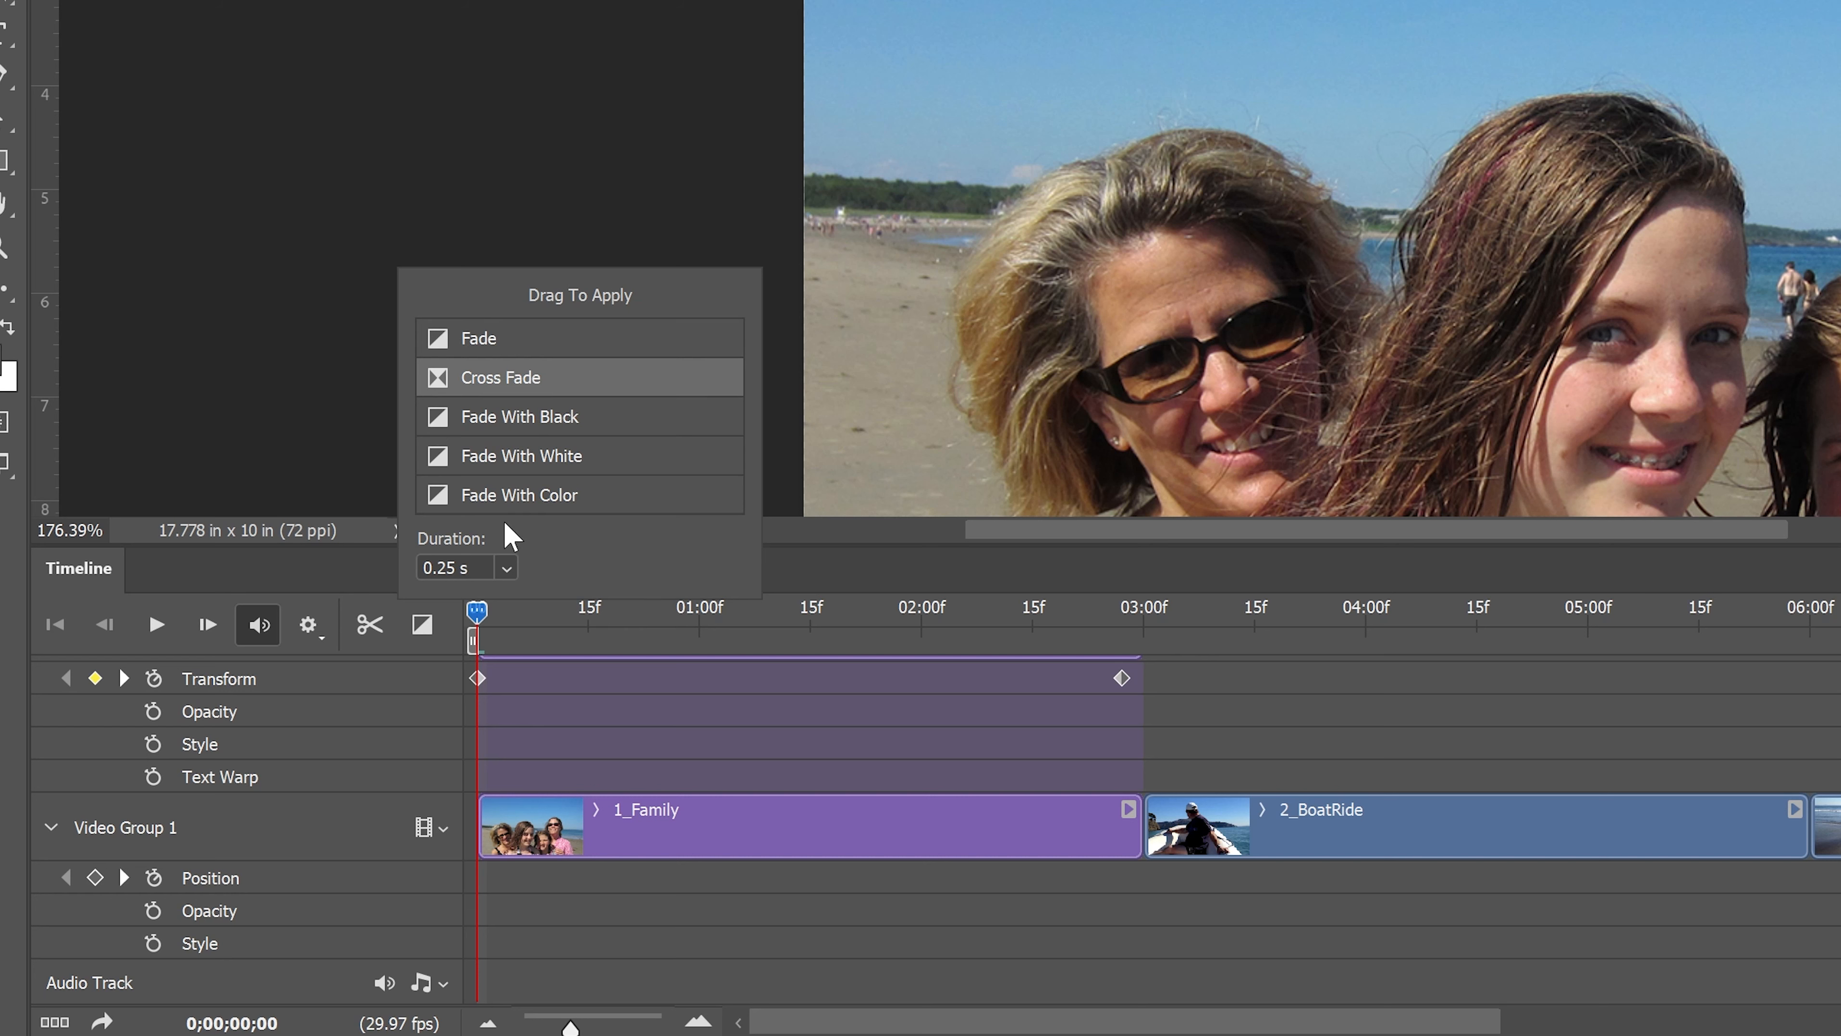
pyautogui.moveTo(450, 382); pyautogui.dragTo(1153, 841)
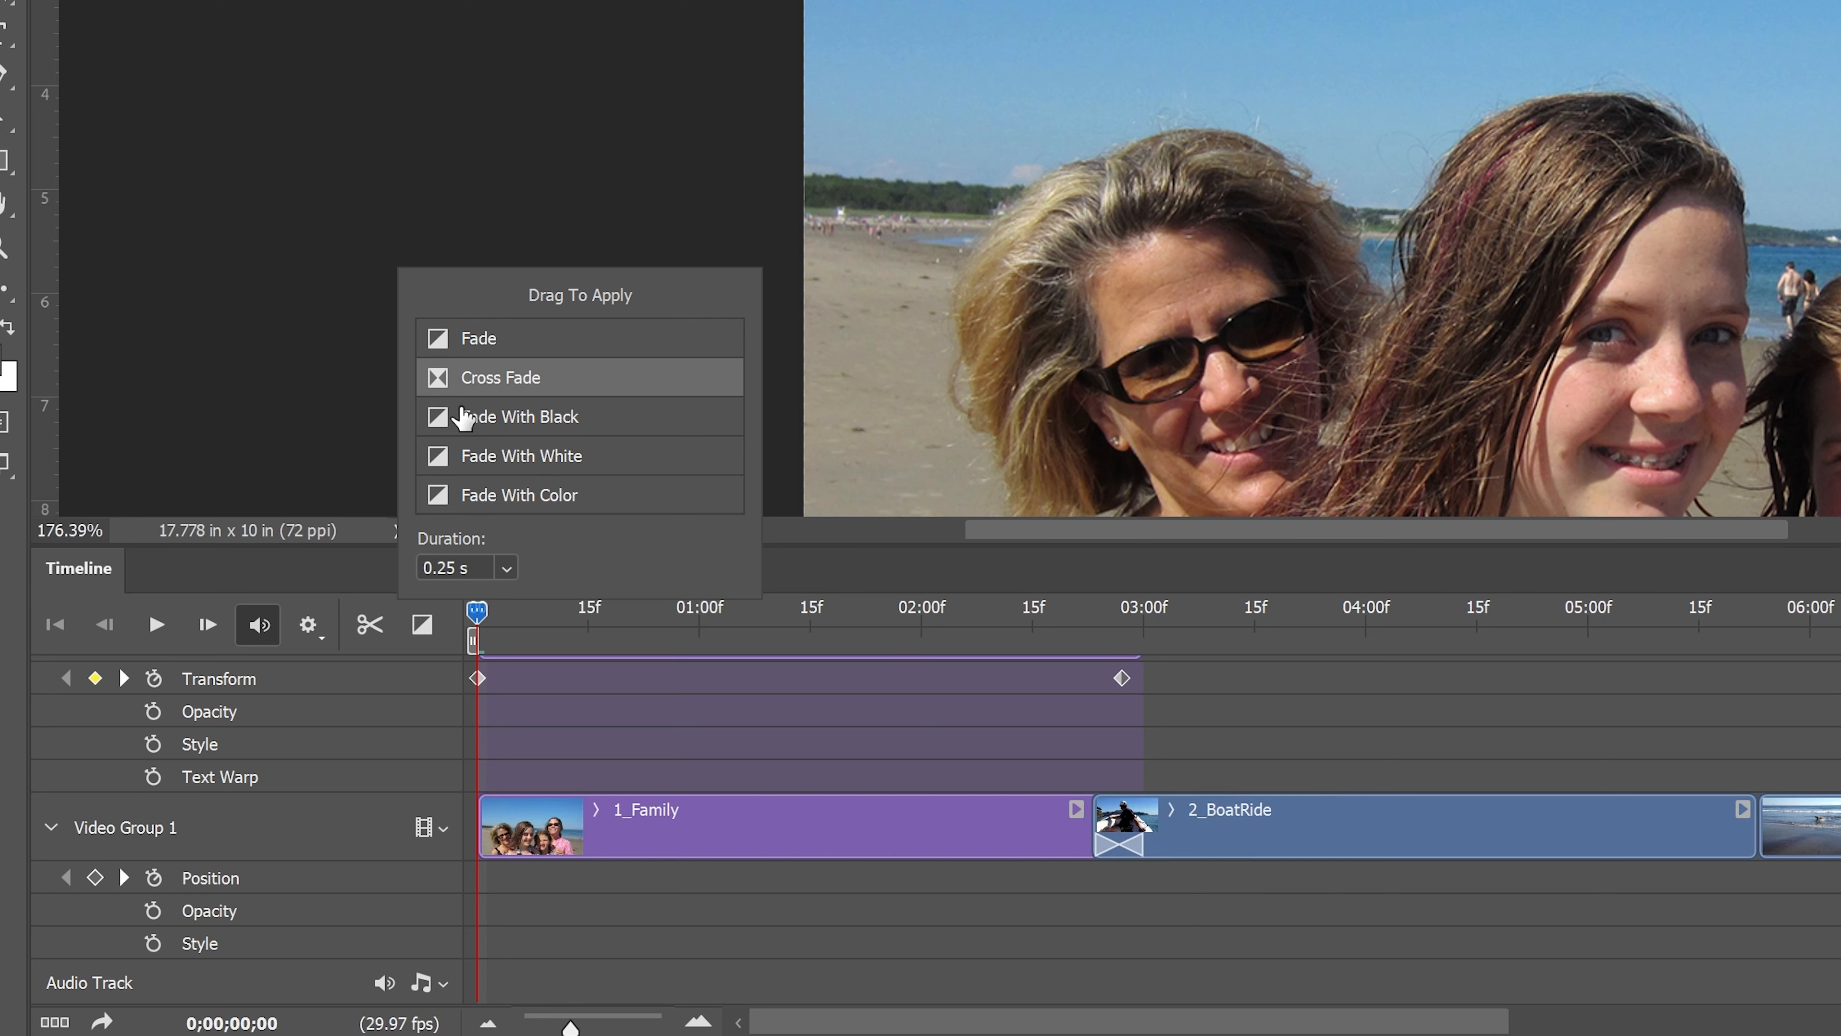
pyautogui.moveTo(464, 381); pyautogui.dragTo(1738, 805)
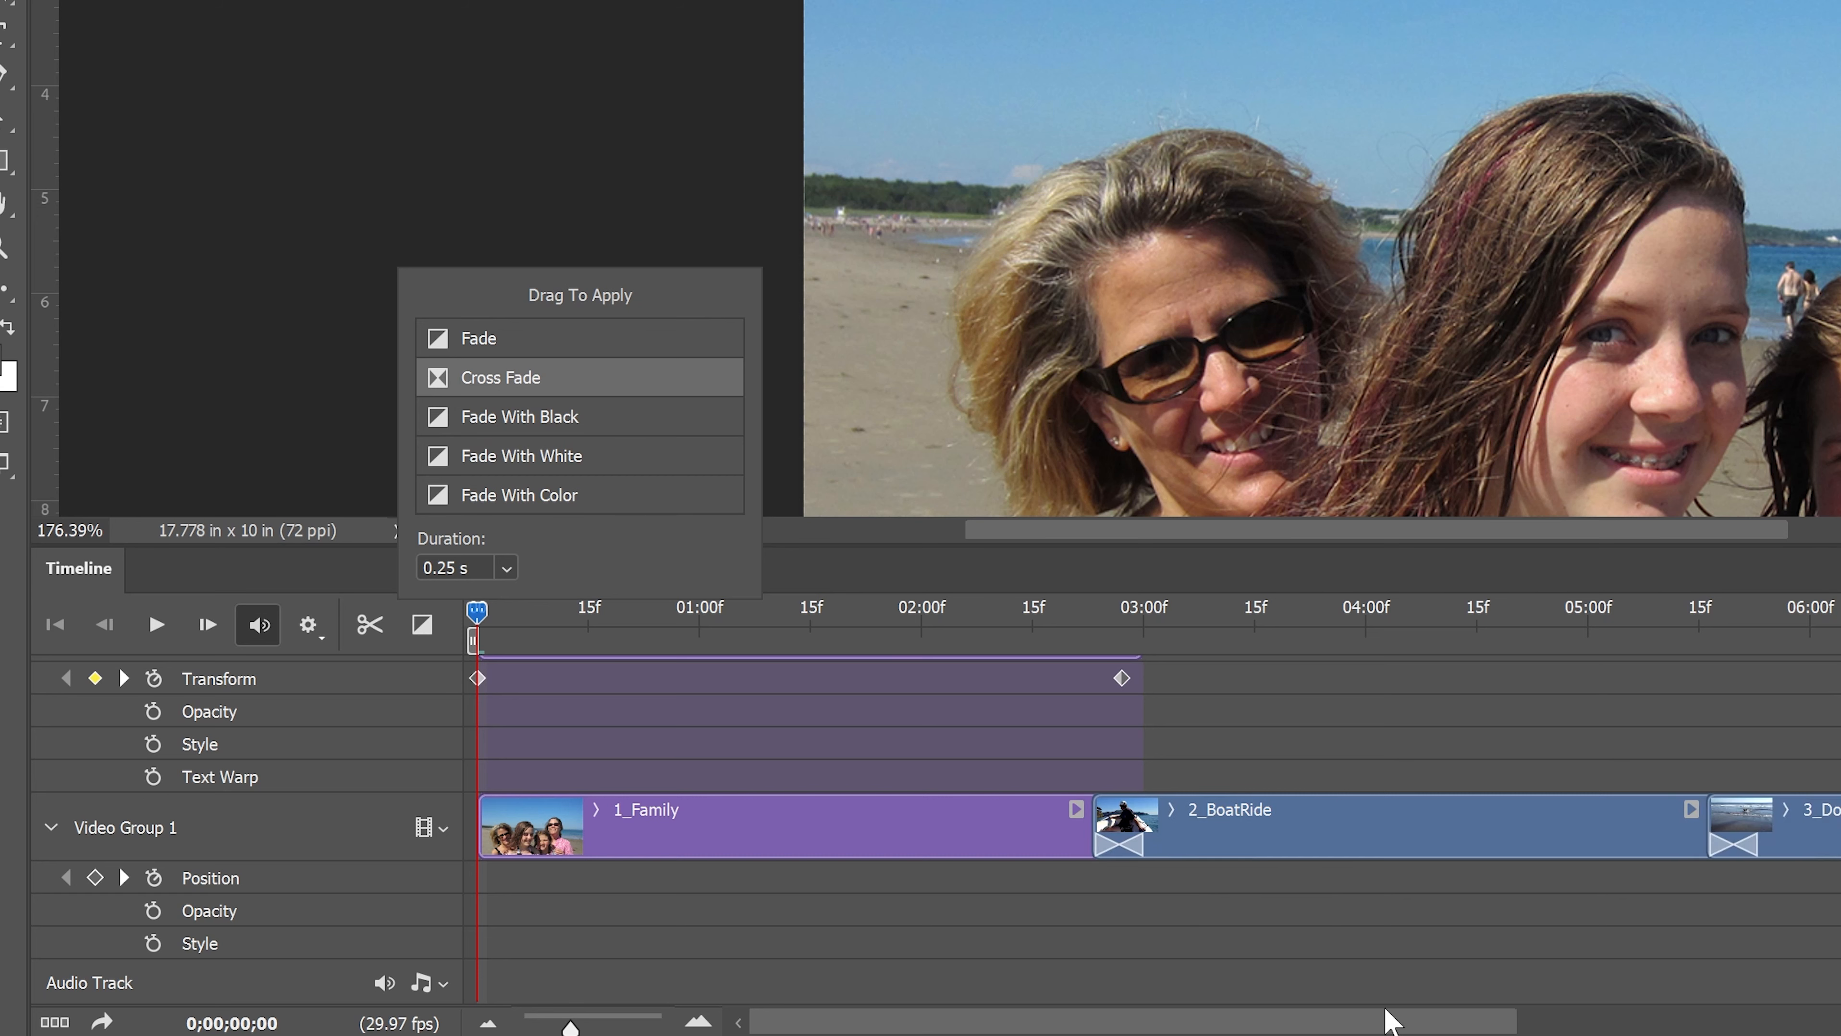
# Add the same Cross Fade transition at the cuts between 3_DogAtBeach, 4_Dogs, 5_Jumping and 6_Sunset
pyautogui.moveTo(1389, 1015); pyautogui.dragTo(1835, 1023)
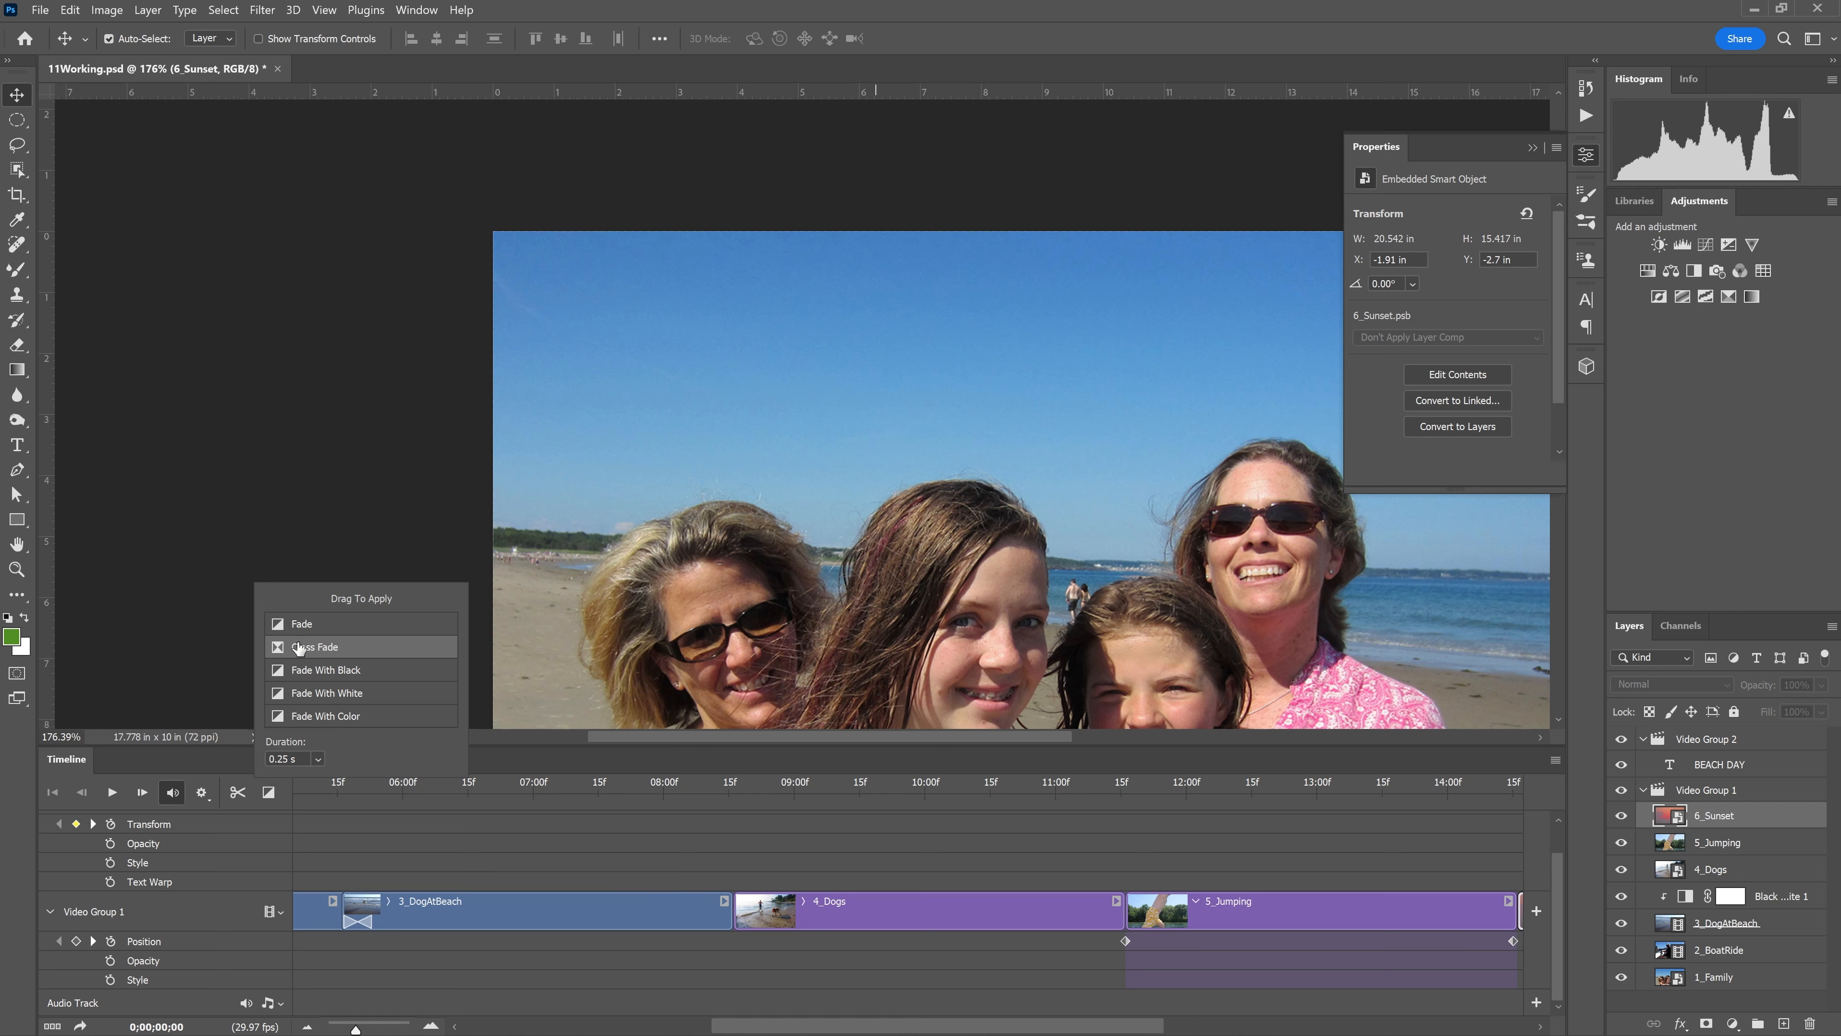
pyautogui.moveTo(298, 646); pyautogui.dragTo(735, 912)
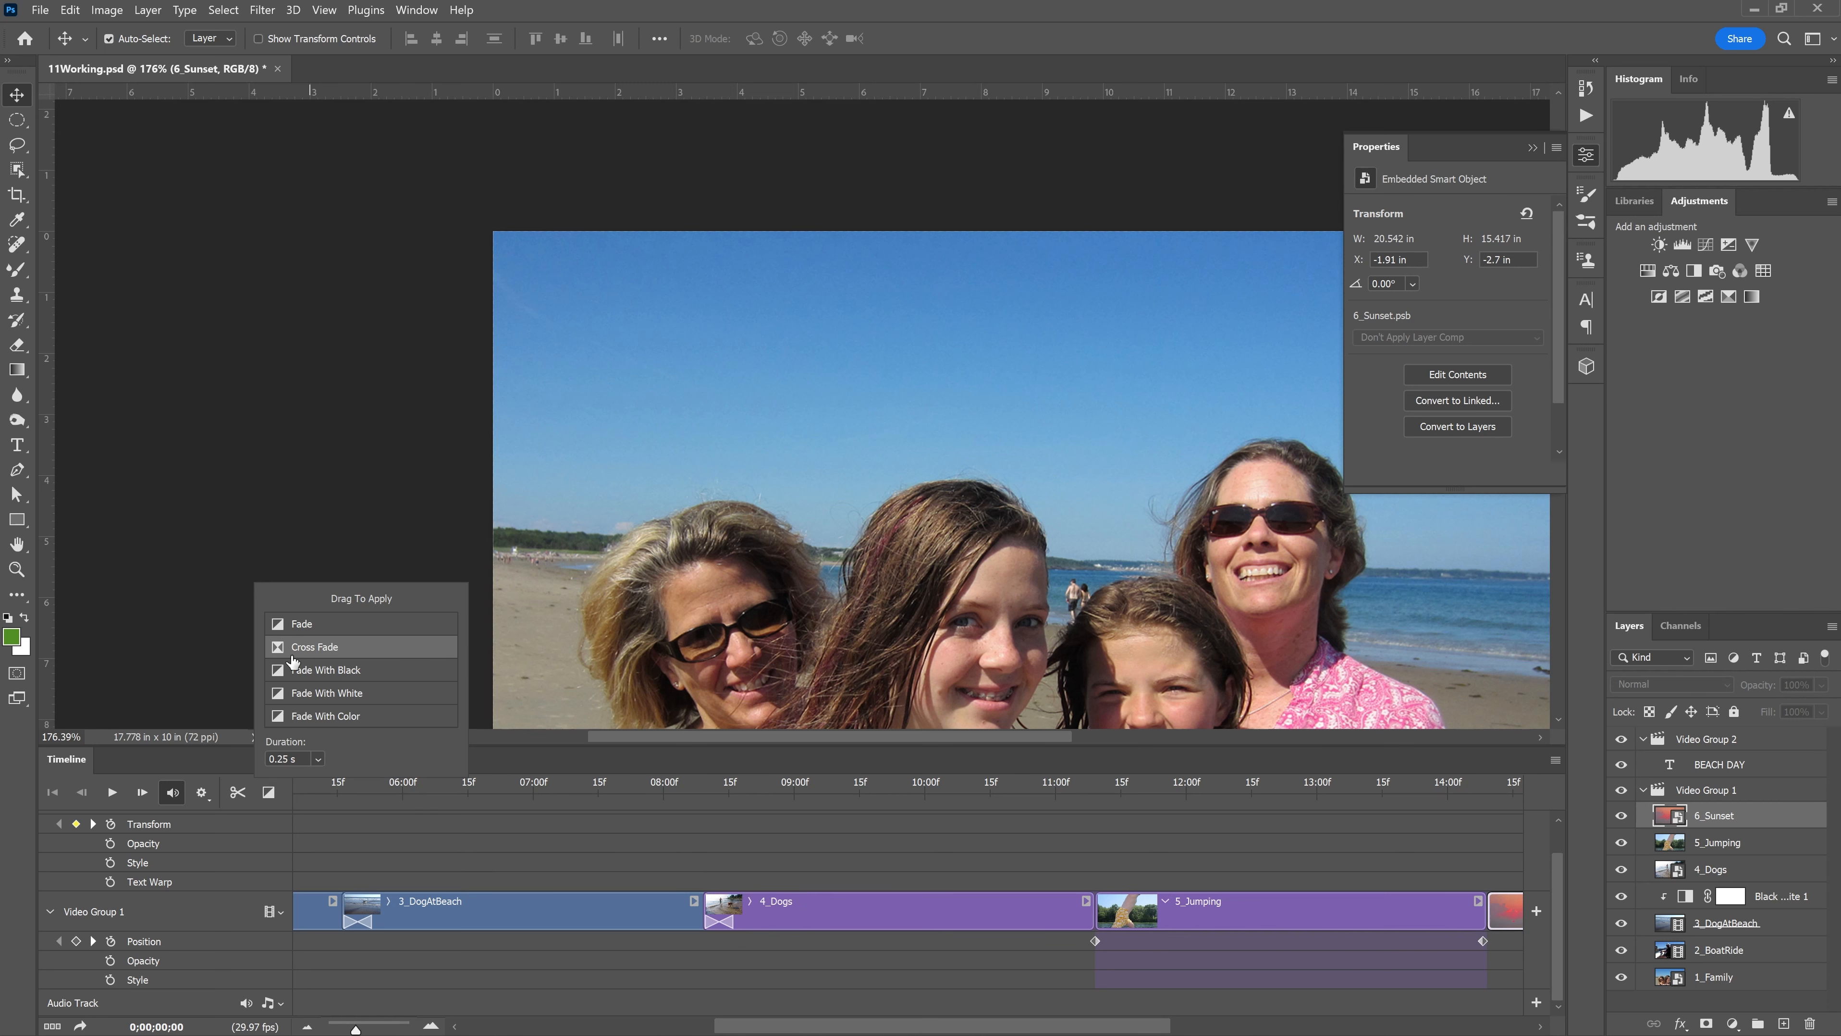
pyautogui.moveTo(294, 647); pyautogui.dragTo(1066, 906)
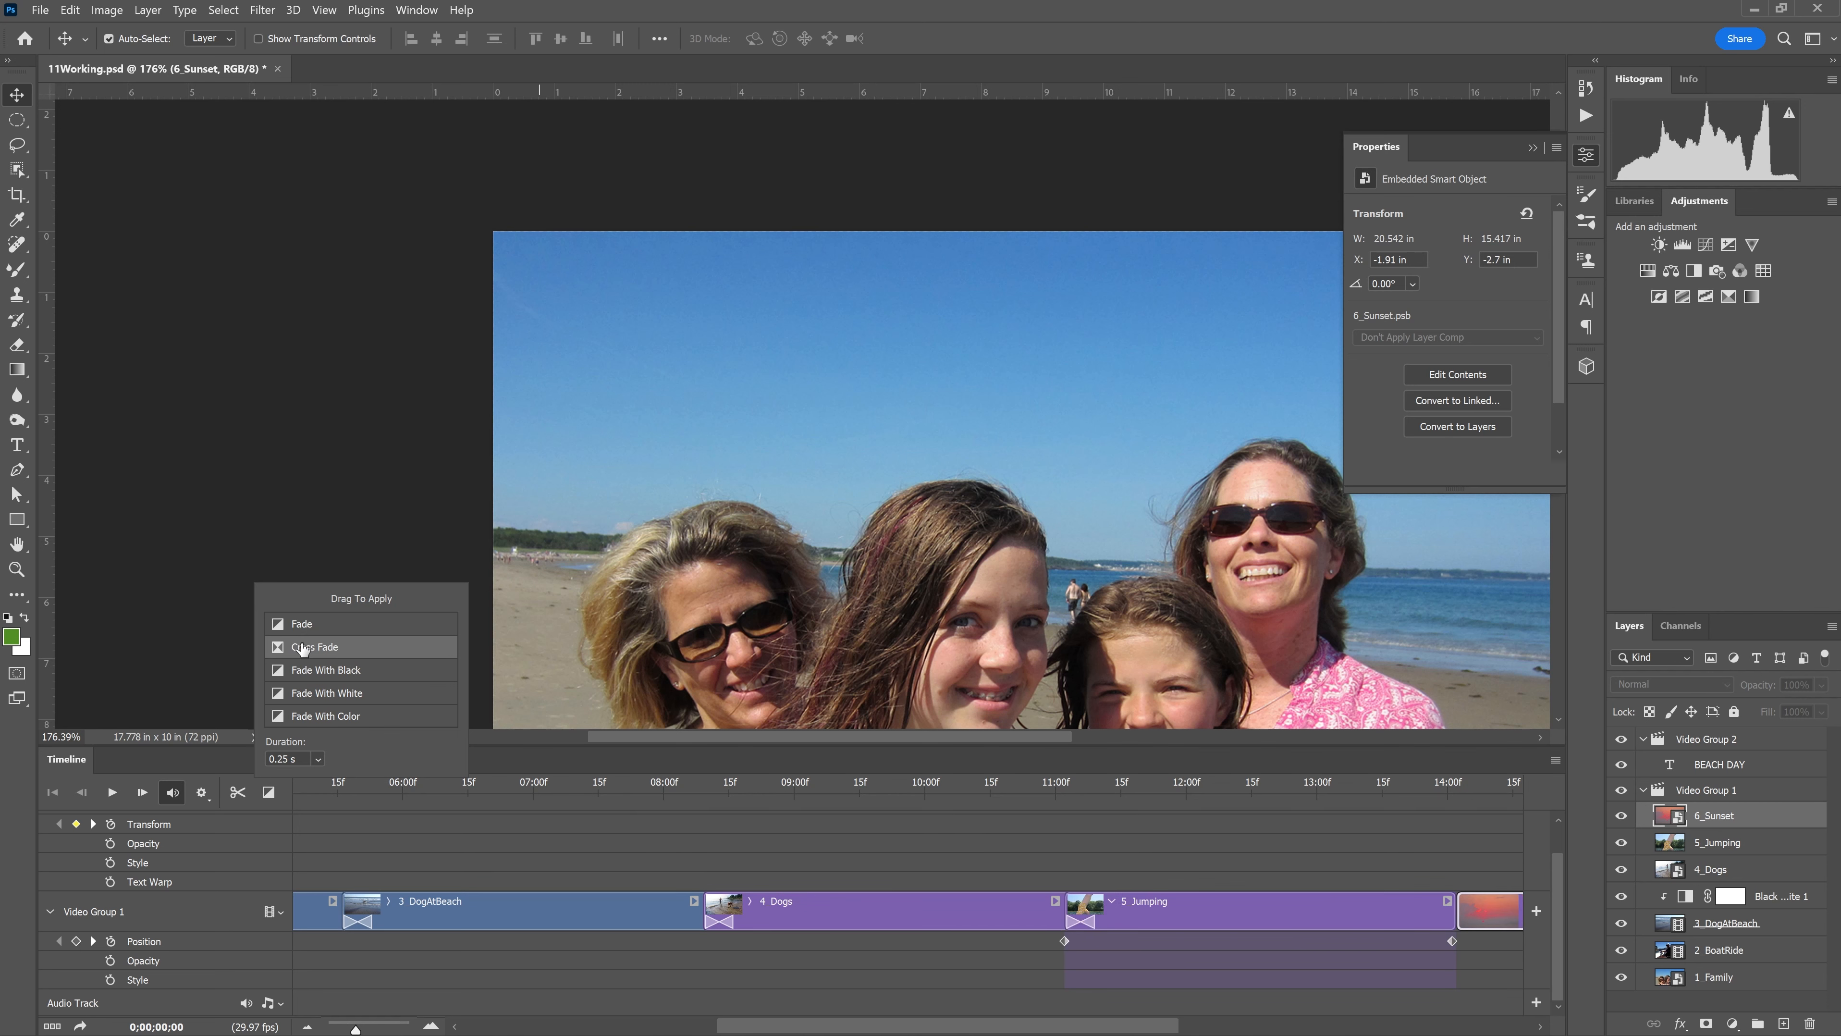
pyautogui.moveTo(296, 647); pyautogui.dragTo(1464, 918)
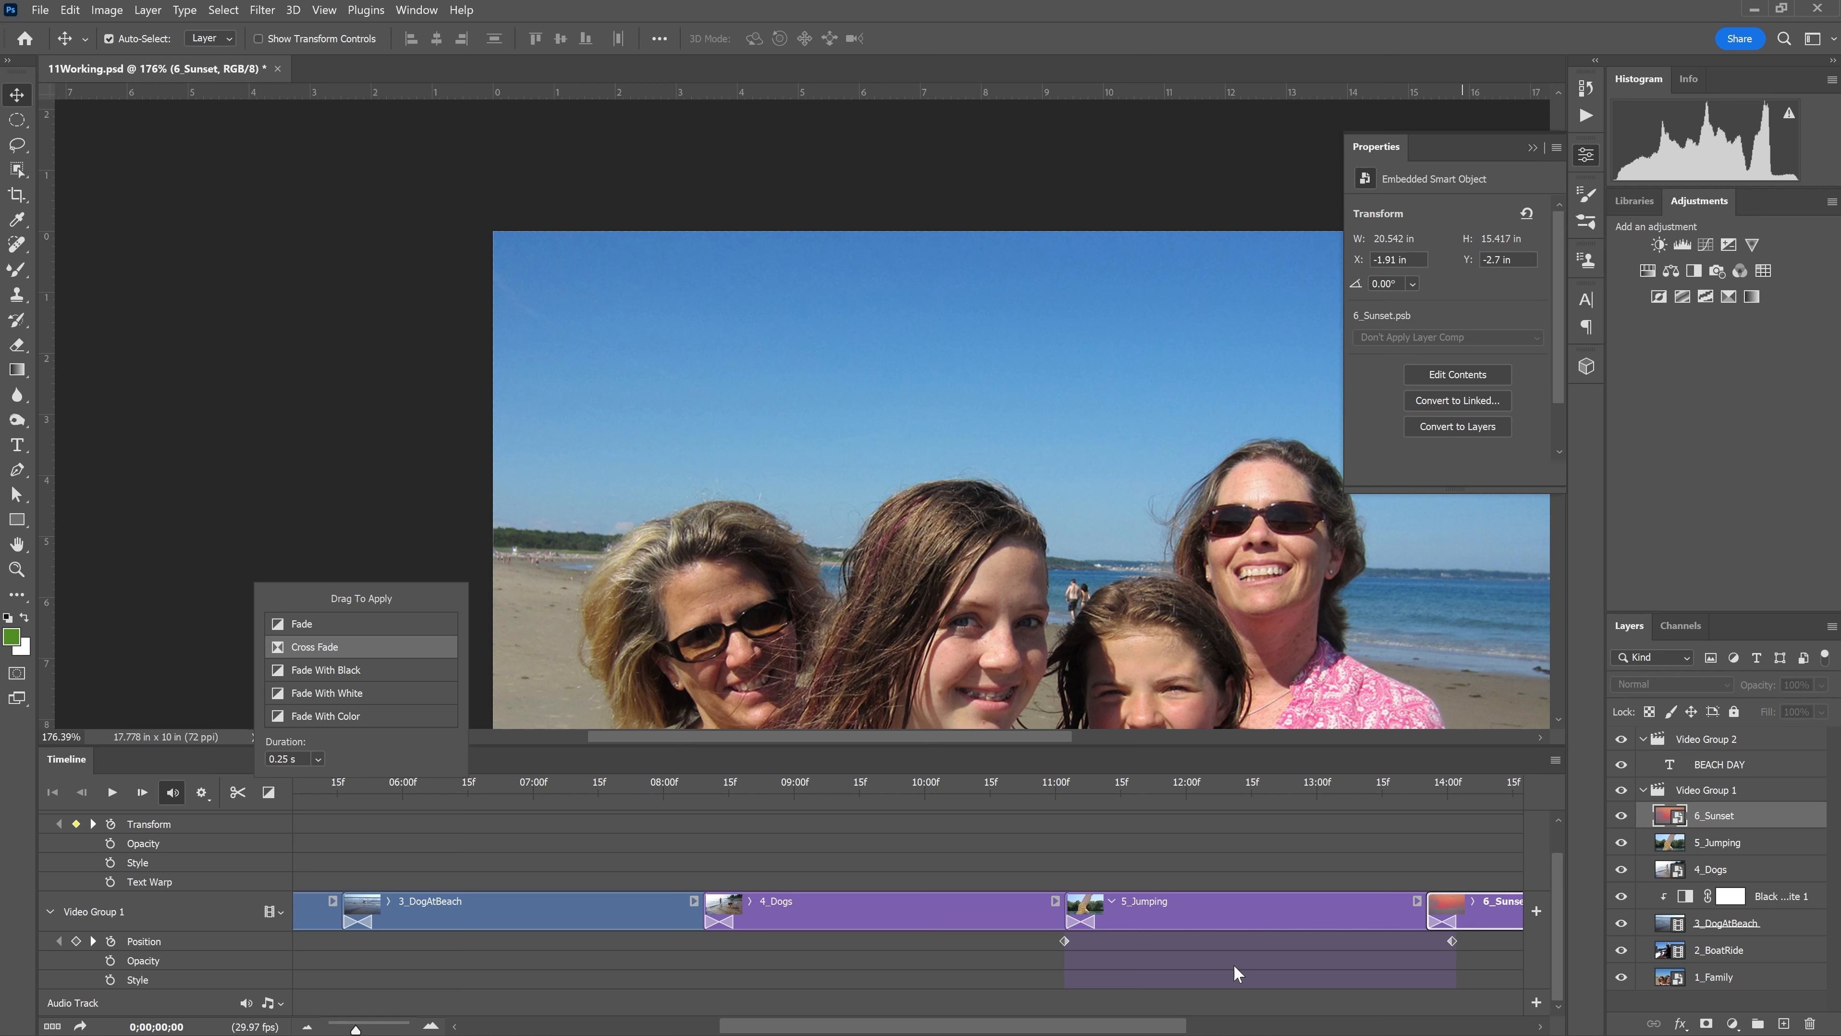
# Add a 0.25 s Fade With Black transition to the end of the 6_Sunset clip and save the document
pyautogui.moveTo(1138, 1026); pyautogui.dragTo(743, 1030)
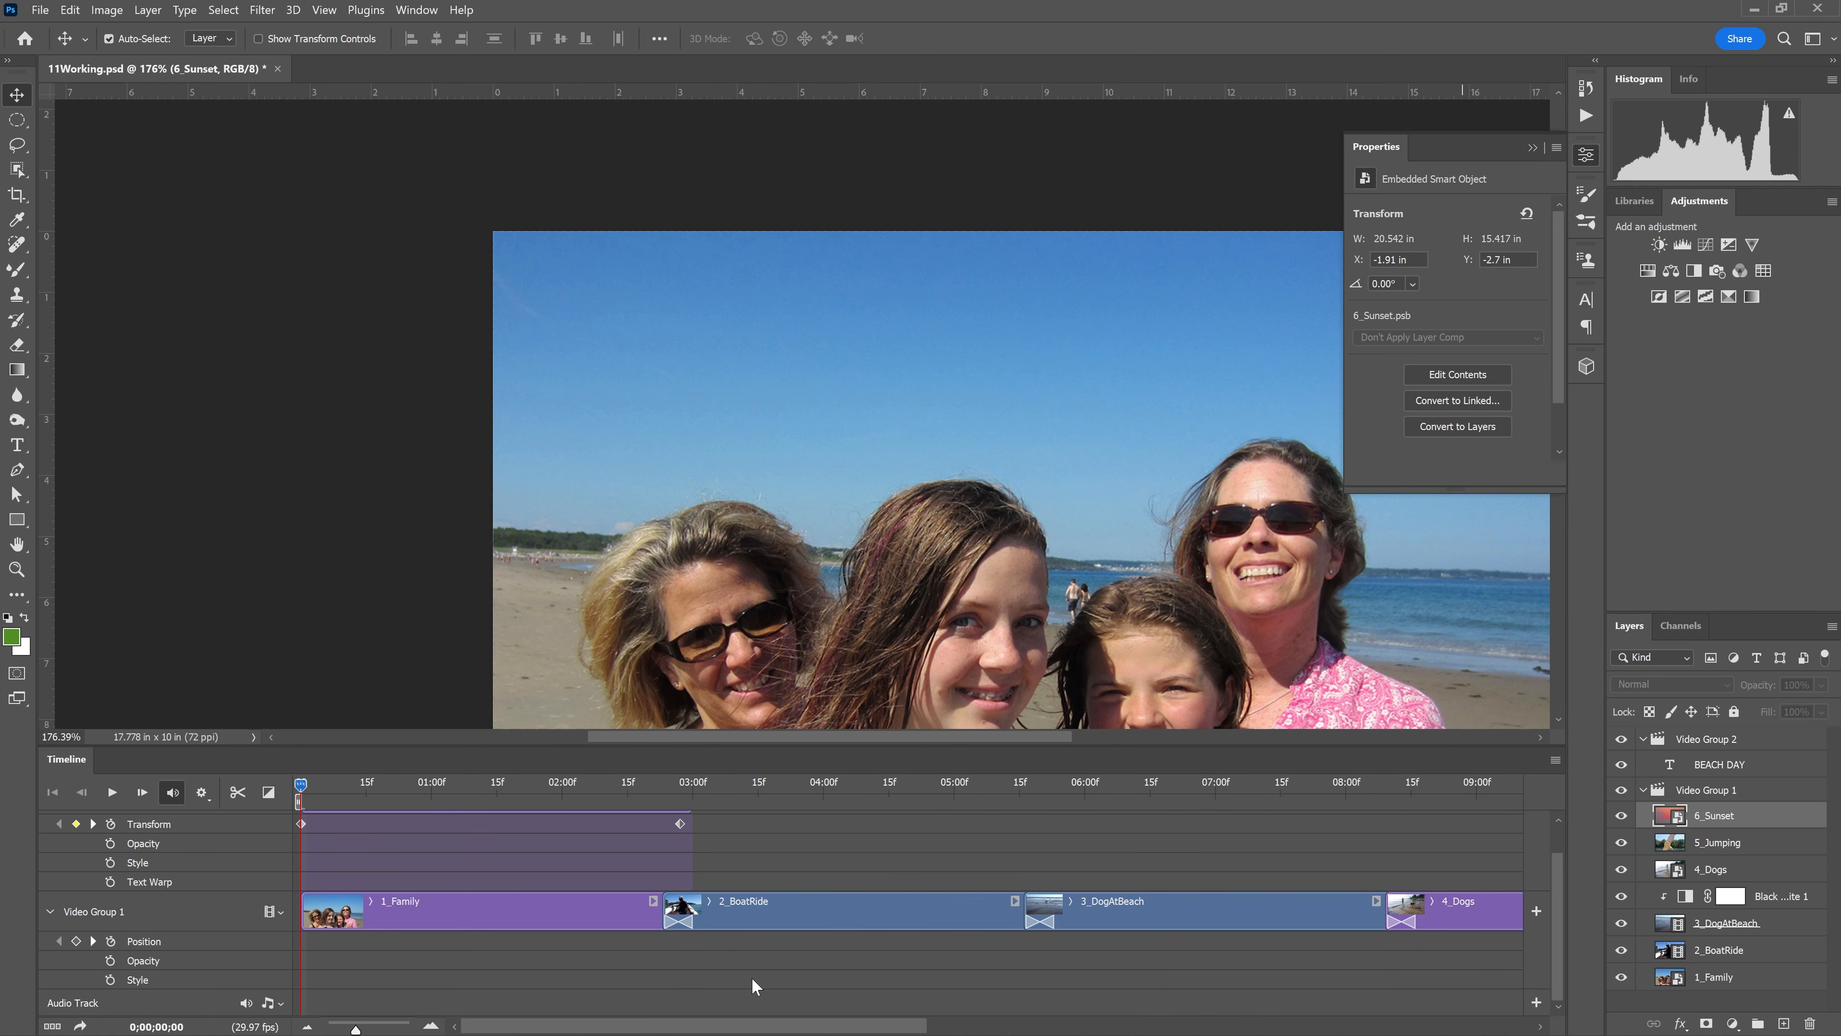
pyautogui.moveTo(774, 1030); pyautogui.dragTo(1257, 1029)
pyautogui.click(268, 792)
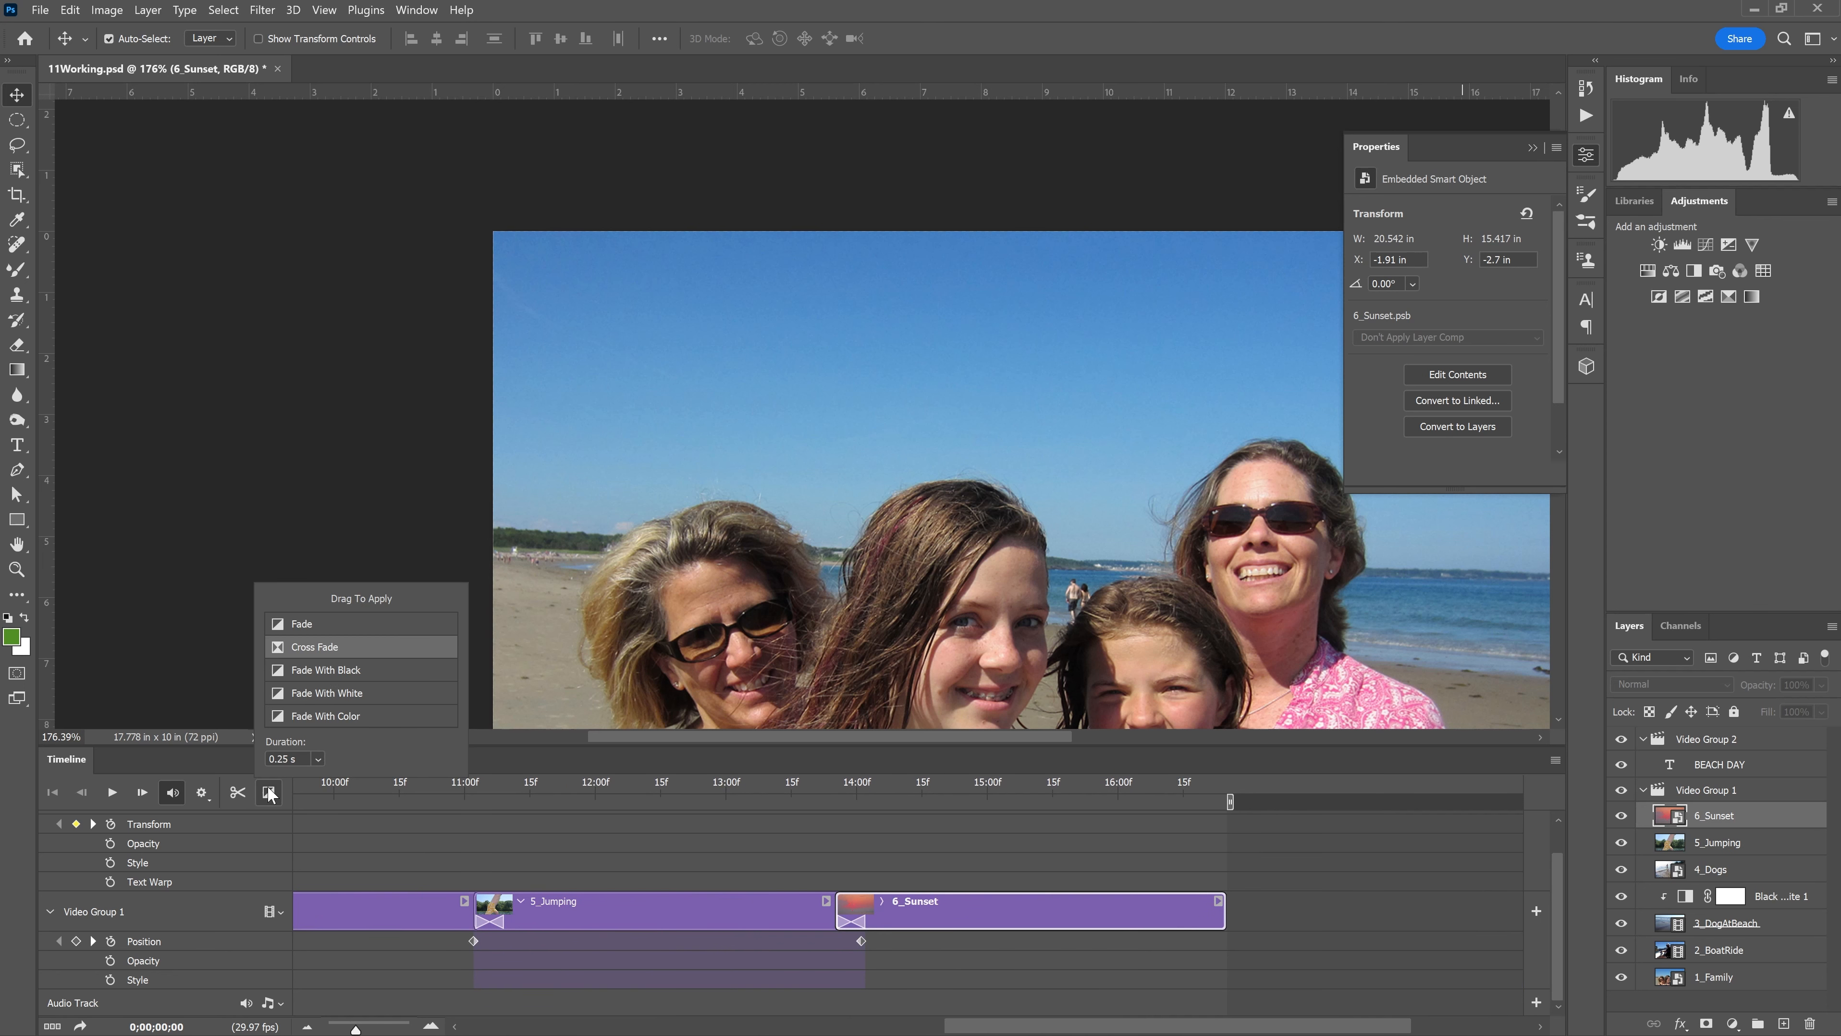
pyautogui.moveTo(333, 671); pyautogui.dragTo(1219, 917)
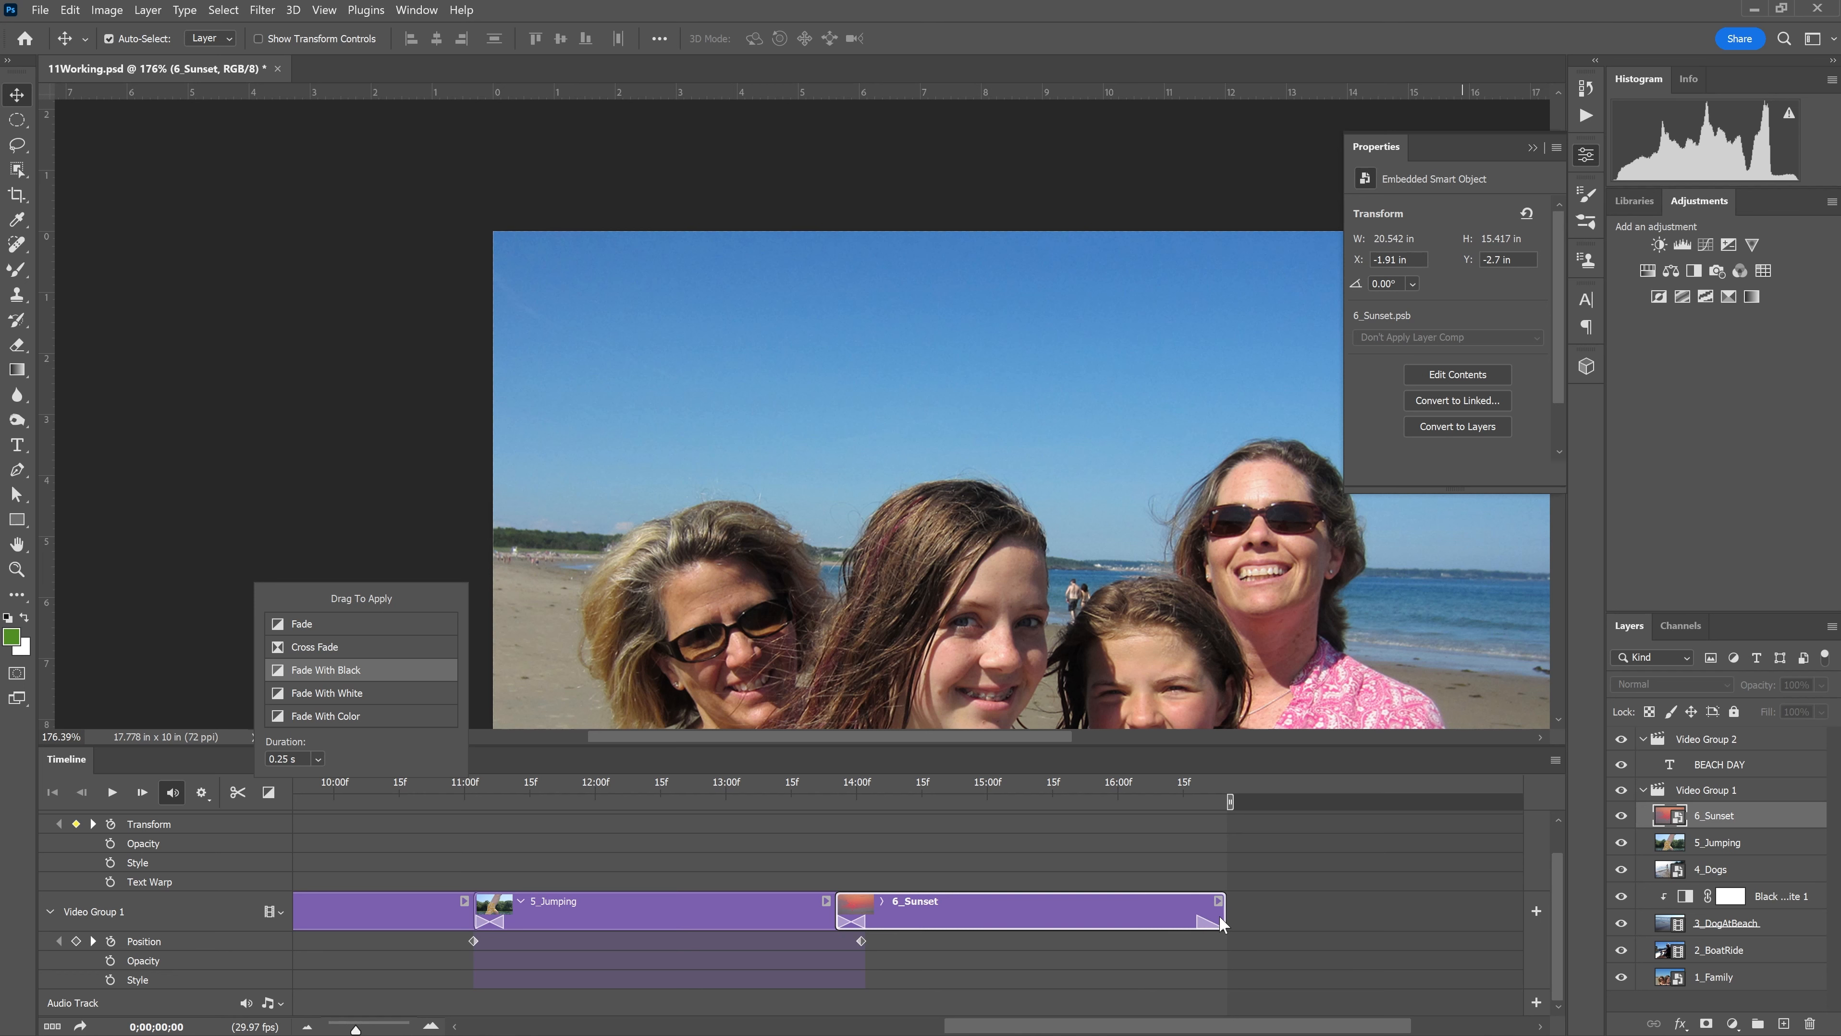
pyautogui.hotkey('ctrl', 's')
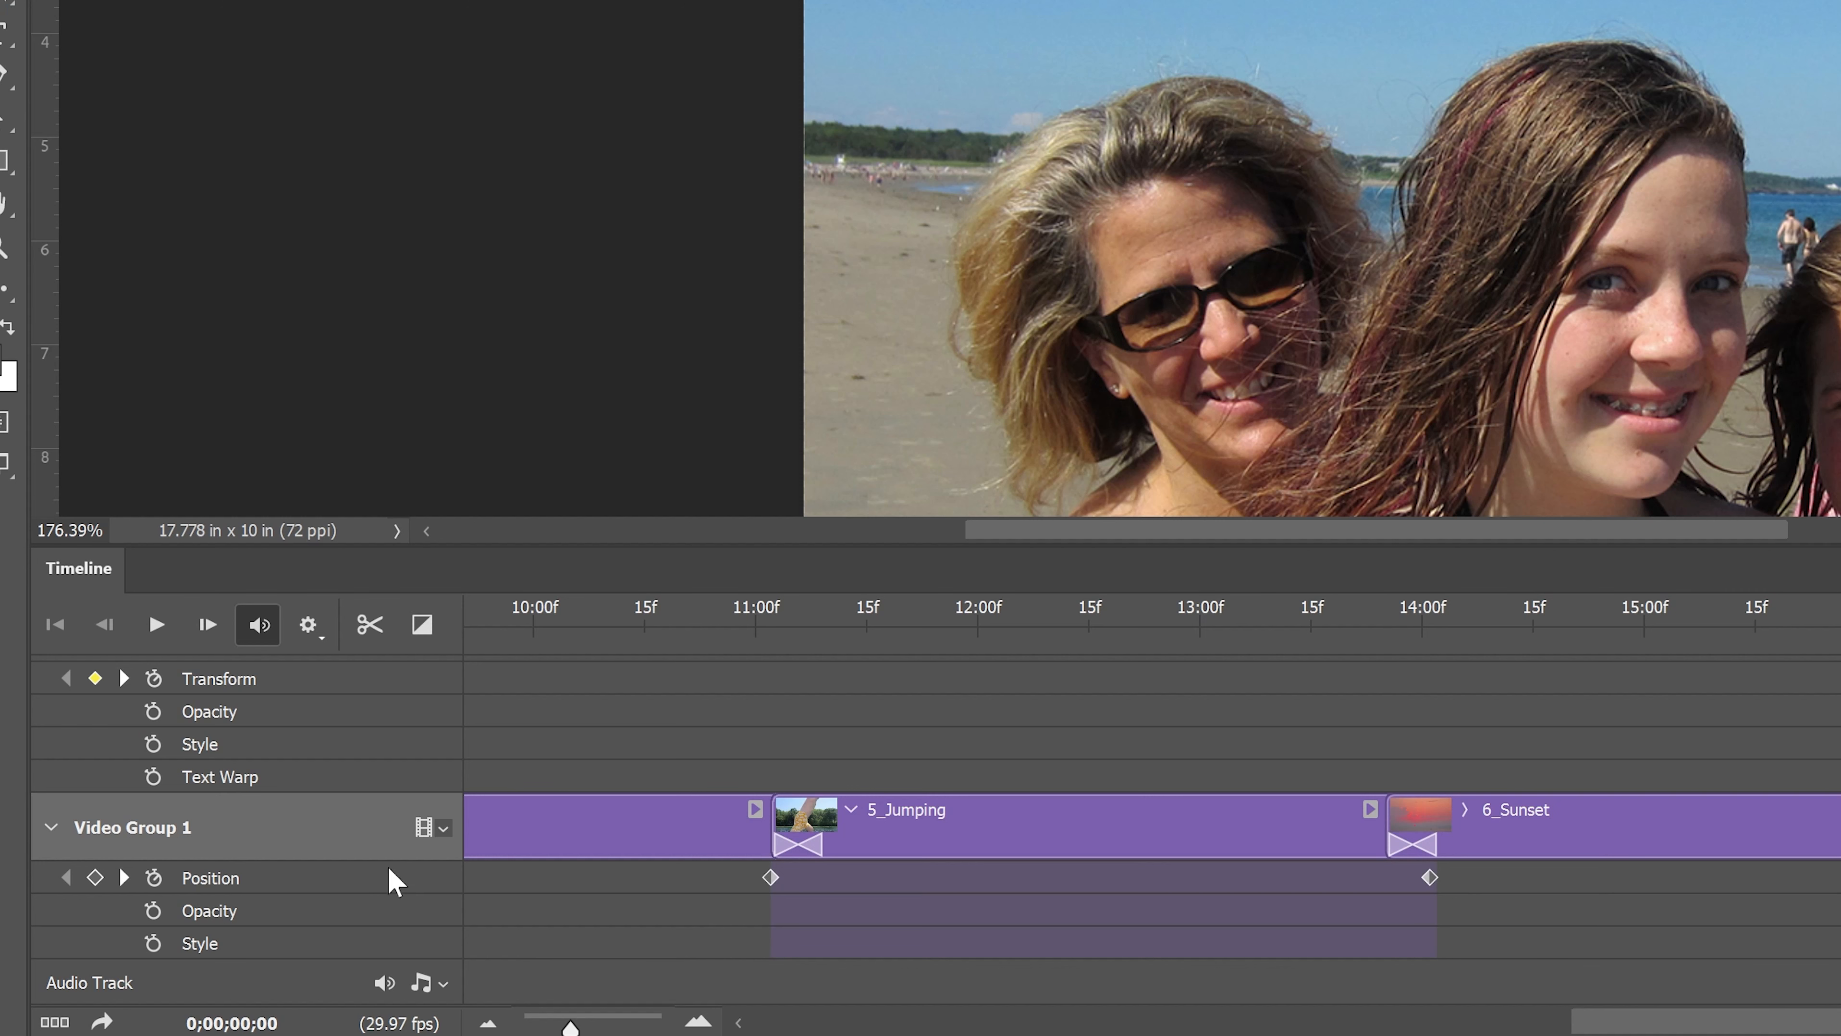
# Add the beachsong.mp3 file to the audio track
pyautogui.click(439, 985)
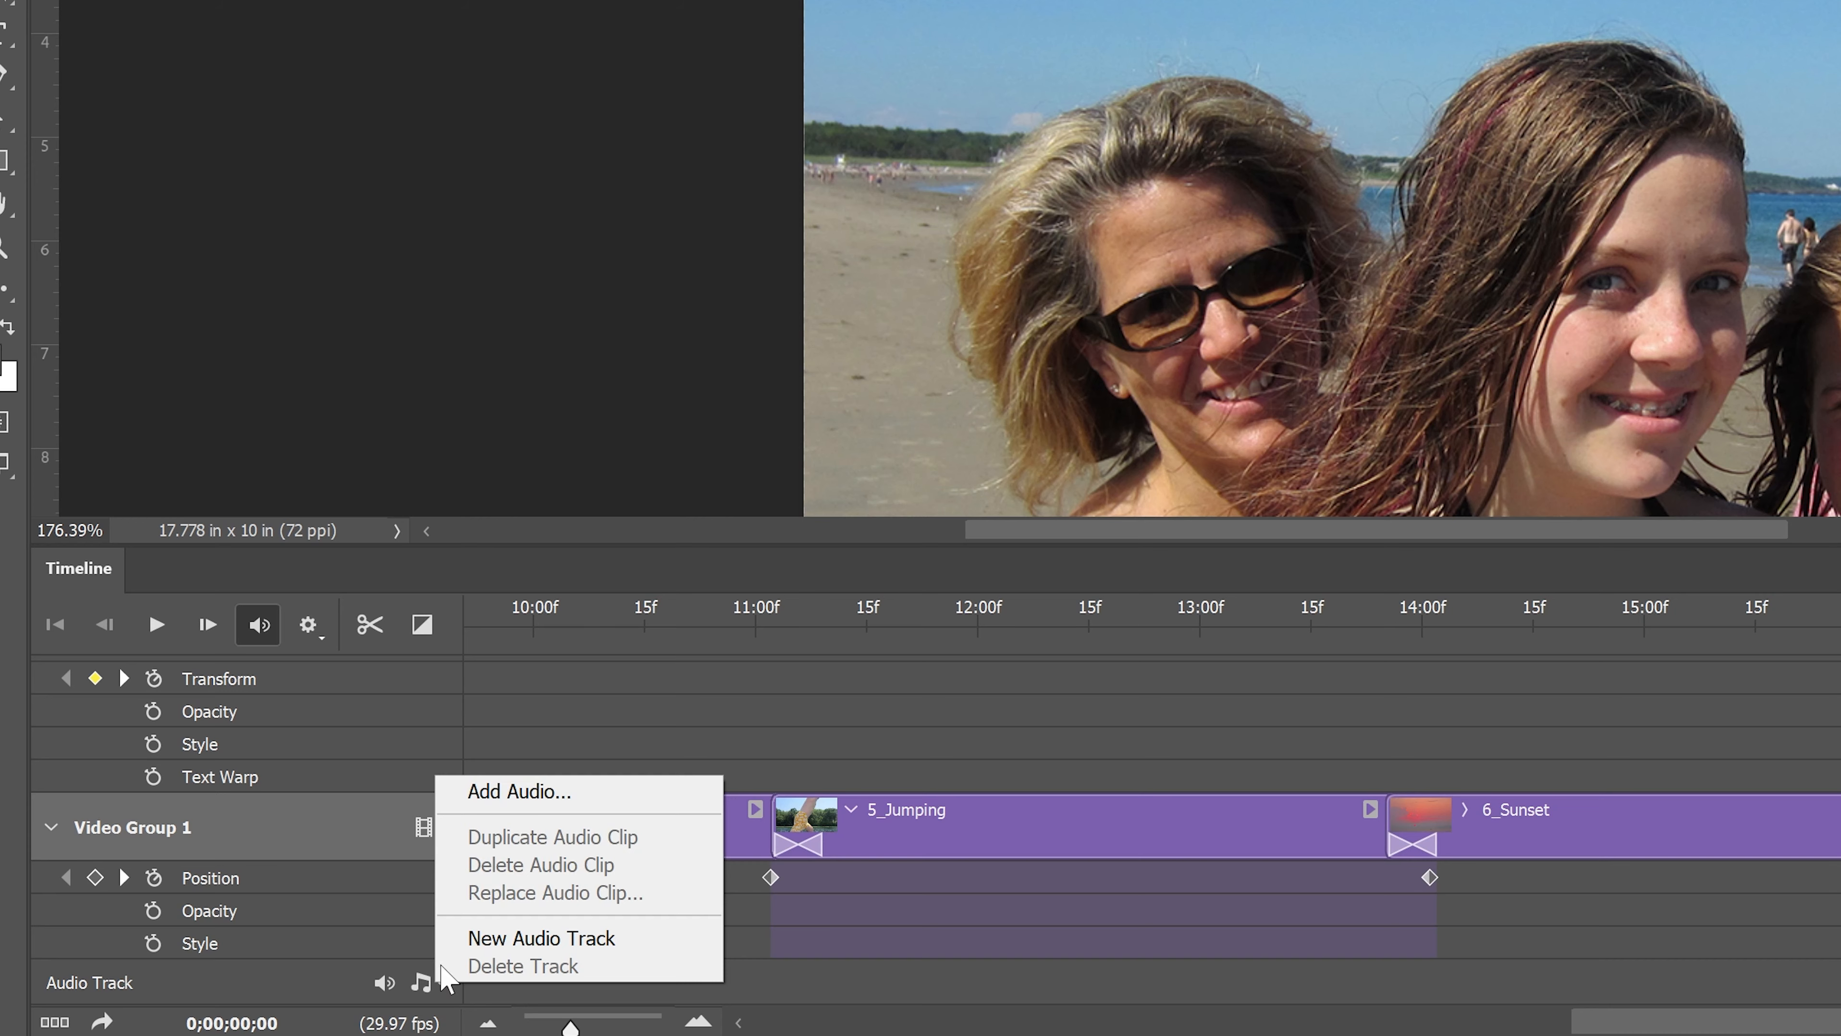
pyautogui.click(545, 794)
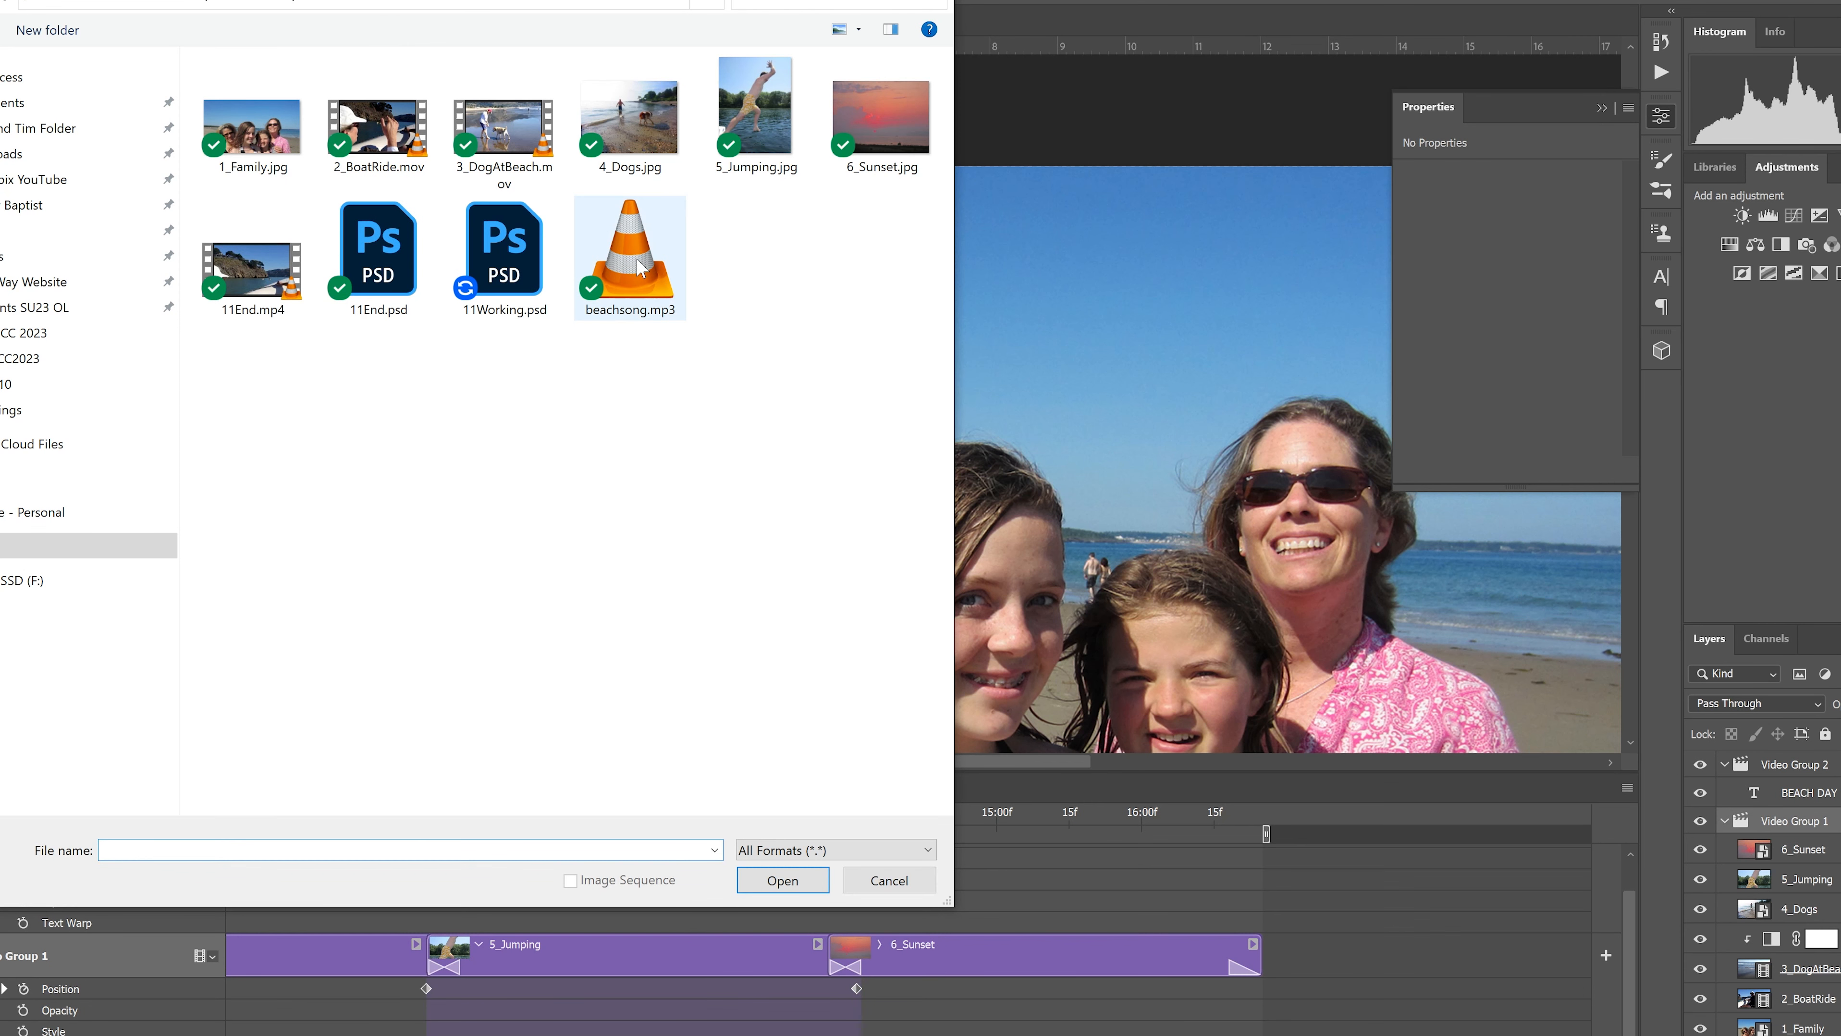
pyautogui.doubleClick(637, 266)
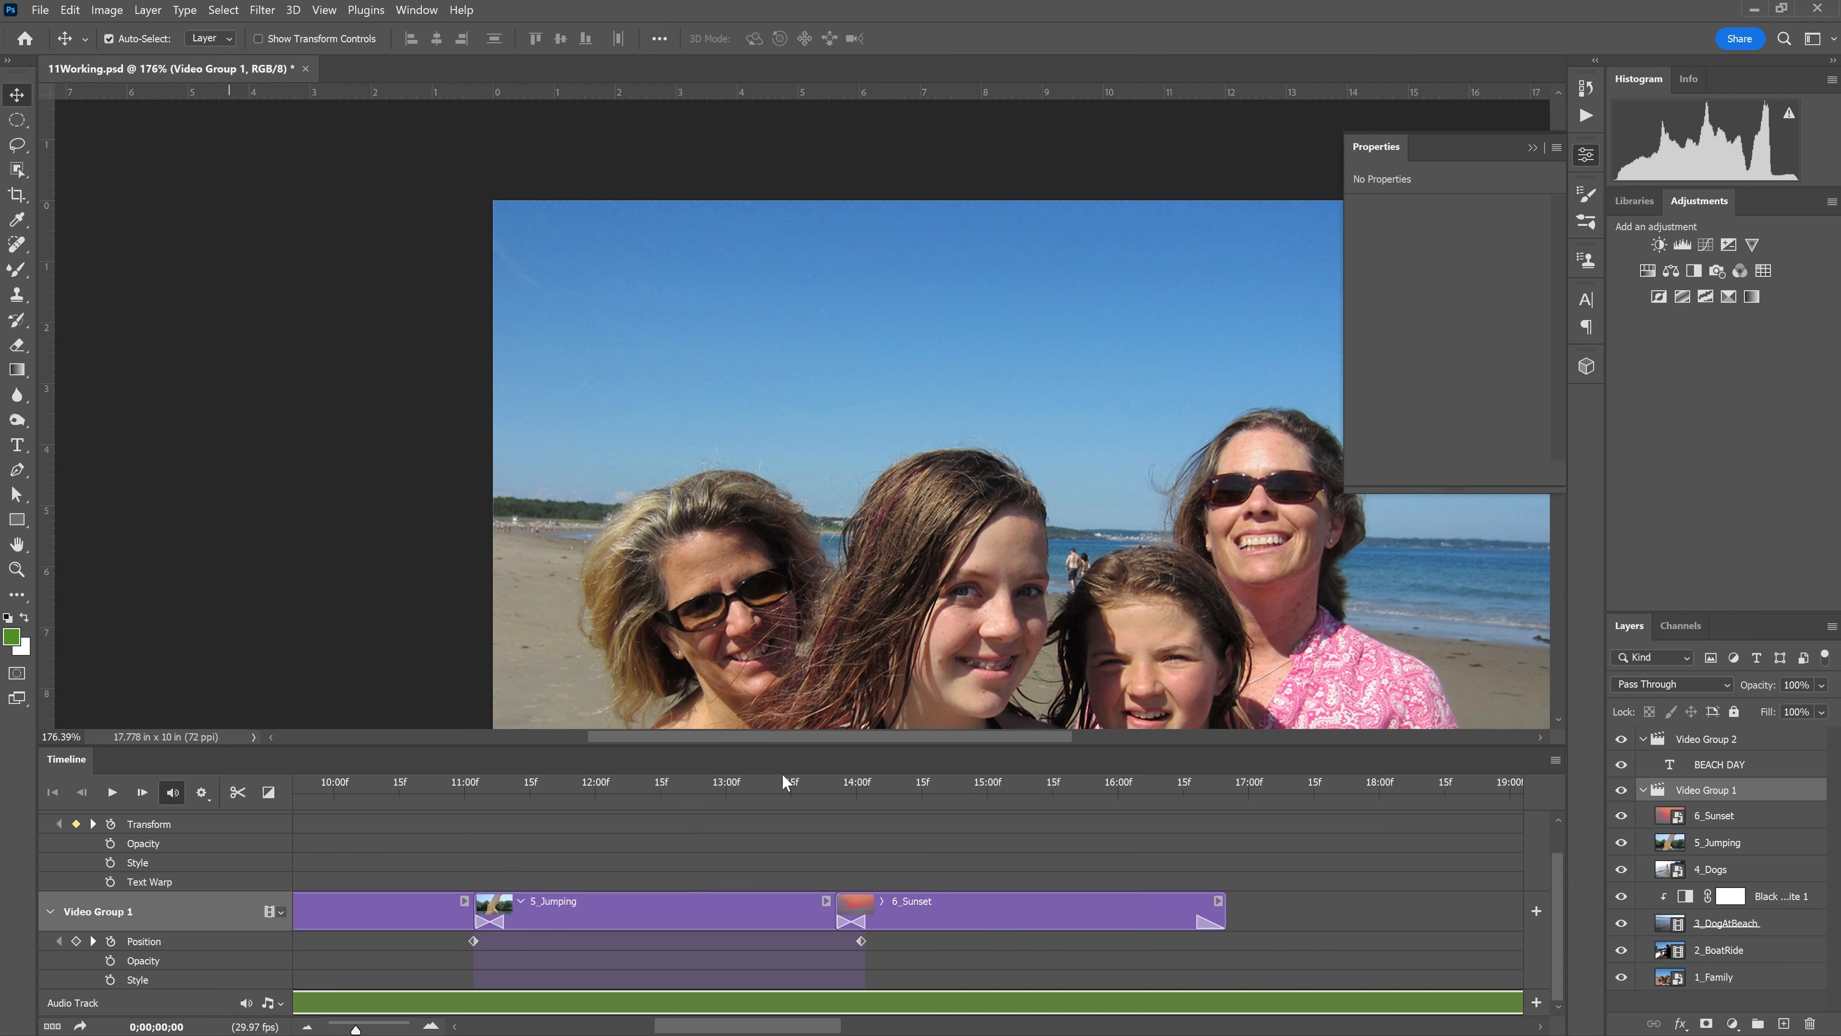
# Split the beachsong audio clip at 0;00;16;24, near the end of 6_Sunset, and delete the part after the split
pyautogui.moveTo(351, 1027); pyautogui.dragTo(340, 1027)
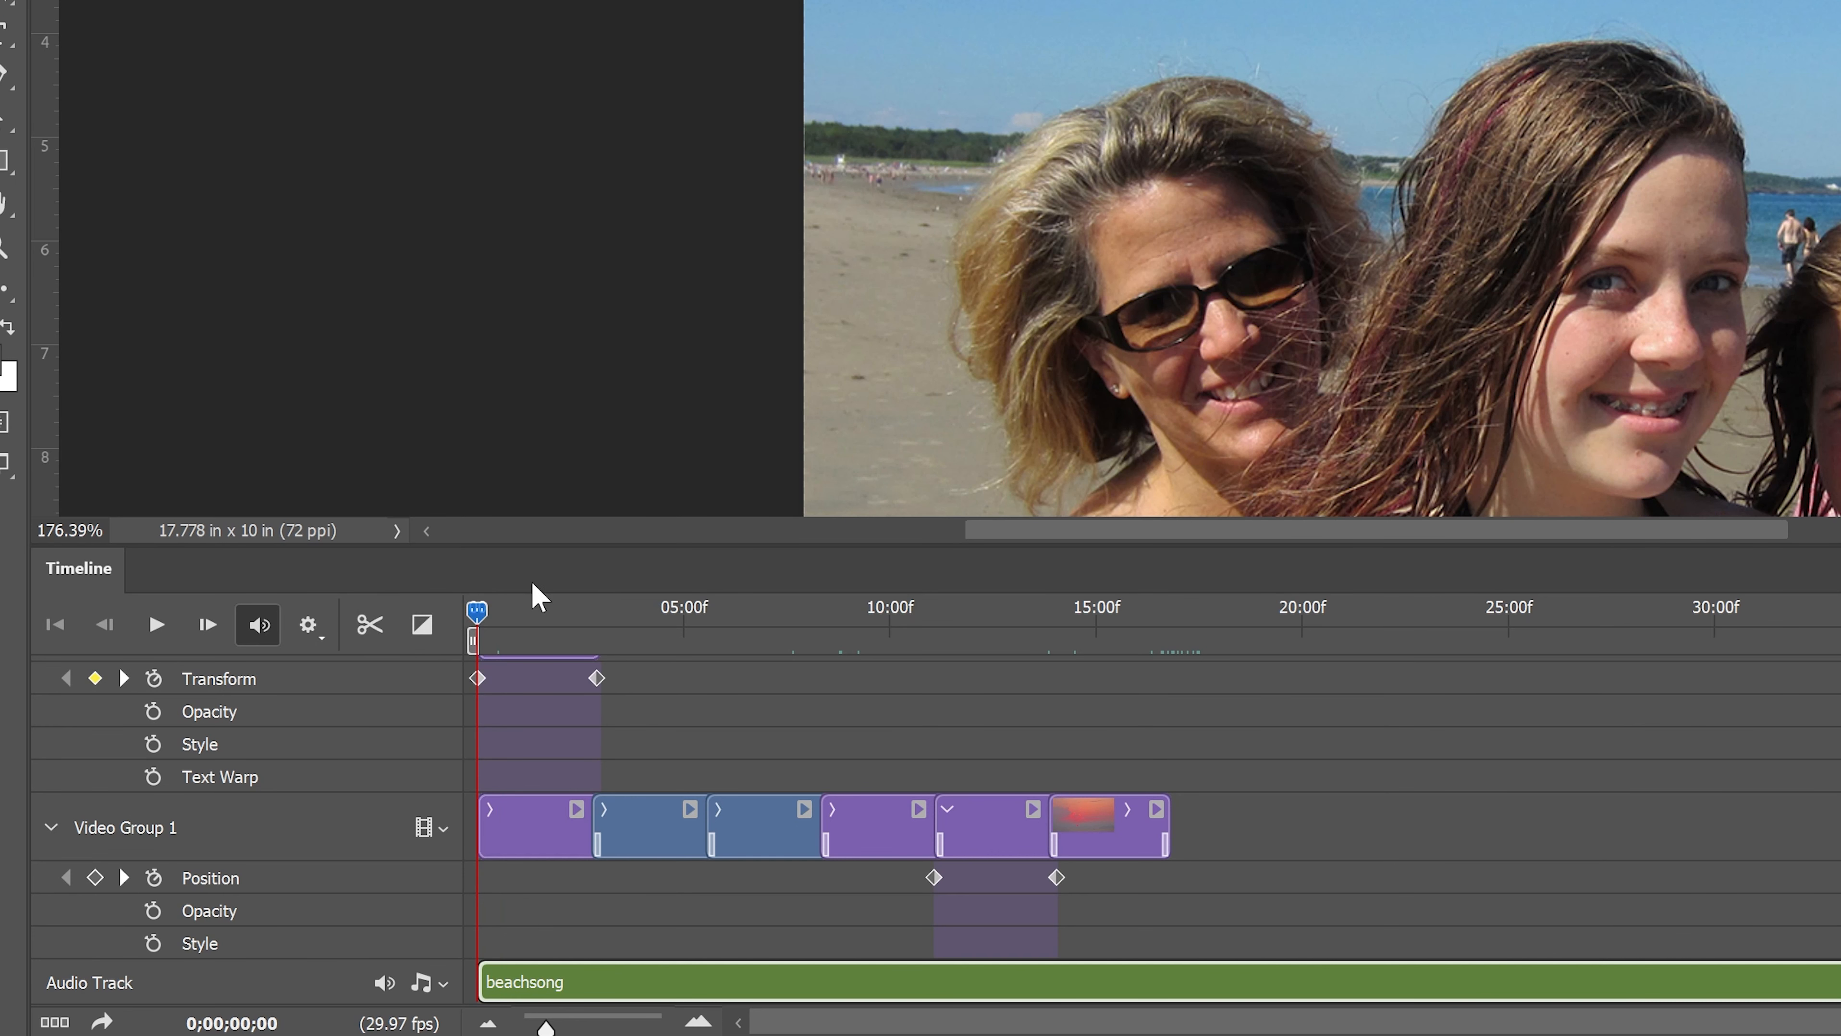
pyautogui.moveTo(501, 628); pyautogui.dragTo(1189, 657)
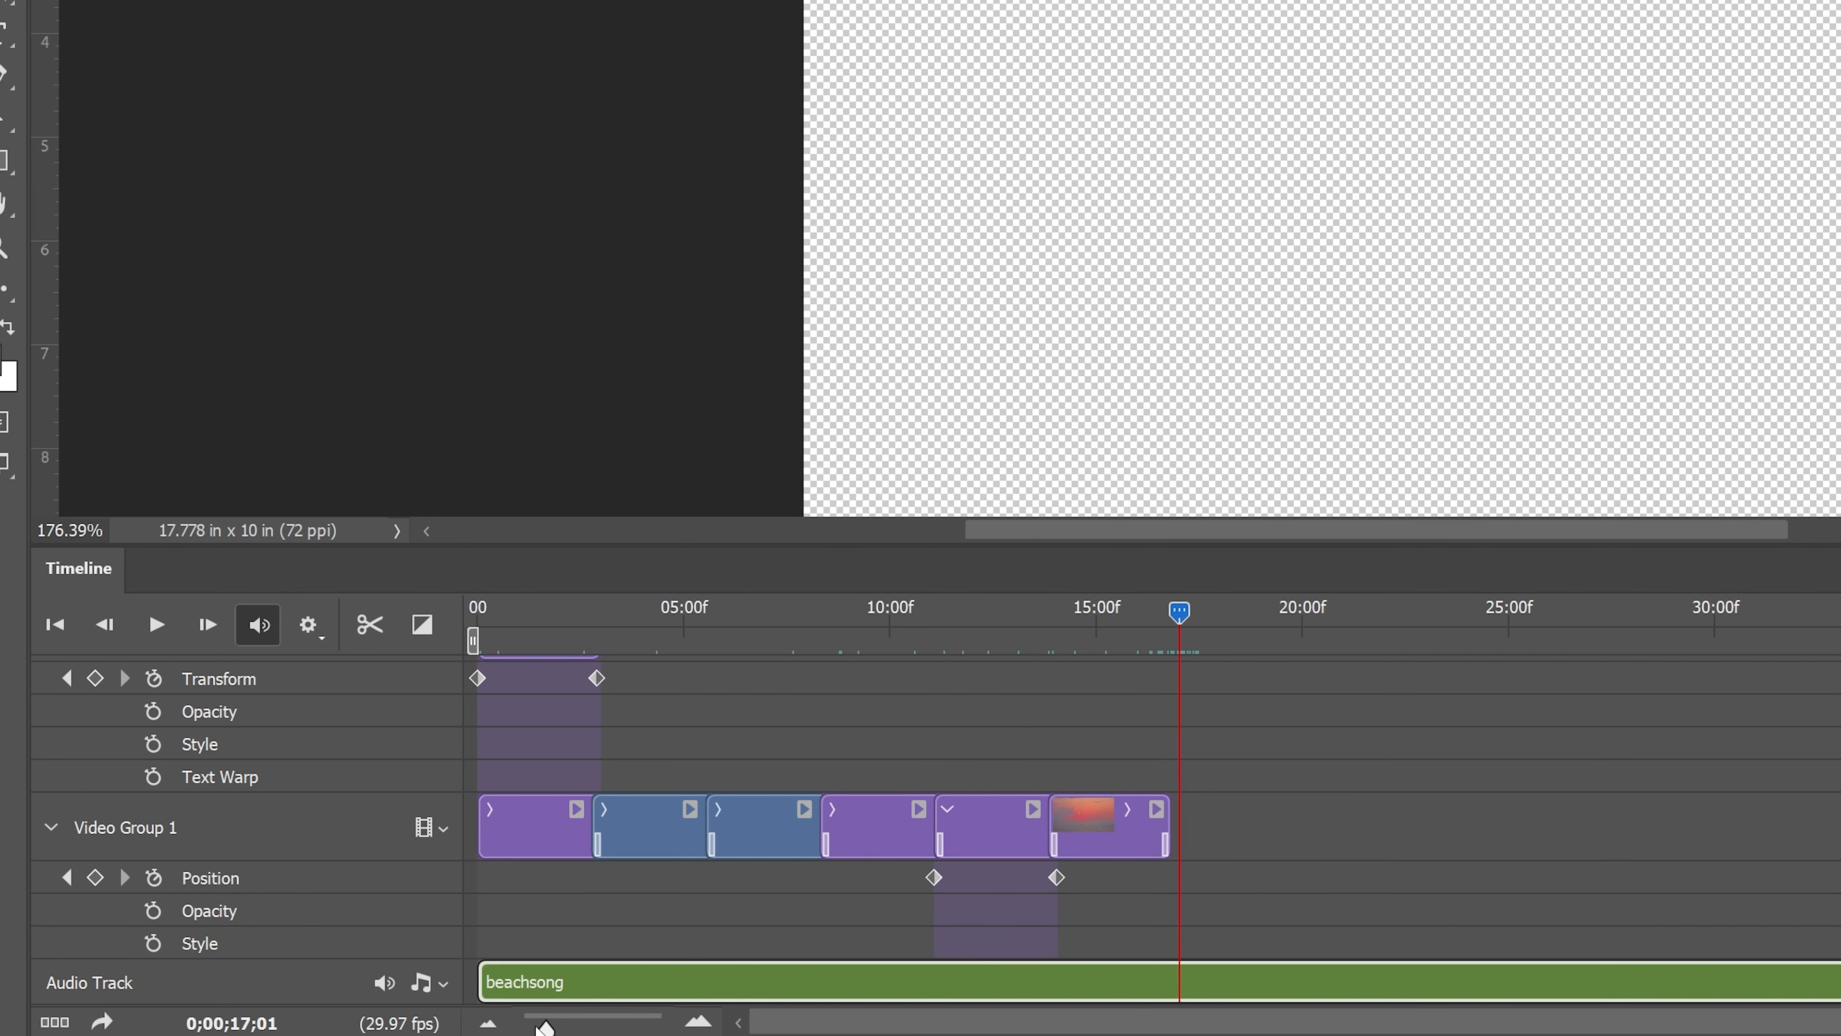
pyautogui.moveTo(545, 1026); pyautogui.dragTo(568, 1026)
pyautogui.moveTo(1508, 615); pyautogui.dragTo(1462, 624)
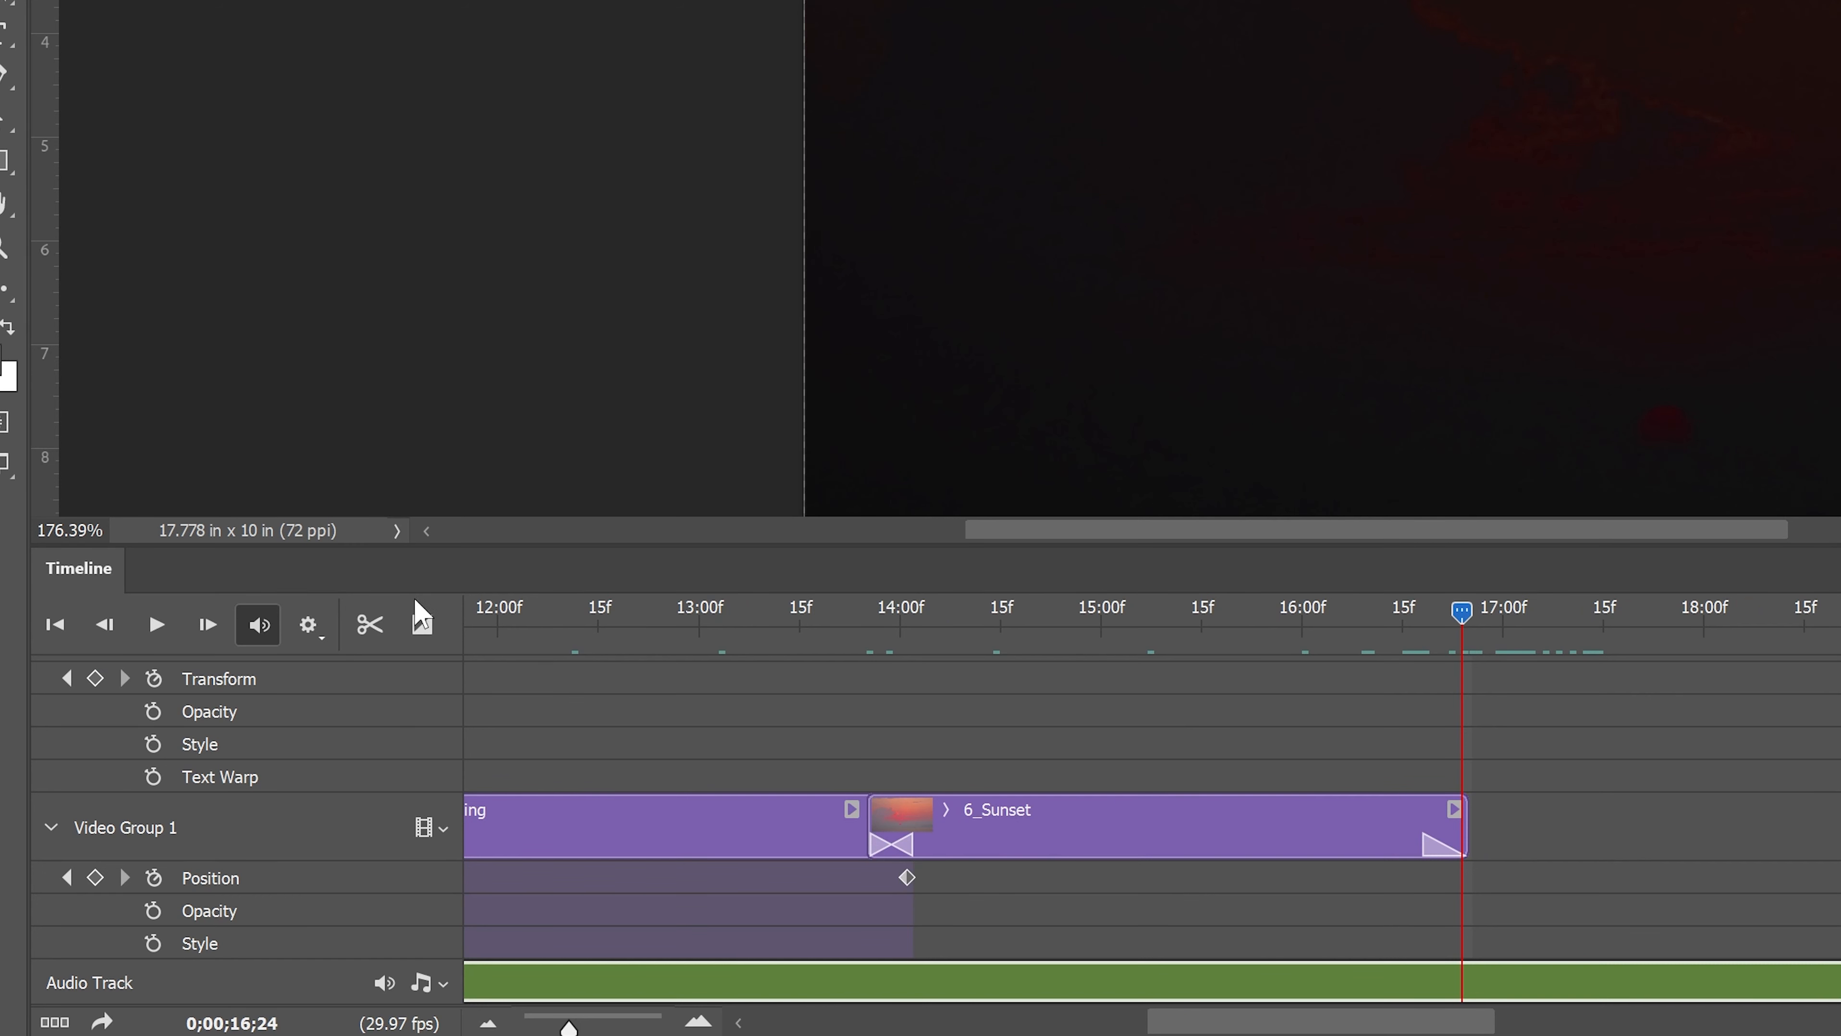
pyautogui.click(371, 628)
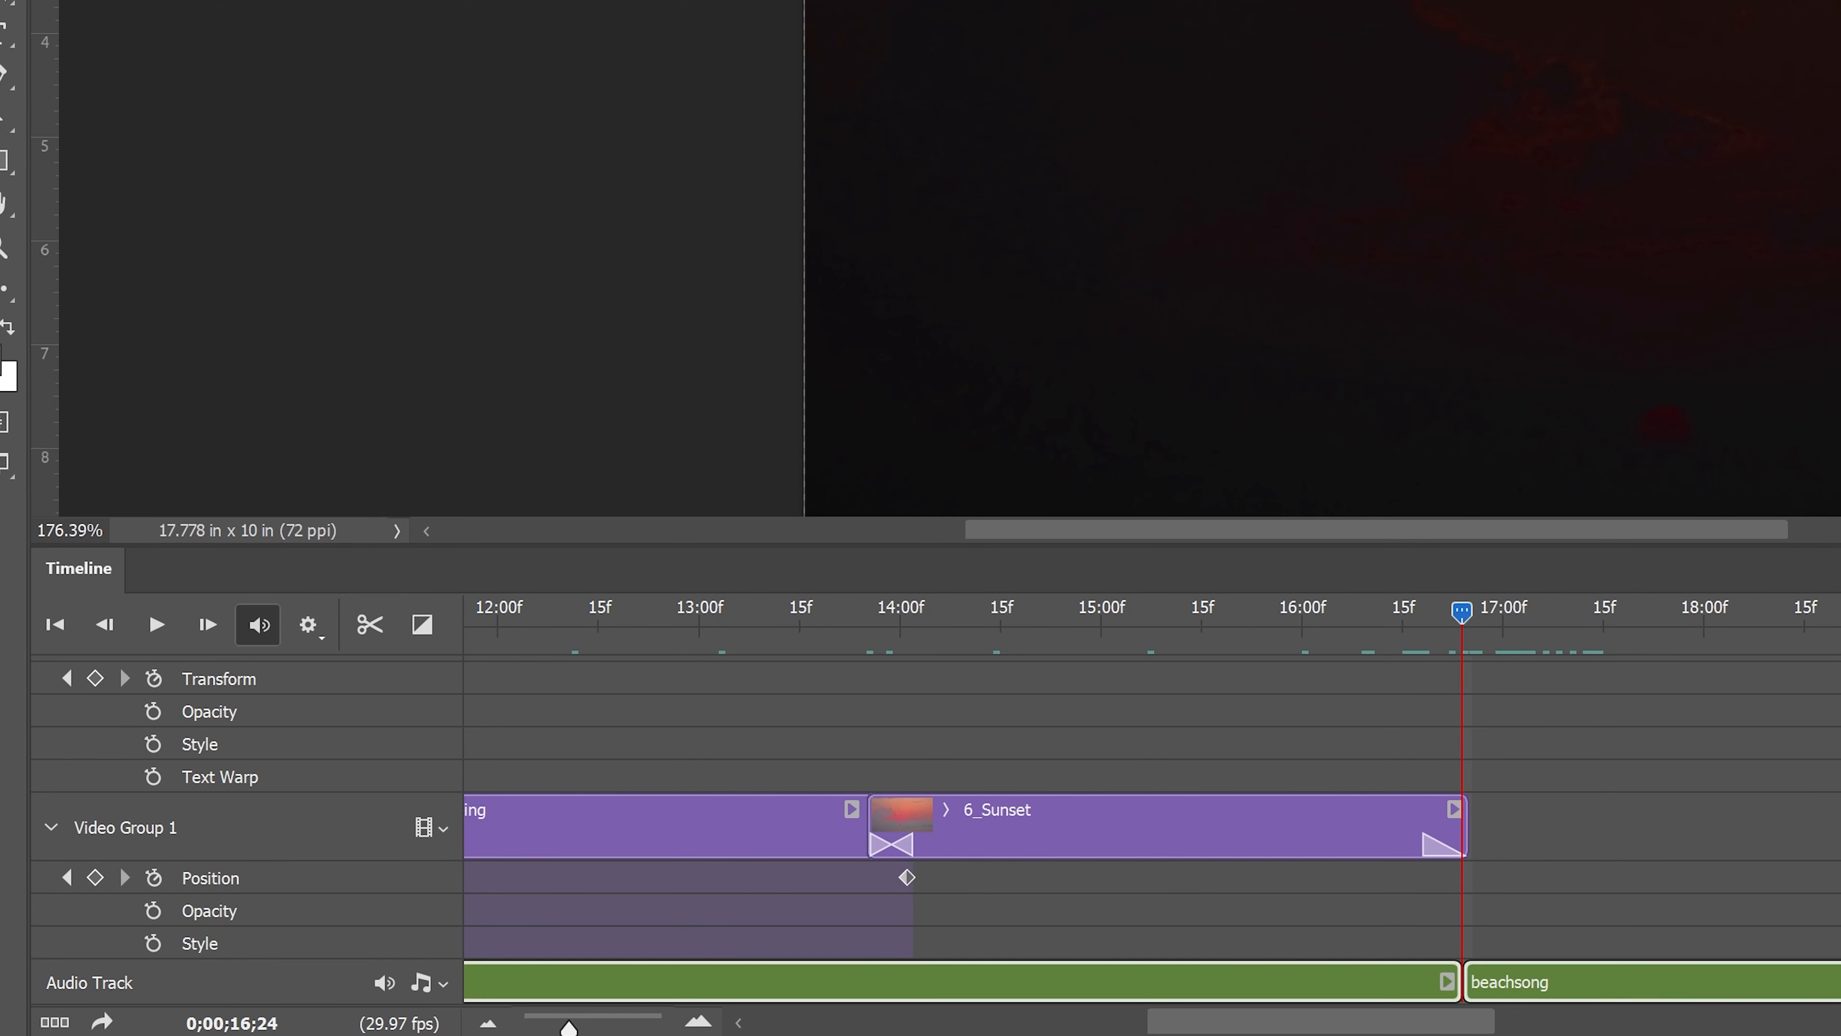
pyautogui.moveTo(1316, 1001)
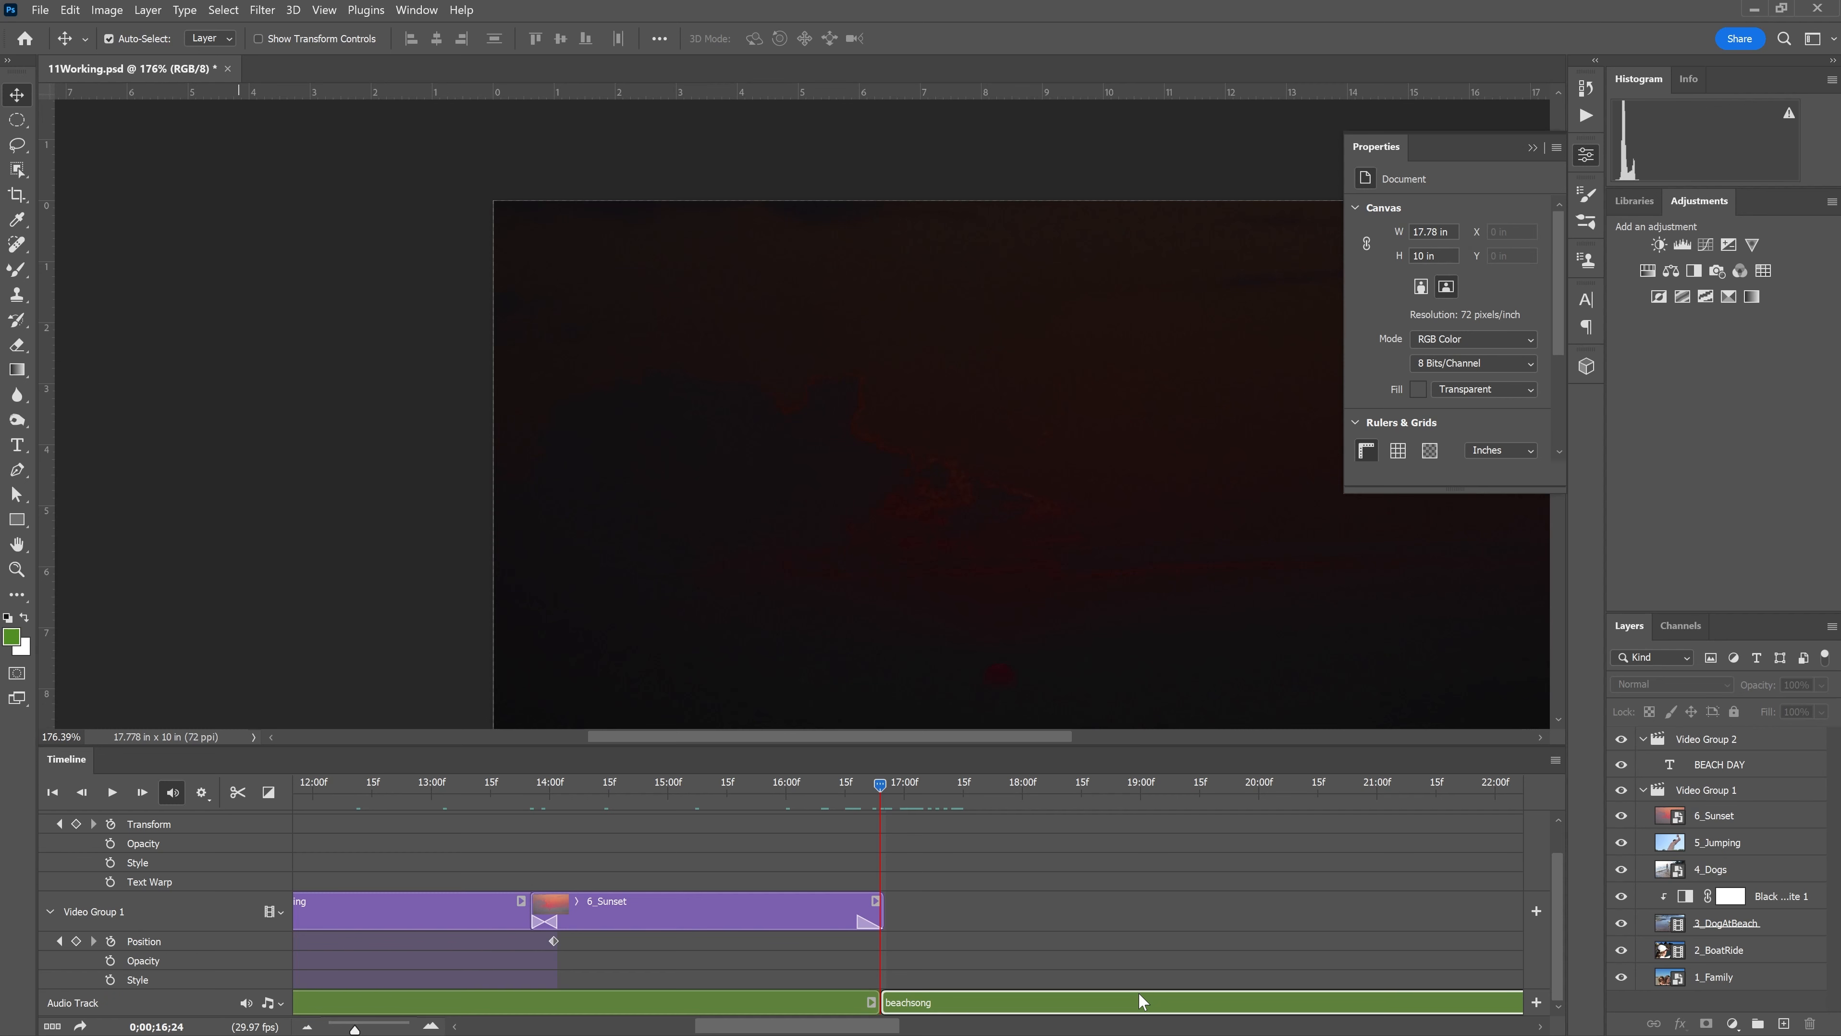
pyautogui.press('Delete')
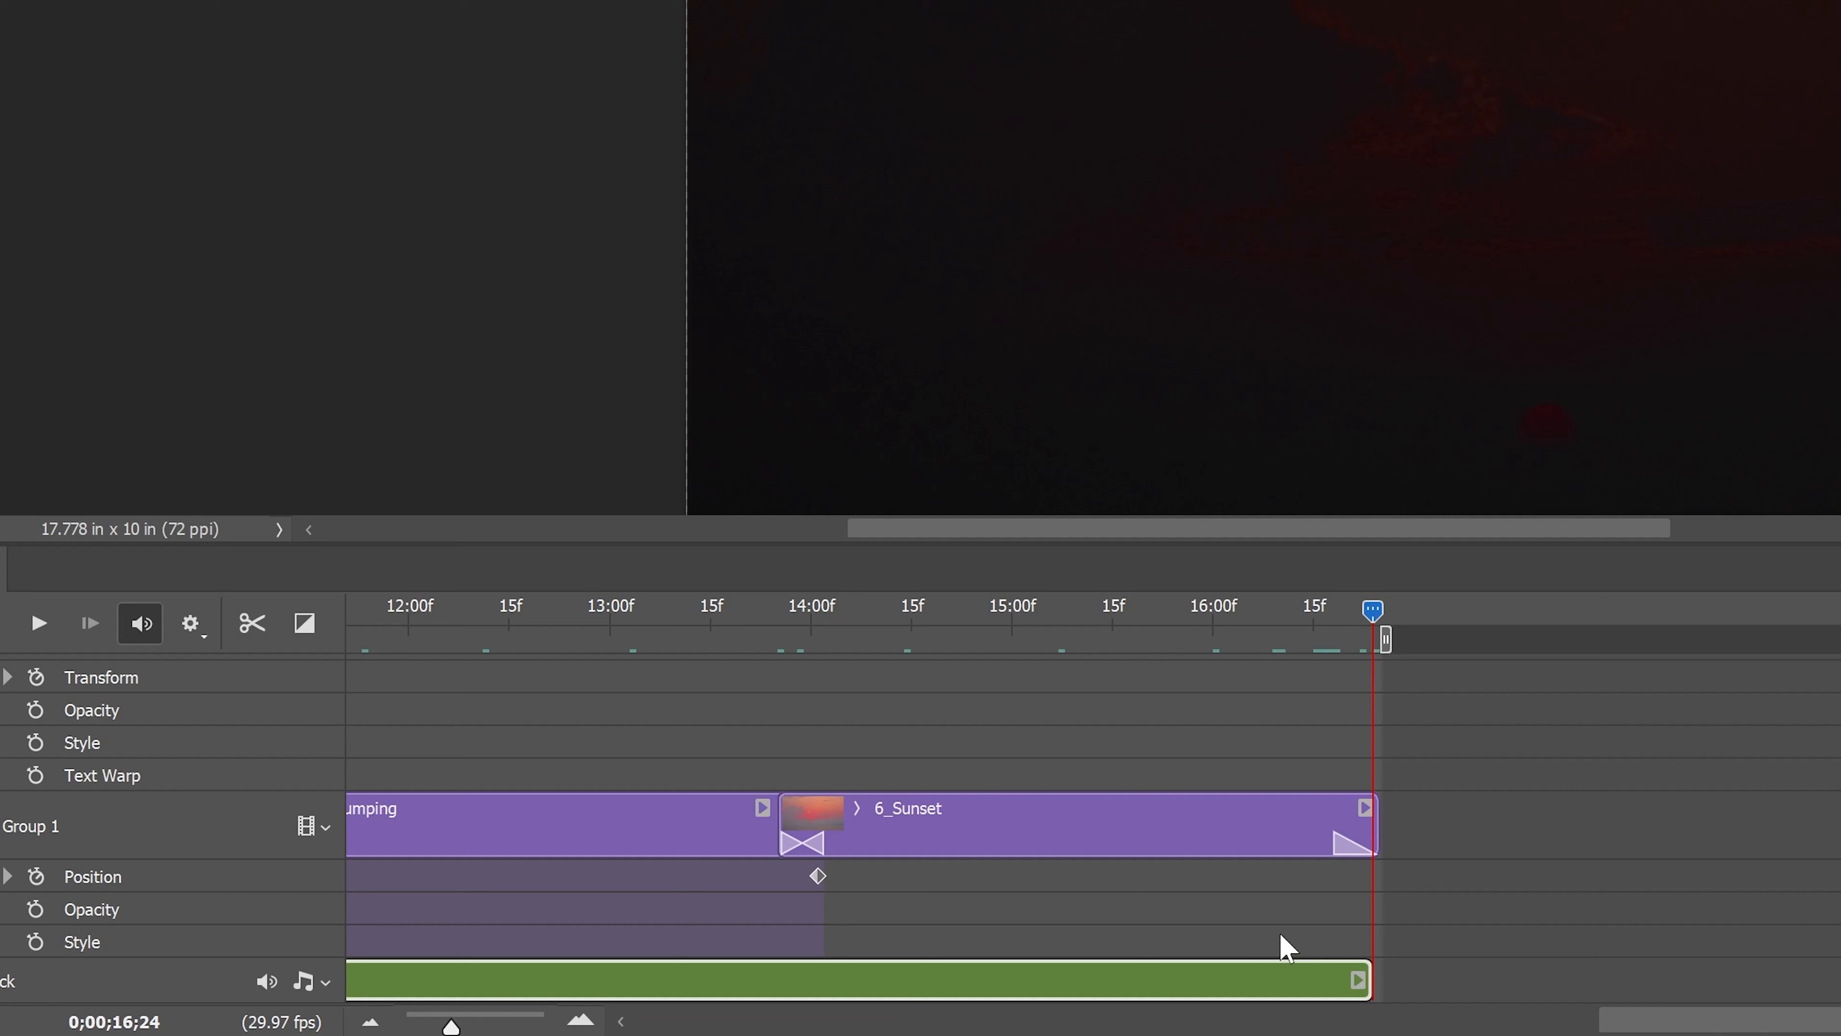
# Set the beachsong audio clip to fade in over 3 s and fade out over 5 s
pyautogui.click(1356, 980)
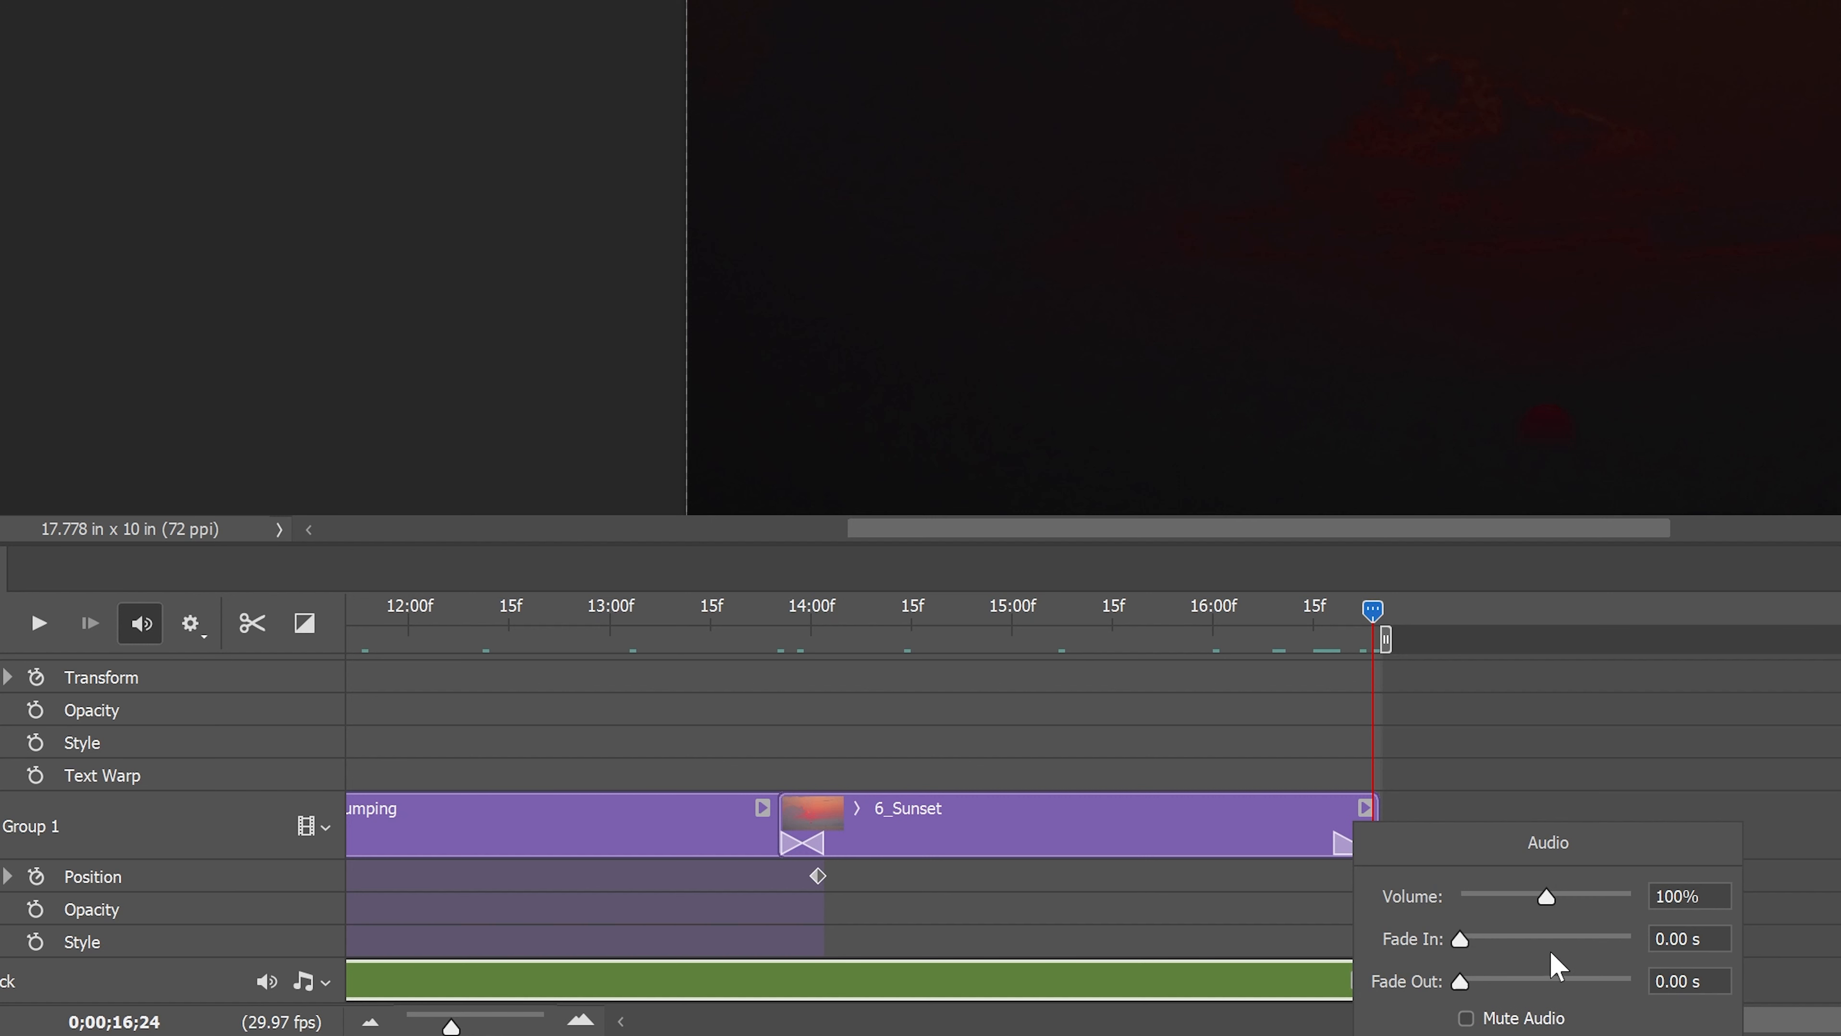
pyautogui.click(1689, 939)
pyautogui.write('3')
pyautogui.click(1661, 980)
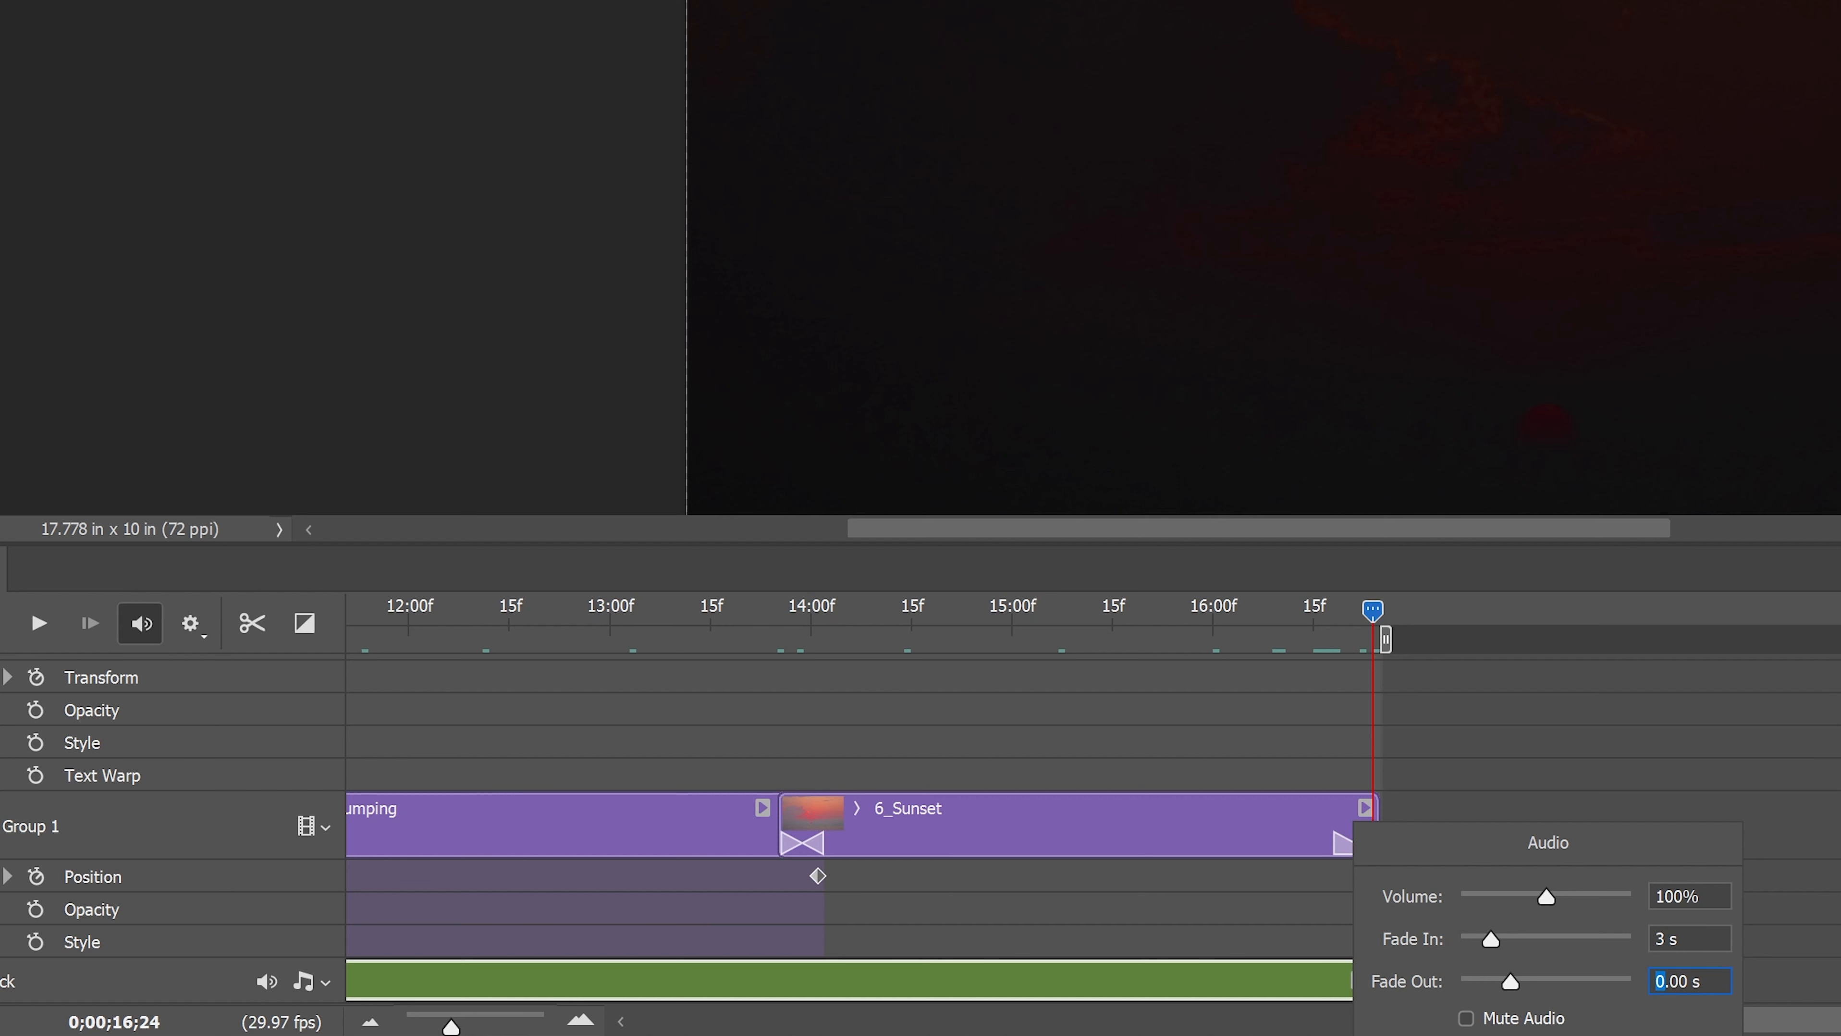
pyautogui.write('5')
pyautogui.click(1604, 756)
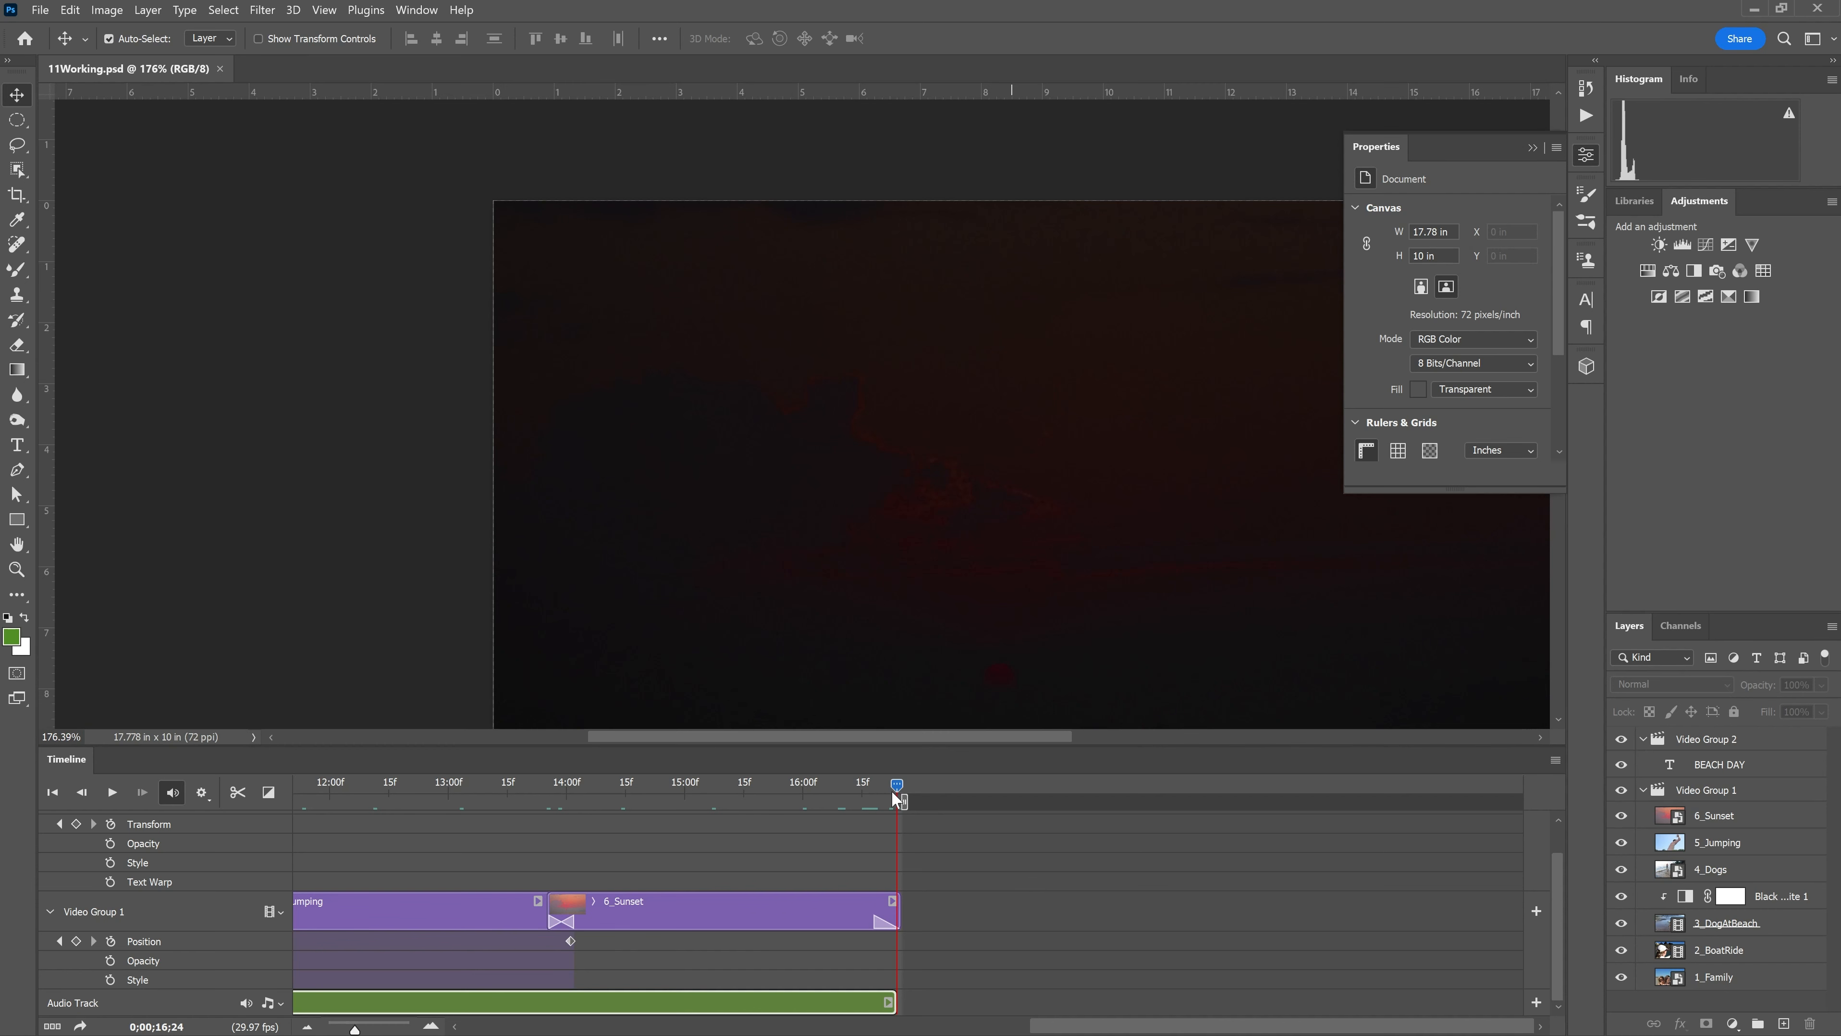
# Play the video from the start through the 4_Dogs clip to check the transitions and music
pyautogui.moveTo(1372, 615); pyautogui.dragTo(387, 627)
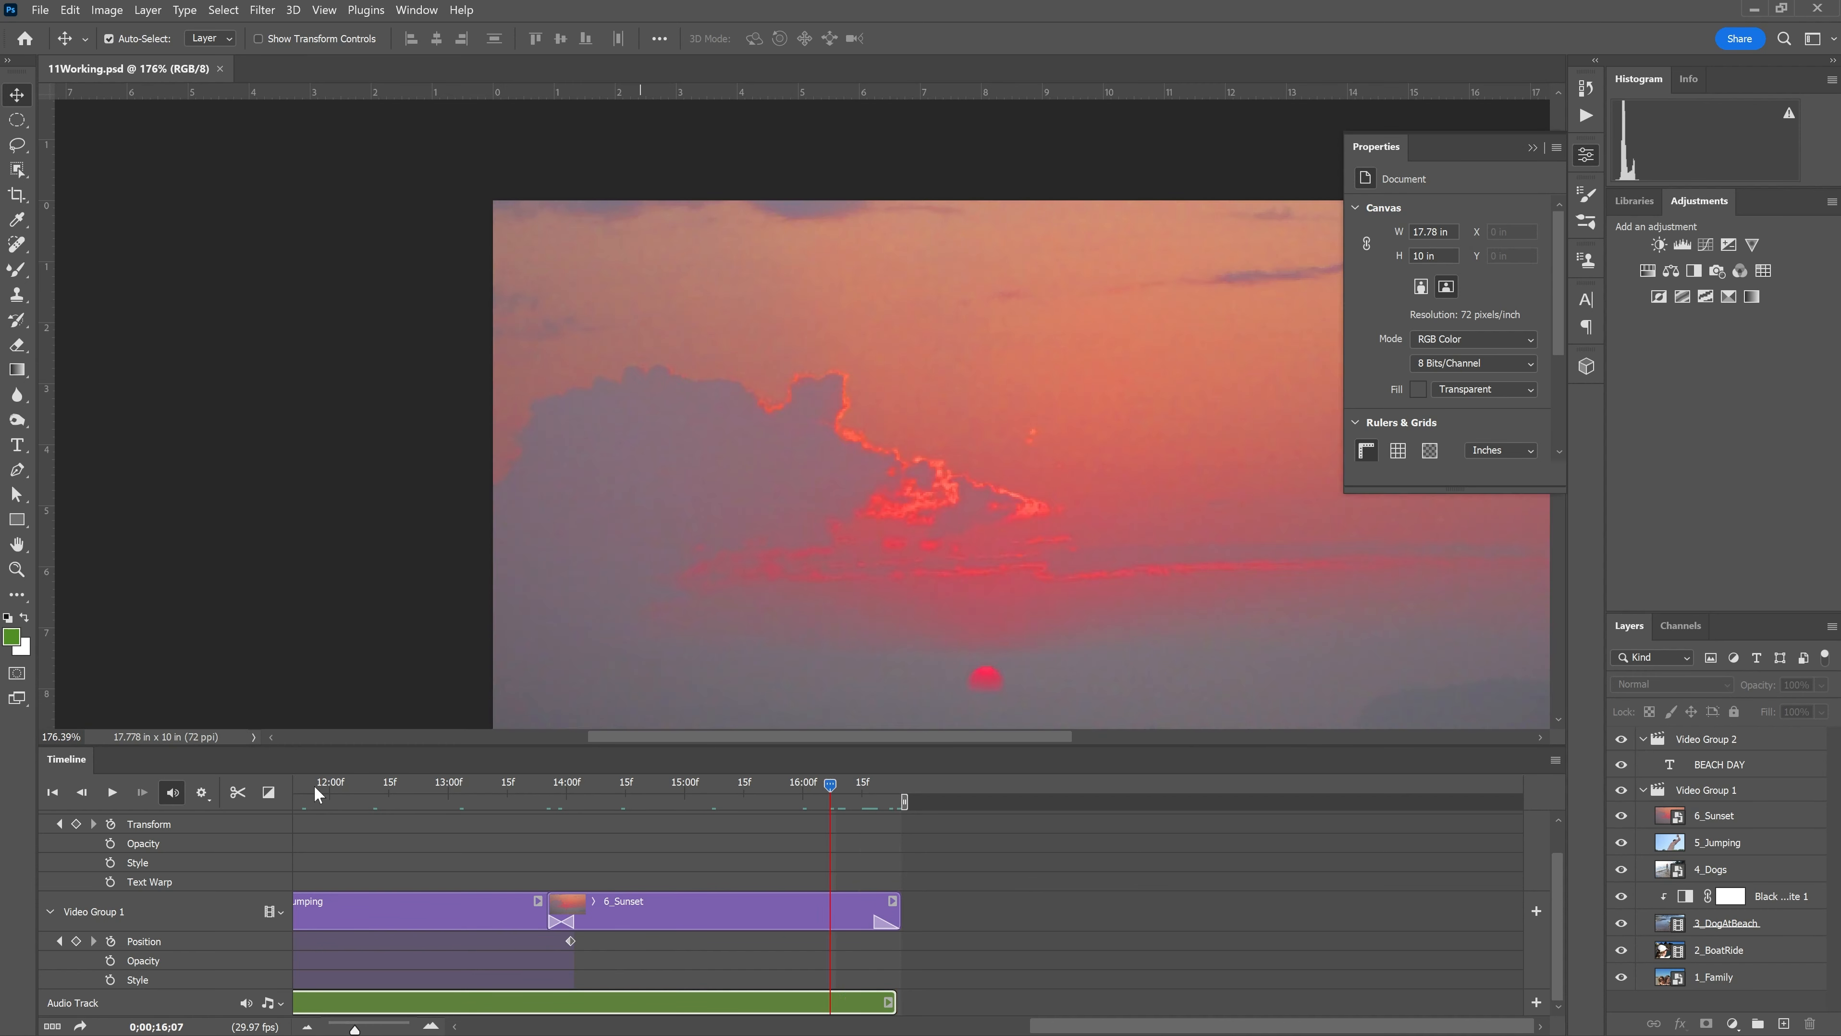
pyautogui.moveTo(317, 793); pyautogui.dragTo(283, 796)
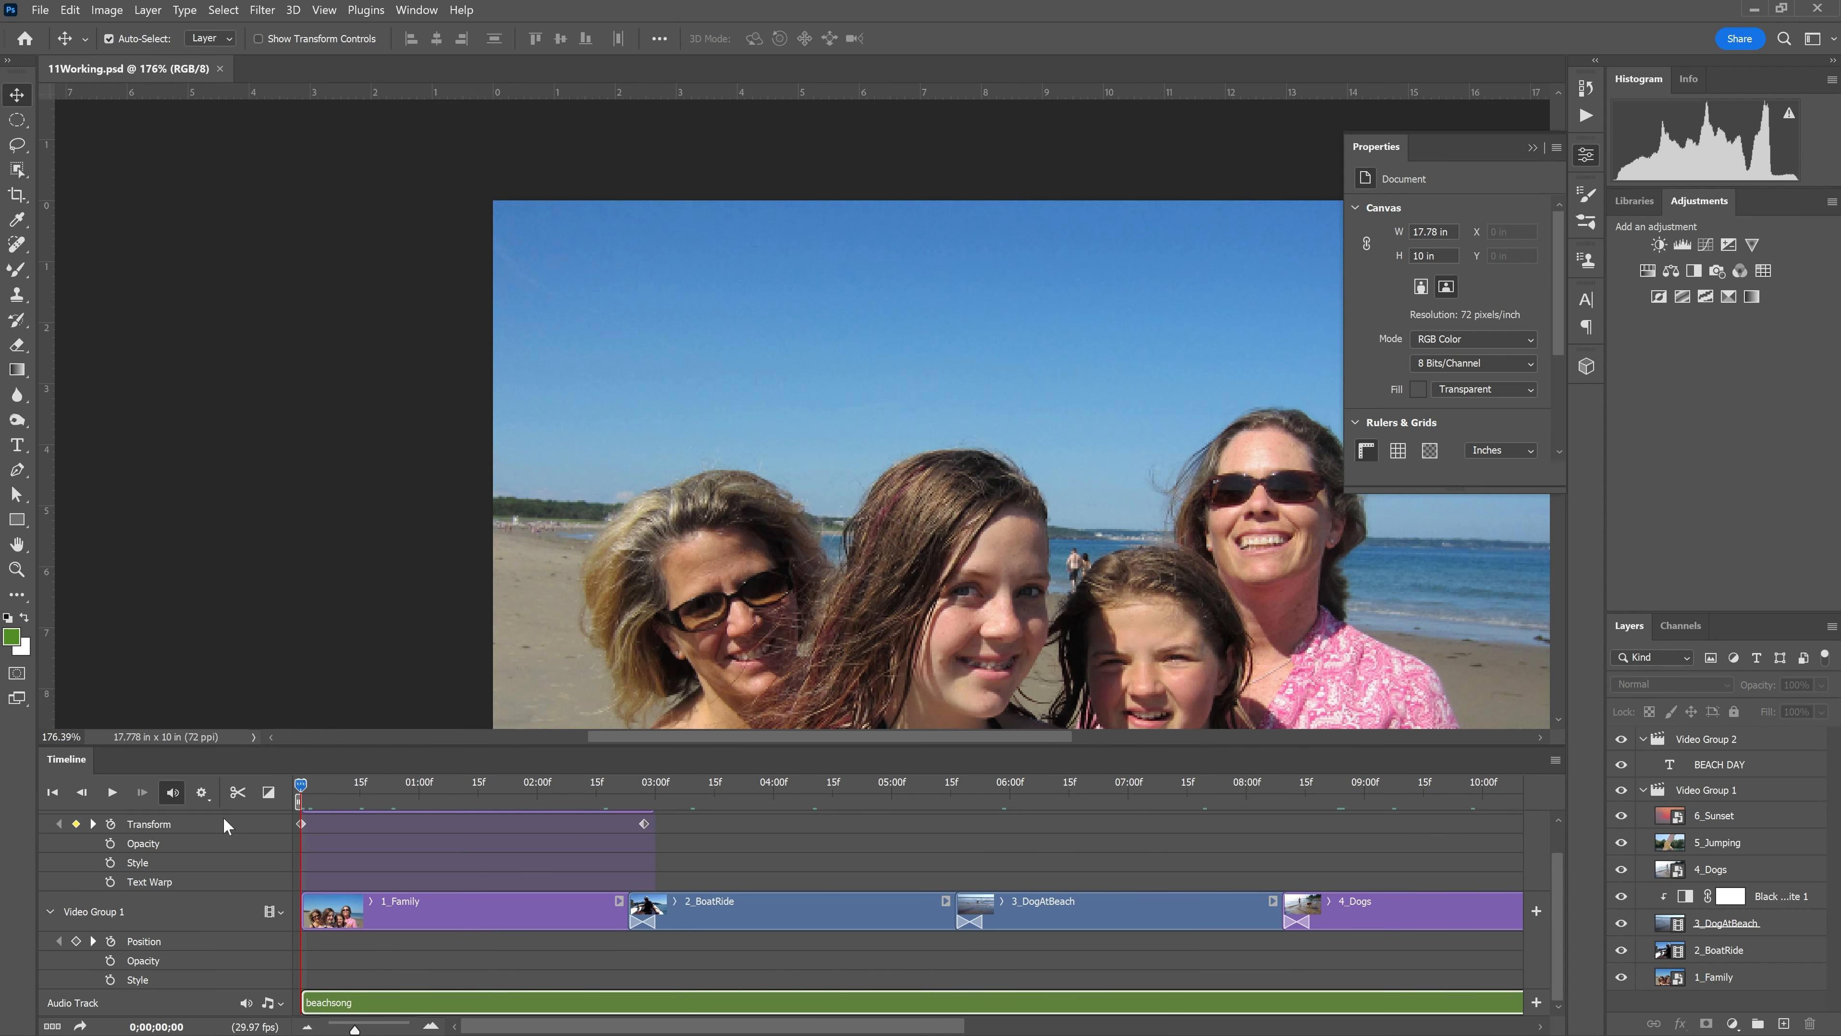
pyautogui.click(112, 792)
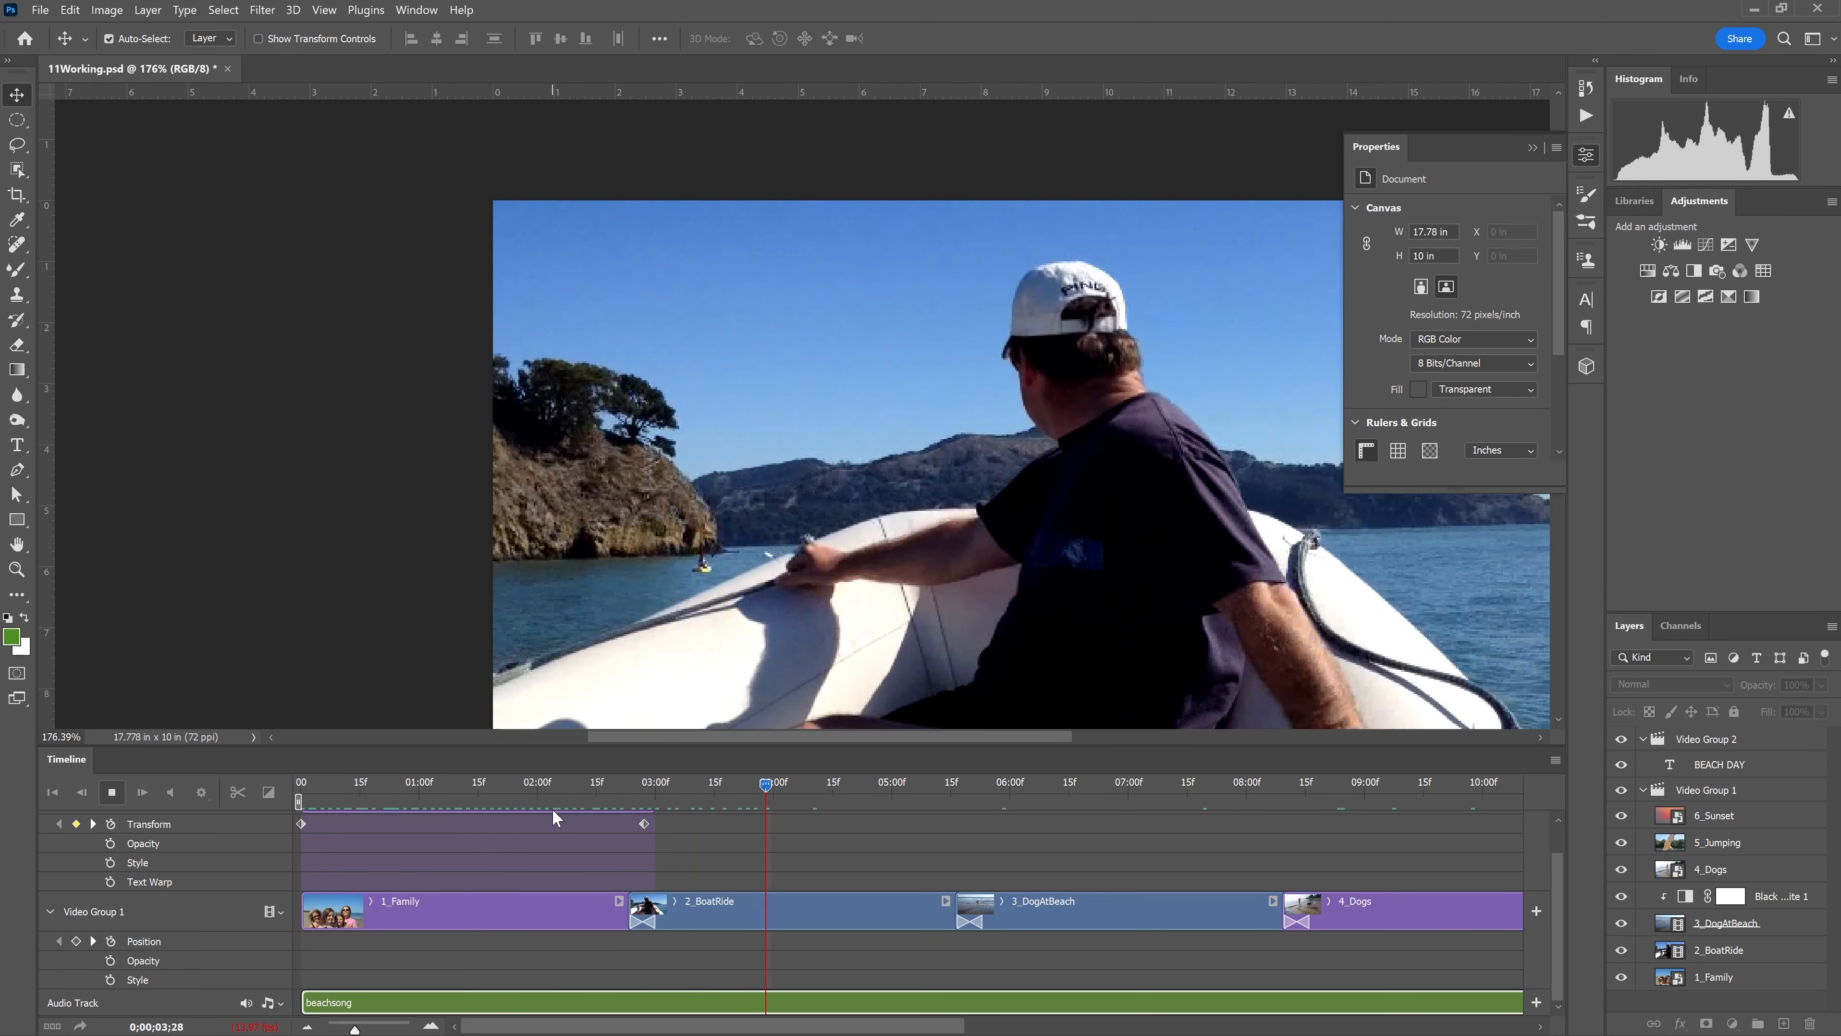
pyautogui.click(113, 791)
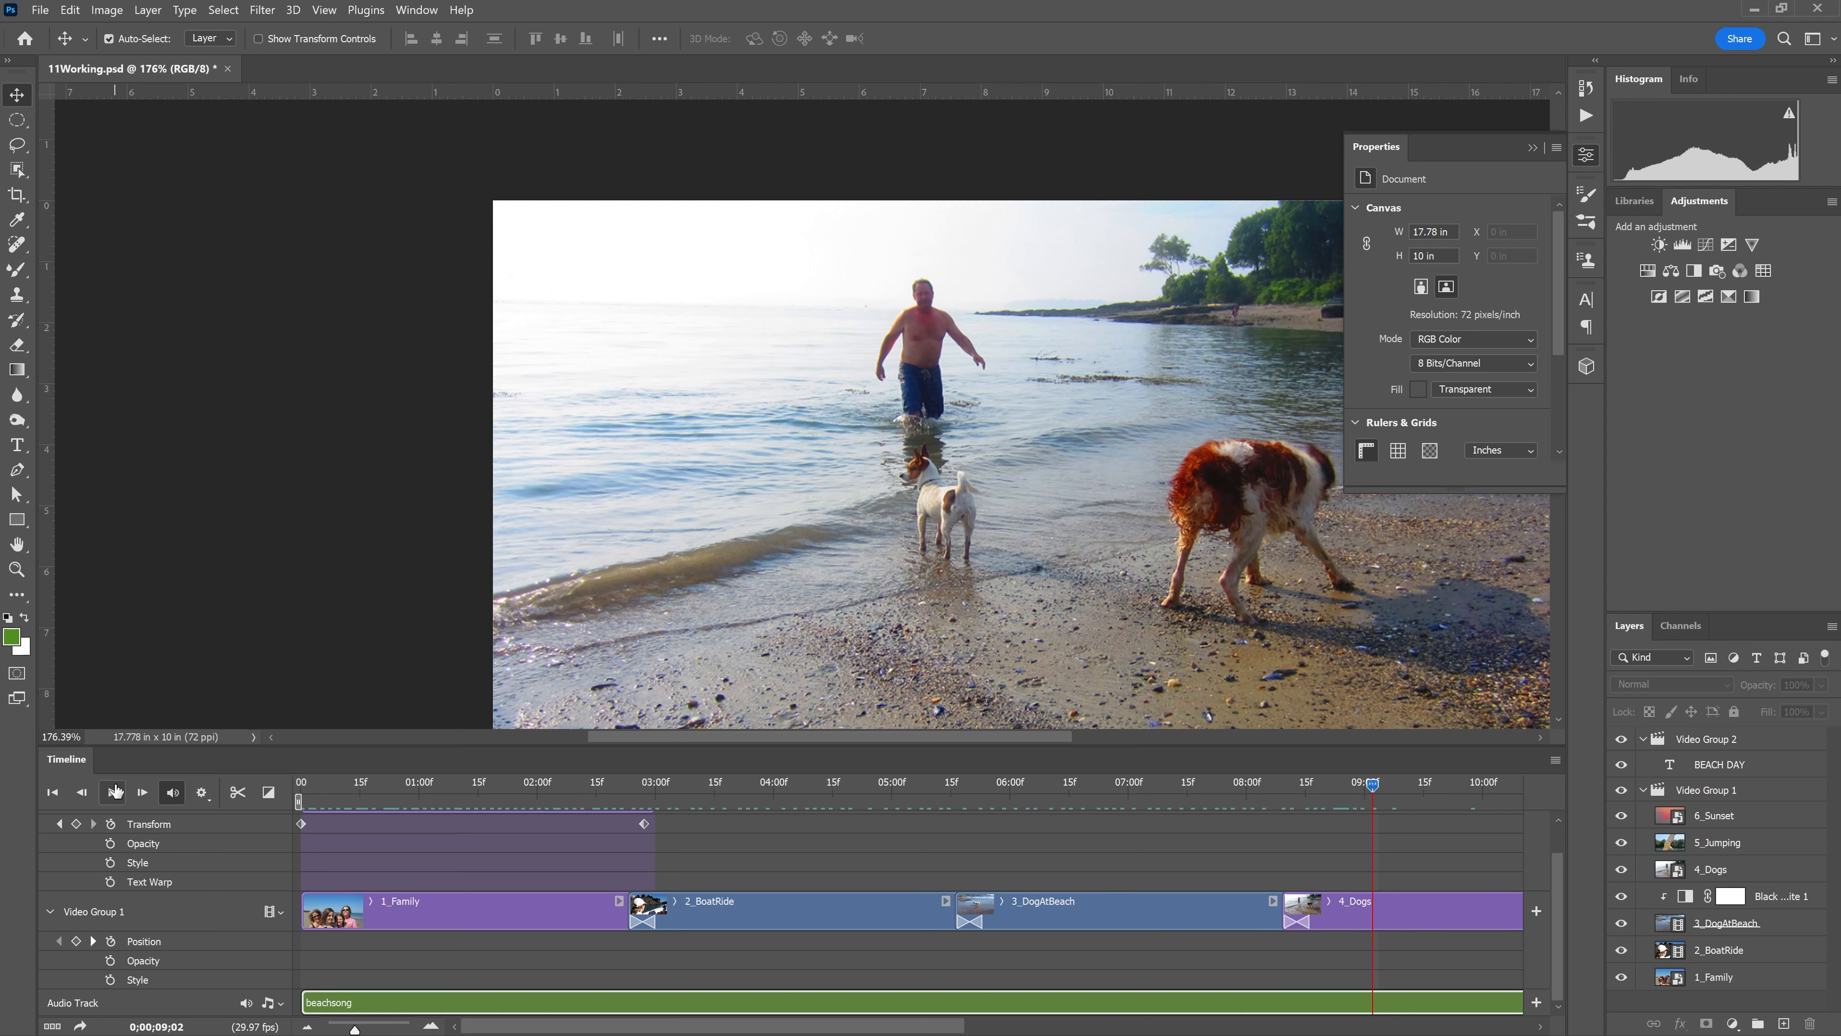
# Move the playhead to about 0;00;03;01, near the start of the 2_BoatRide clip, and mute that clip's audio
pyautogui.click(765, 906)
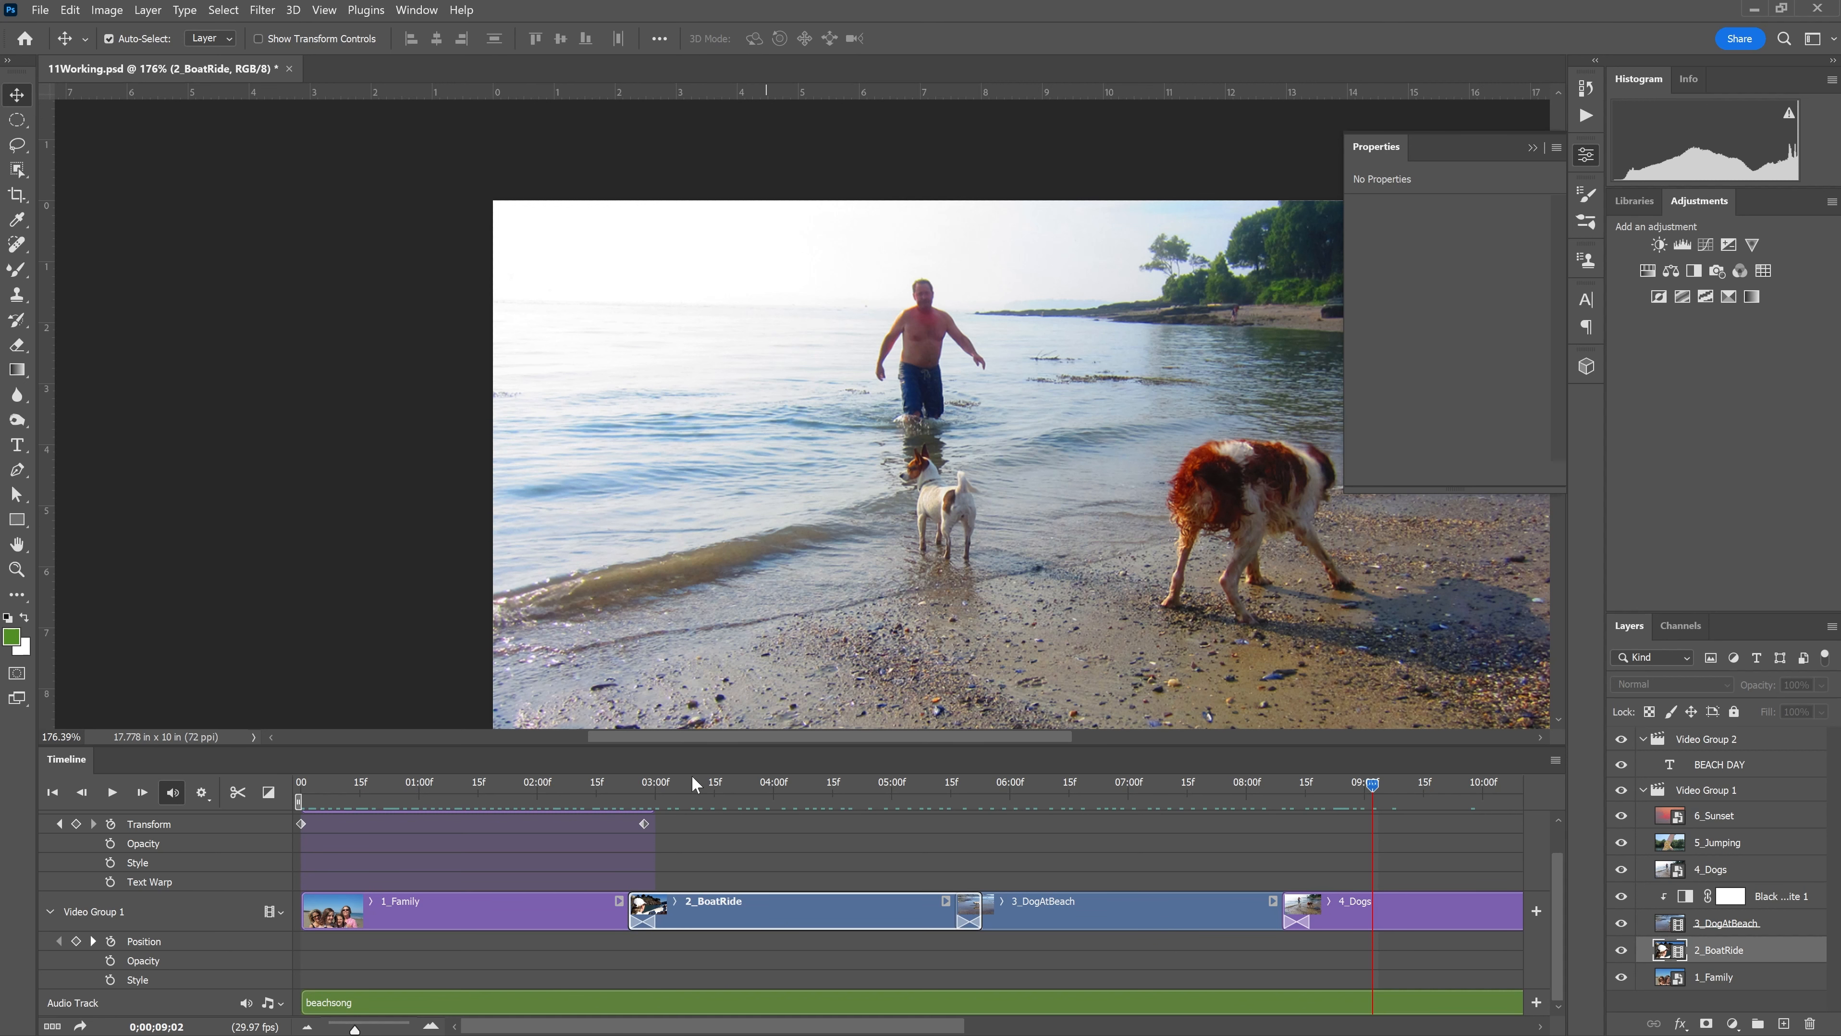
pyautogui.click(659, 790)
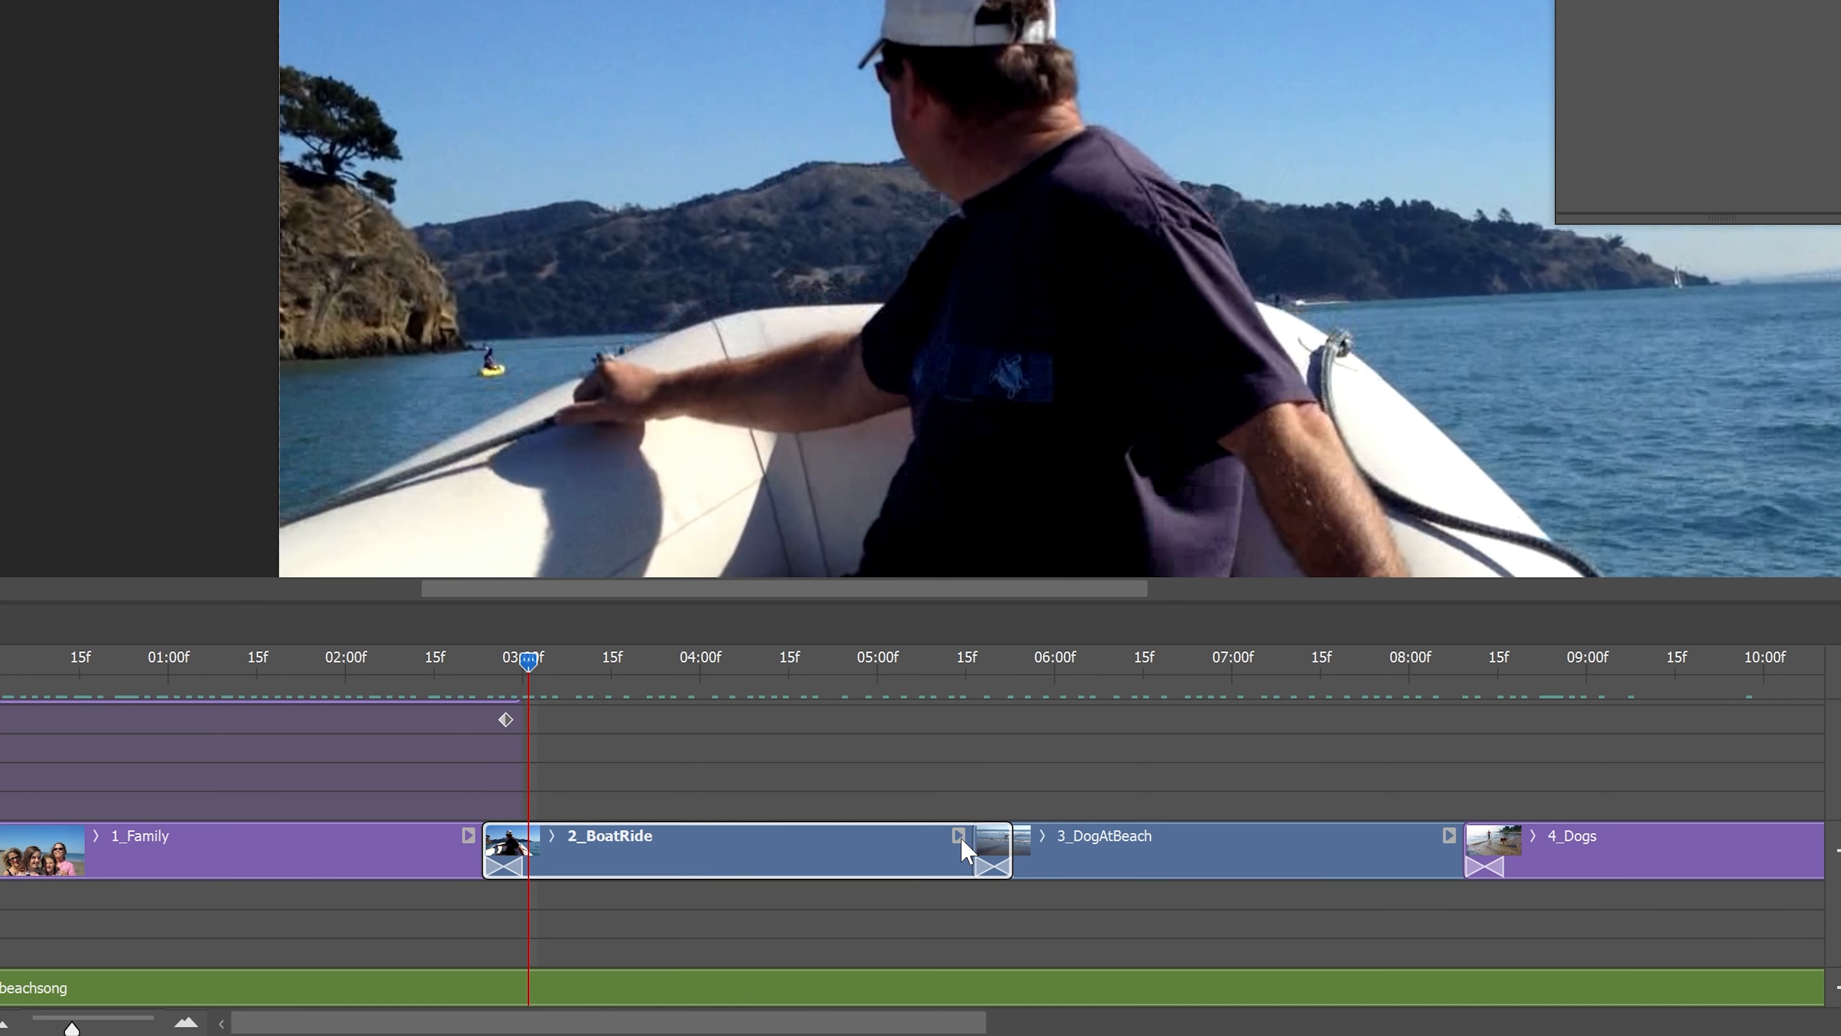
pyautogui.click(958, 840)
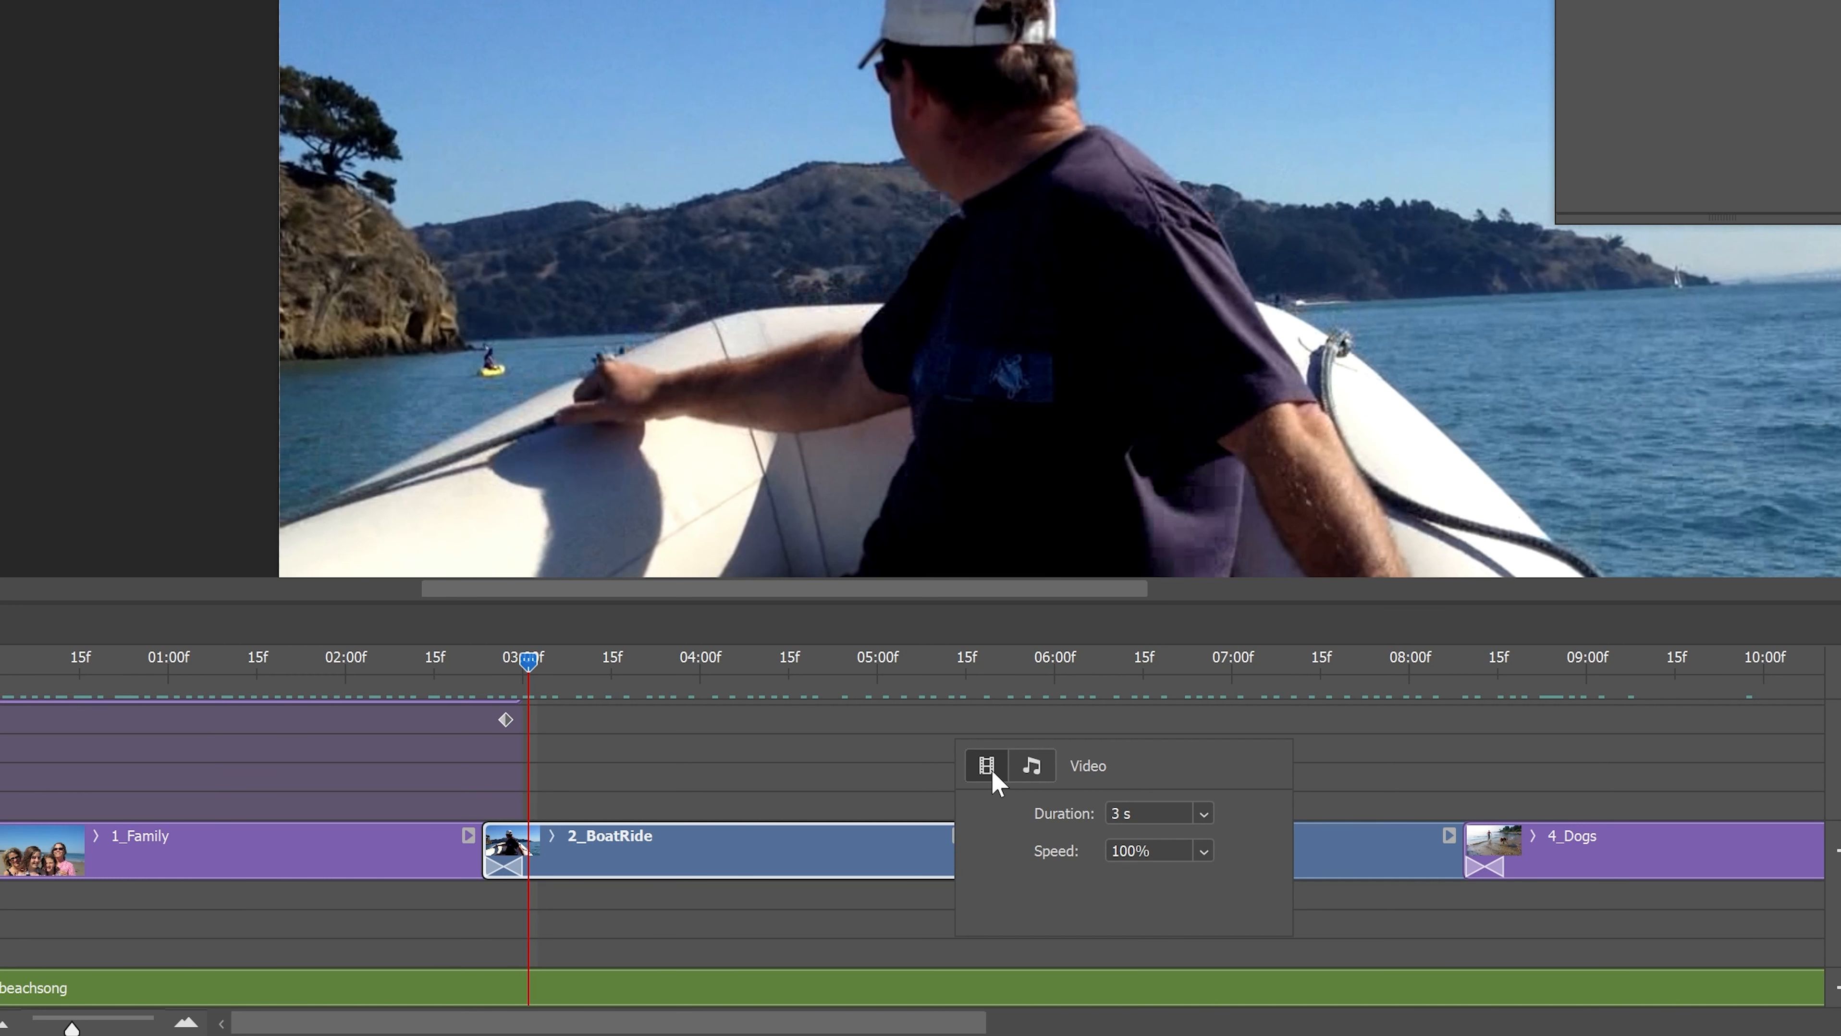
pyautogui.click(1031, 767)
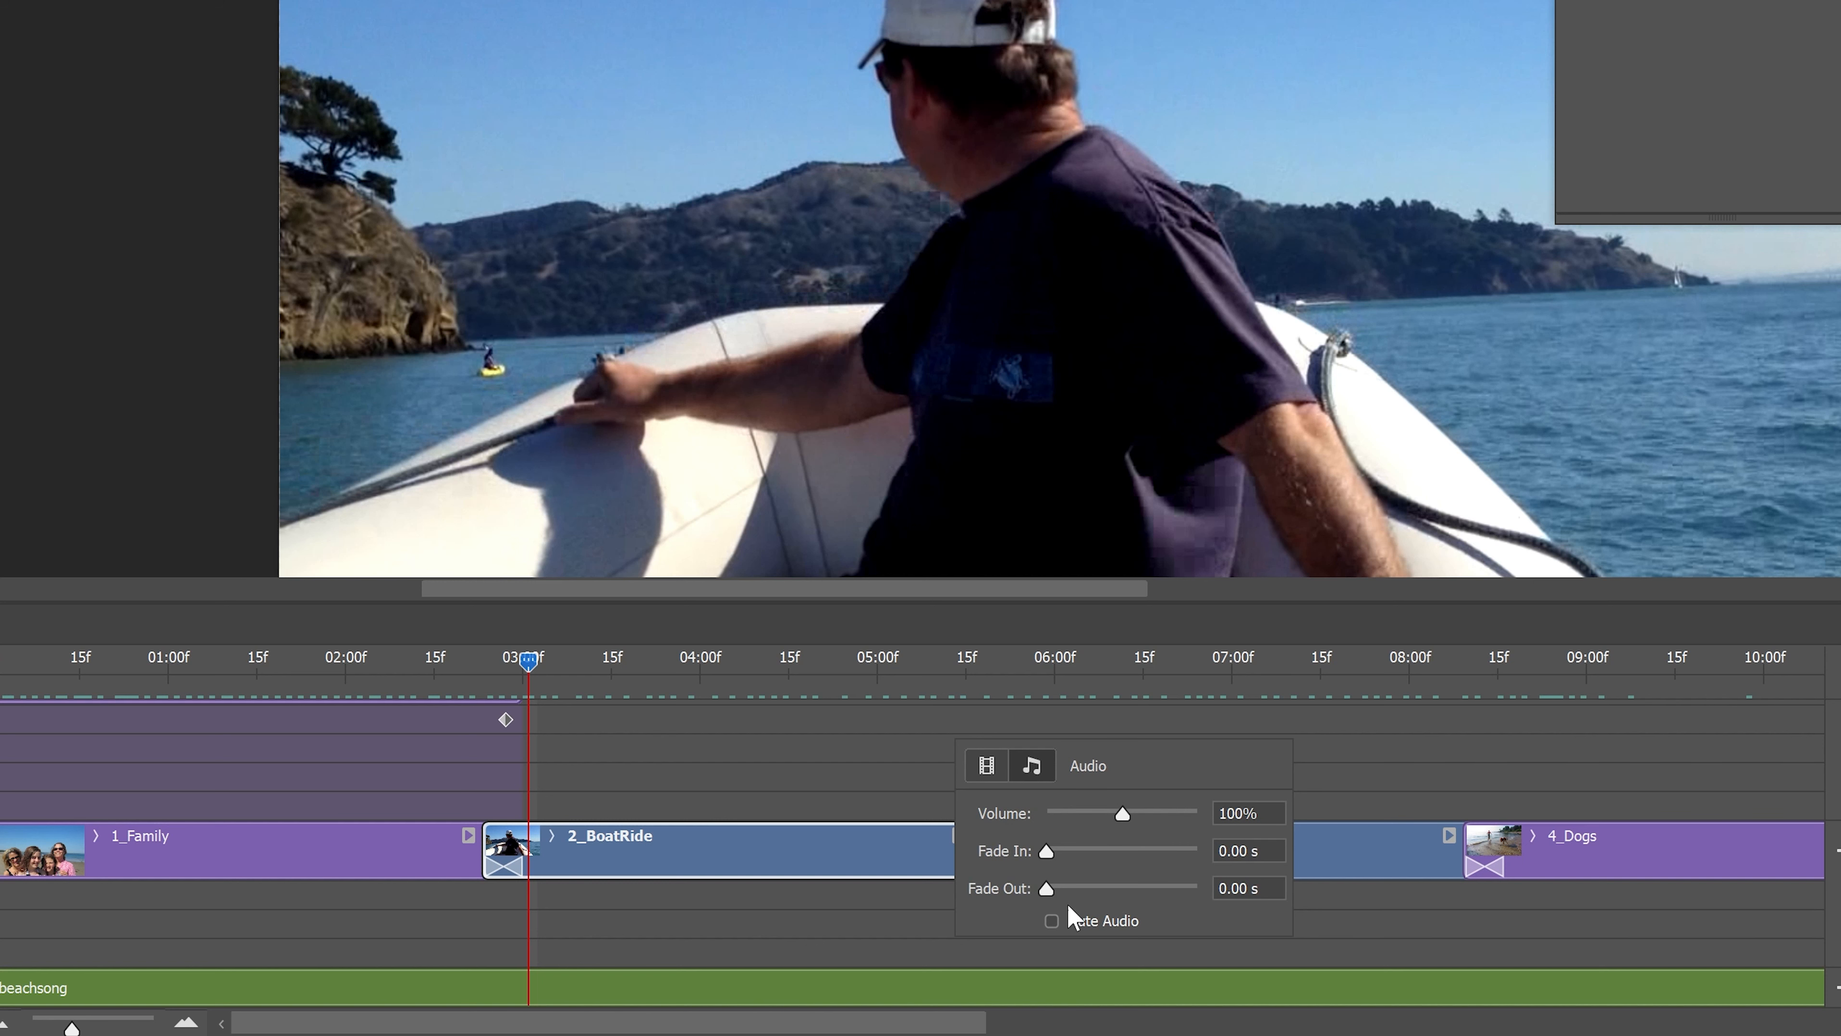
# Mute the original audio of the 3_DogAtBeach clip
pyautogui.click(1203, 854)
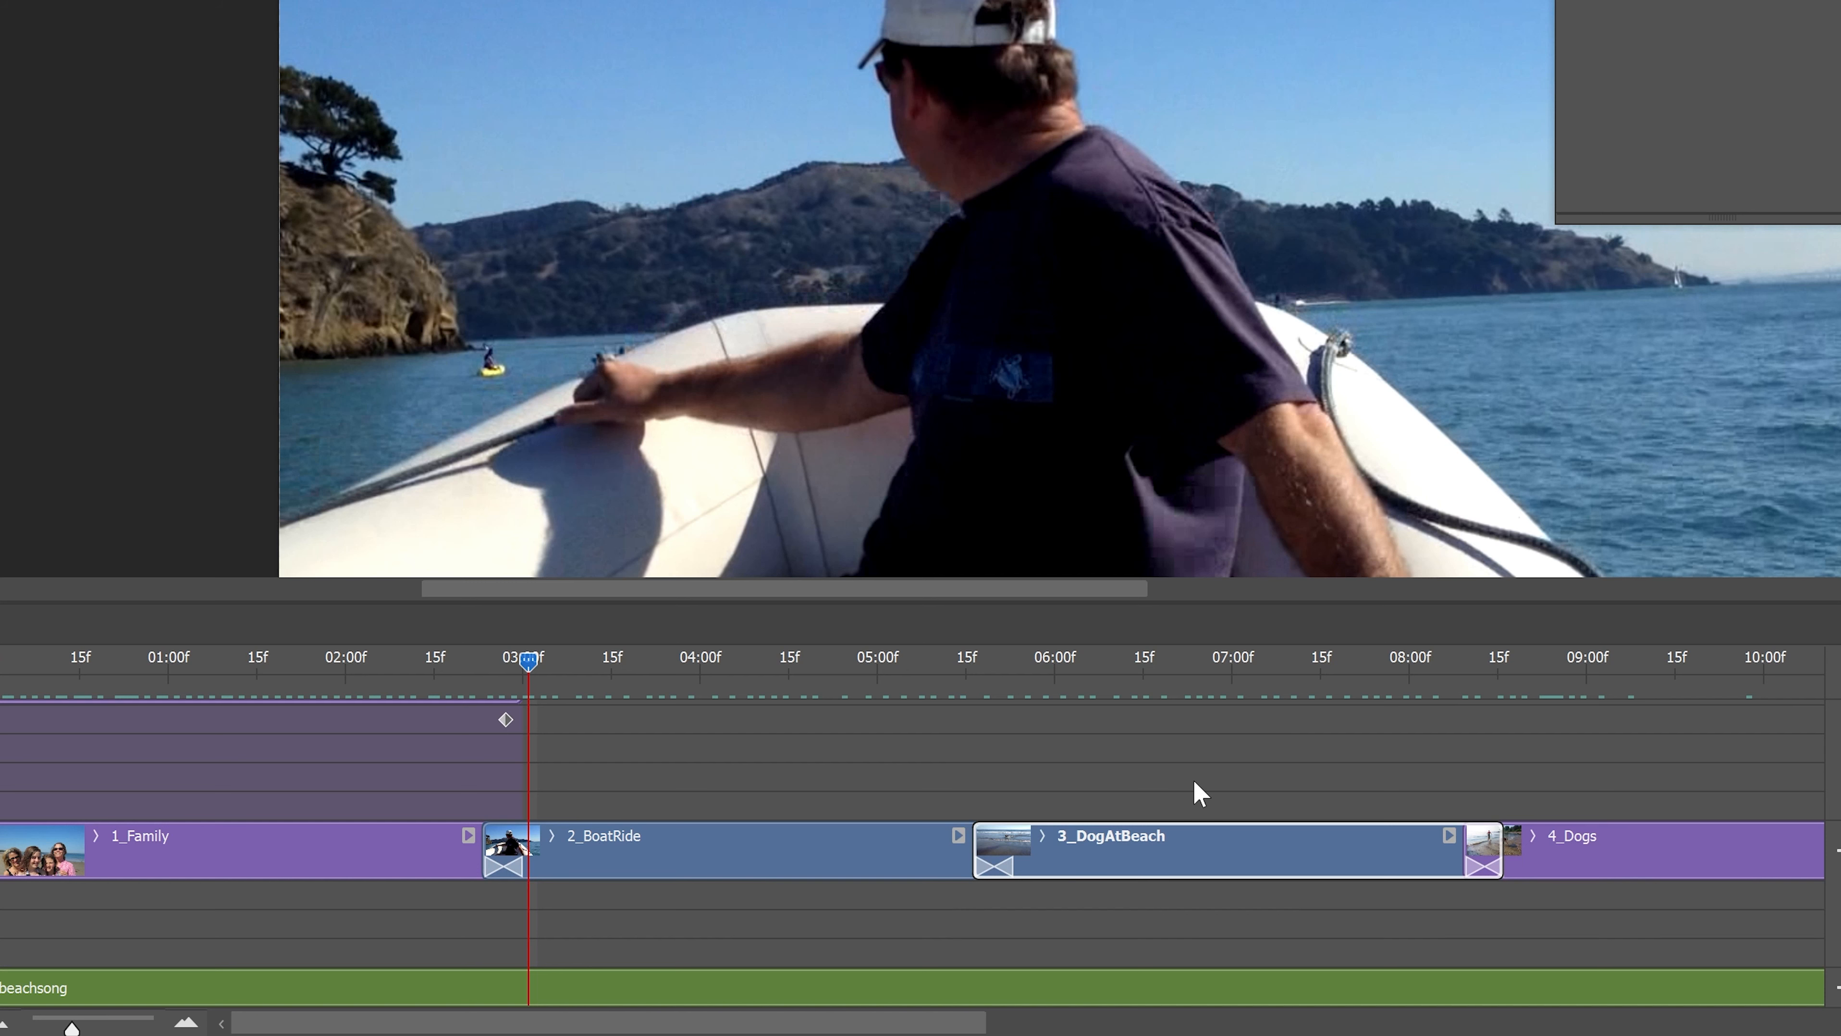
pyautogui.click(1449, 840)
pyautogui.click(1527, 772)
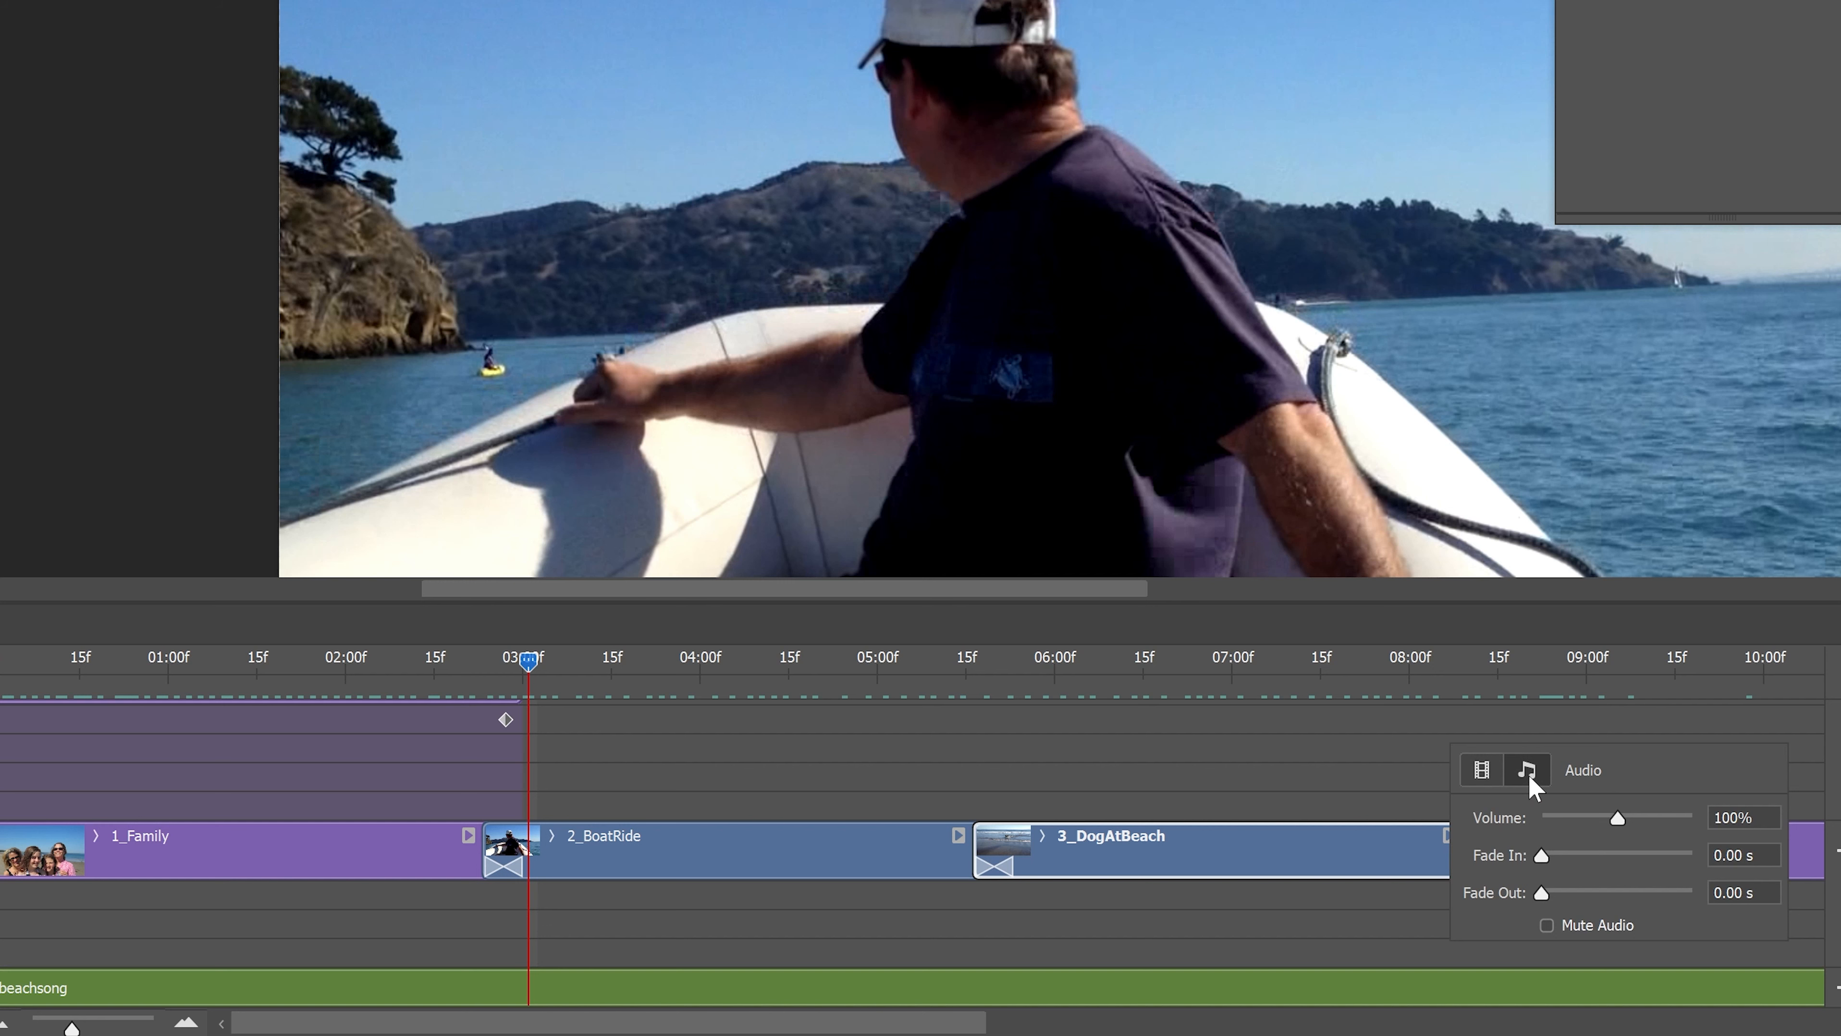
pyautogui.click(1547, 922)
pyautogui.click(1372, 768)
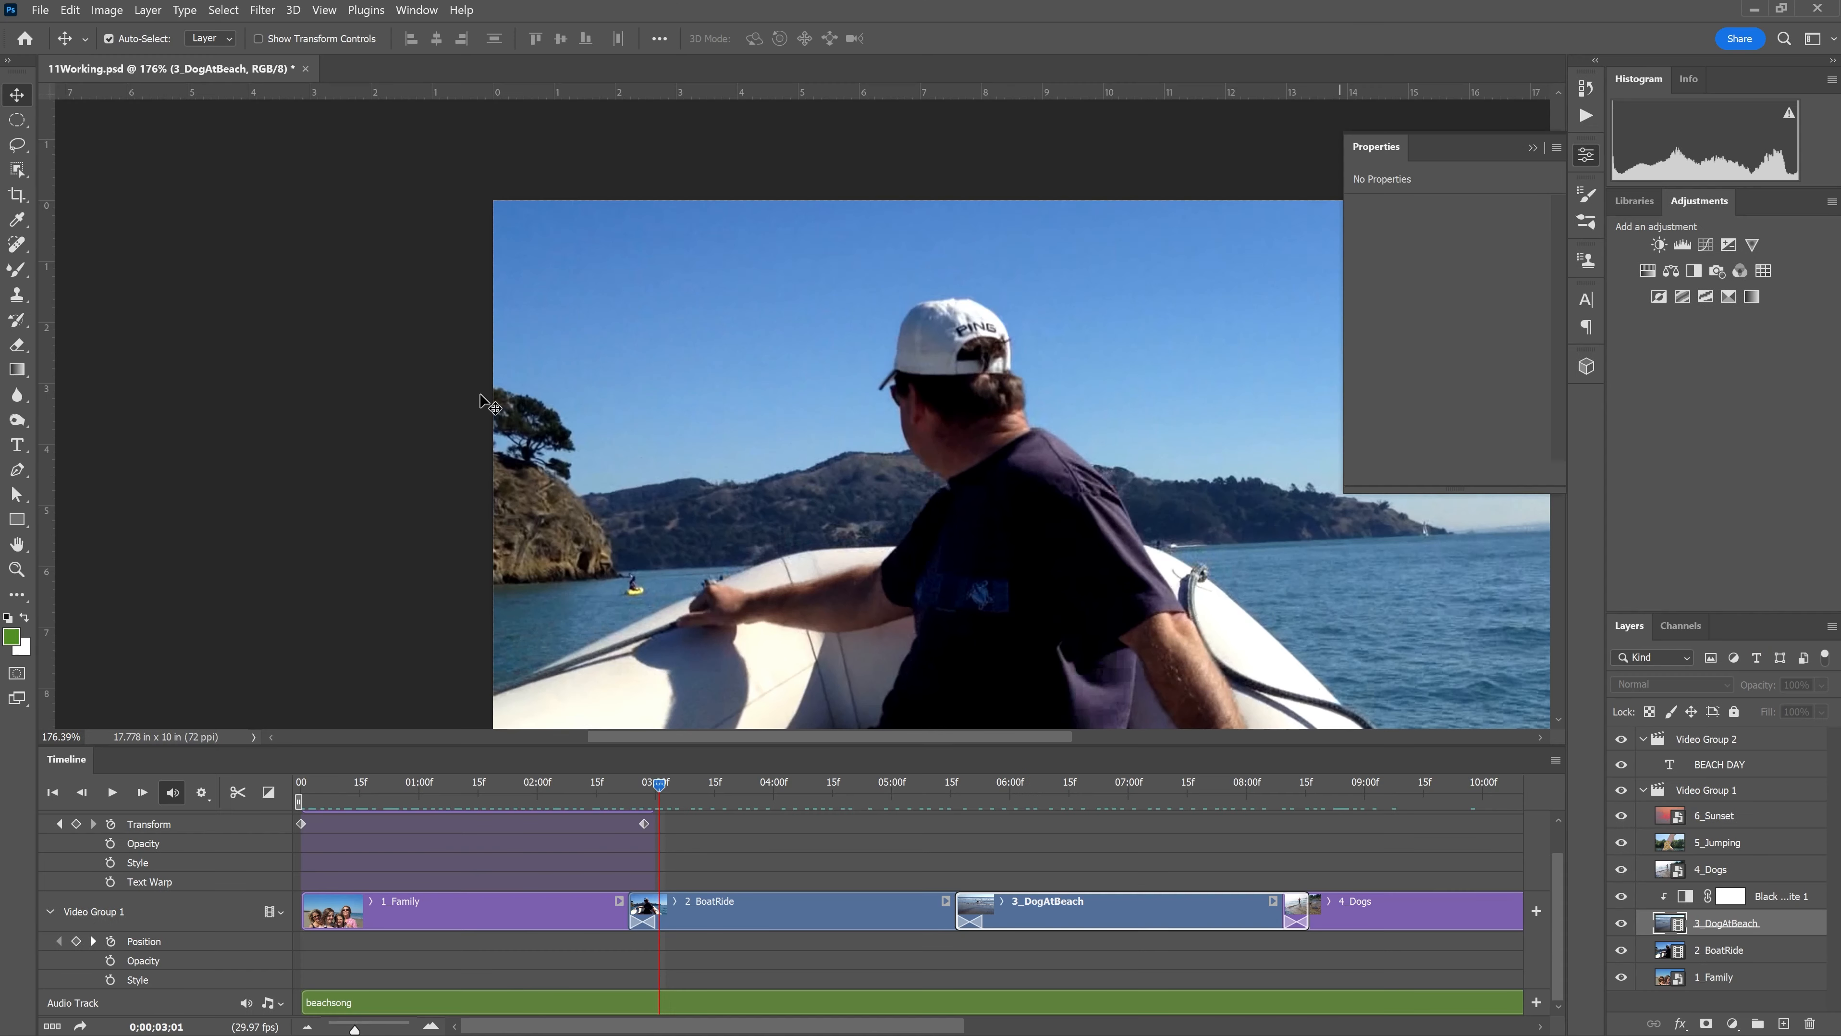
# Start a Render Video export of the timeline and name the output file 11Final.mp4
pyautogui.click(40, 9)
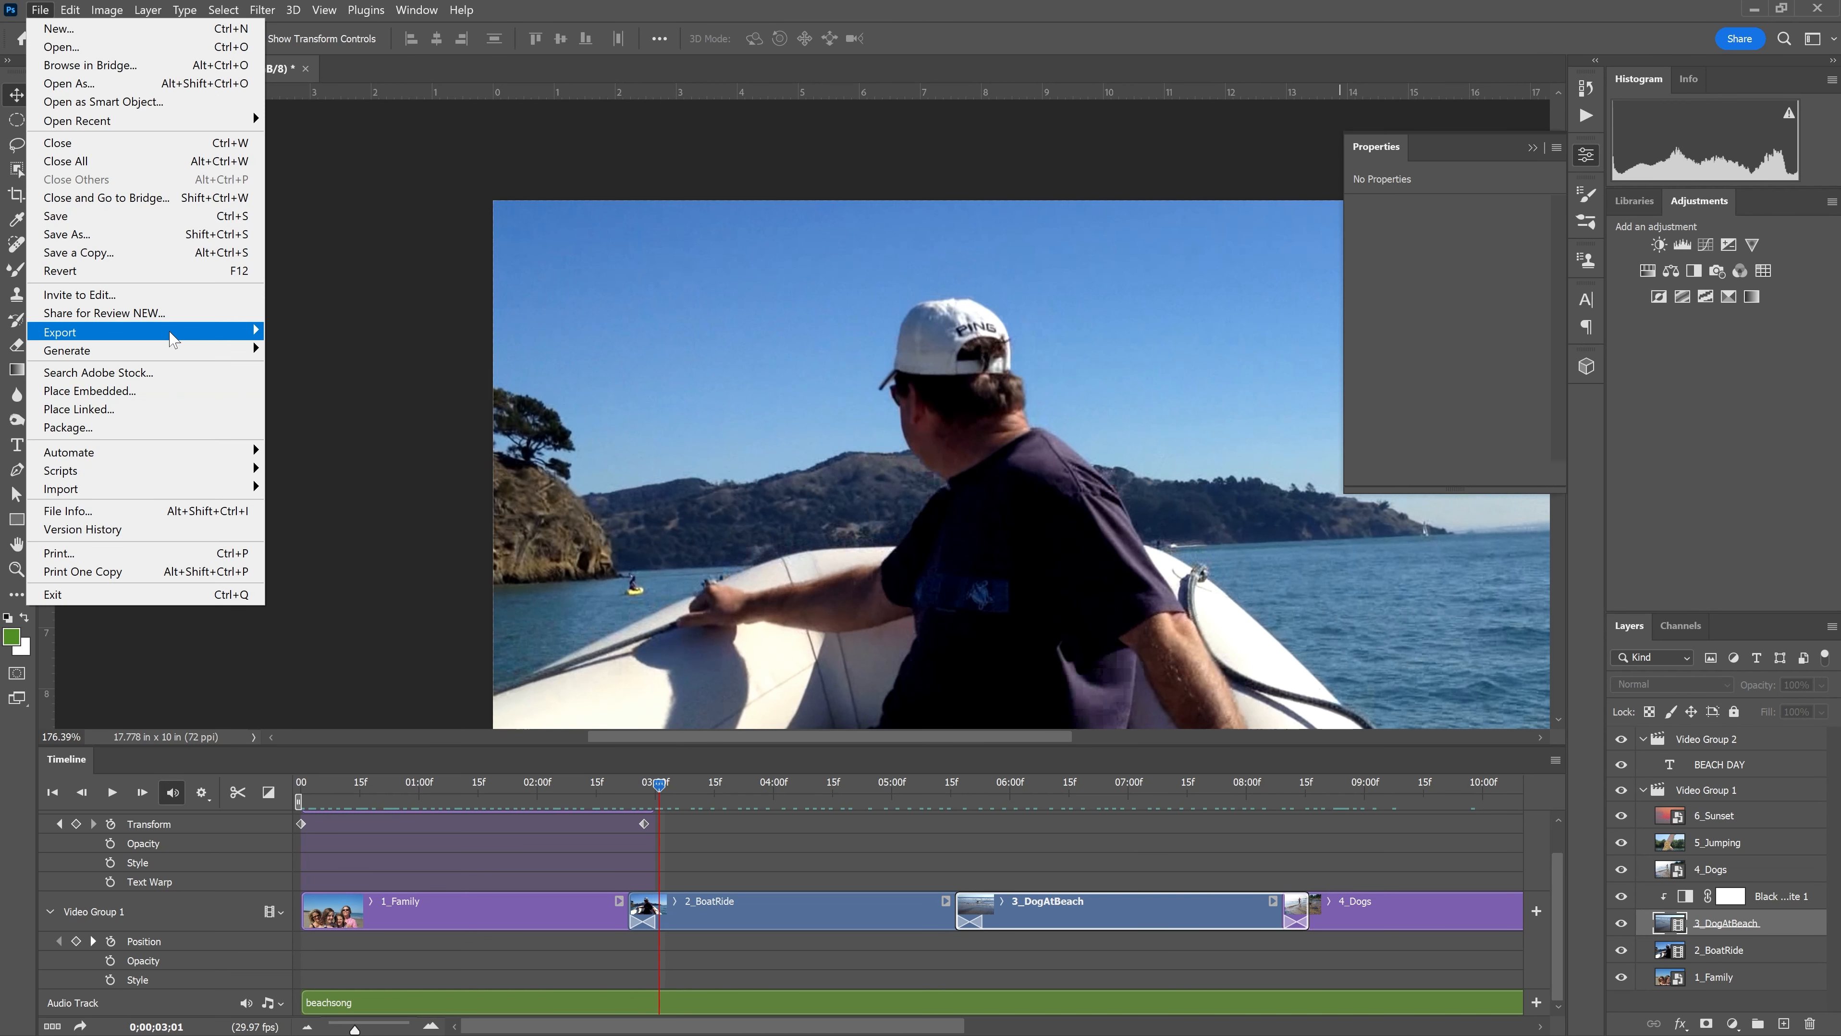
pyautogui.moveTo(173, 339)
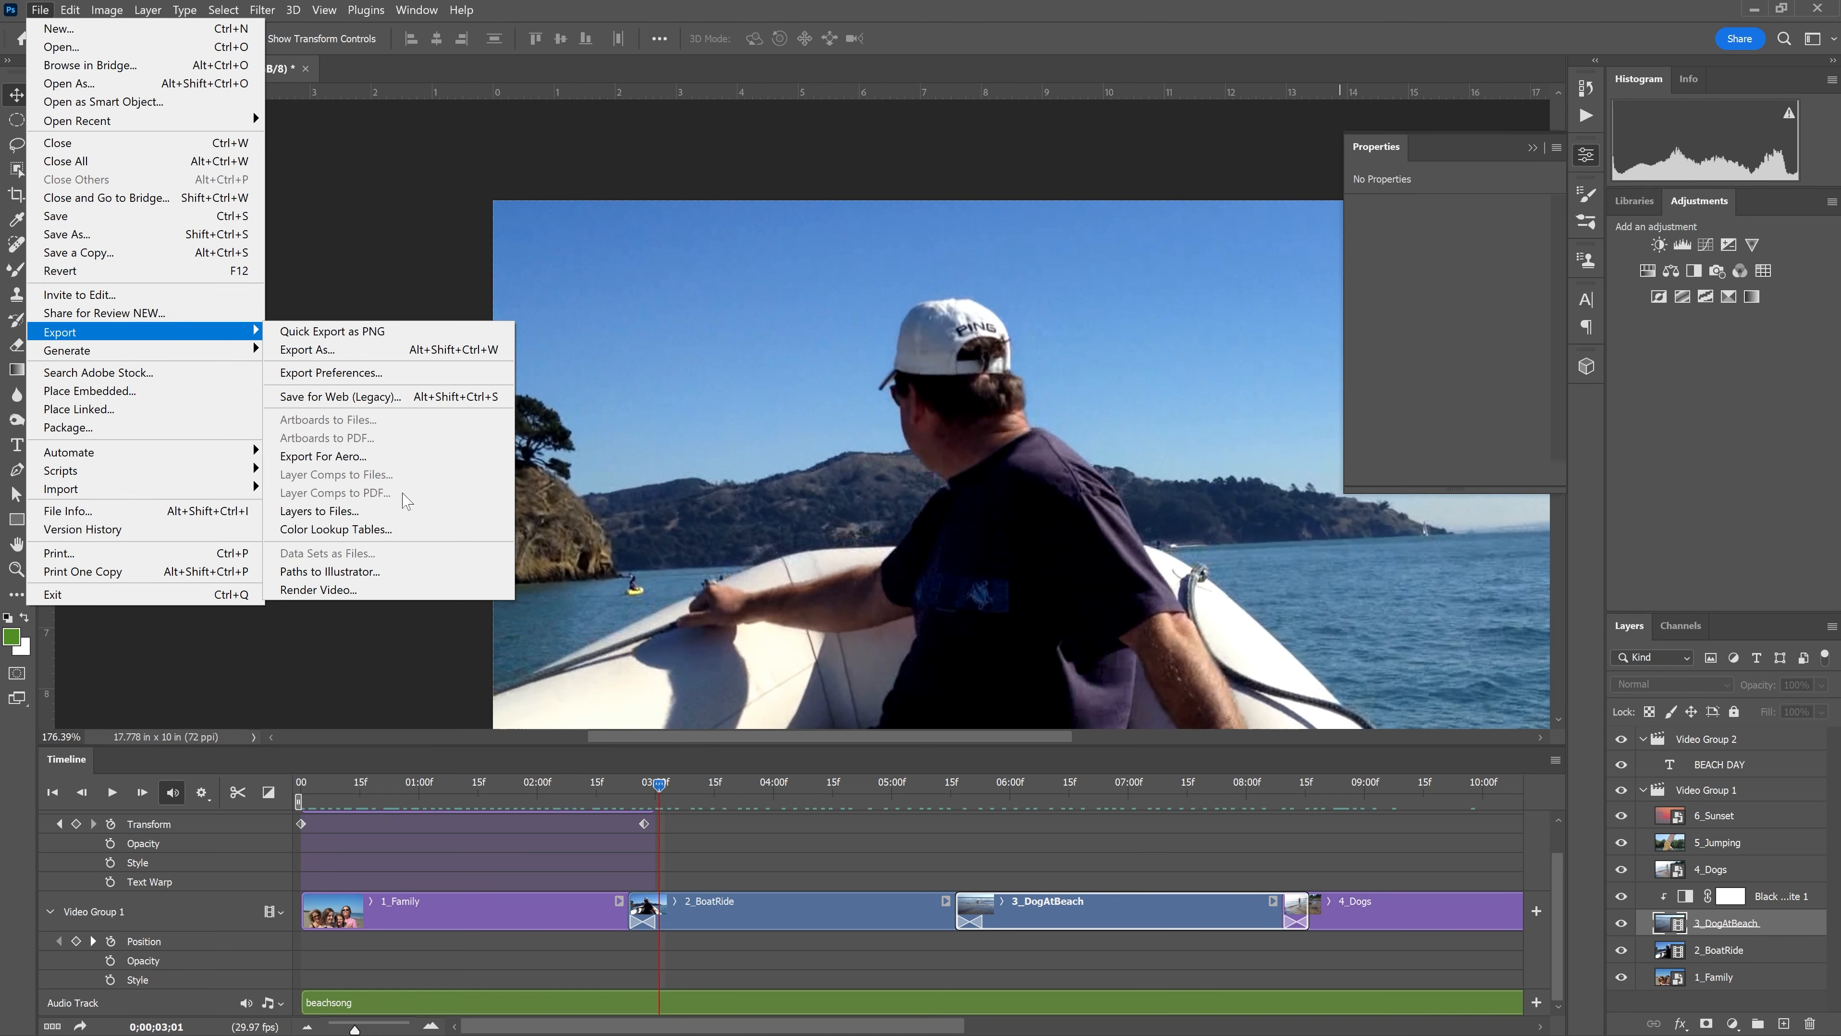
pyautogui.click(398, 591)
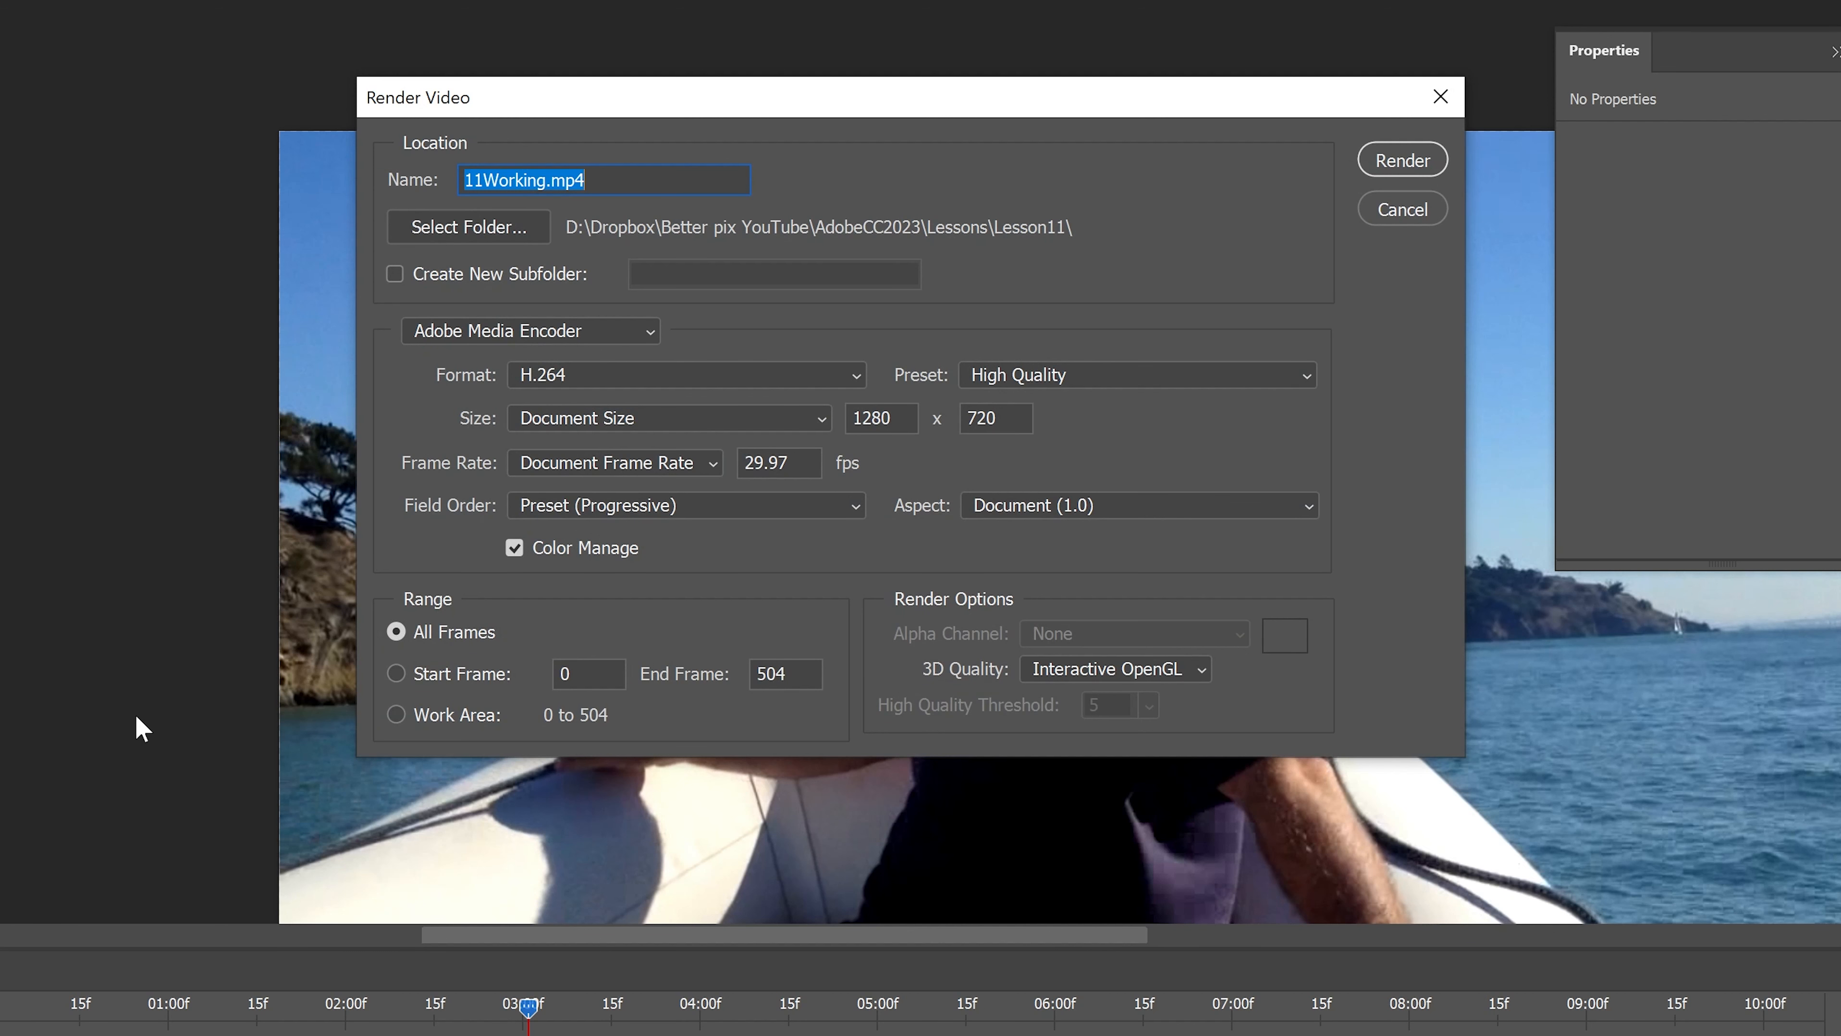
pyautogui.click(538, 180)
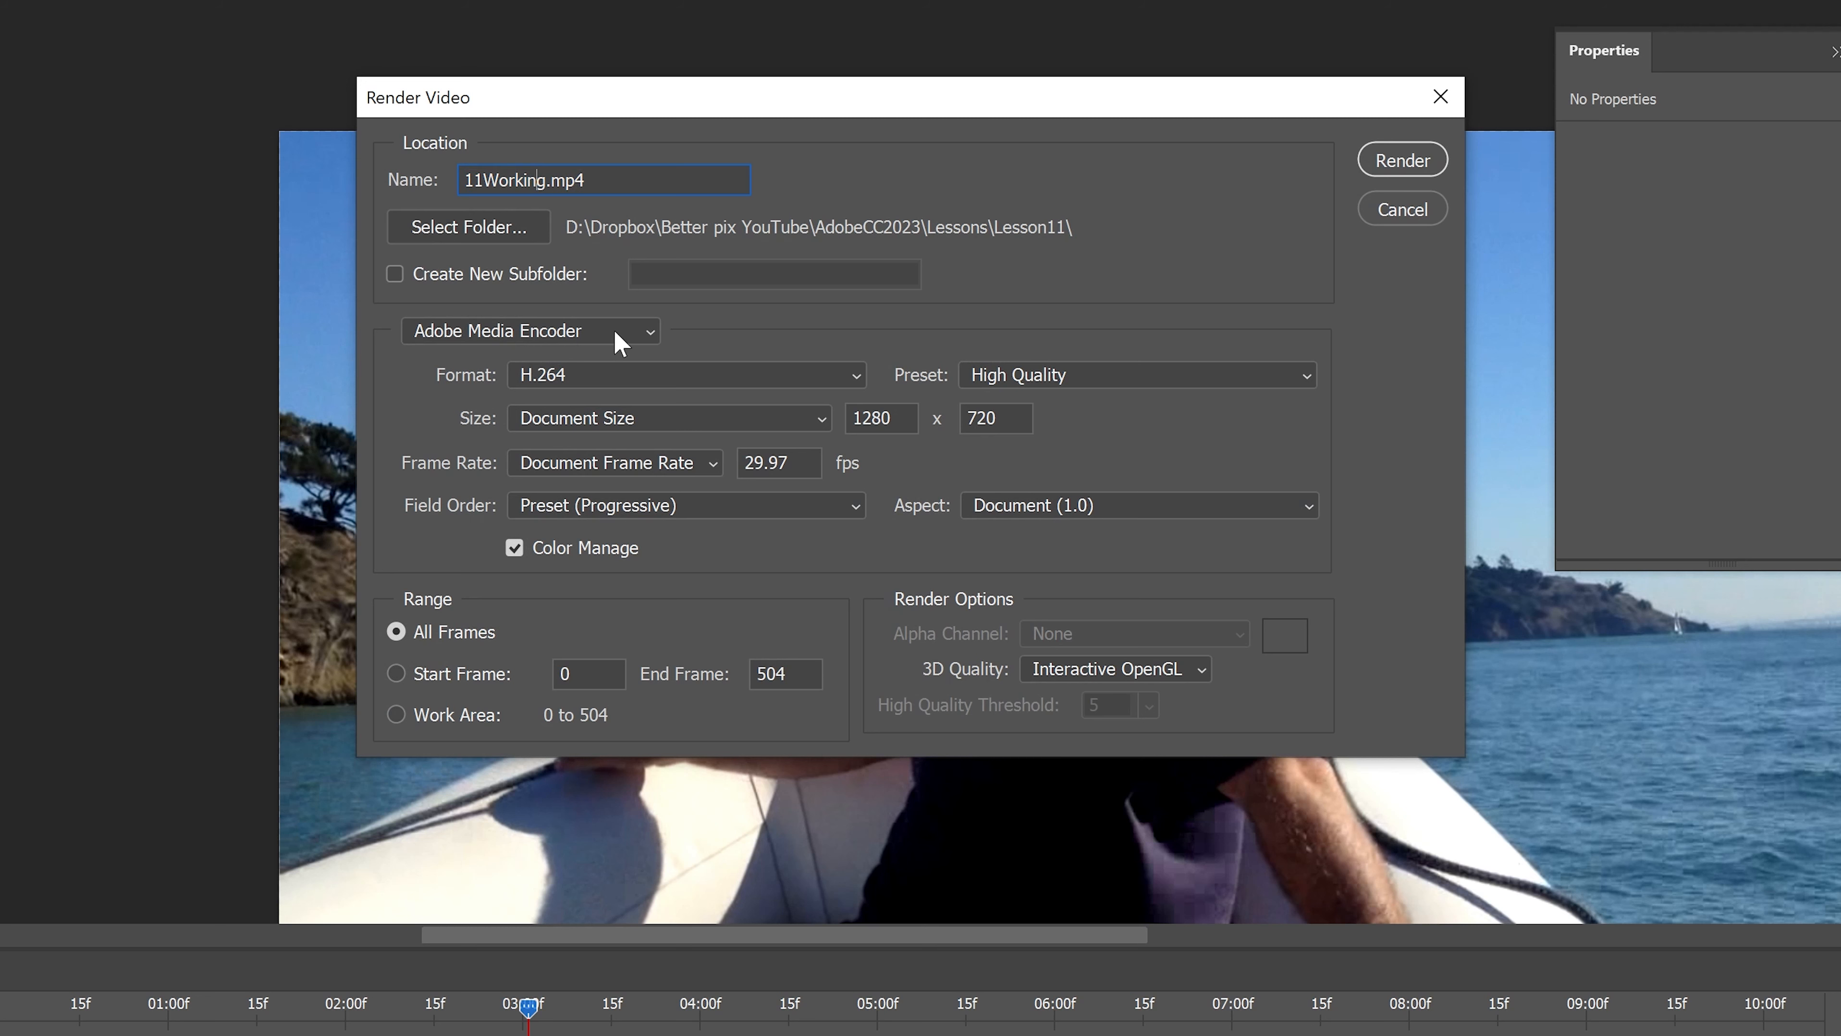
pyautogui.press('BackSpace')
pyautogui.press('BackSpace')
pyautogui.press('BackSpace')
pyautogui.press('BackSpace')
pyautogui.press('BackSpace')
pyautogui.press('BackSpace')
pyautogui.press('BackSpace')
pyautogui.write('Final')
pyautogui.hotkey('ctrl', 'a')
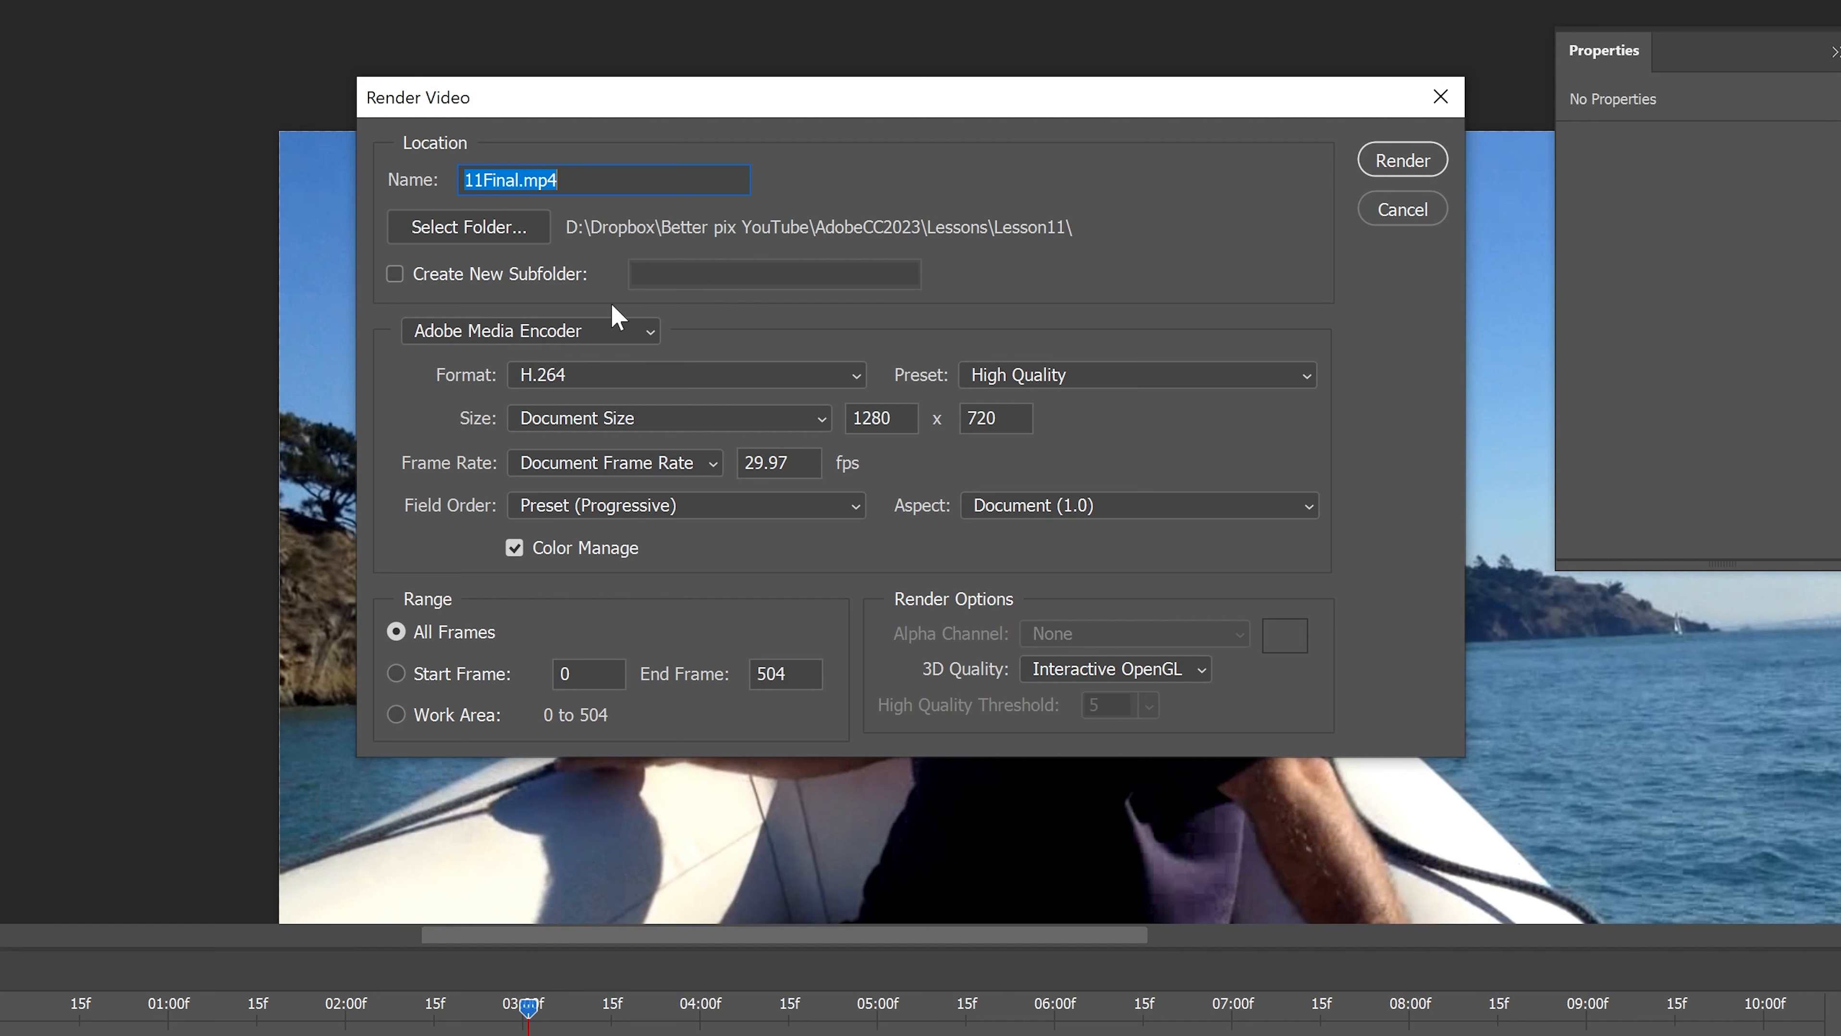
# Open the choice of H.264 presets for the video render
pyautogui.click(1131, 374)
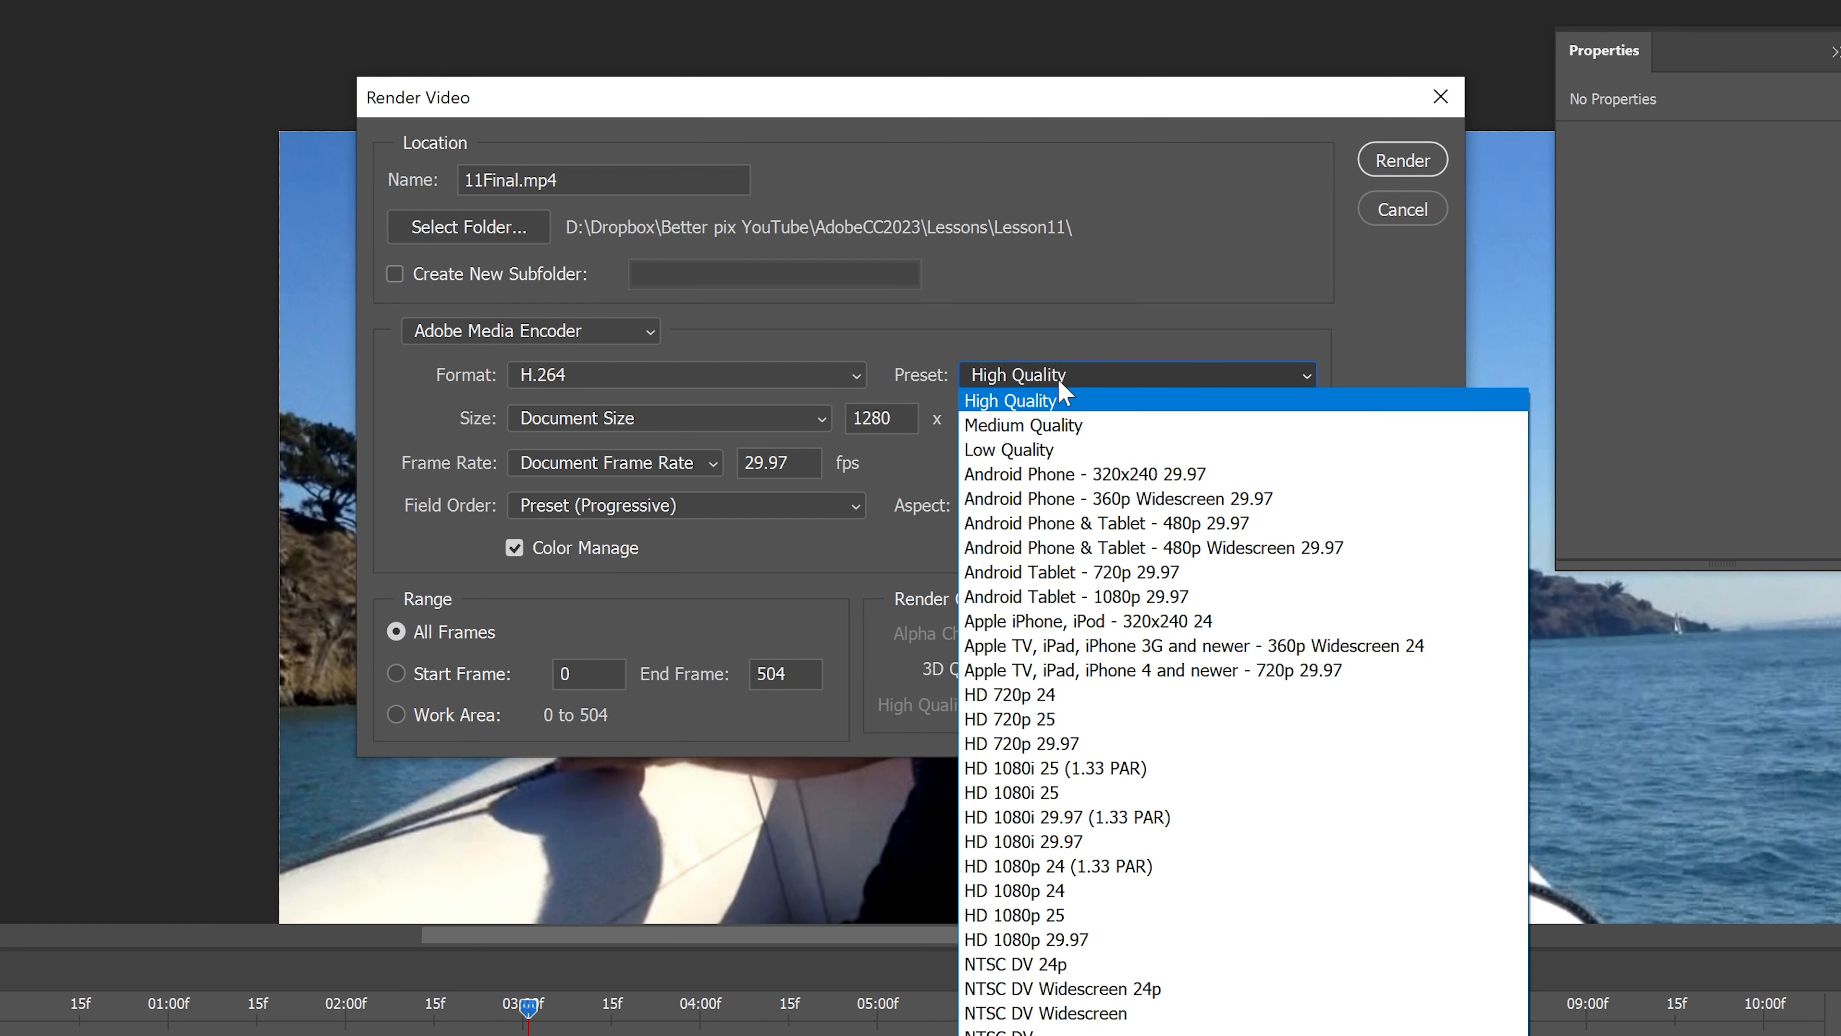